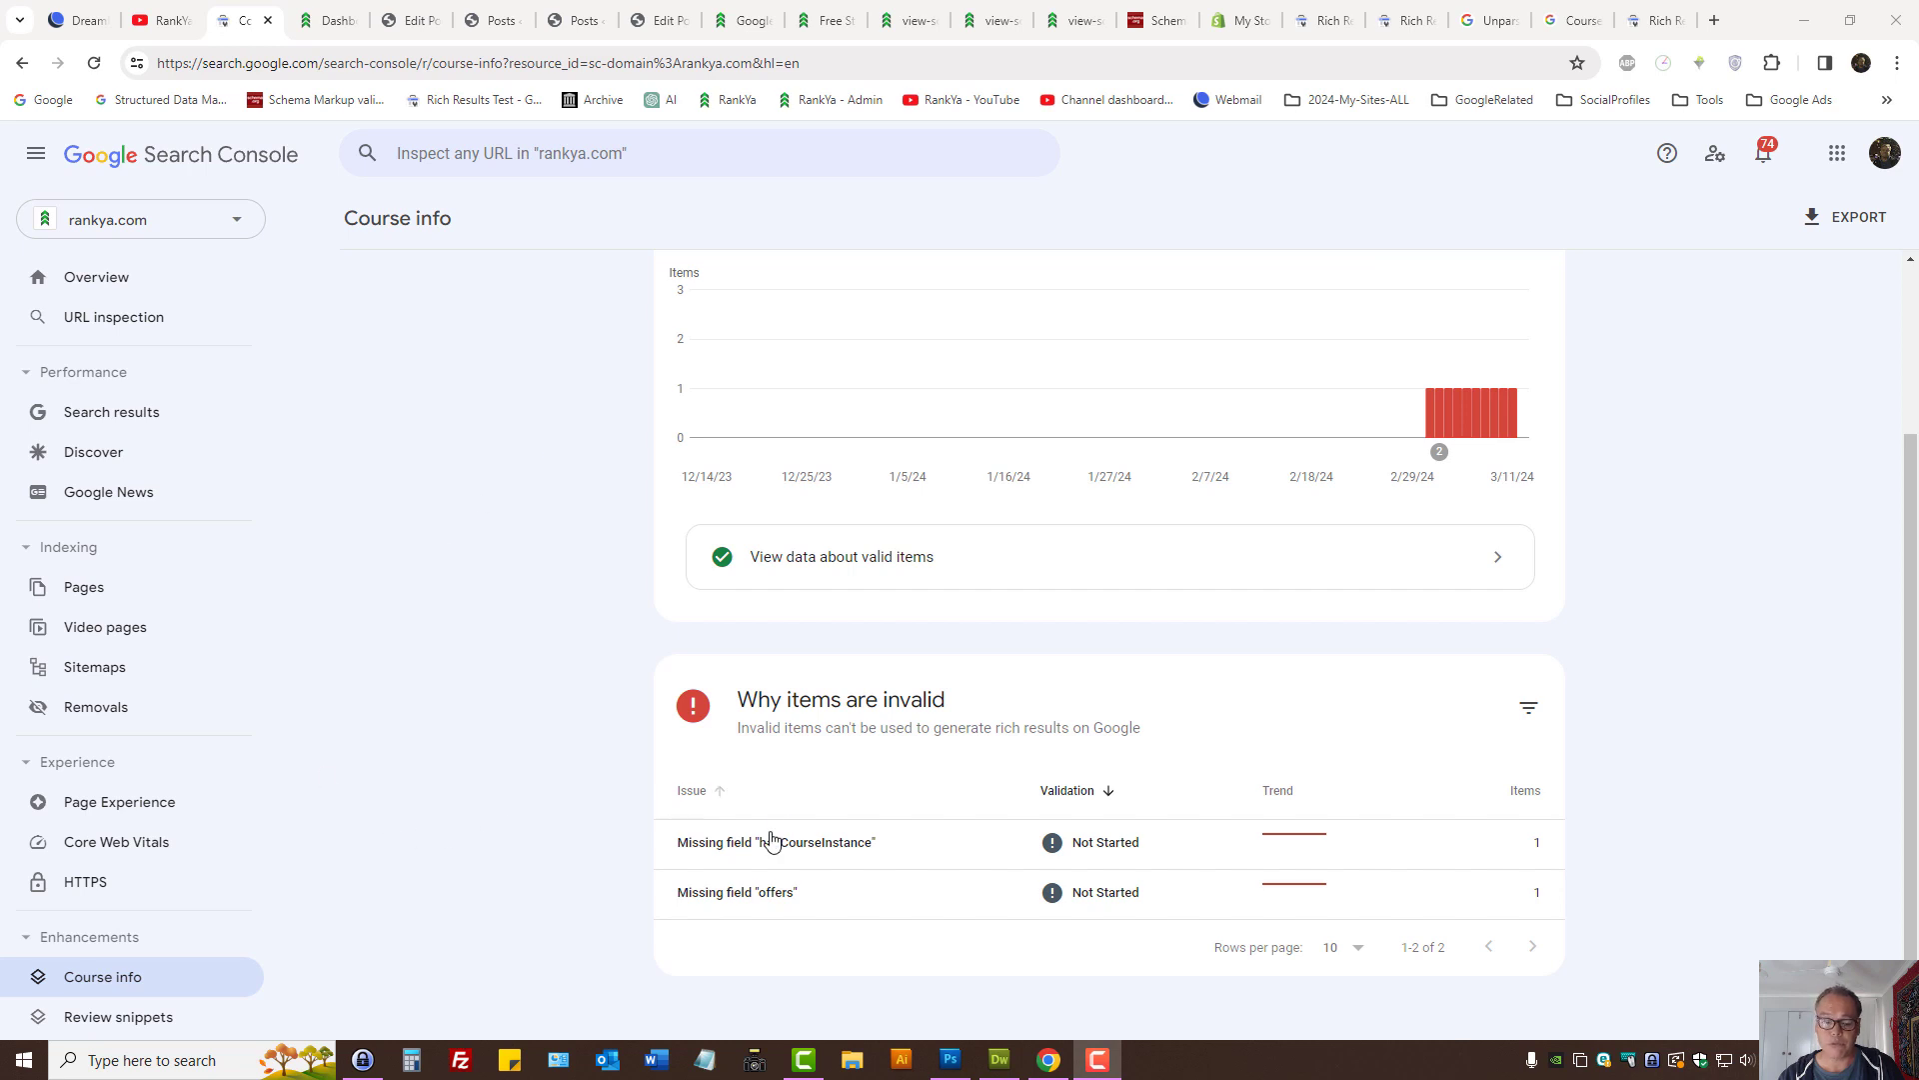
# Step: Open the Missing field "hasCourseInstance" issue and inspect the highlighted markup of its affected example URL
pyautogui.click(736, 849)
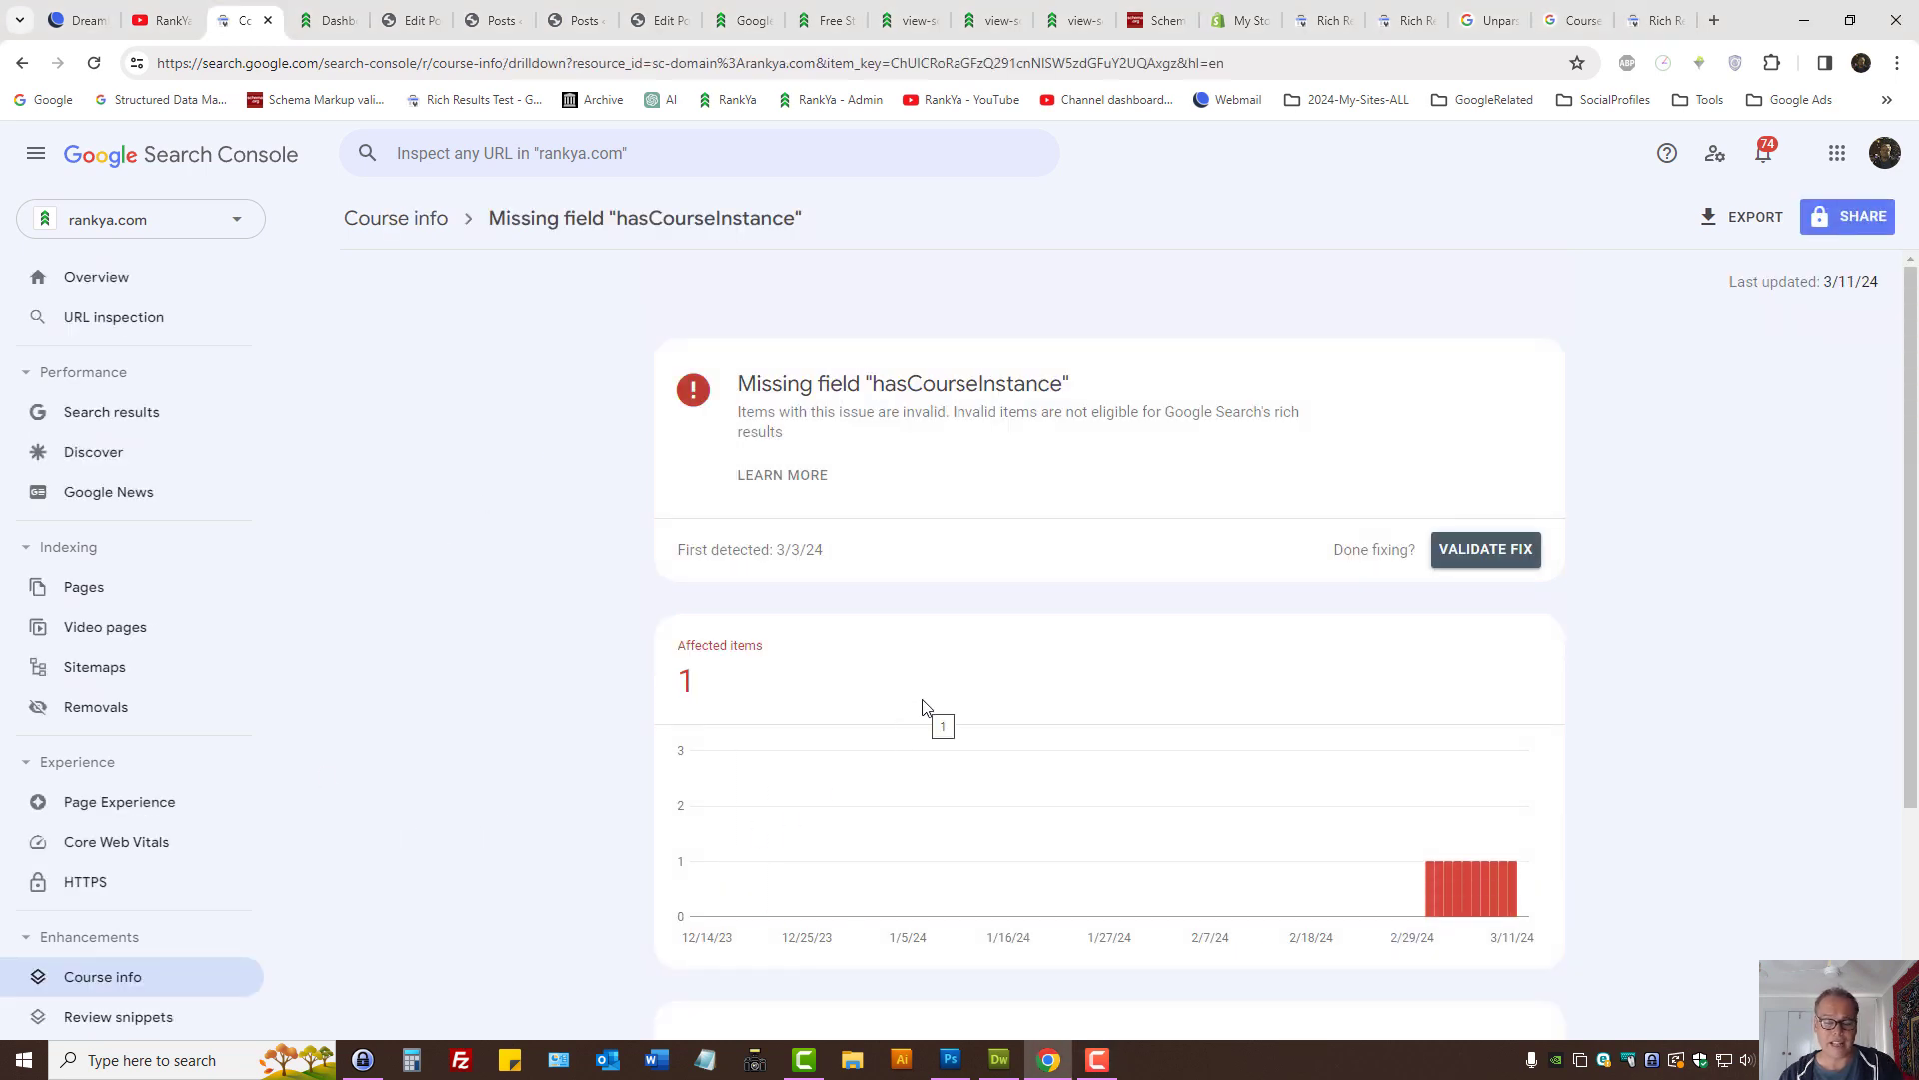
pyautogui.scroll(-3, 922, 706)
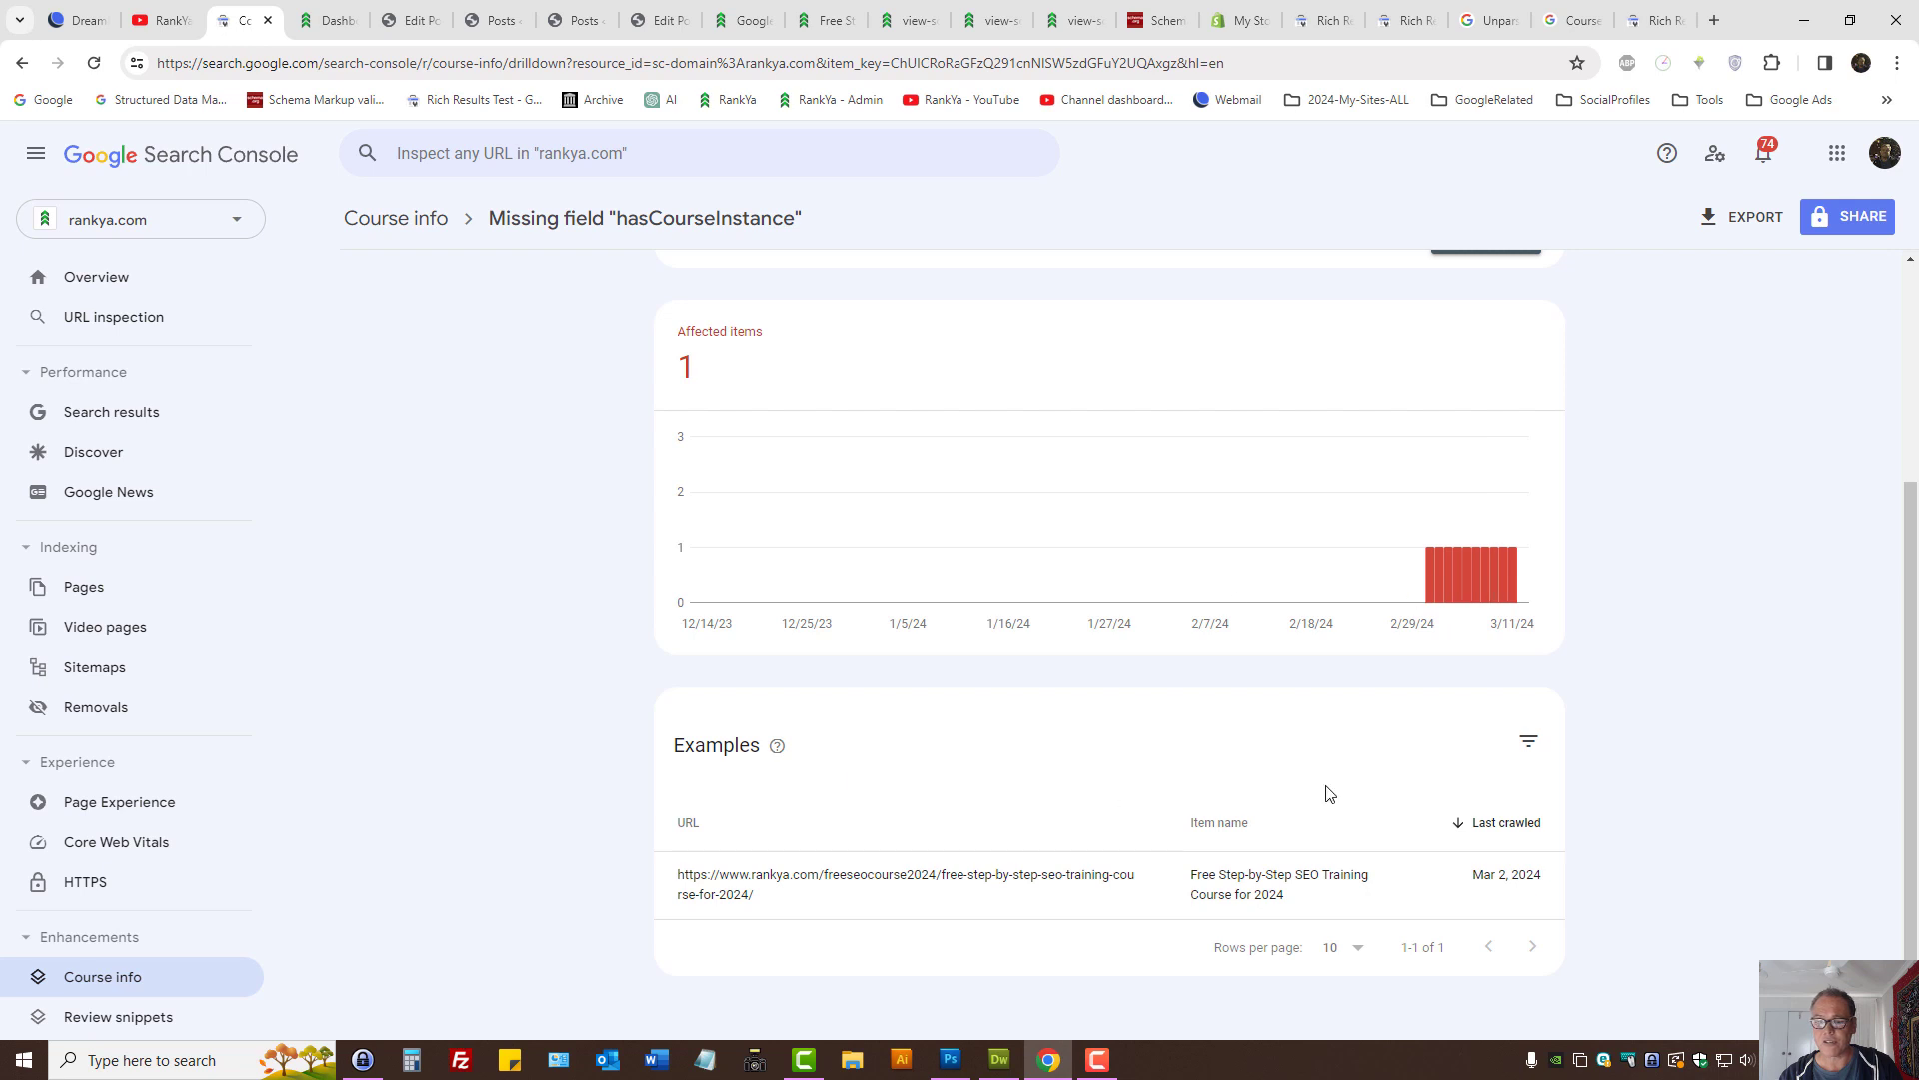
pyautogui.click(1529, 740)
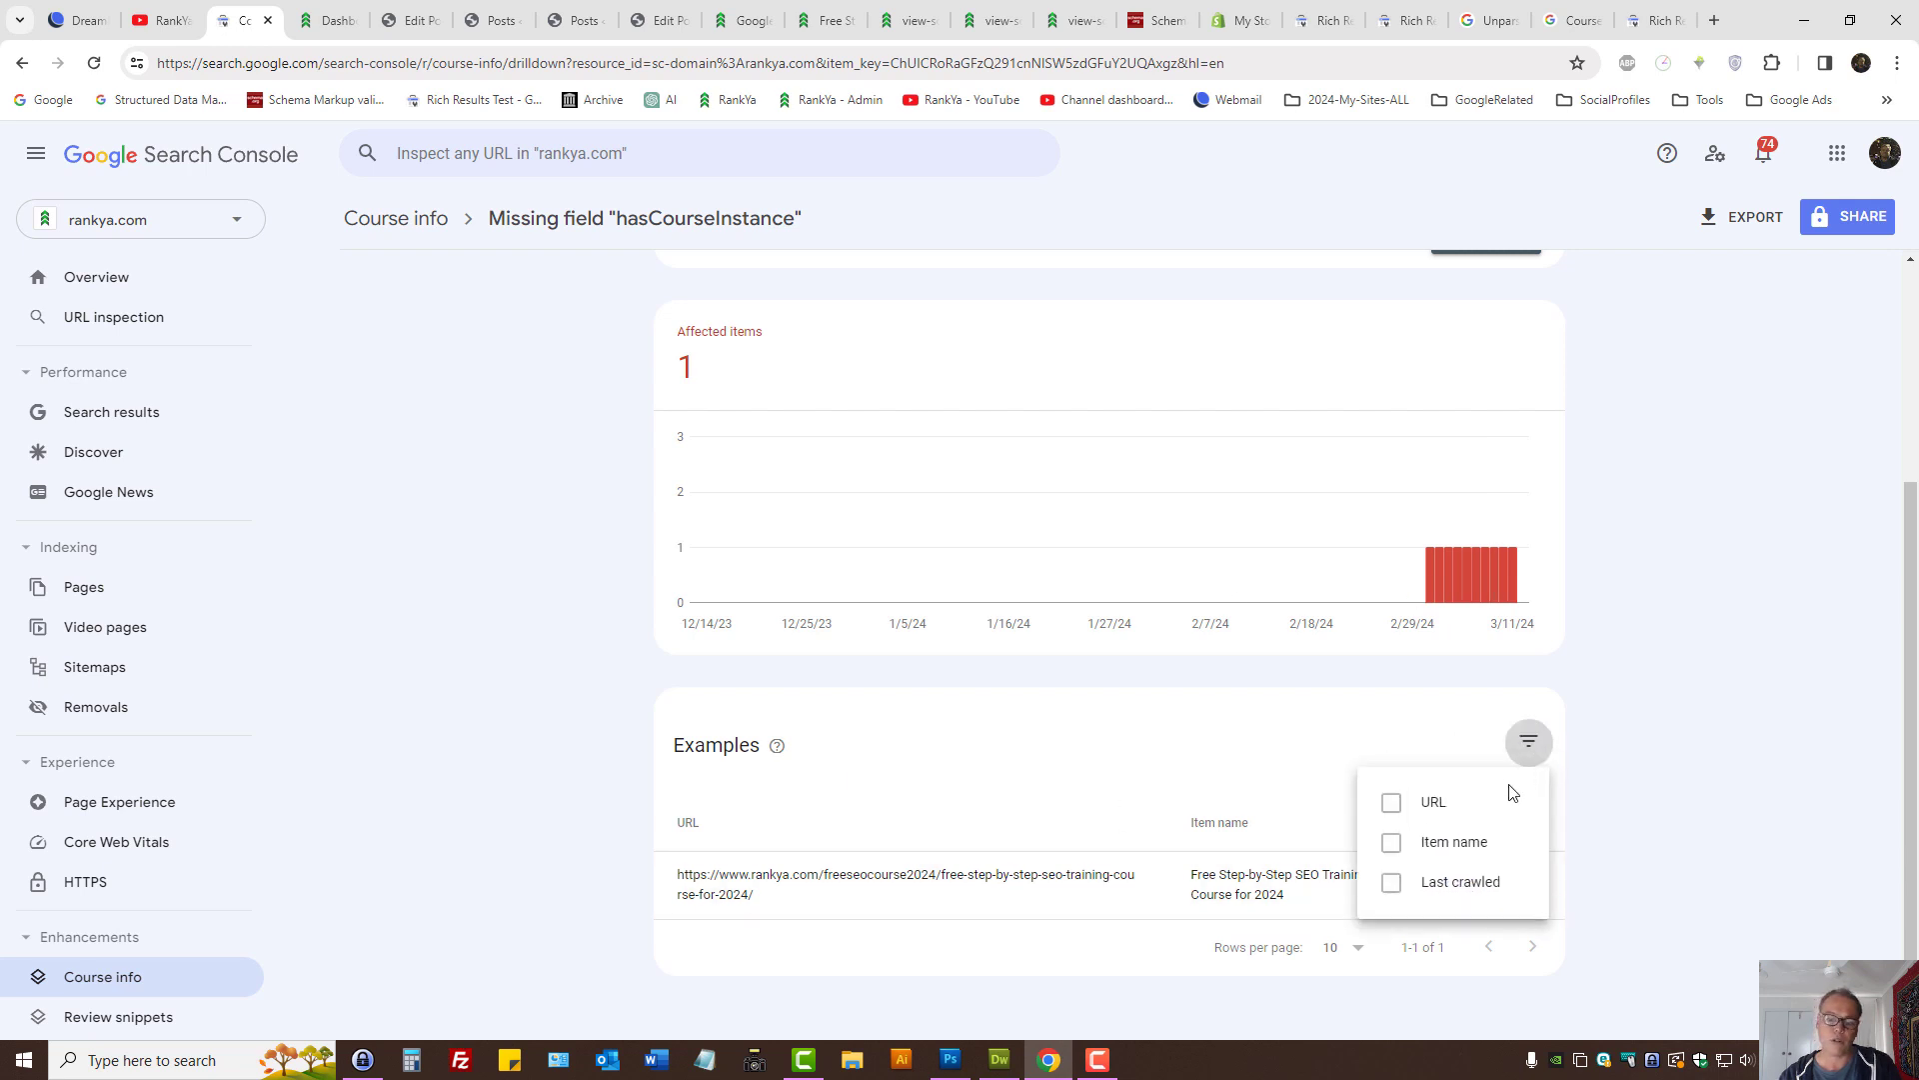
pyautogui.click(1682, 748)
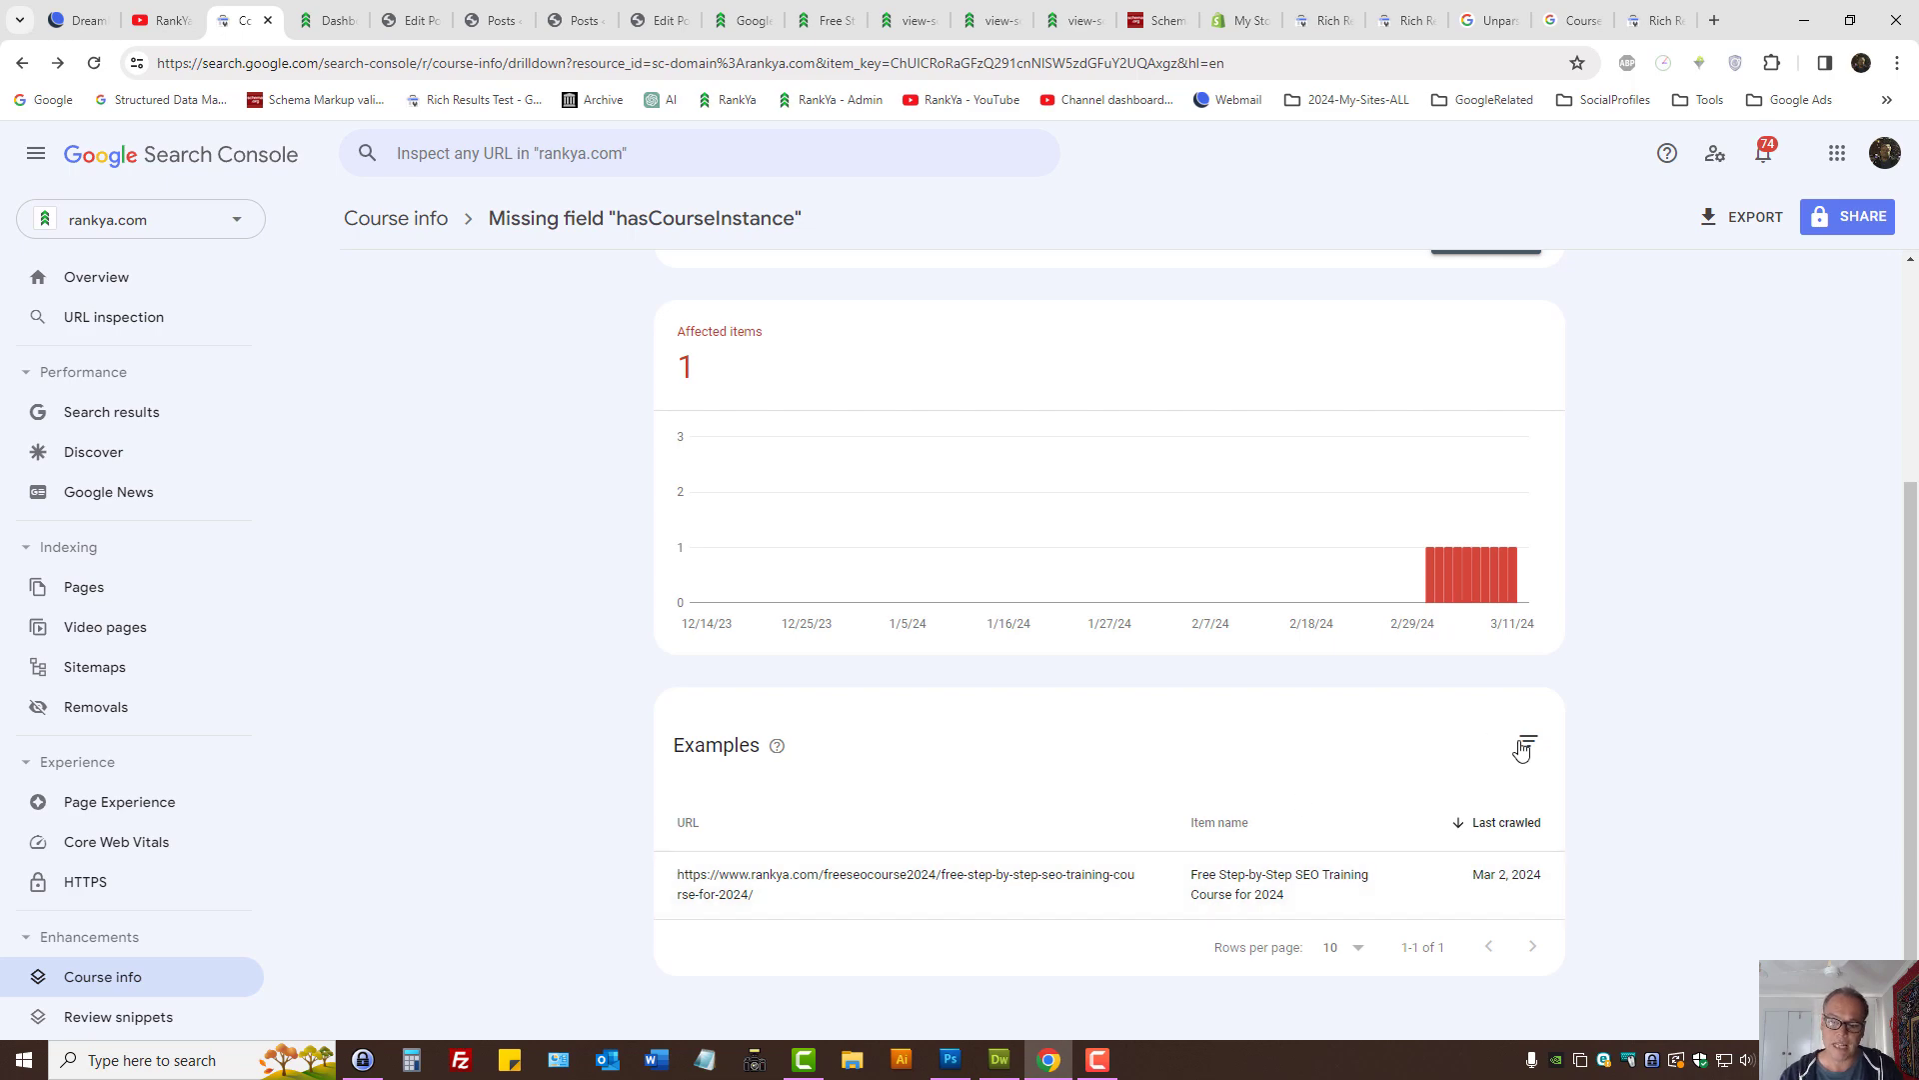
pyautogui.click(815, 898)
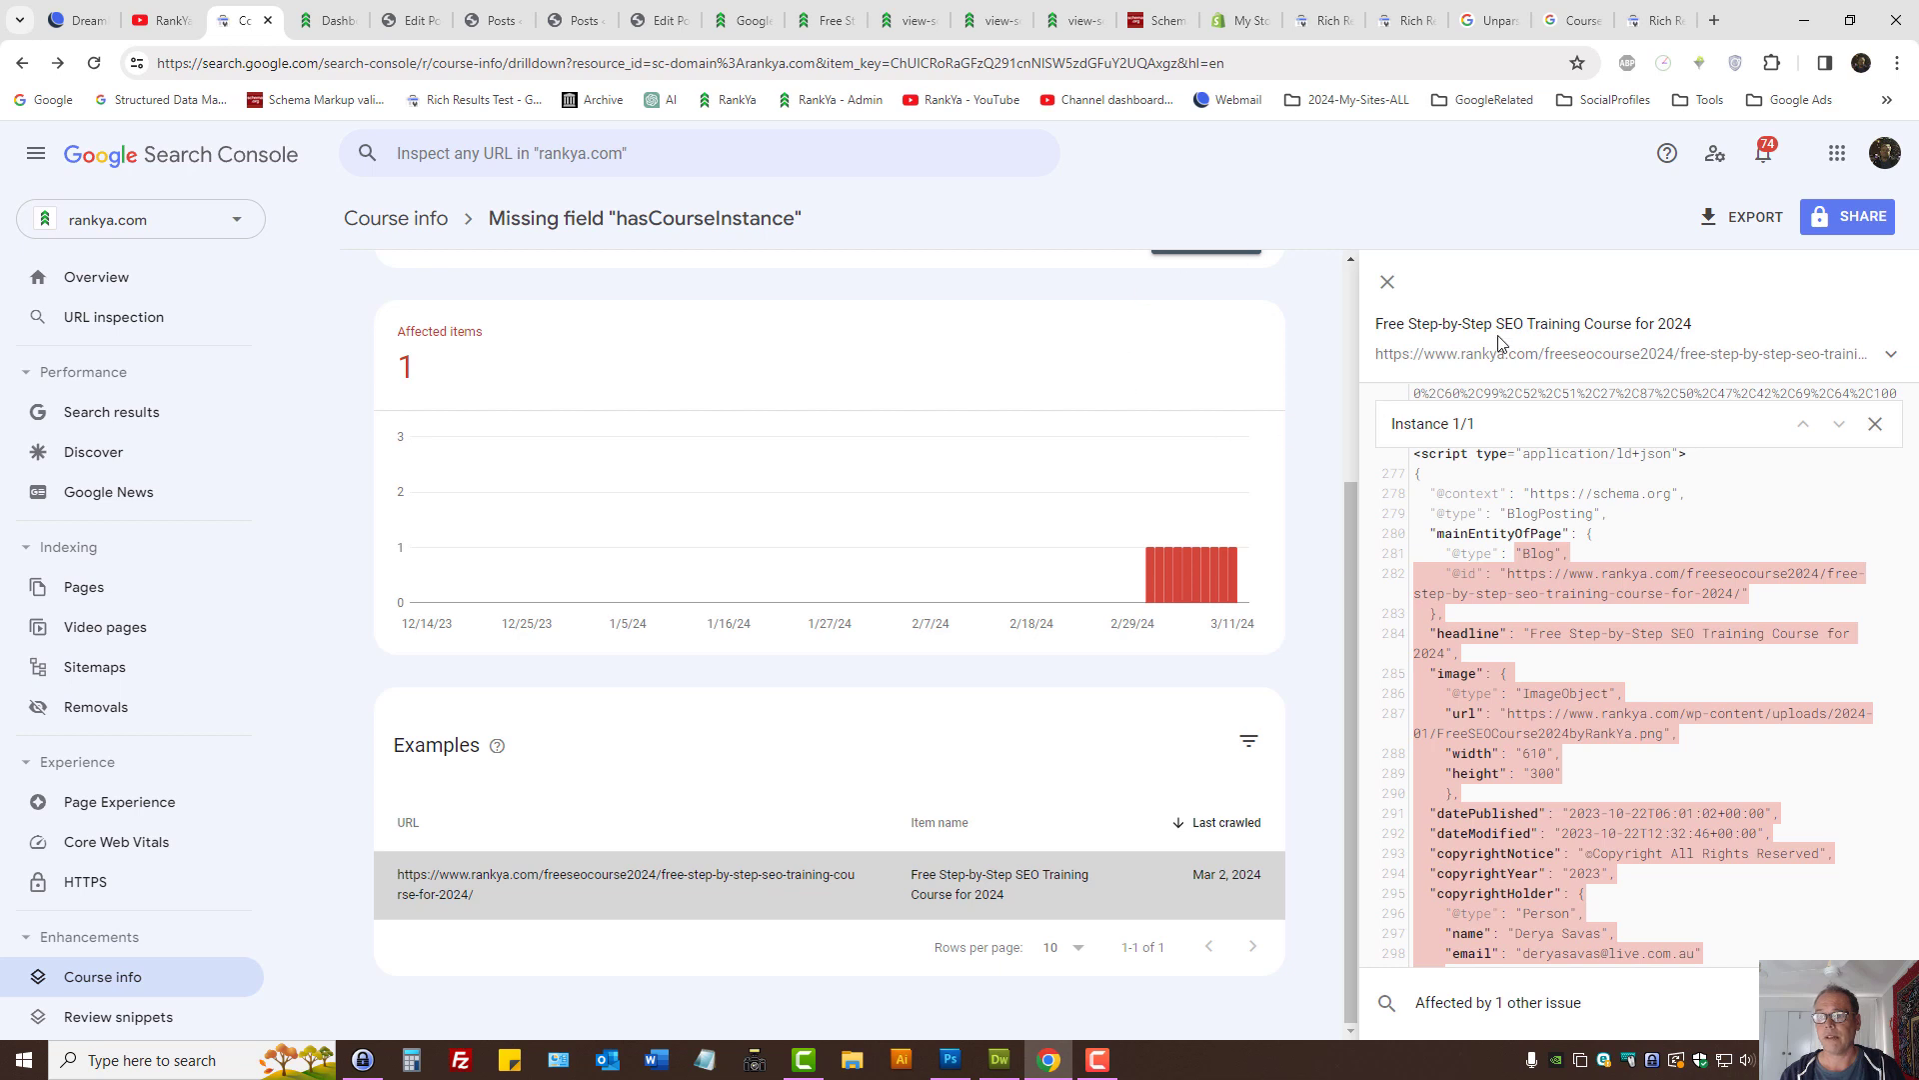
# Step: Open a fresh Rich Results Test in a separate browser tab and return to the Search Console issue
pyautogui.click(1659, 20)
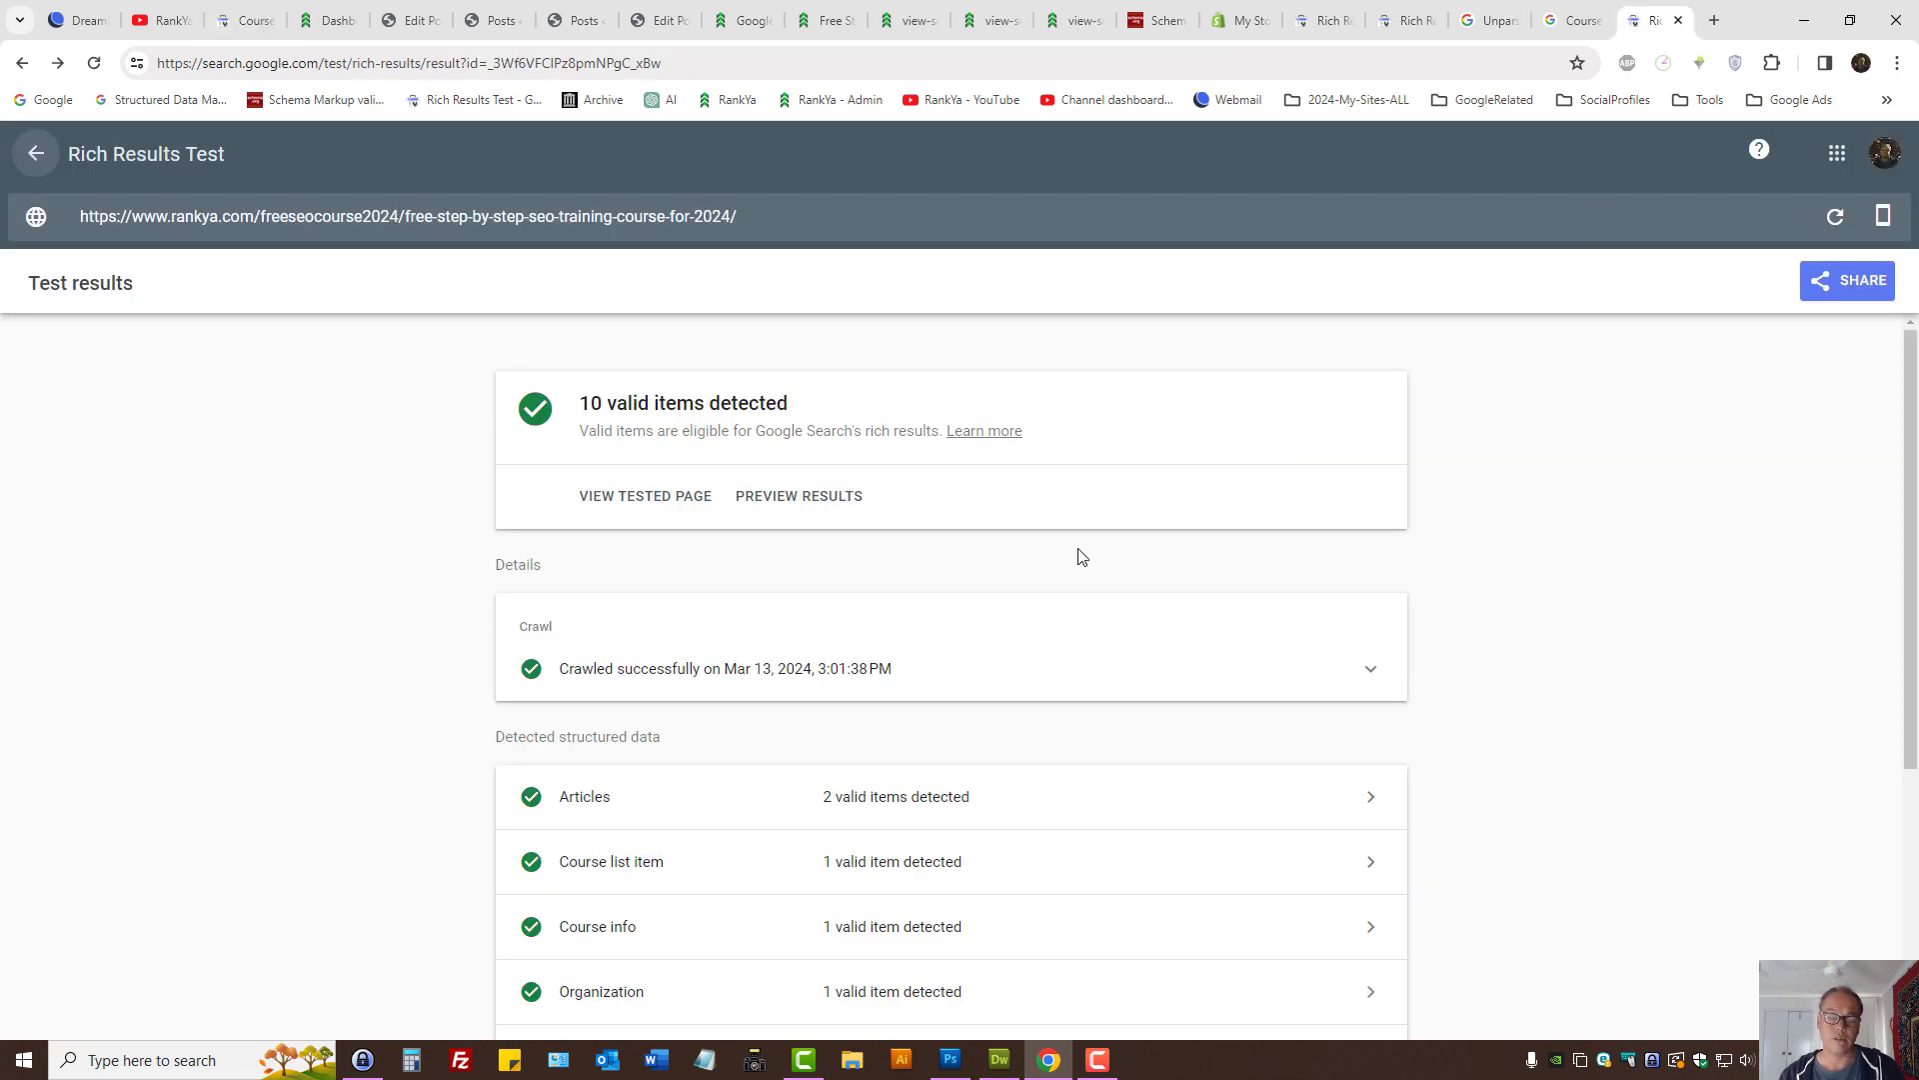
pyautogui.middleClick(478, 100)
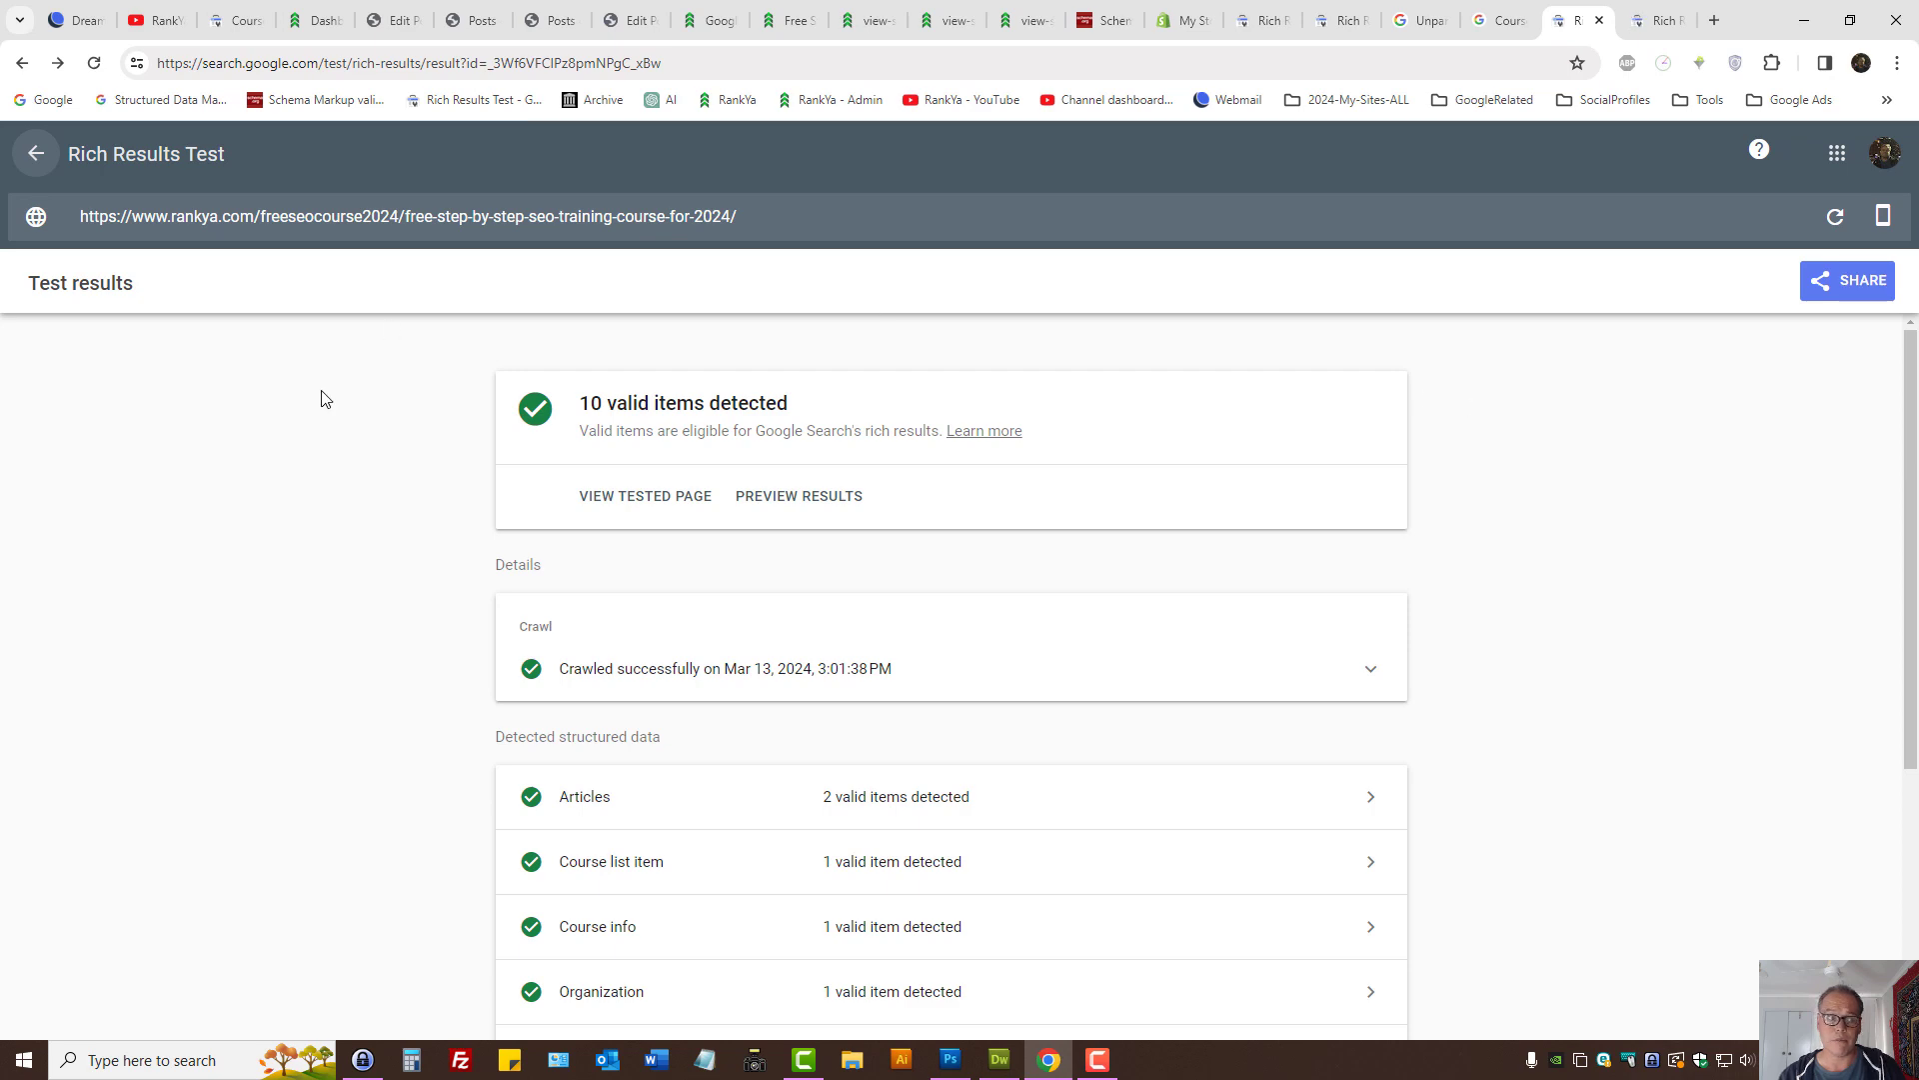
pyautogui.click(240, 20)
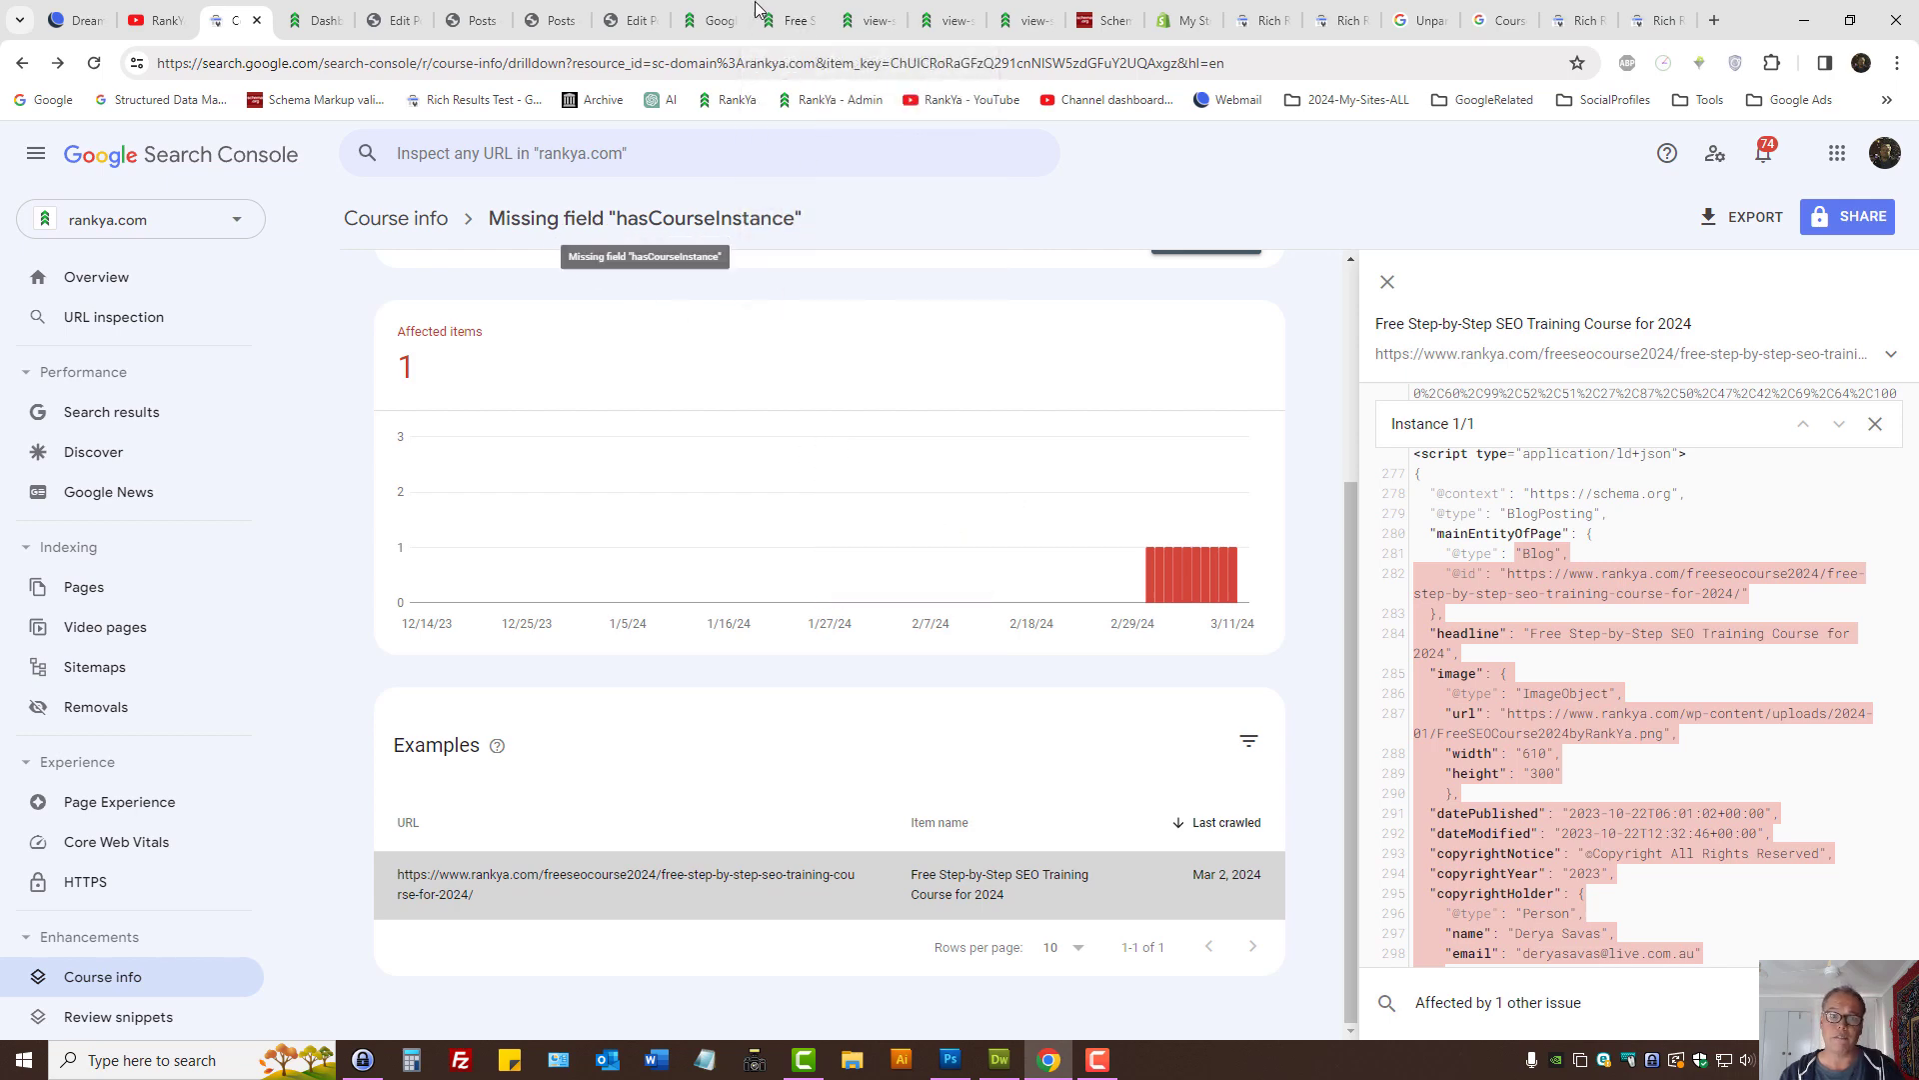
# Step: Copy the URL of the Free Step-by-Step SEO Training Course for 2024 page
pyautogui.click(795, 21)
pyautogui.rightClick(413, 65)
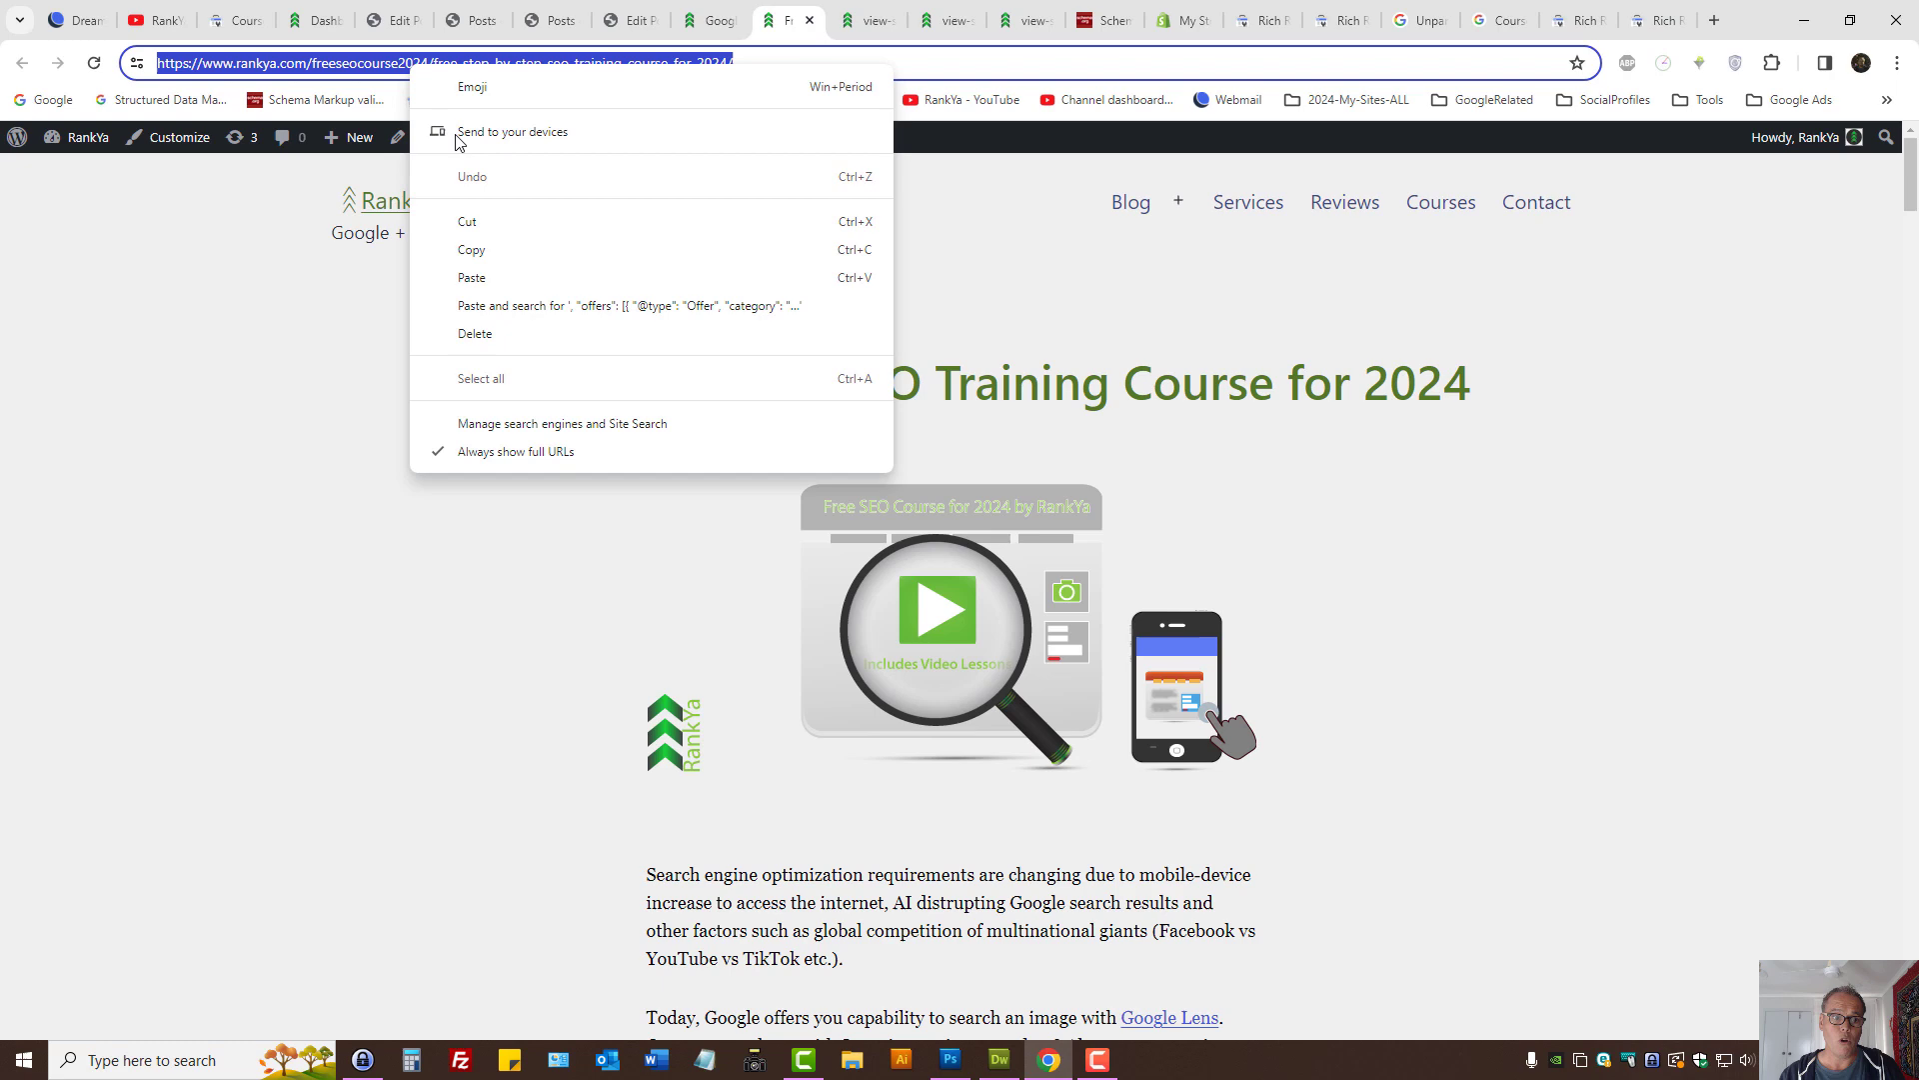
pyautogui.click(470, 249)
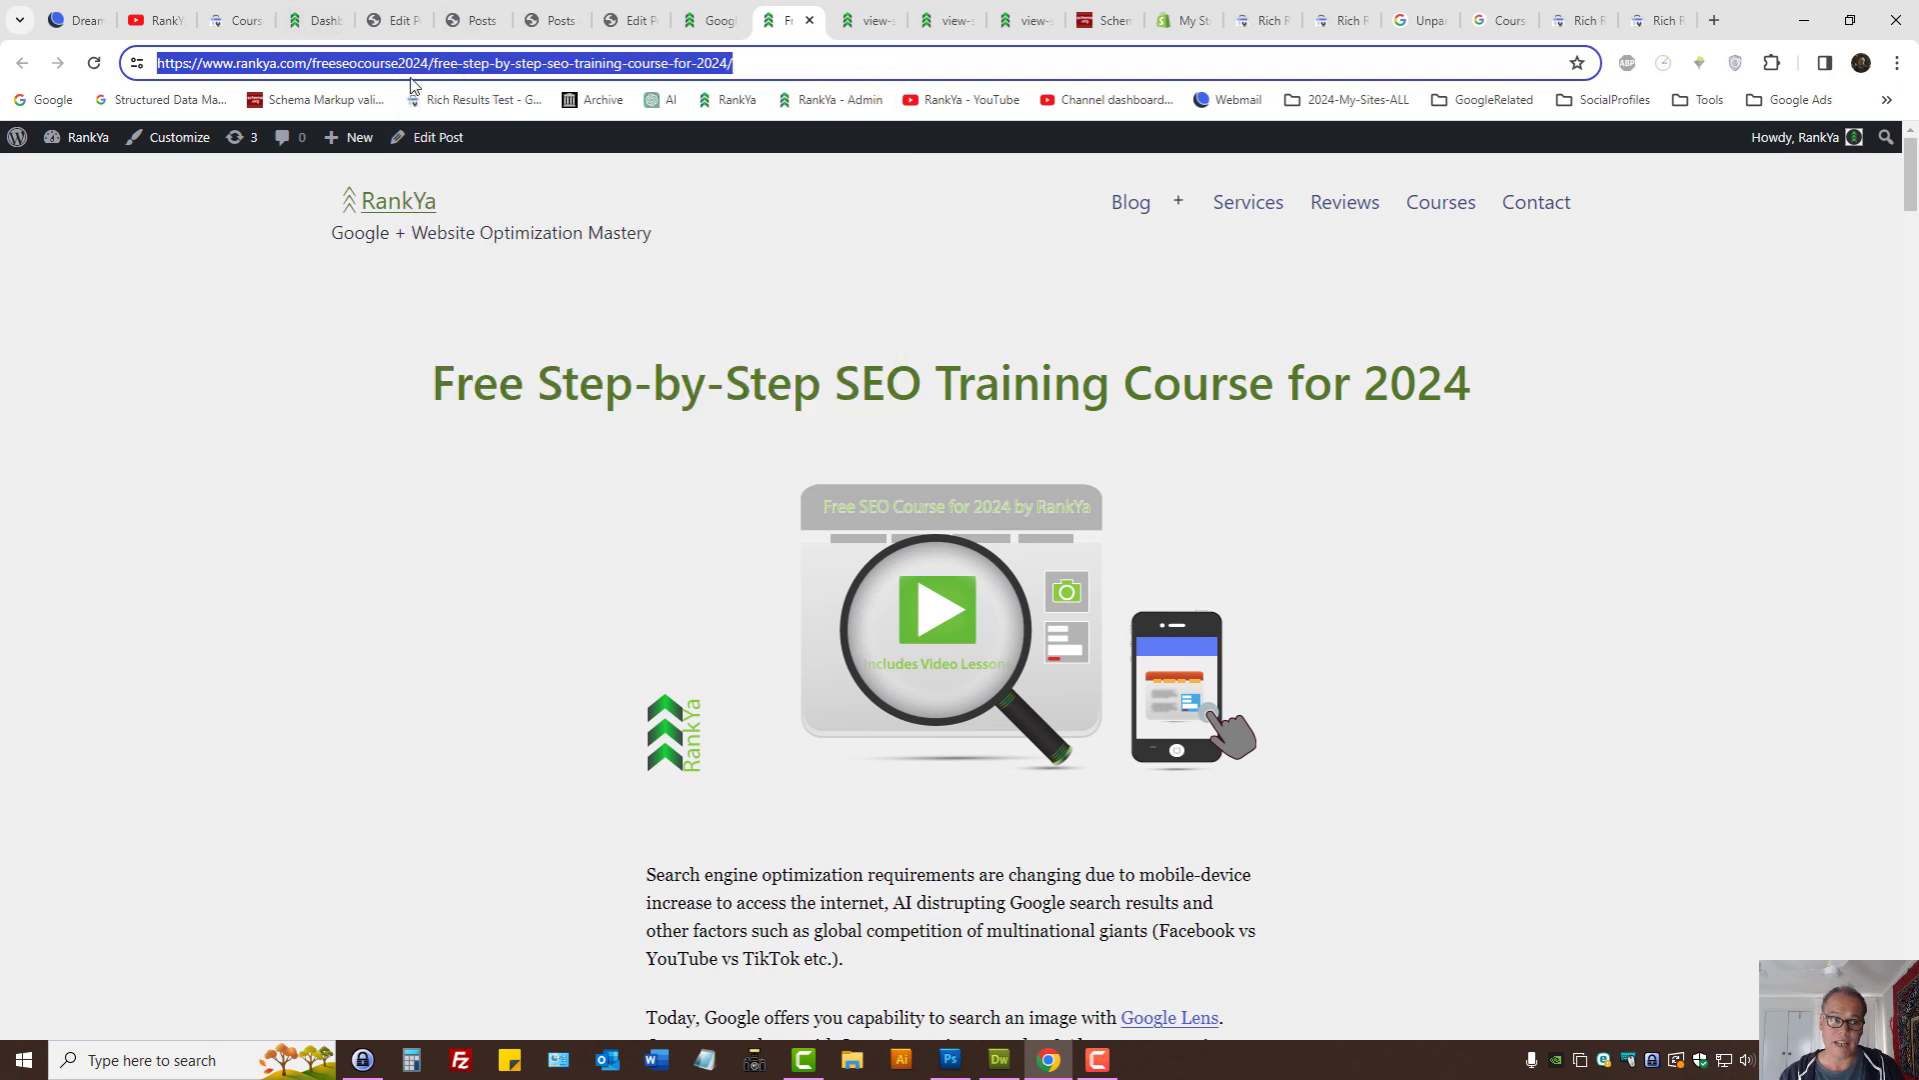
pyautogui.click(235, 20)
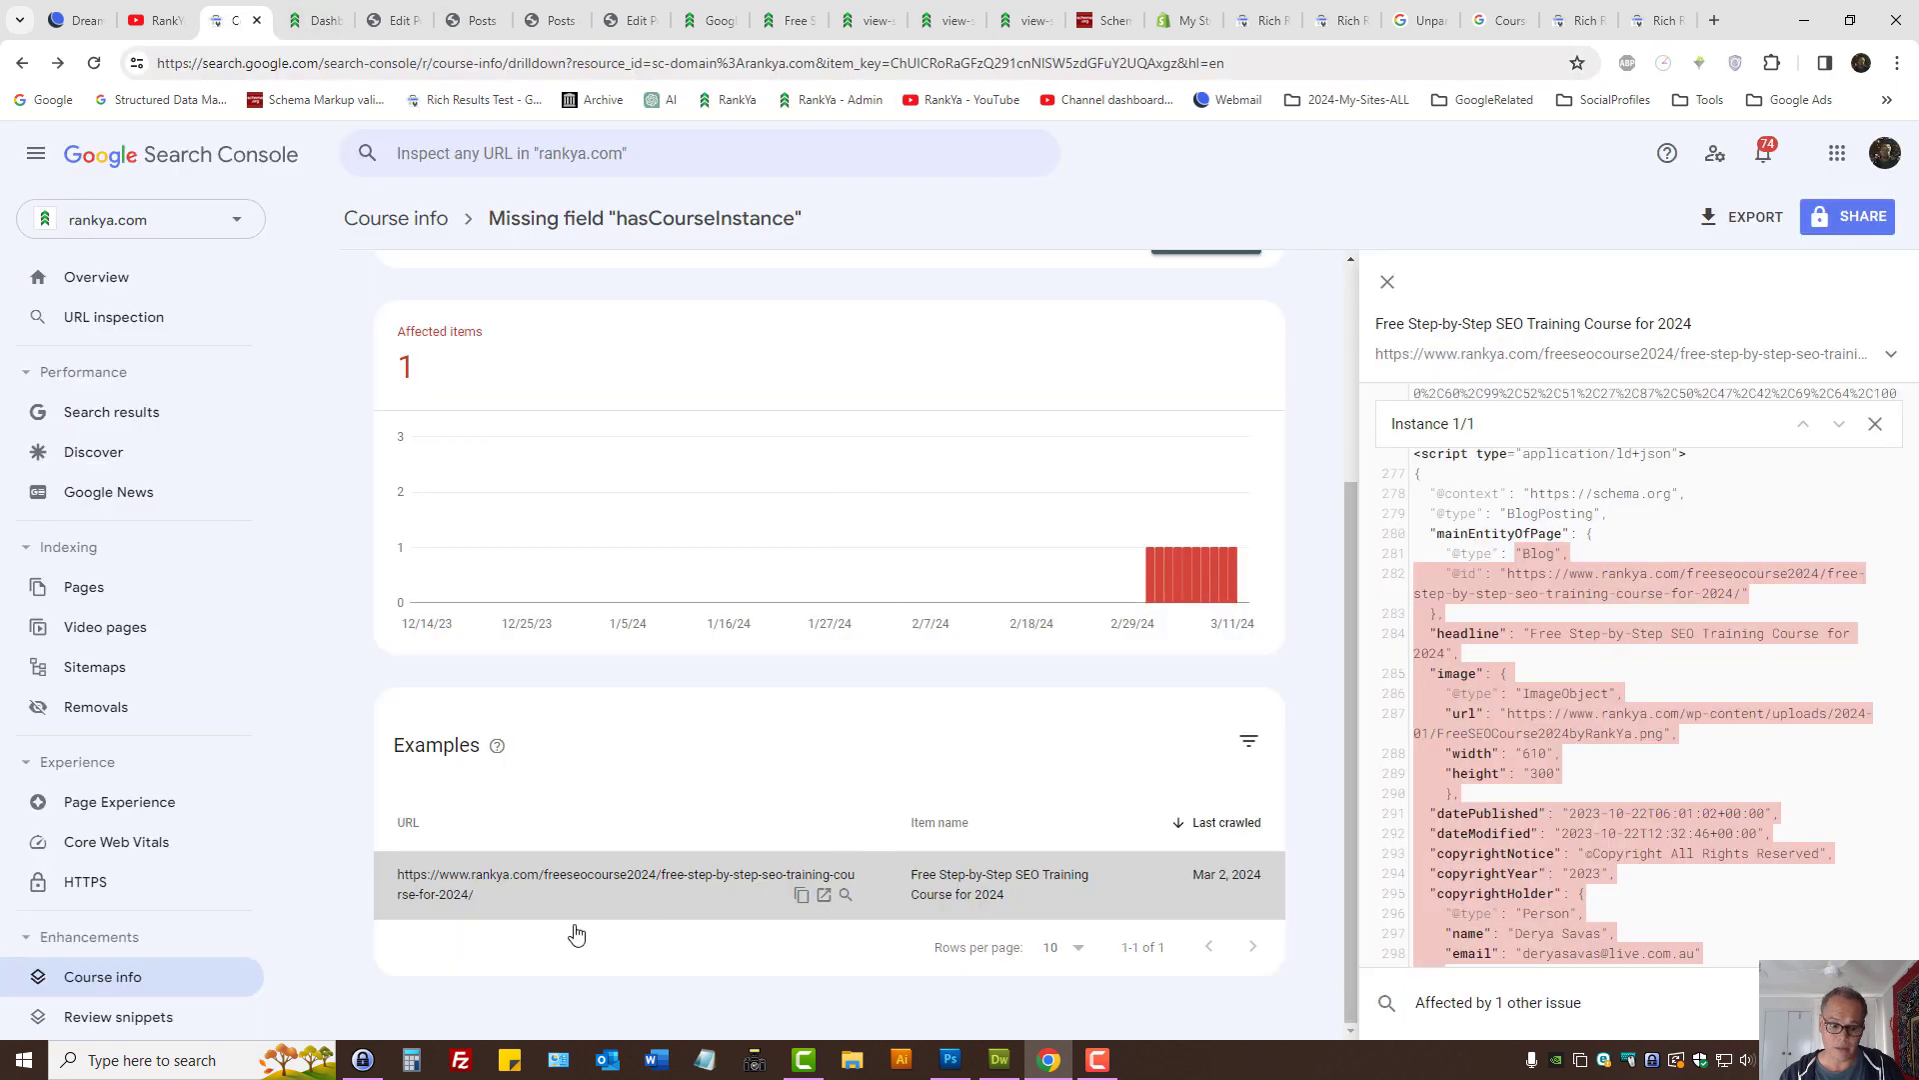
pyautogui.click(801, 897)
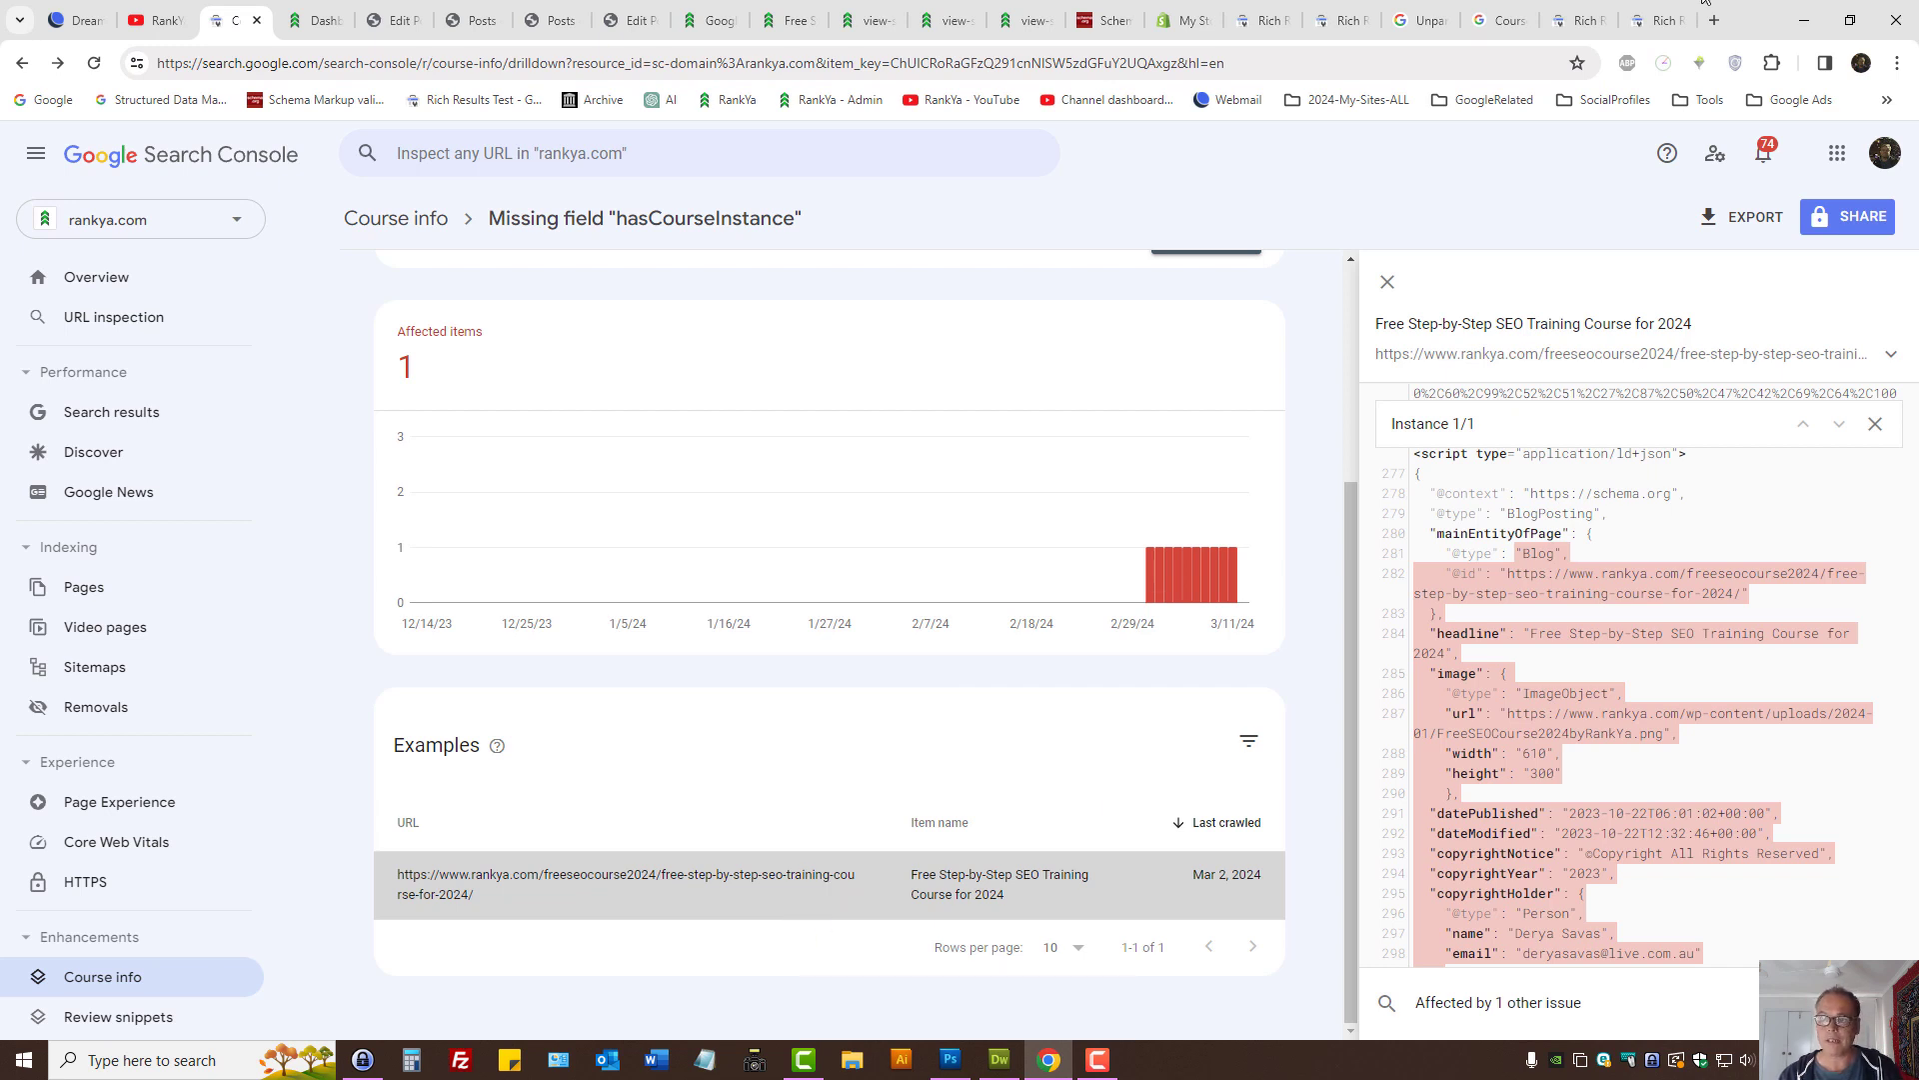
# Step: Run a live Rich Results Test on the copied course page URL
pyautogui.click(1659, 14)
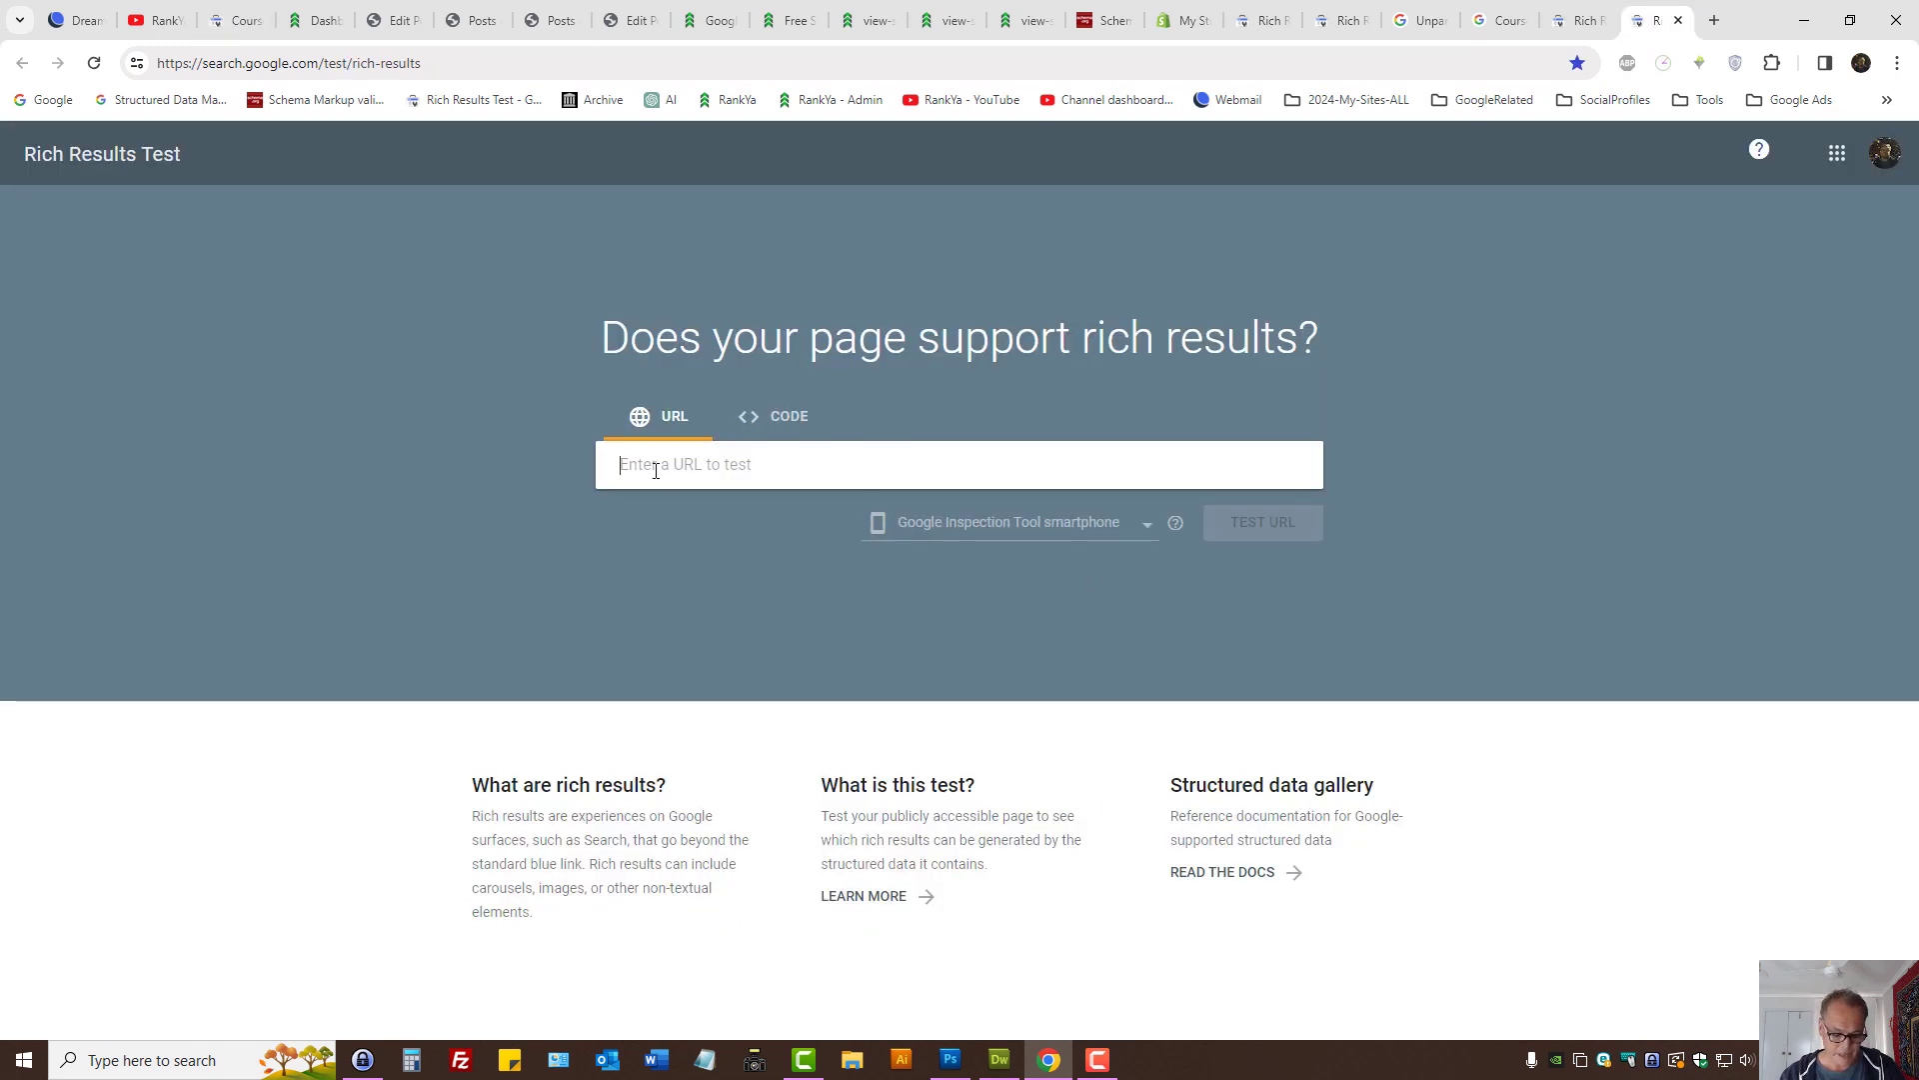
pyautogui.hotkey('ctrl', 'v')
pyautogui.click(1517, 500)
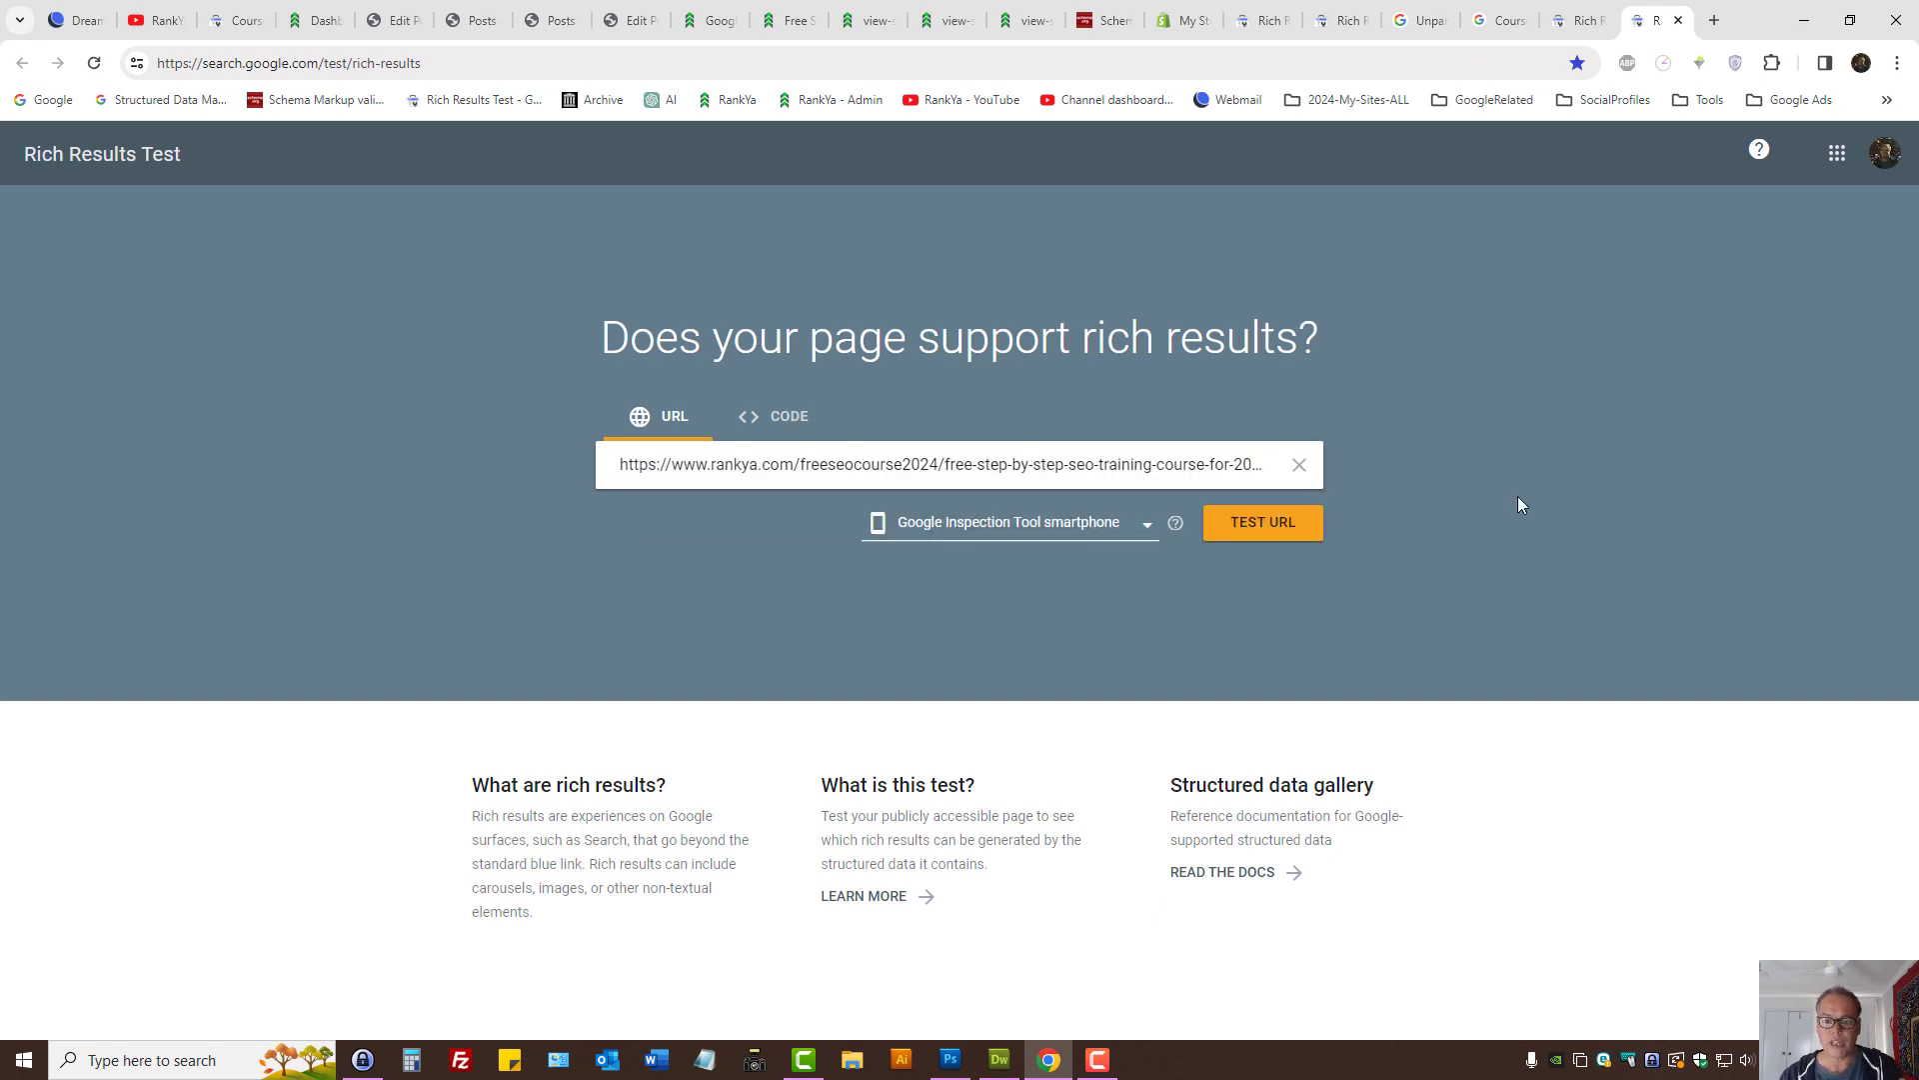
pyautogui.click(1284, 529)
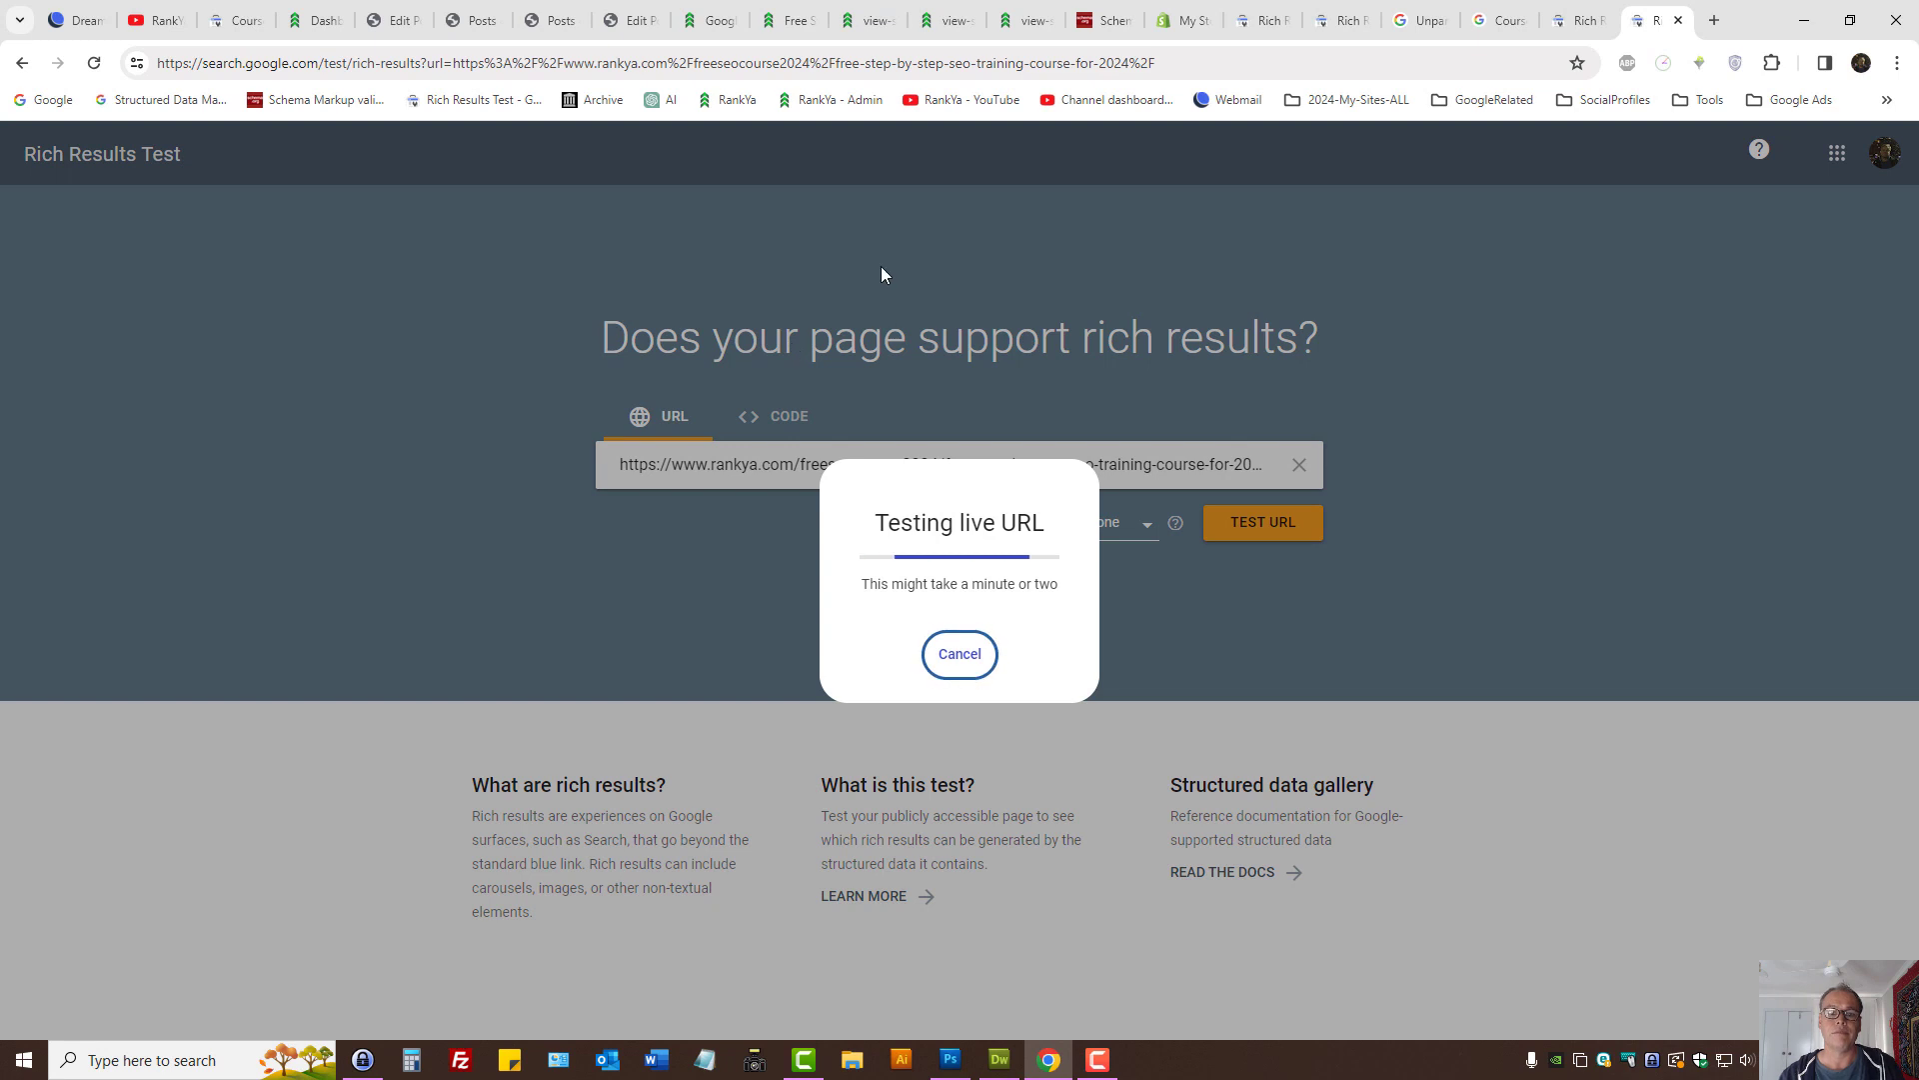
# Step: View the HTML source of the Free Step-by-Step SEO Training Course page and look through its head section
pyautogui.click(779, 14)
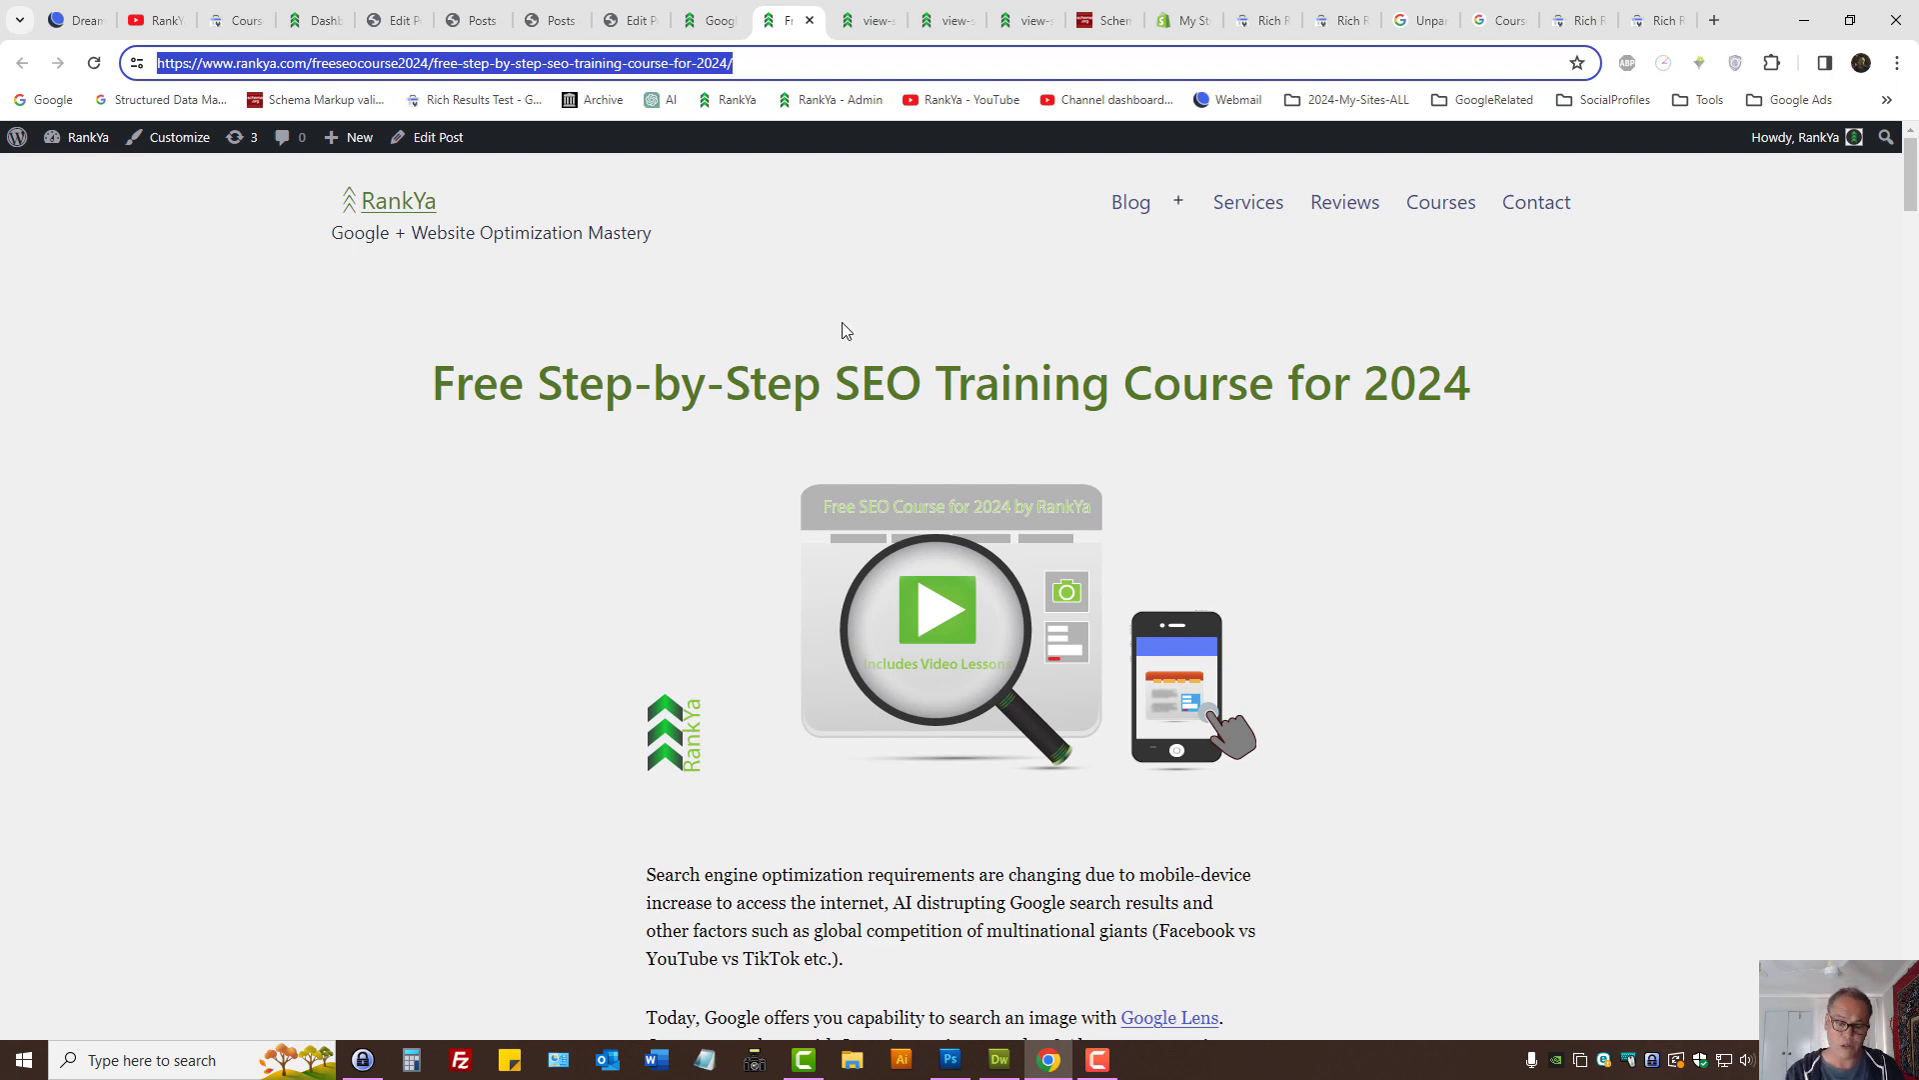
pyautogui.hotkey('ctrl', 'u')
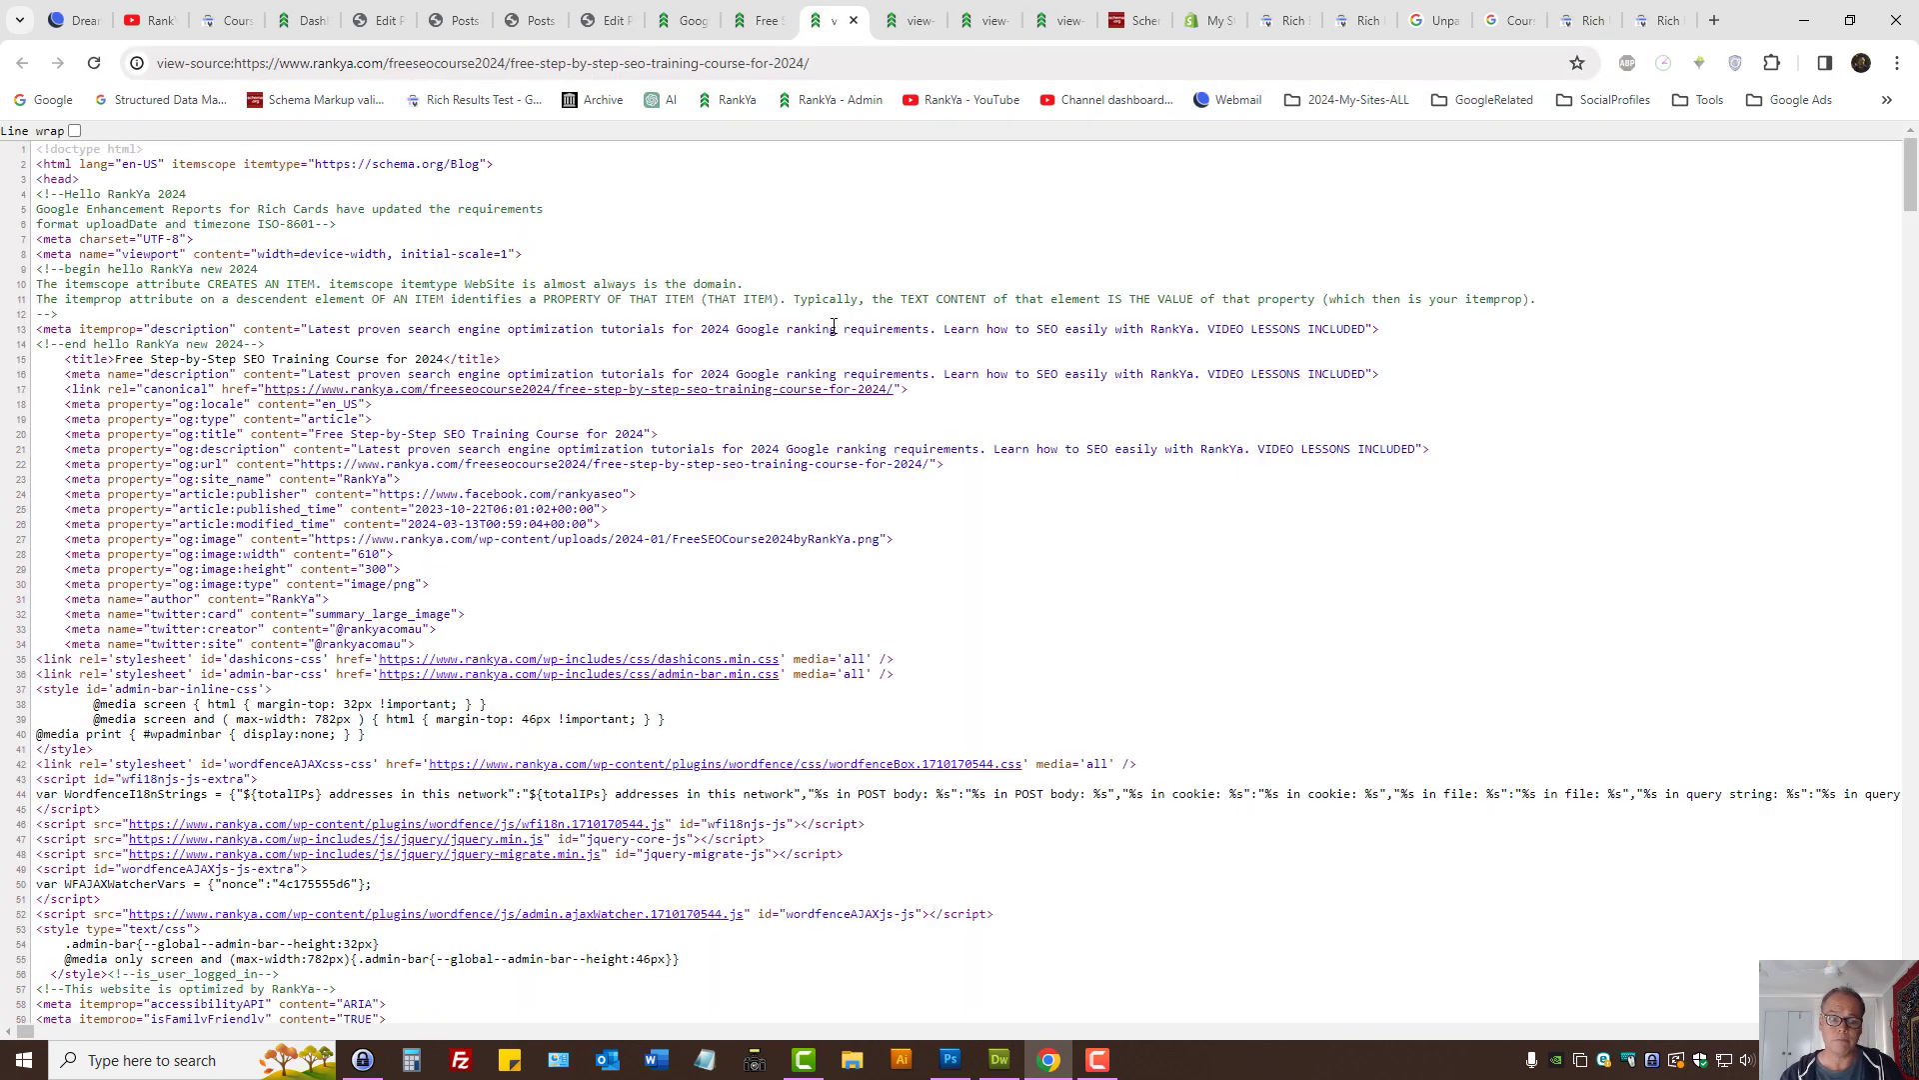
pyautogui.scroll(-20, 843, 329)
pyautogui.scroll(-15, 692, 673)
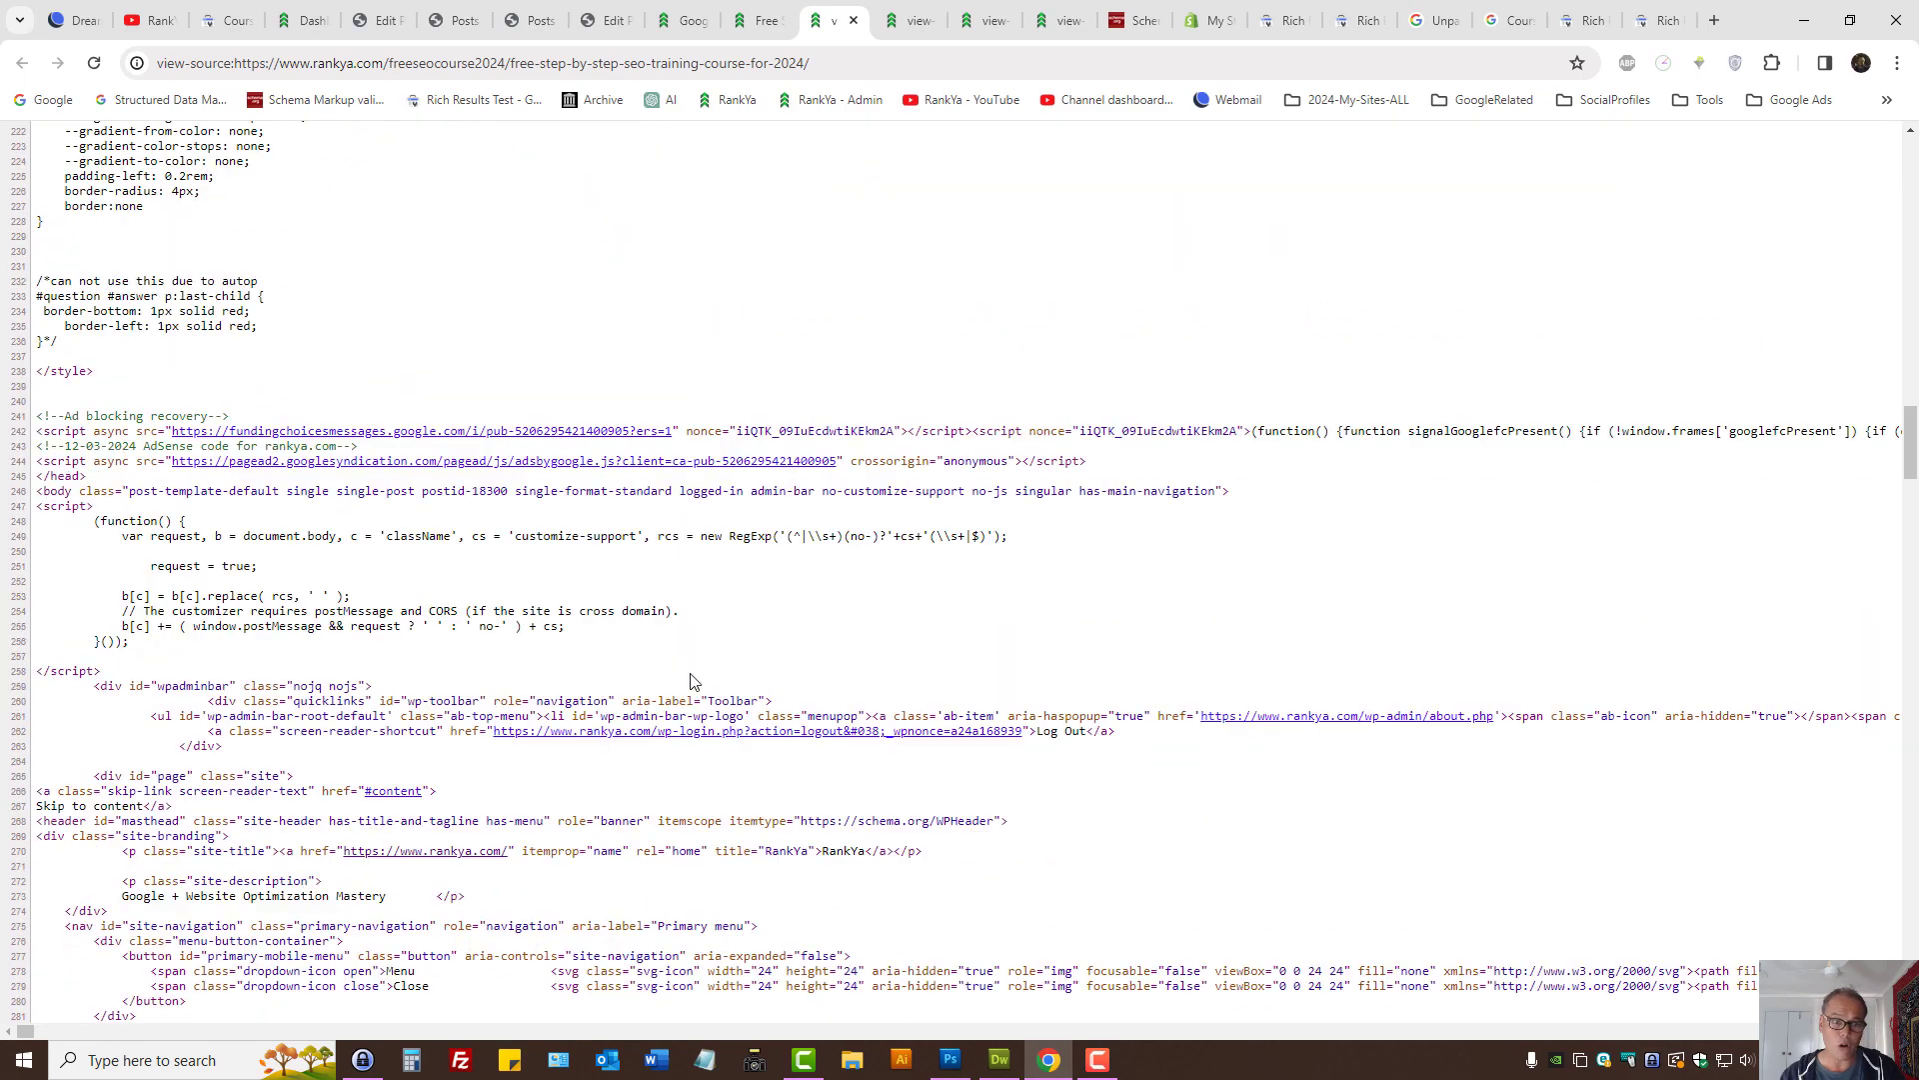
# Step: Copy the selected Course JSON-LD script block from the already opened page source
pyautogui.click(916, 18)
pyautogui.scroll(7, 372, 445)
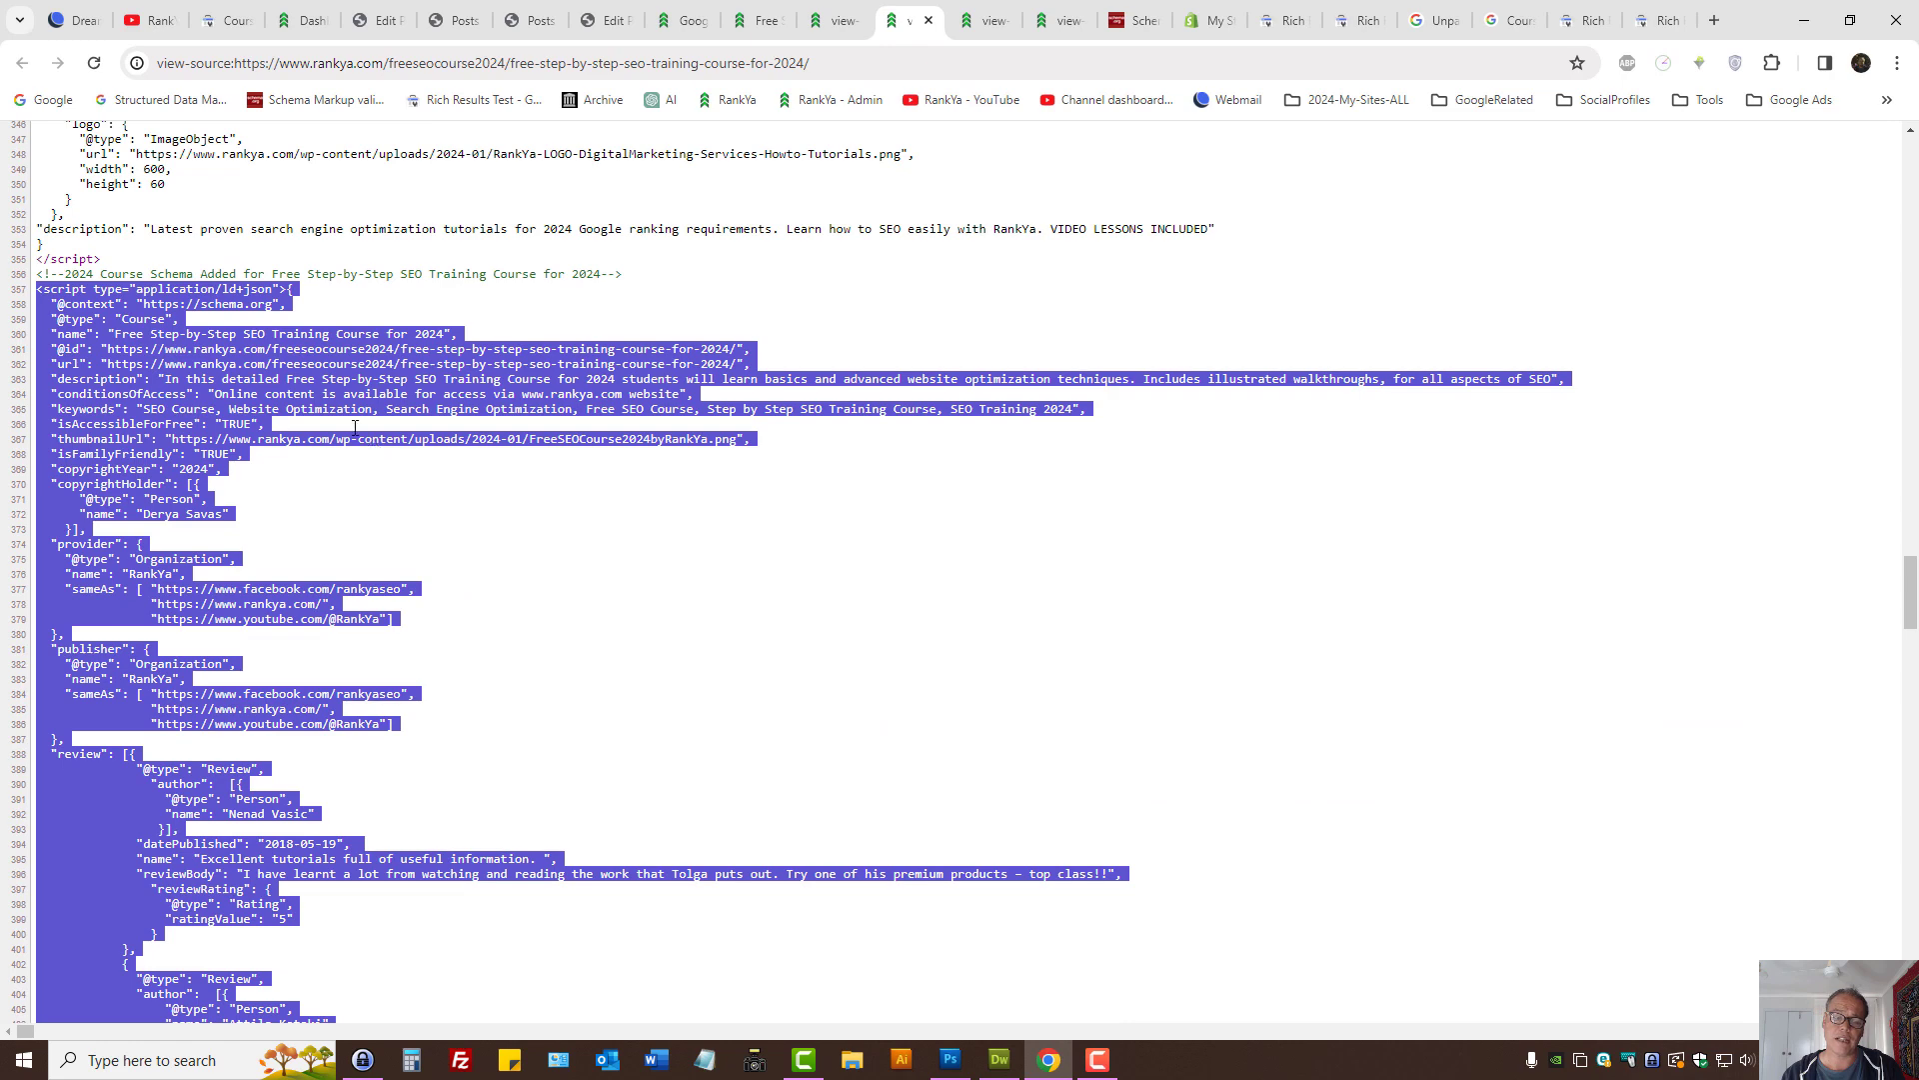
pyautogui.rightClick(237, 346)
pyautogui.click(285, 366)
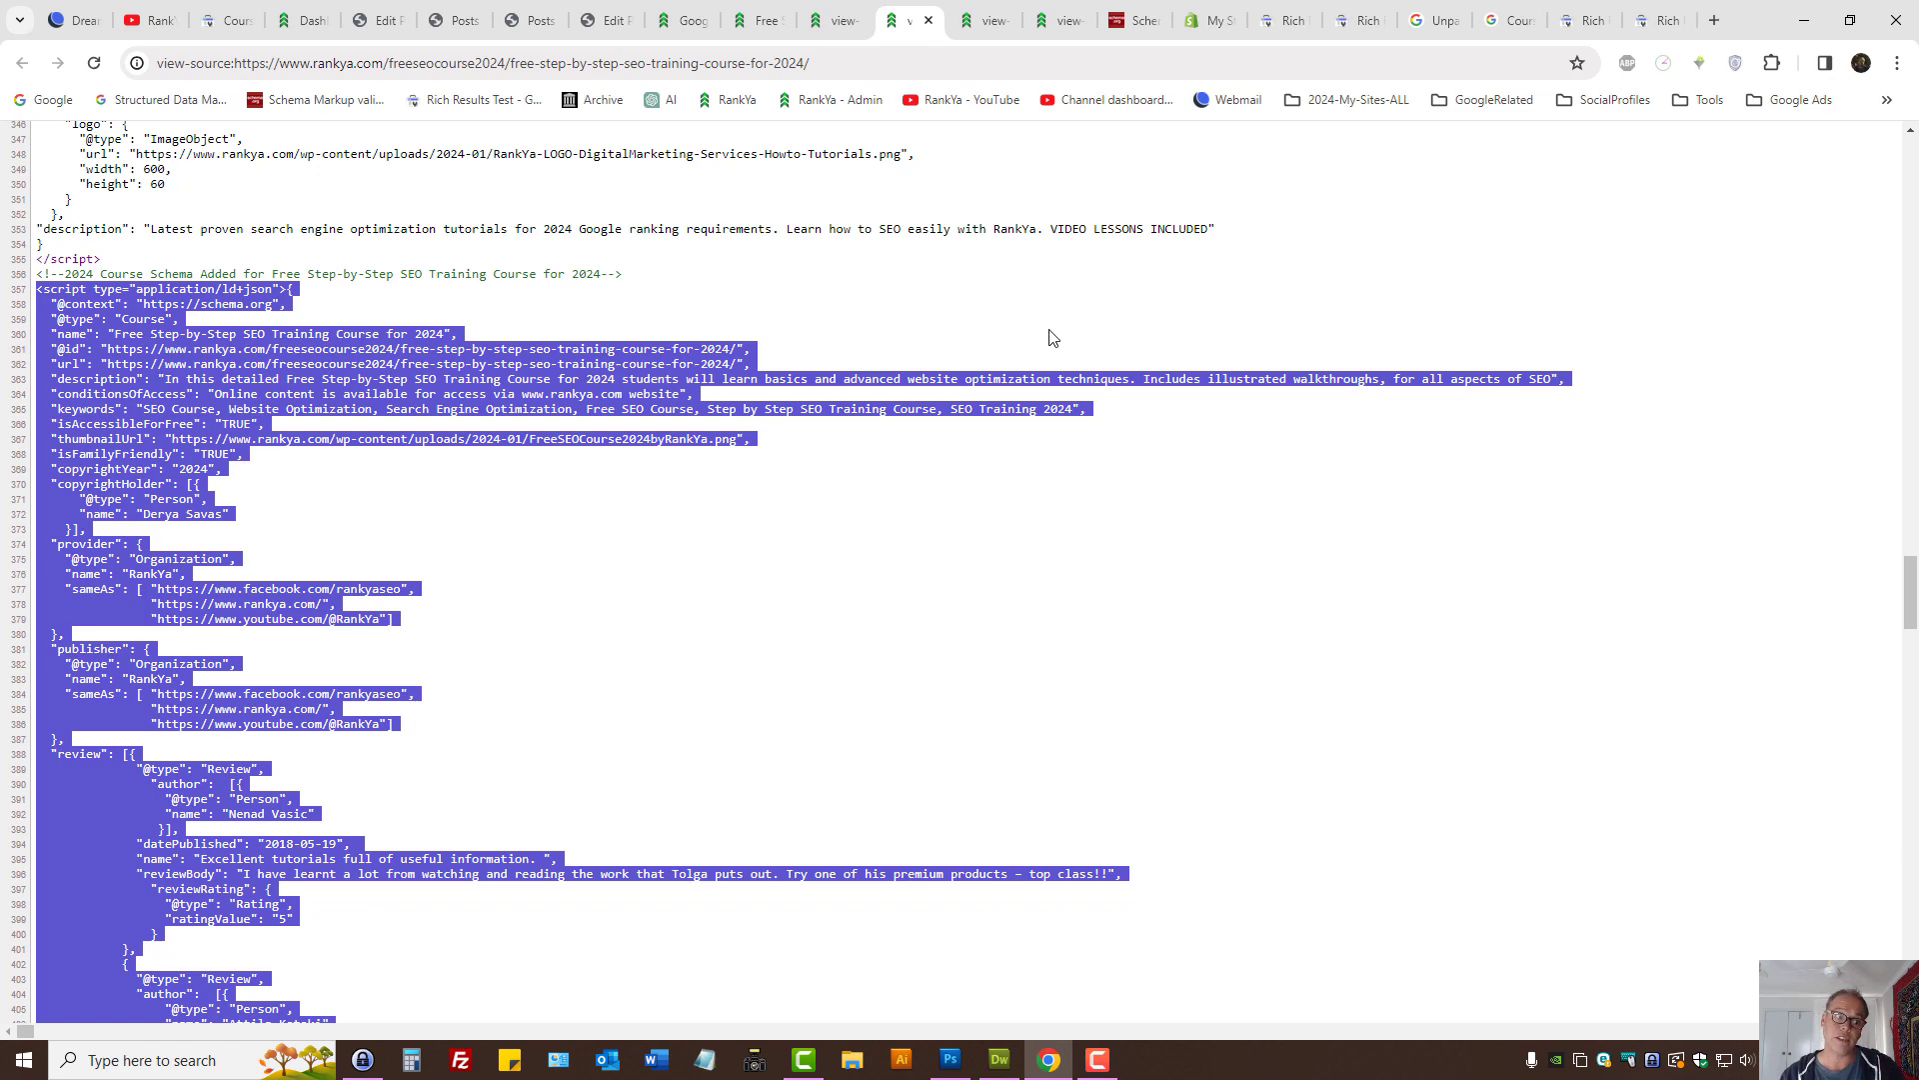
pyautogui.rightClick(267, 350)
pyautogui.click(297, 370)
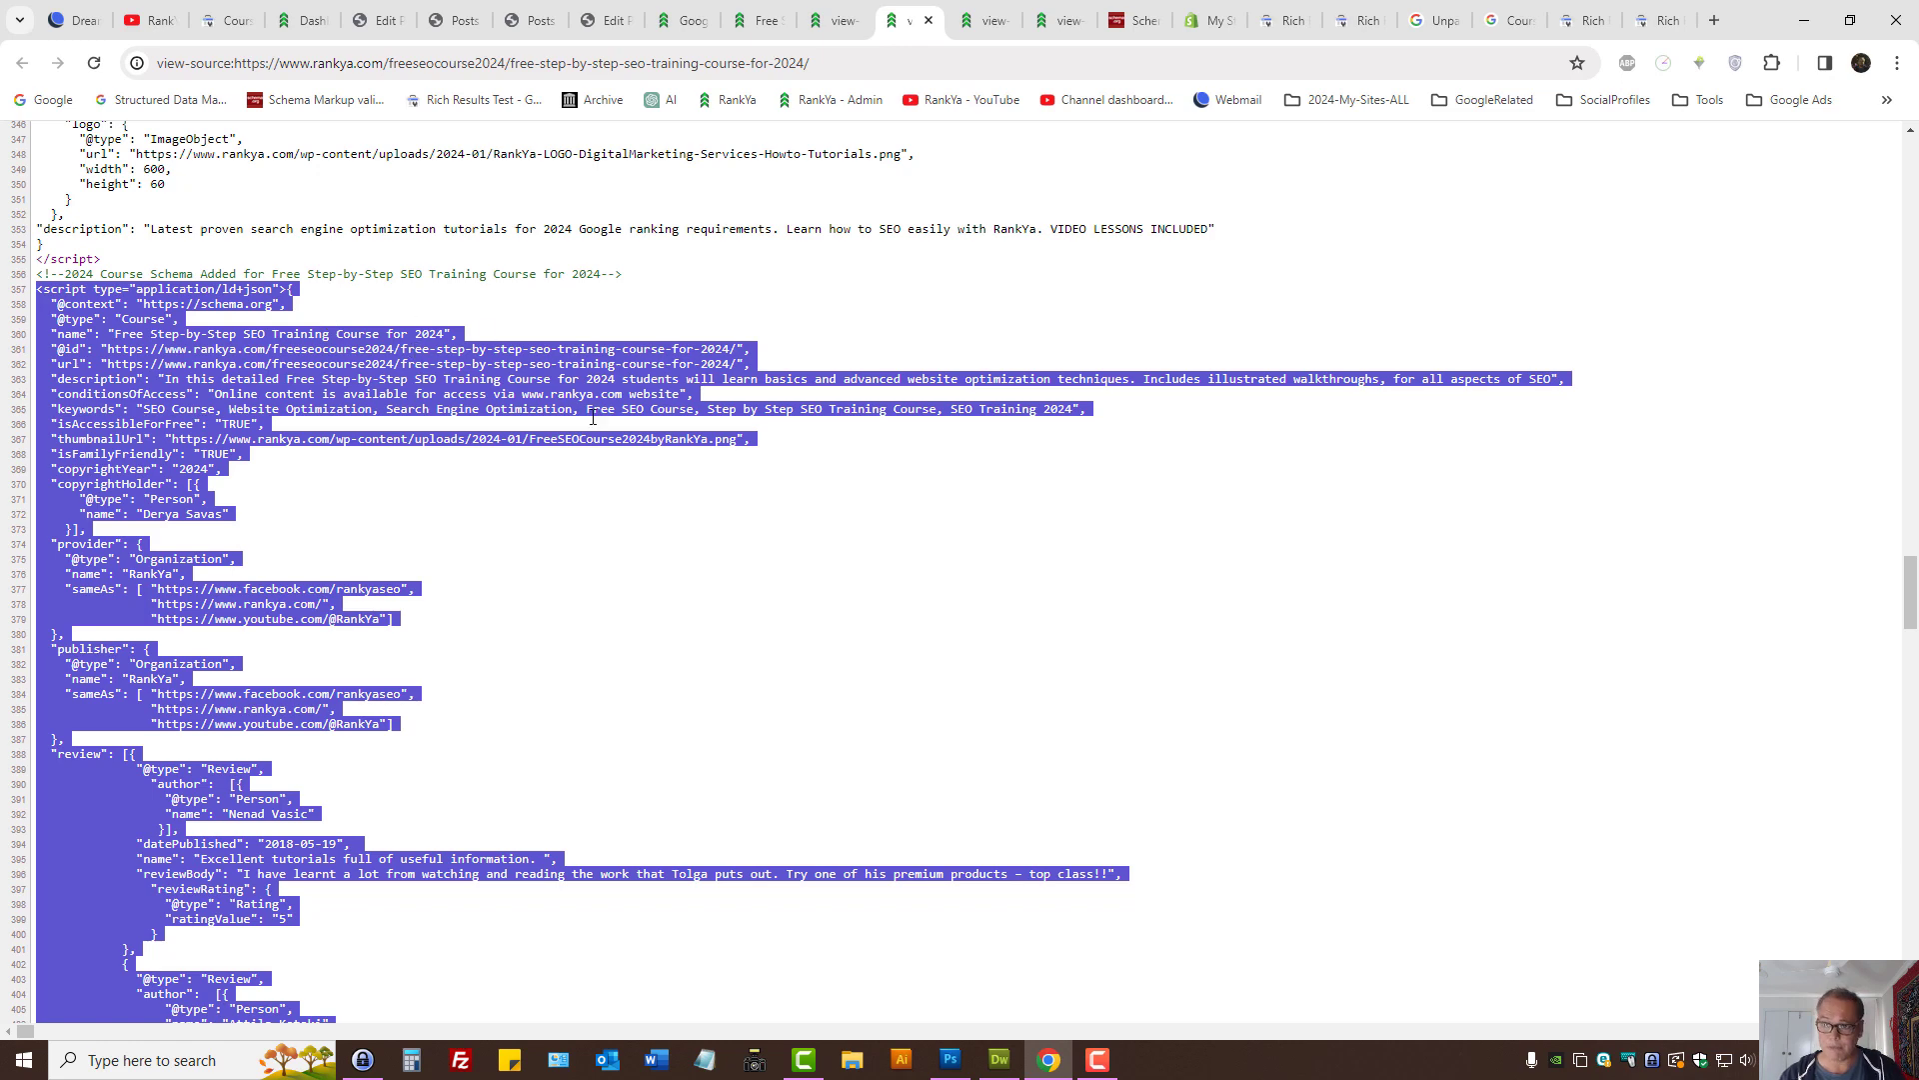
# Step: Open another Rich Results Test and test the copied Course JSON-LD as a code snippet
pyautogui.click(1658, 20)
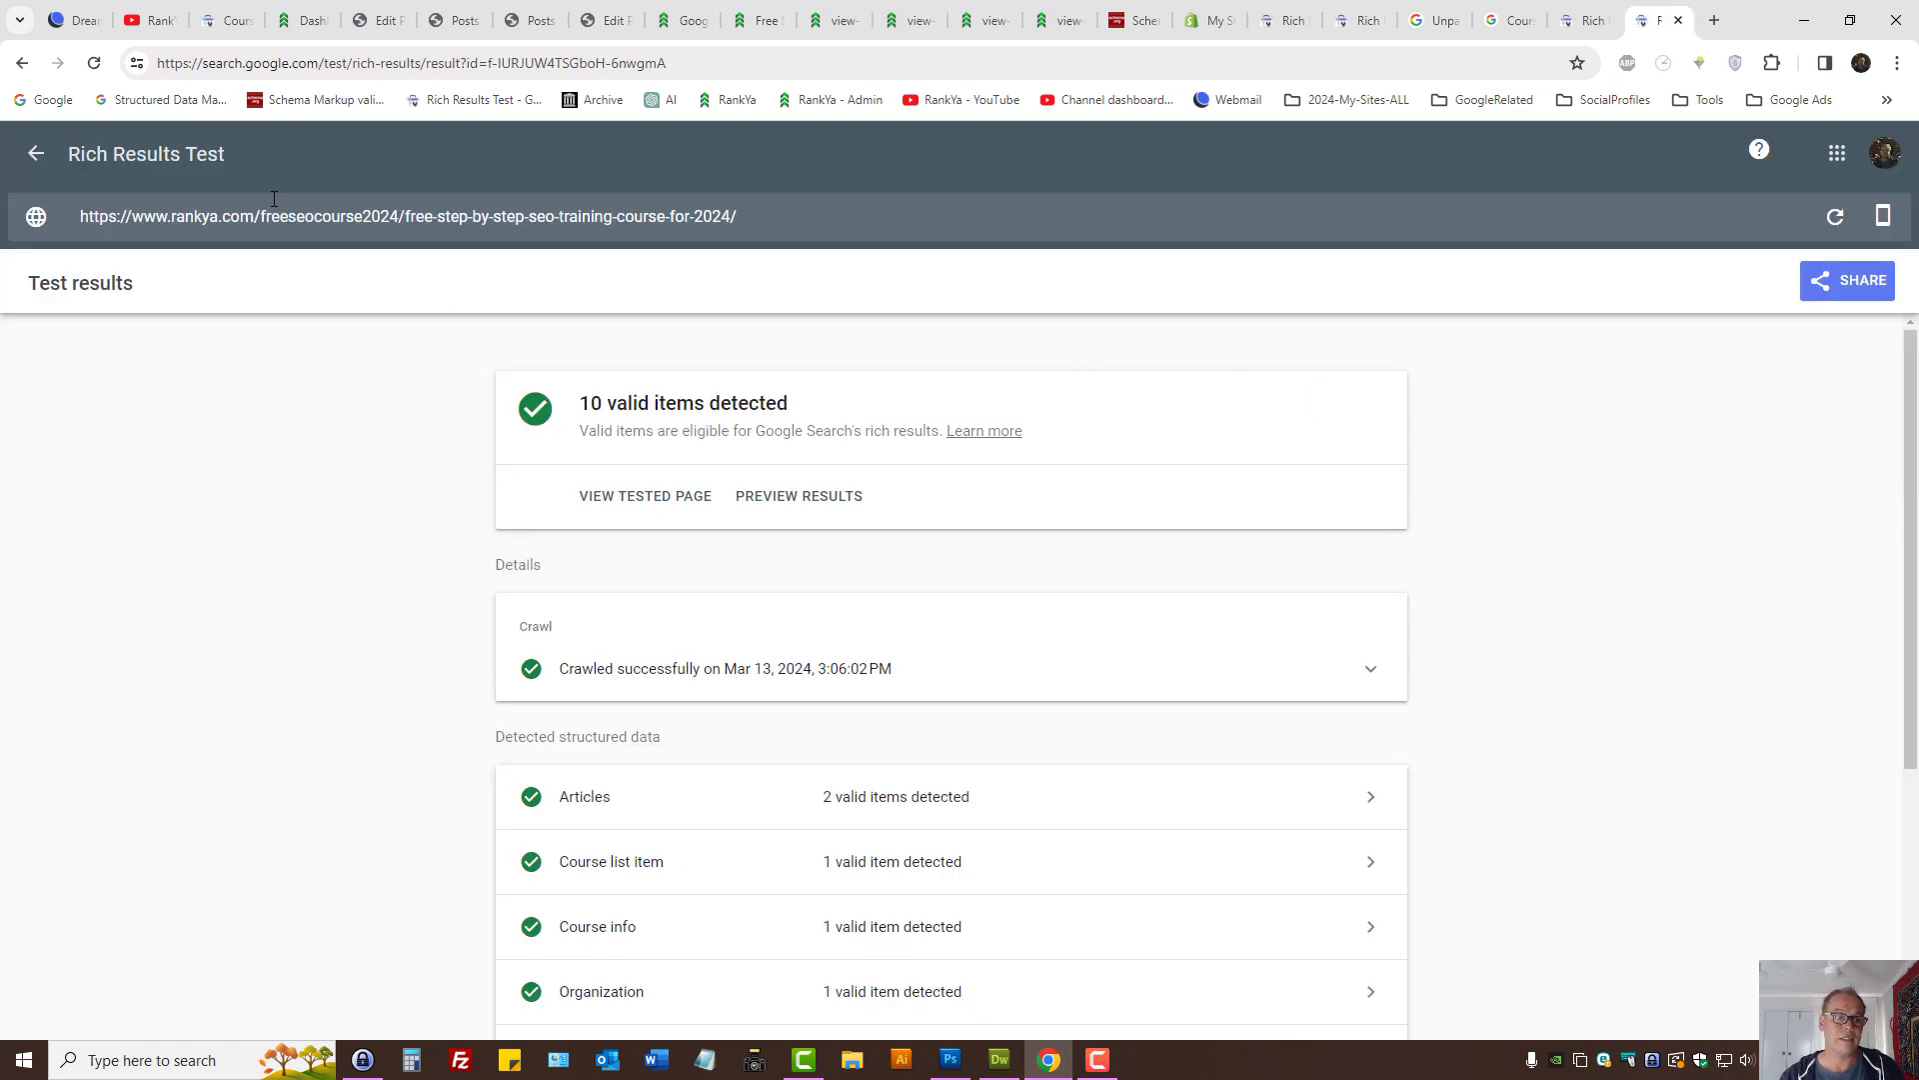
pyautogui.middleClick(475, 100)
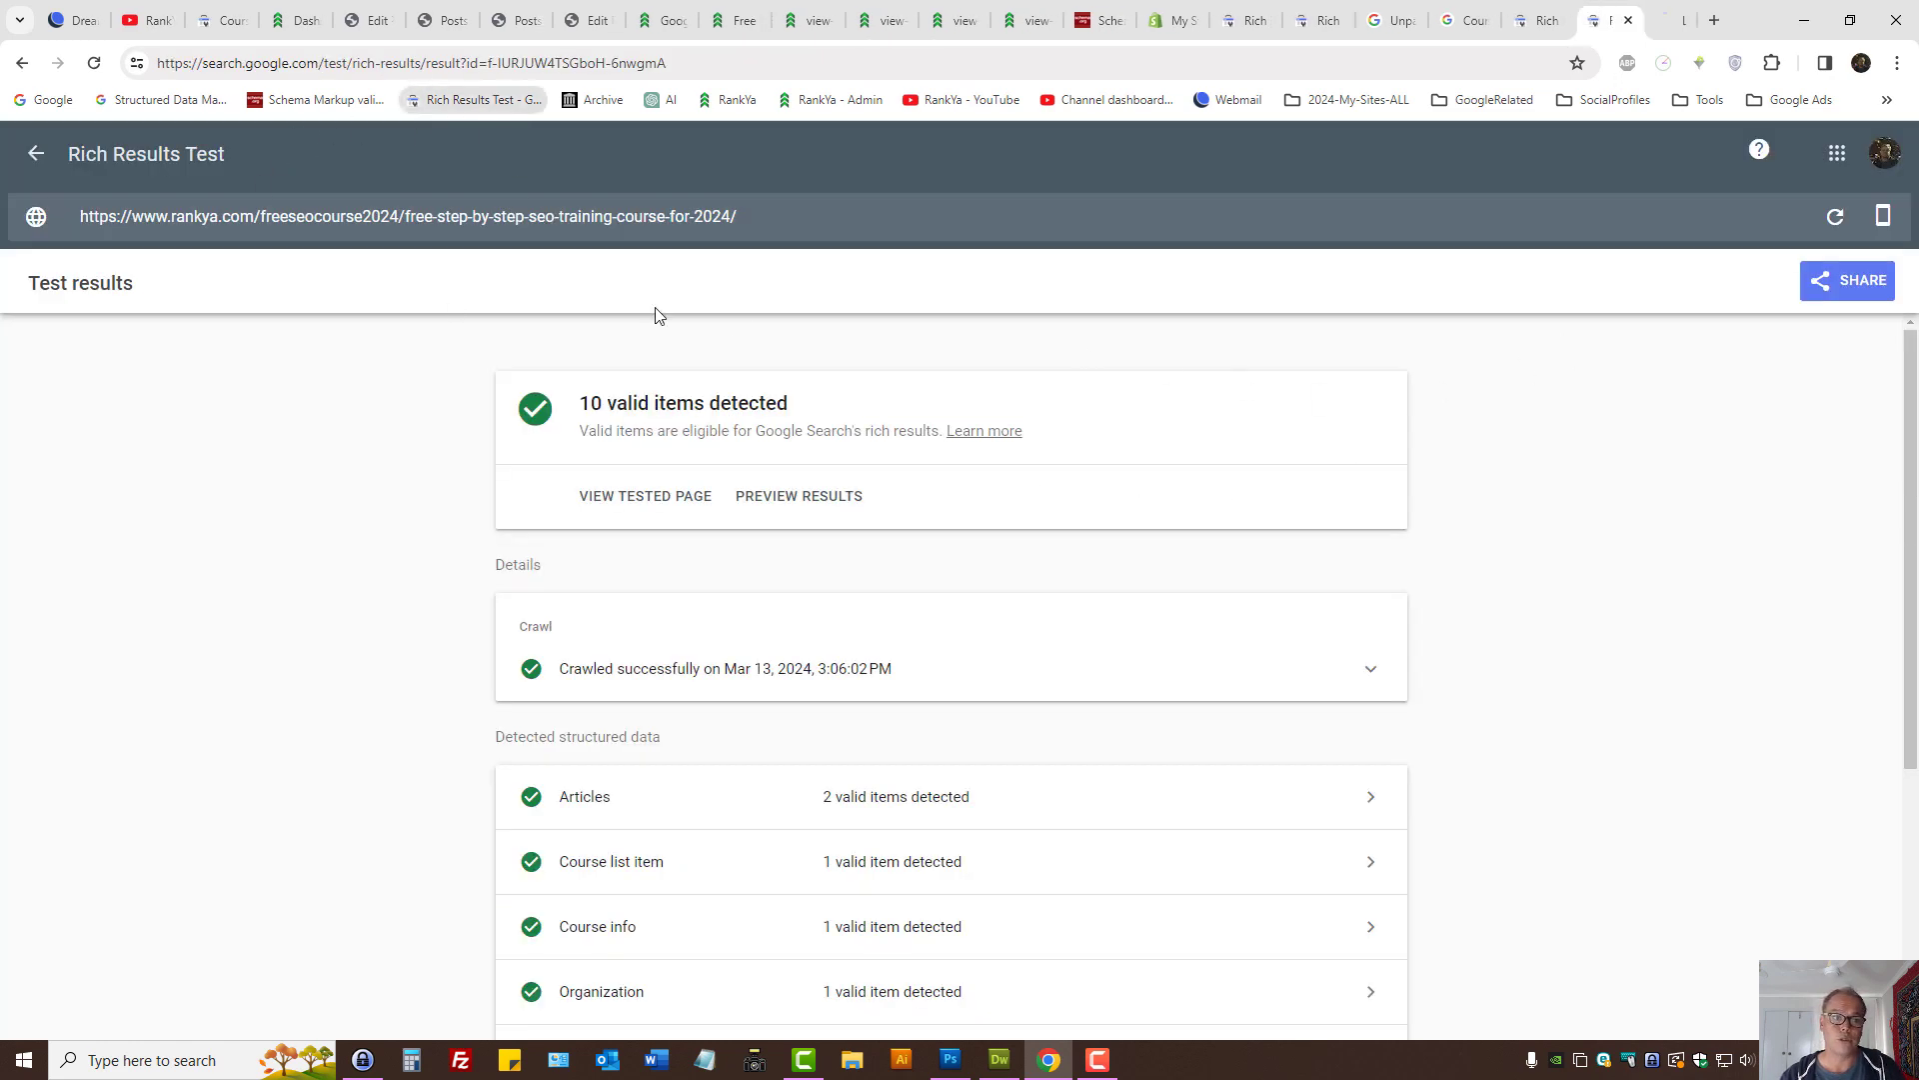
pyautogui.click(1659, 20)
pyautogui.click(768, 416)
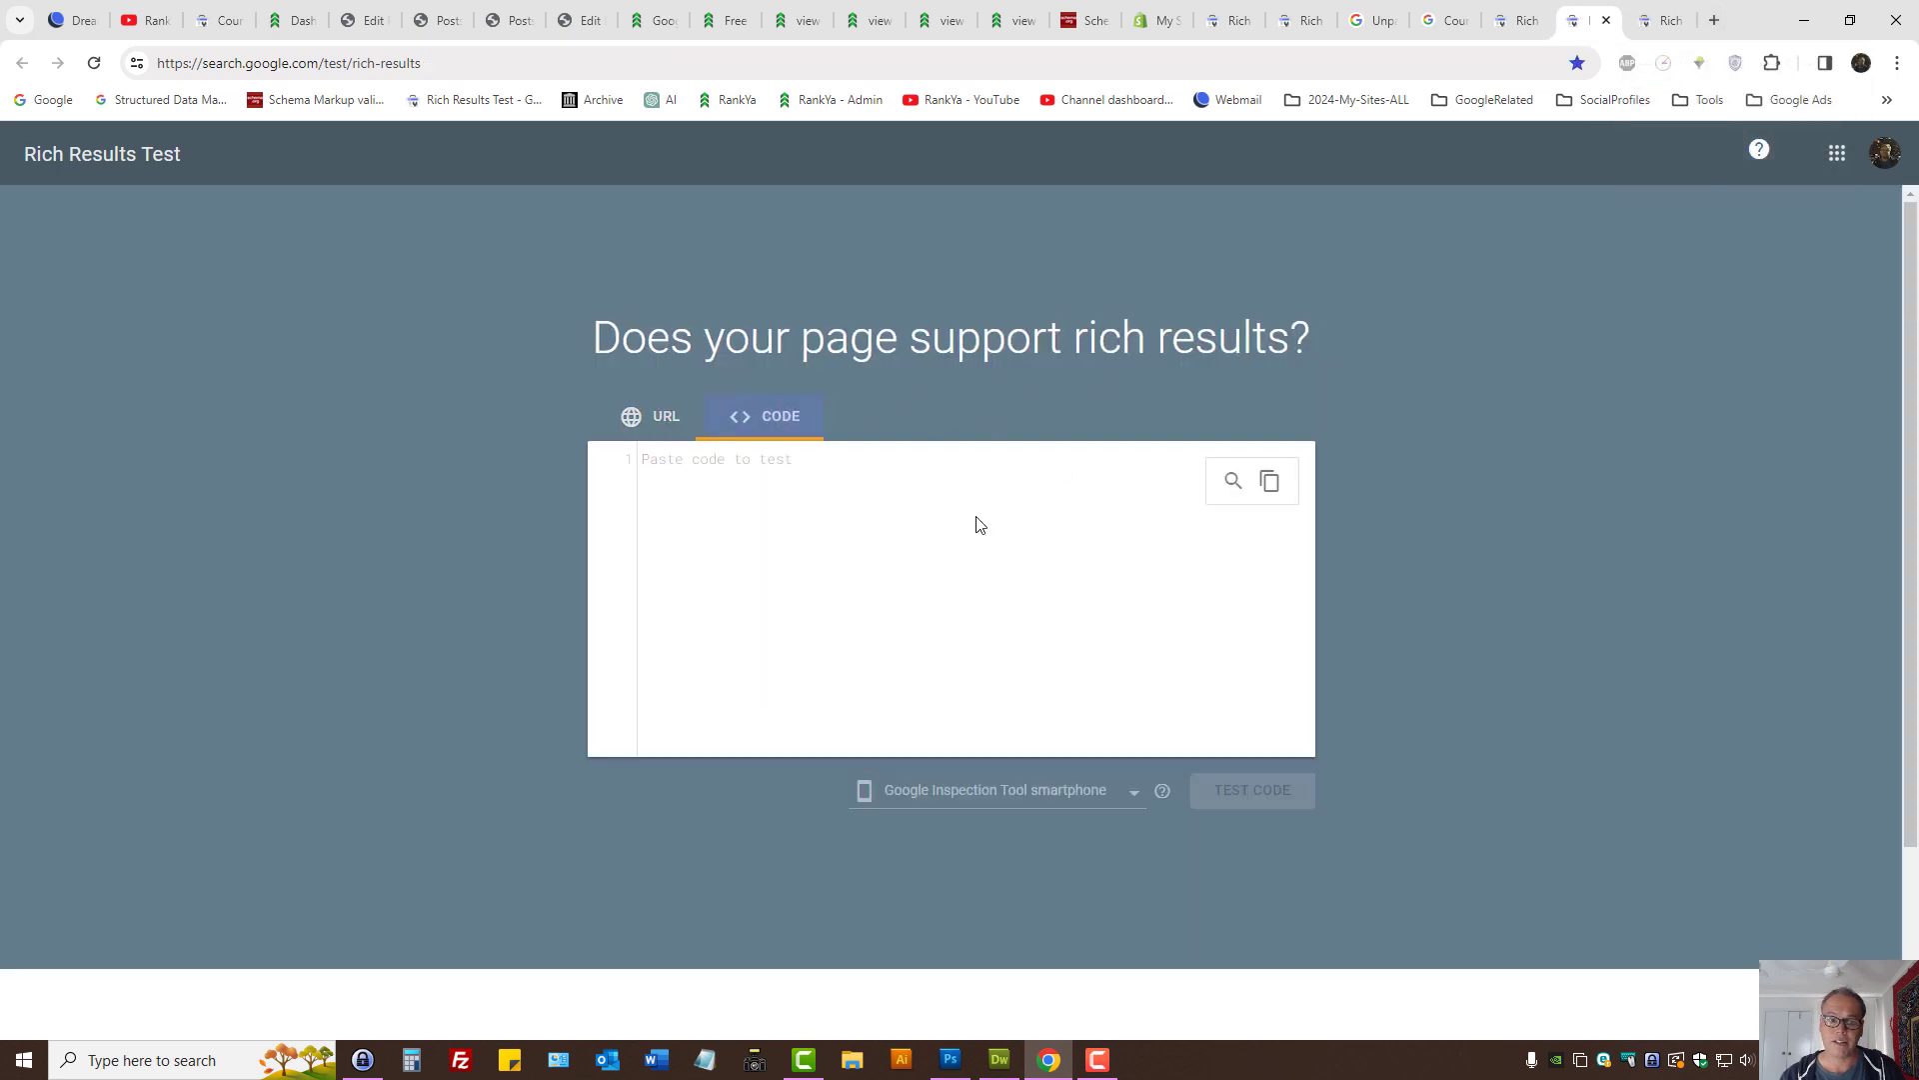
pyautogui.click(818, 506)
pyautogui.hotkey('ctrl', 'v')
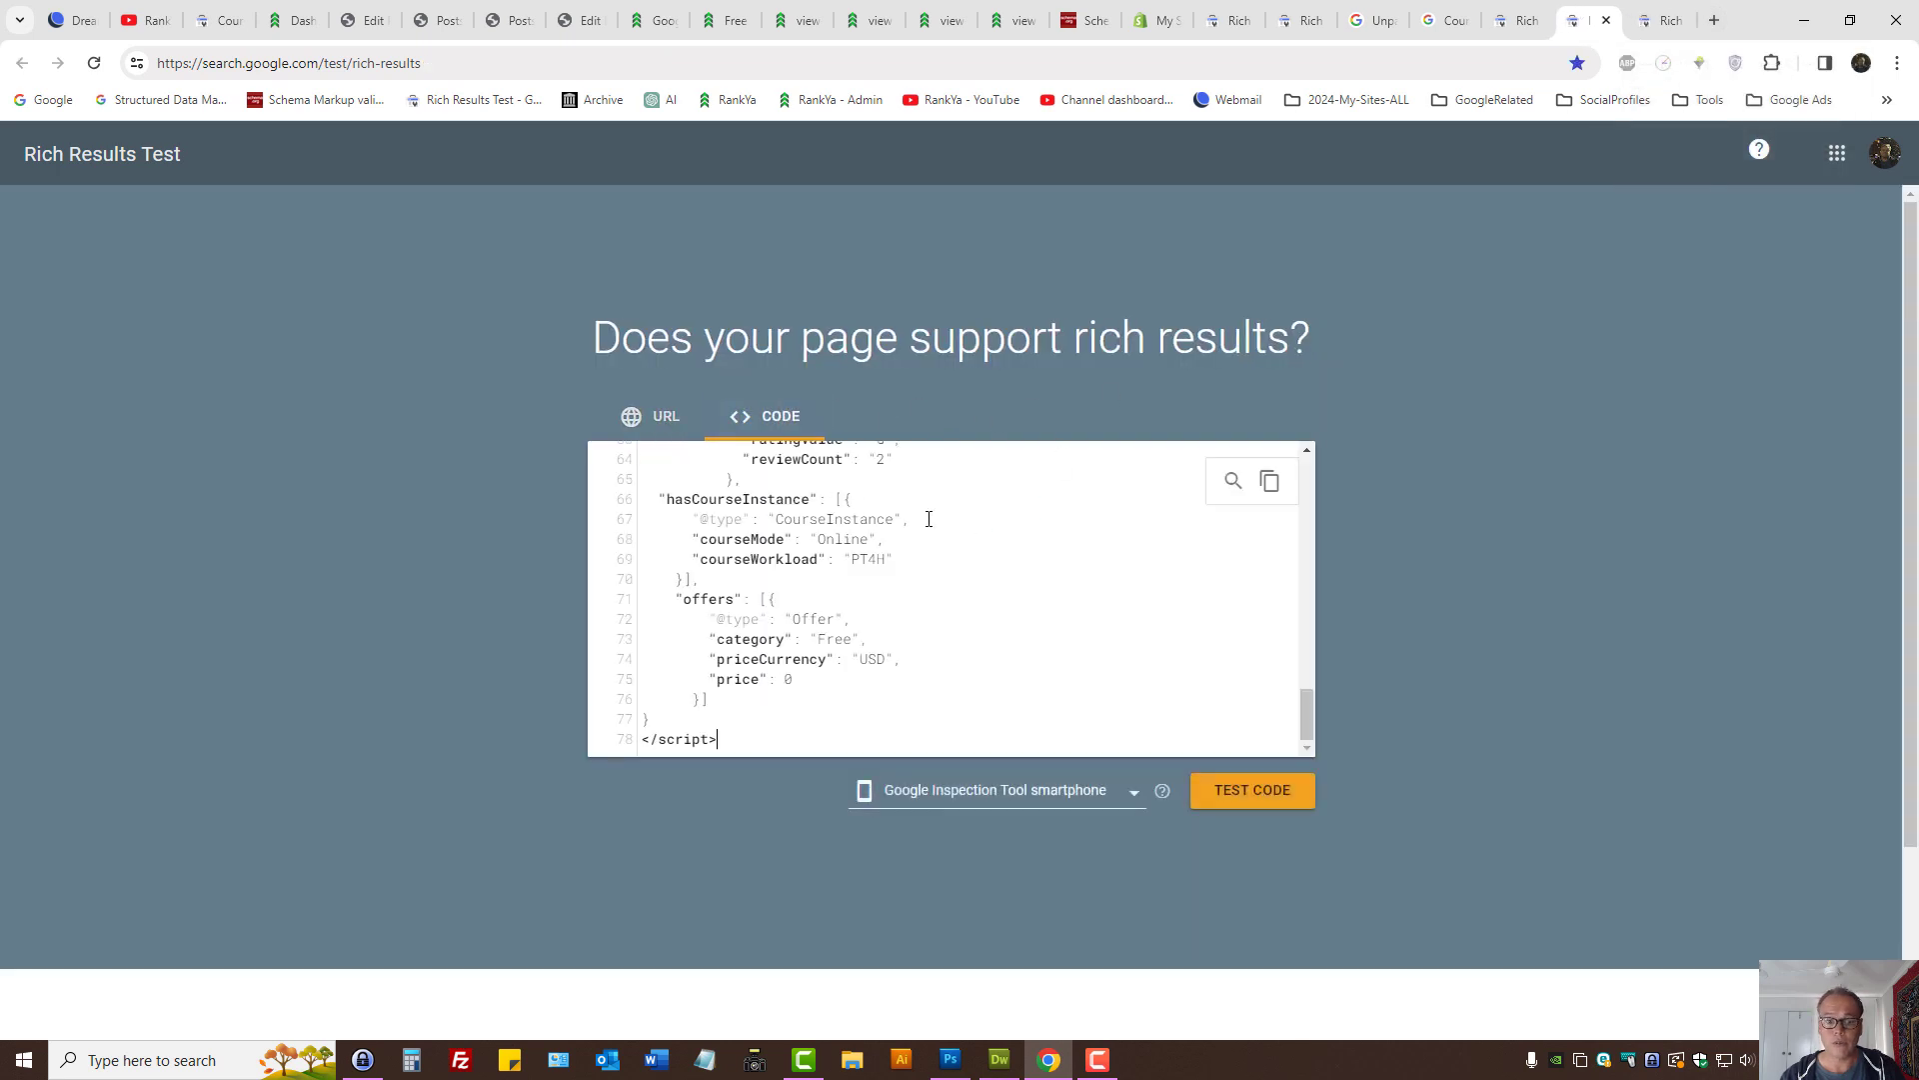
pyautogui.click(1258, 799)
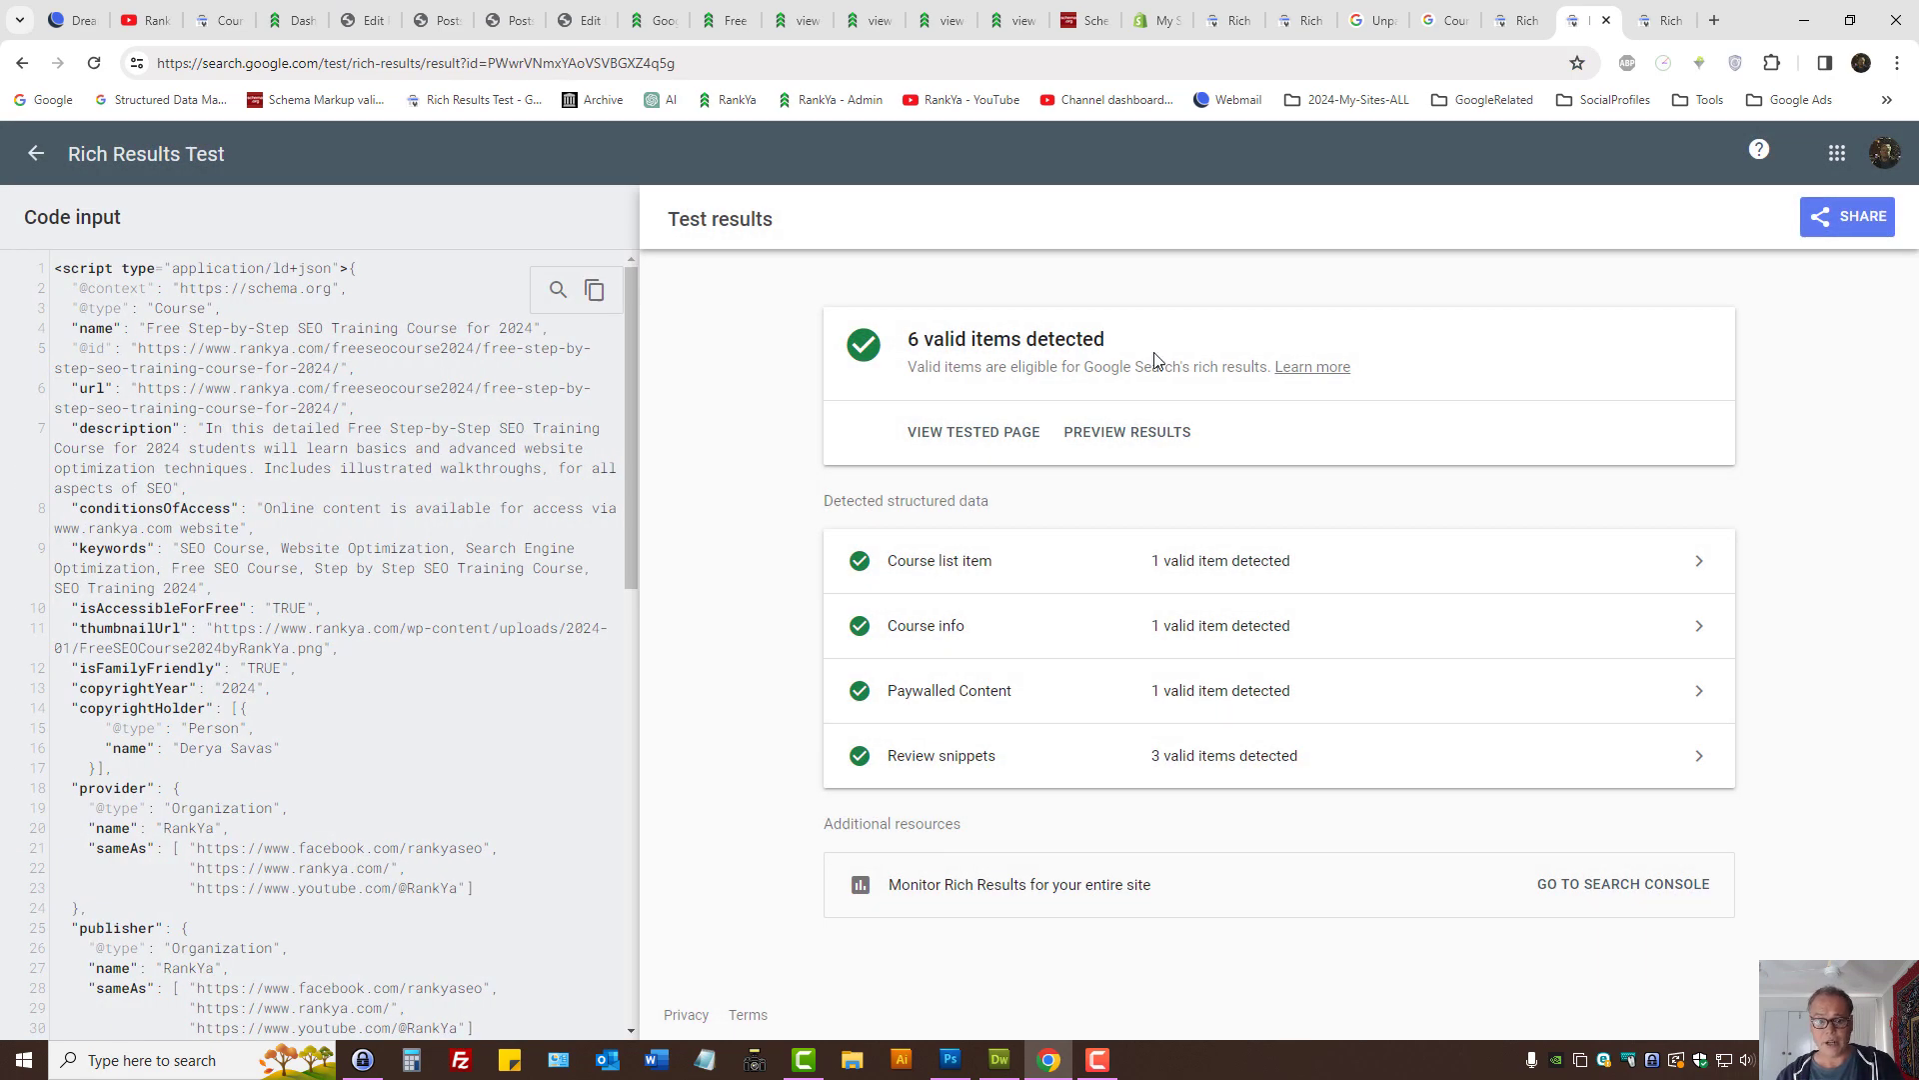
# Step: Delete the "offers" property and its preceding comma from the end of the tested code, and rerun the test
pyautogui.scroll(-10, 325, 736)
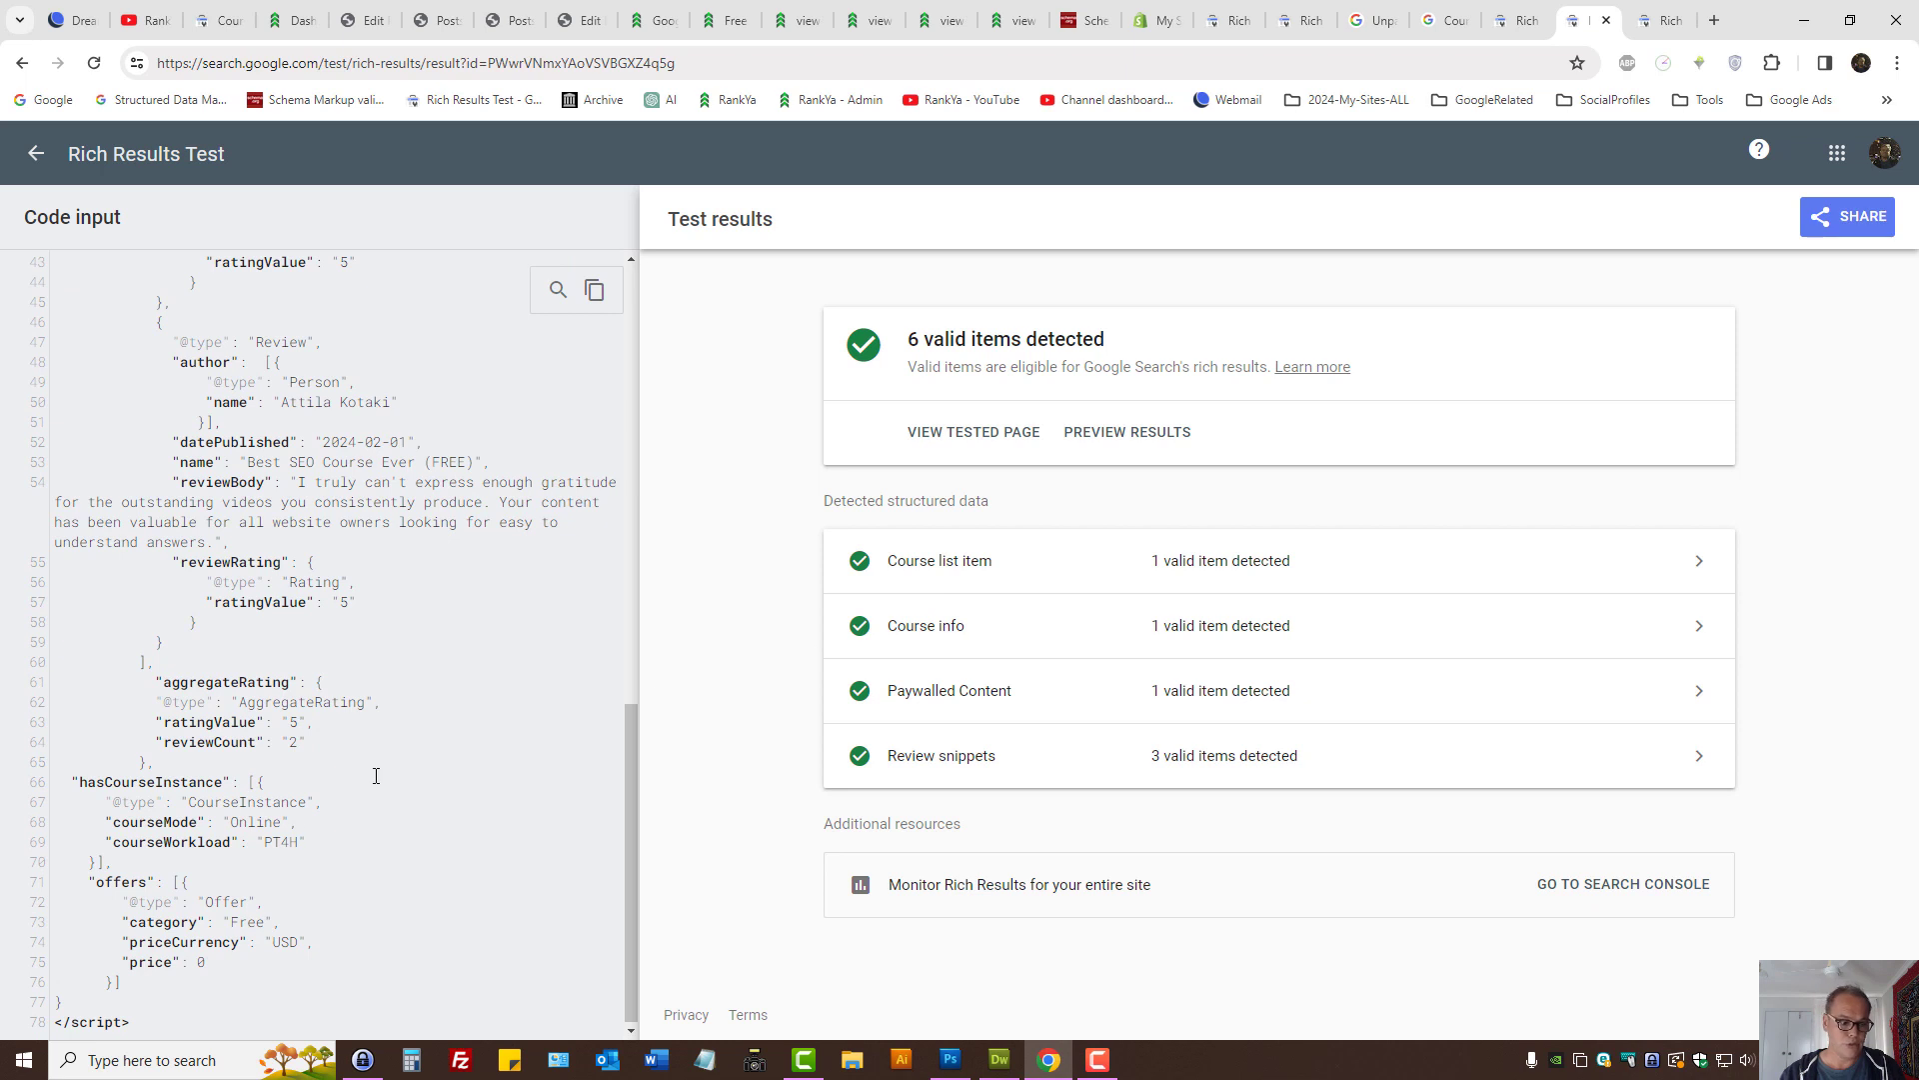
pyautogui.moveTo(106, 862); pyautogui.dragTo(143, 973)
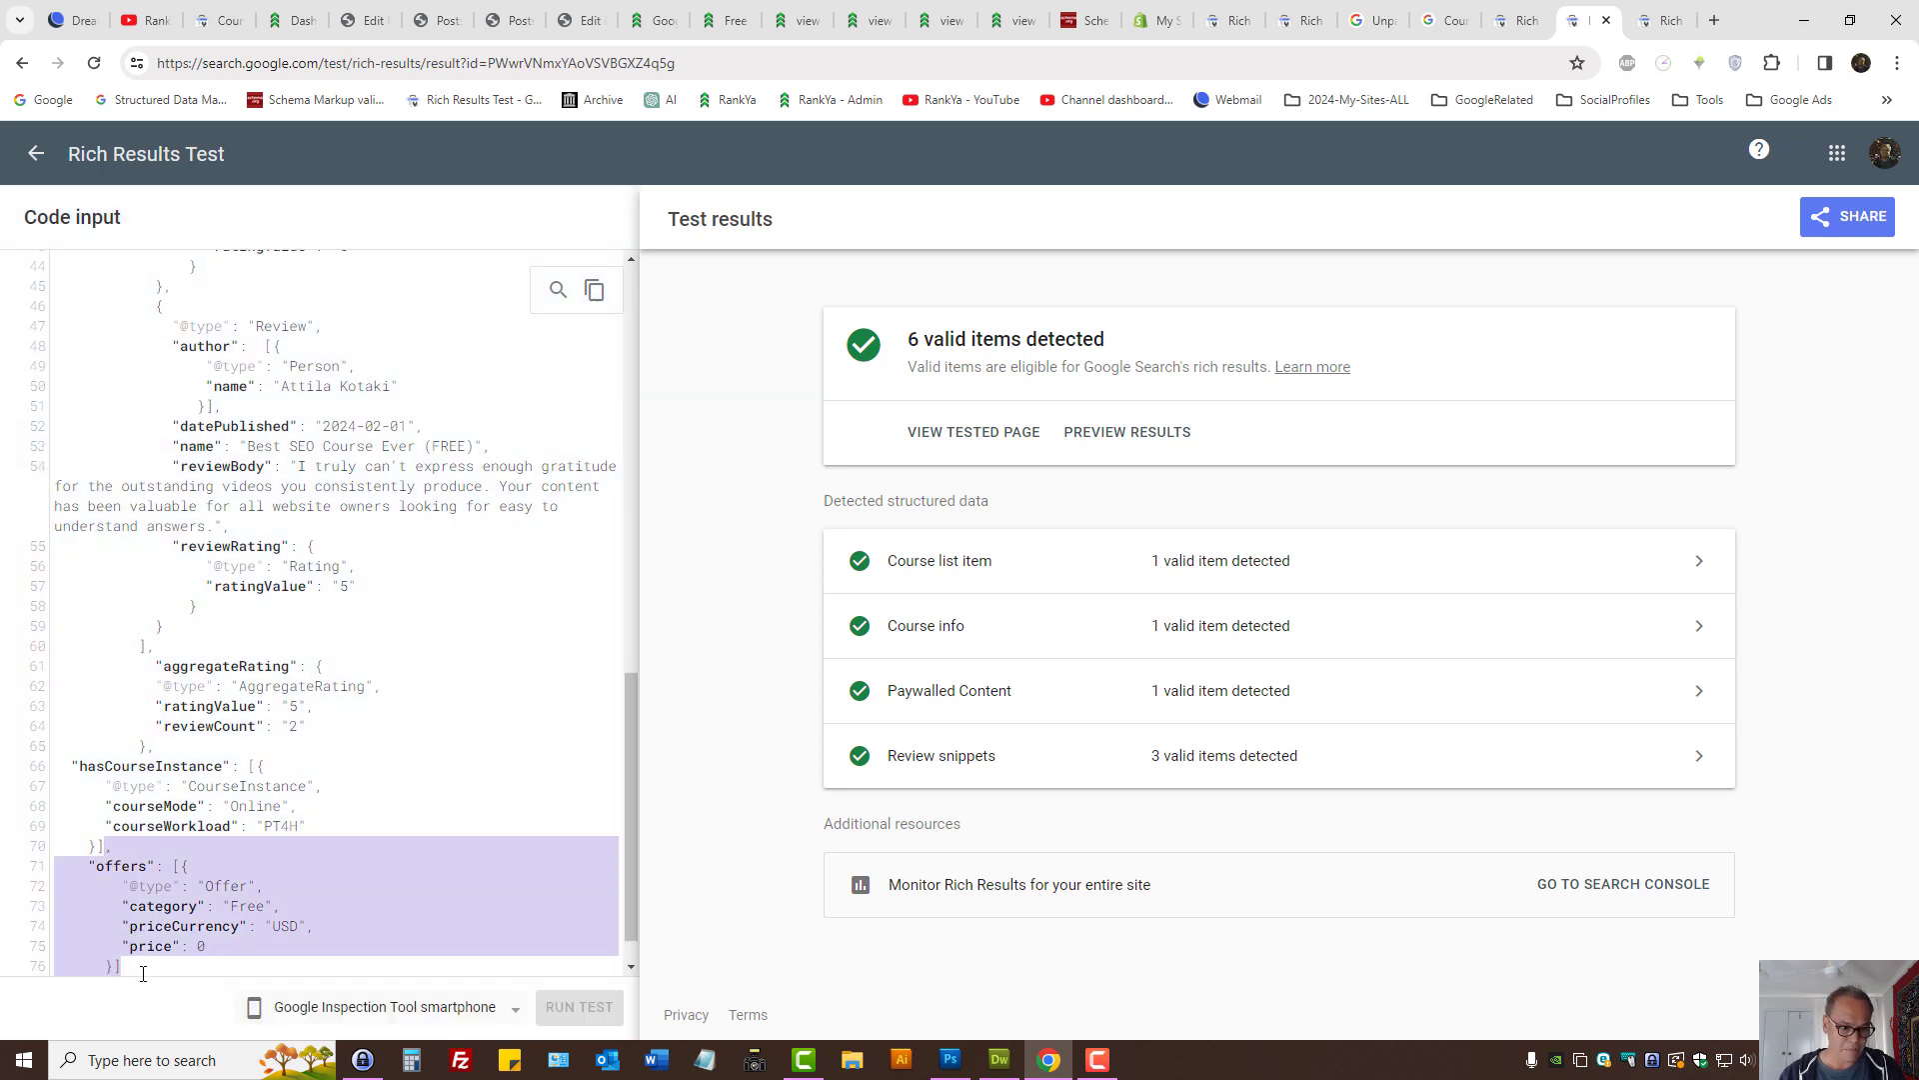
pyautogui.press('BackSpace')
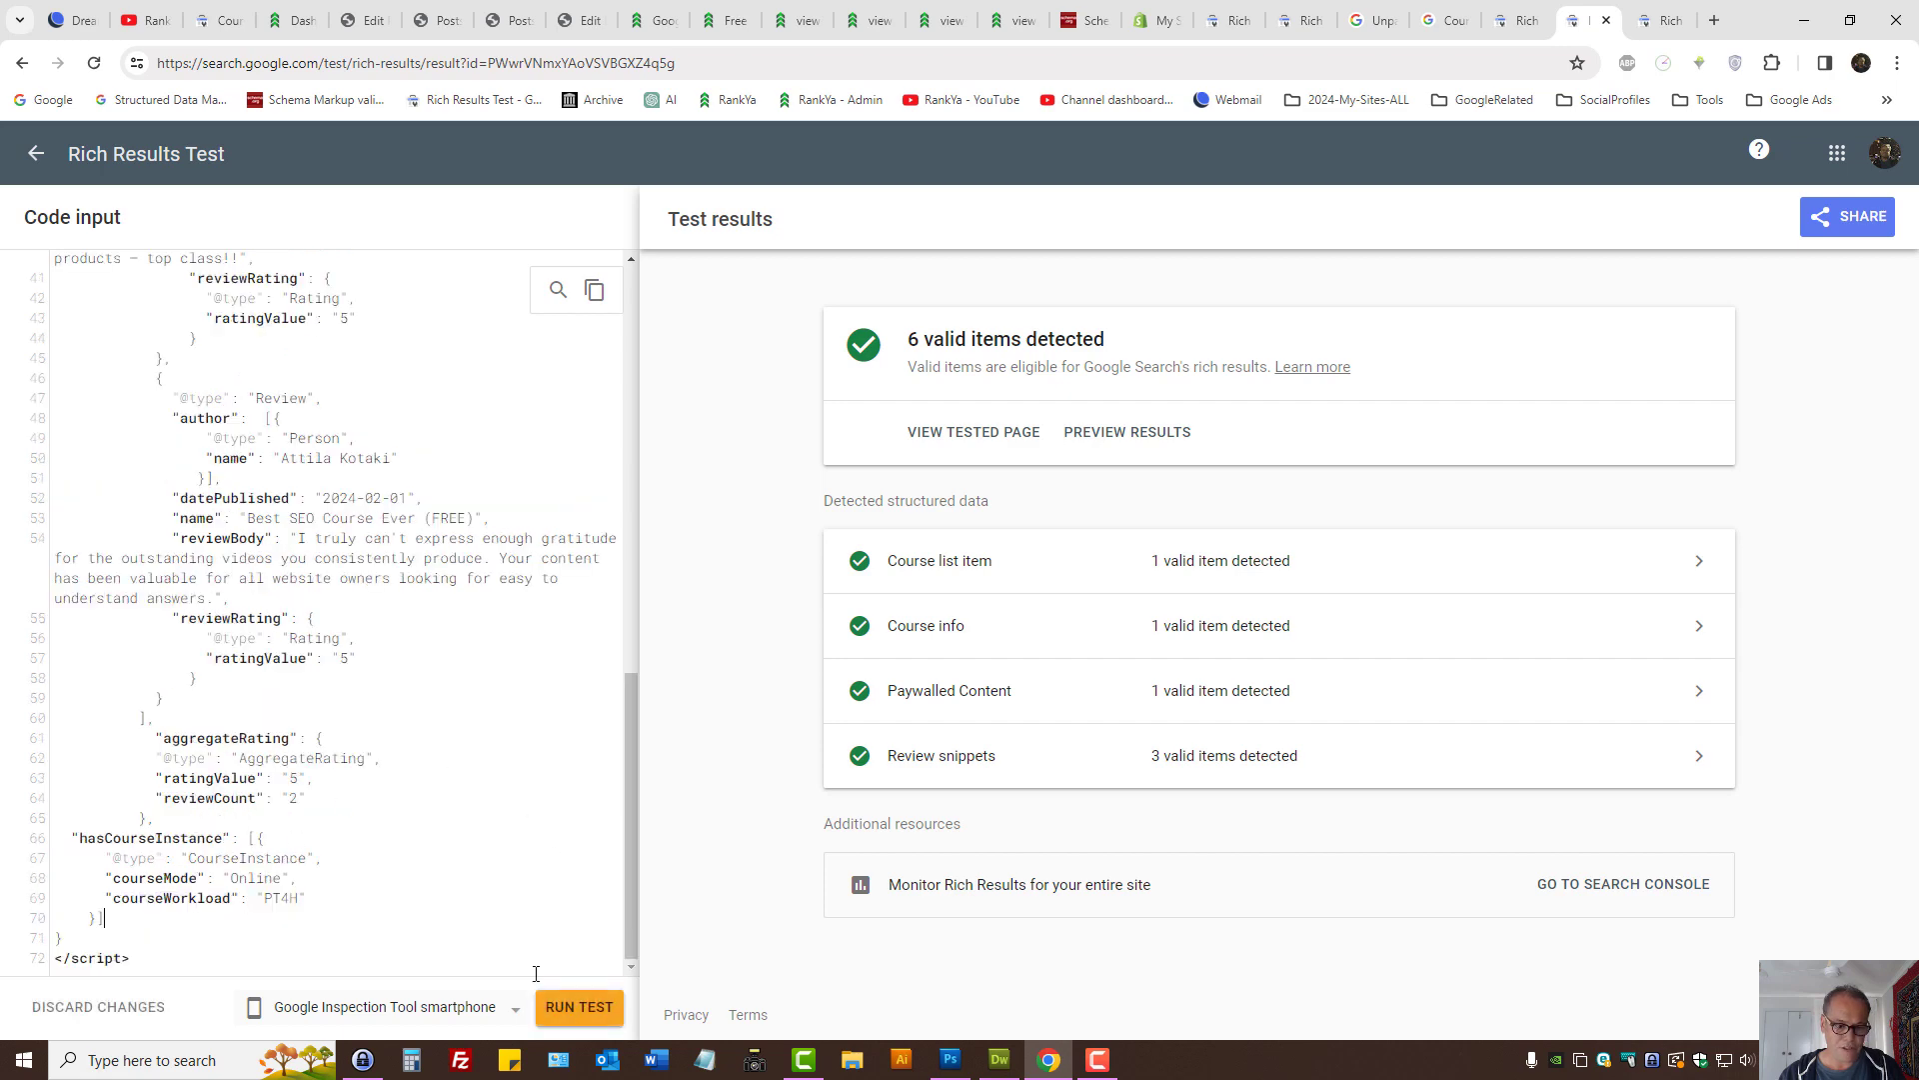
pyautogui.click(579, 1006)
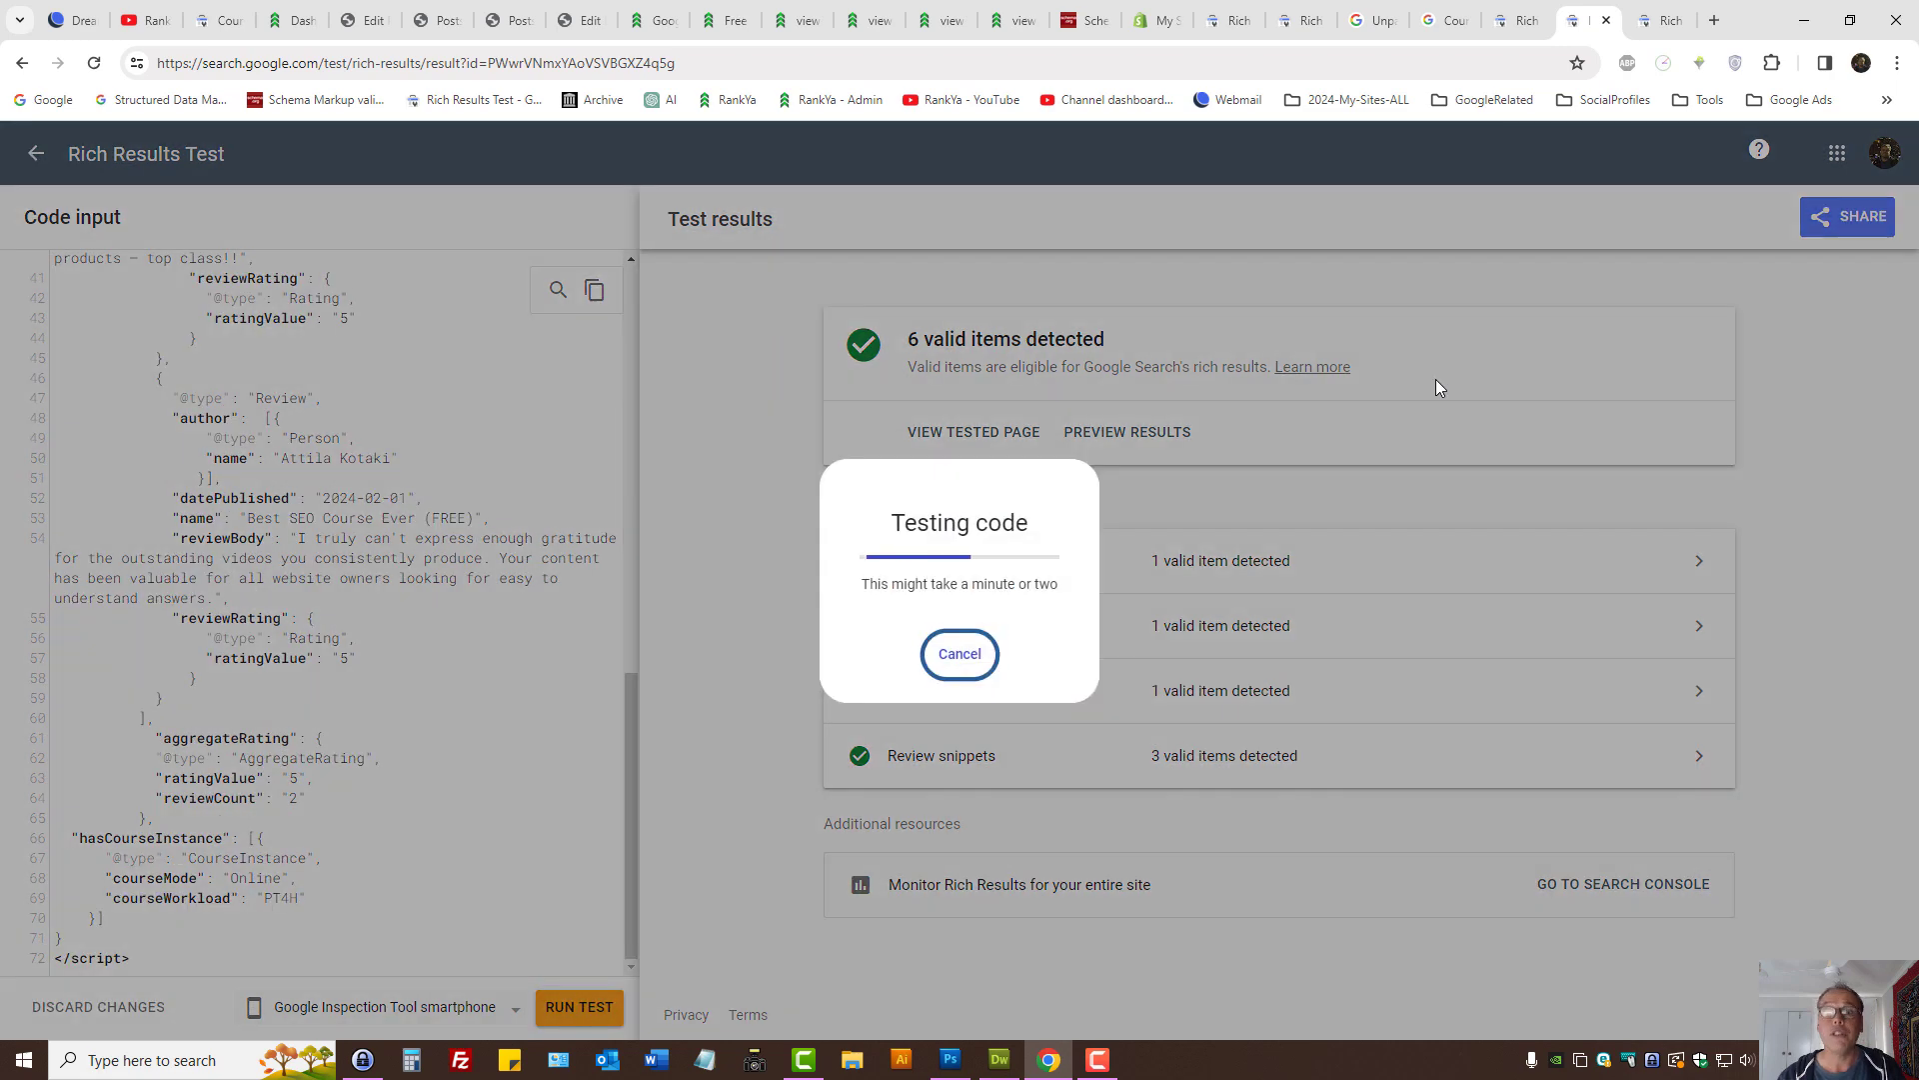
# Step: Open Google's Article structured data documentation and review the instructions for adding structured data and the guidelines
pyautogui.click(1445, 20)
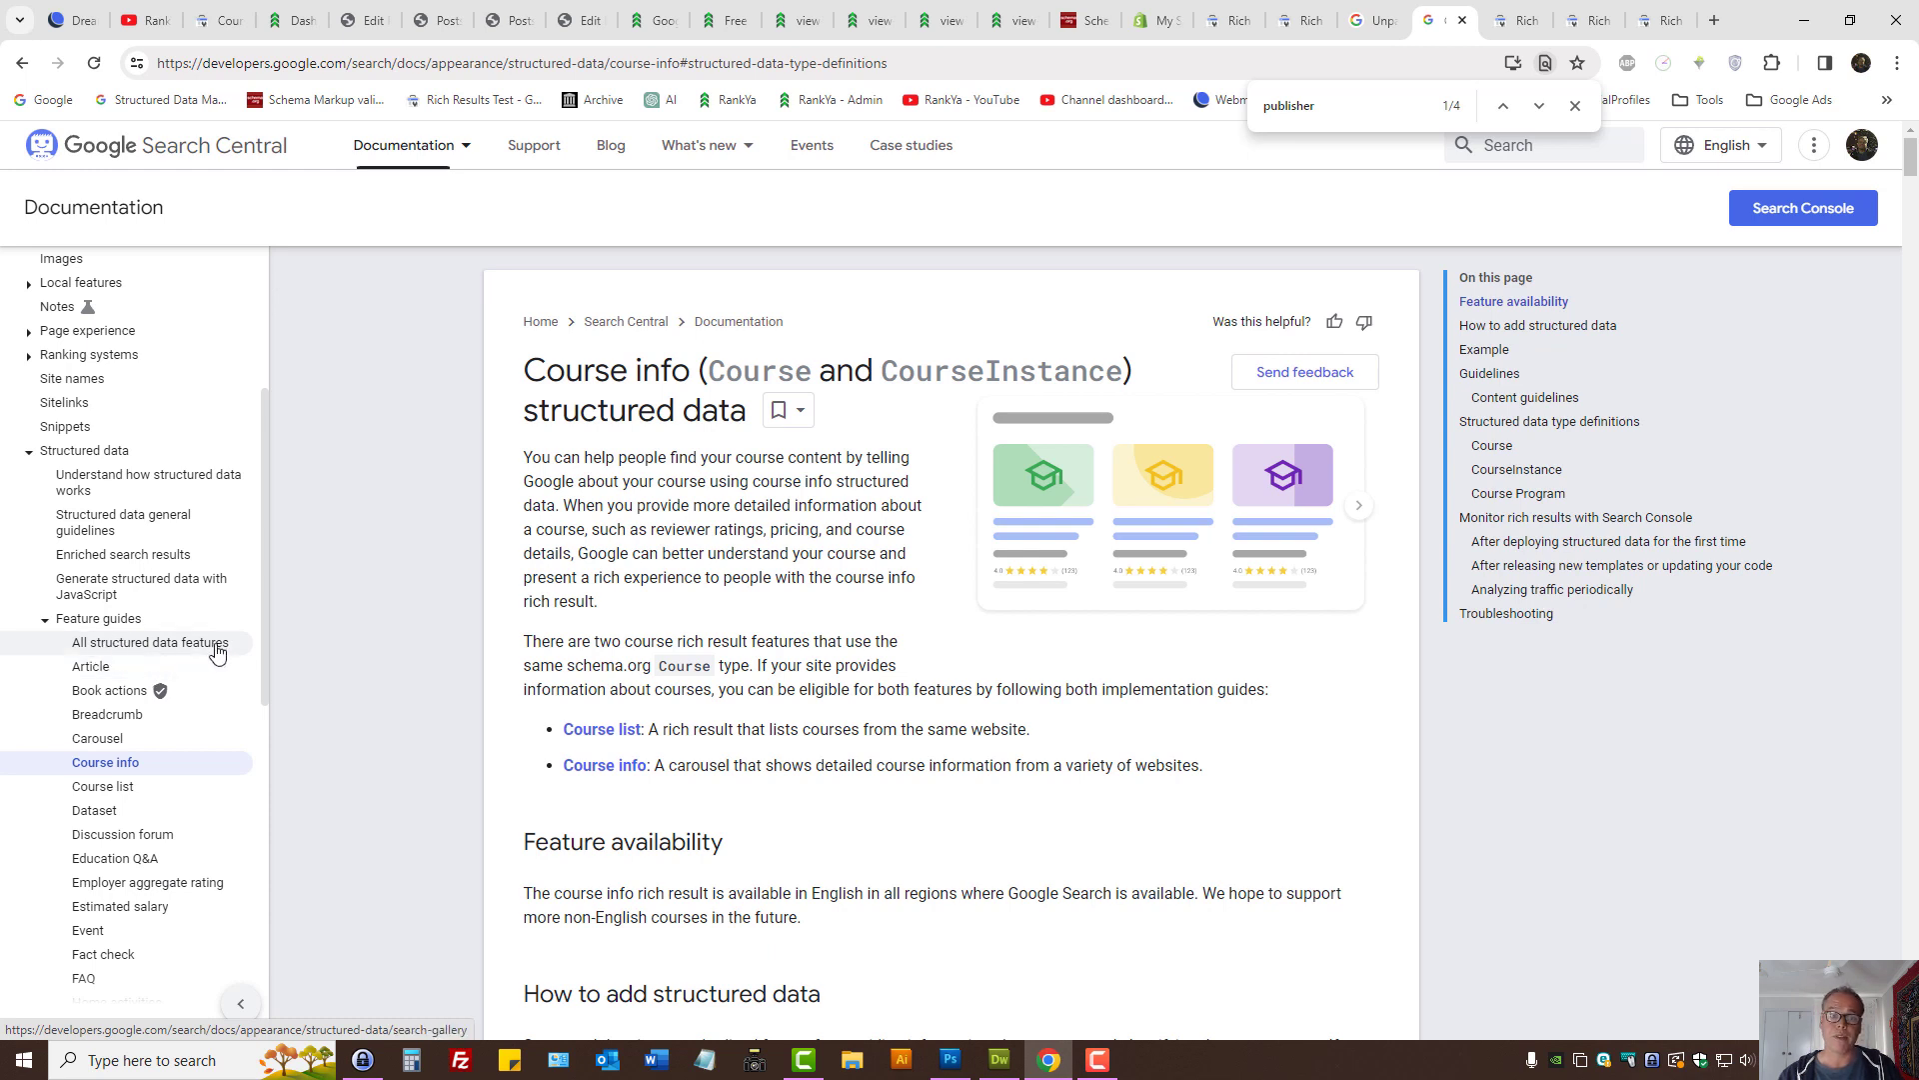
pyautogui.click(110, 671)
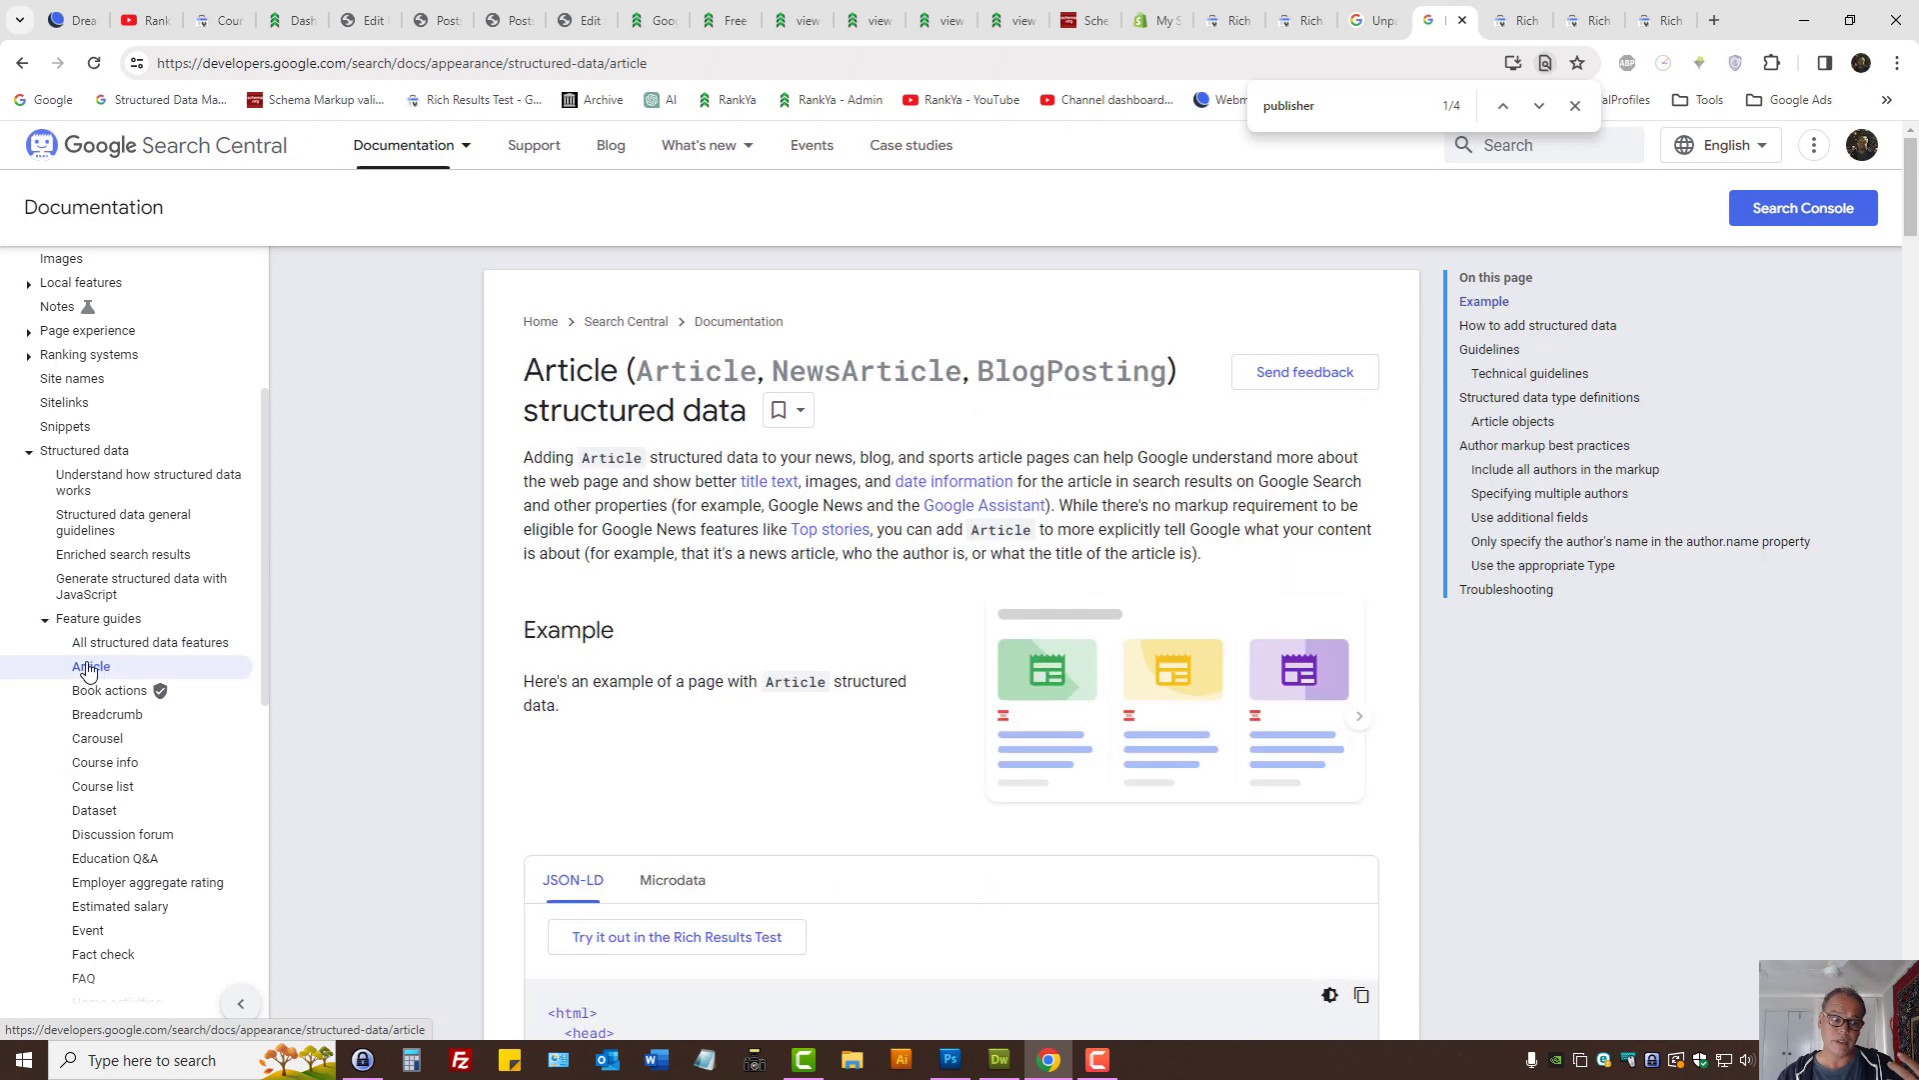
pyautogui.scroll(-15, 659, 591)
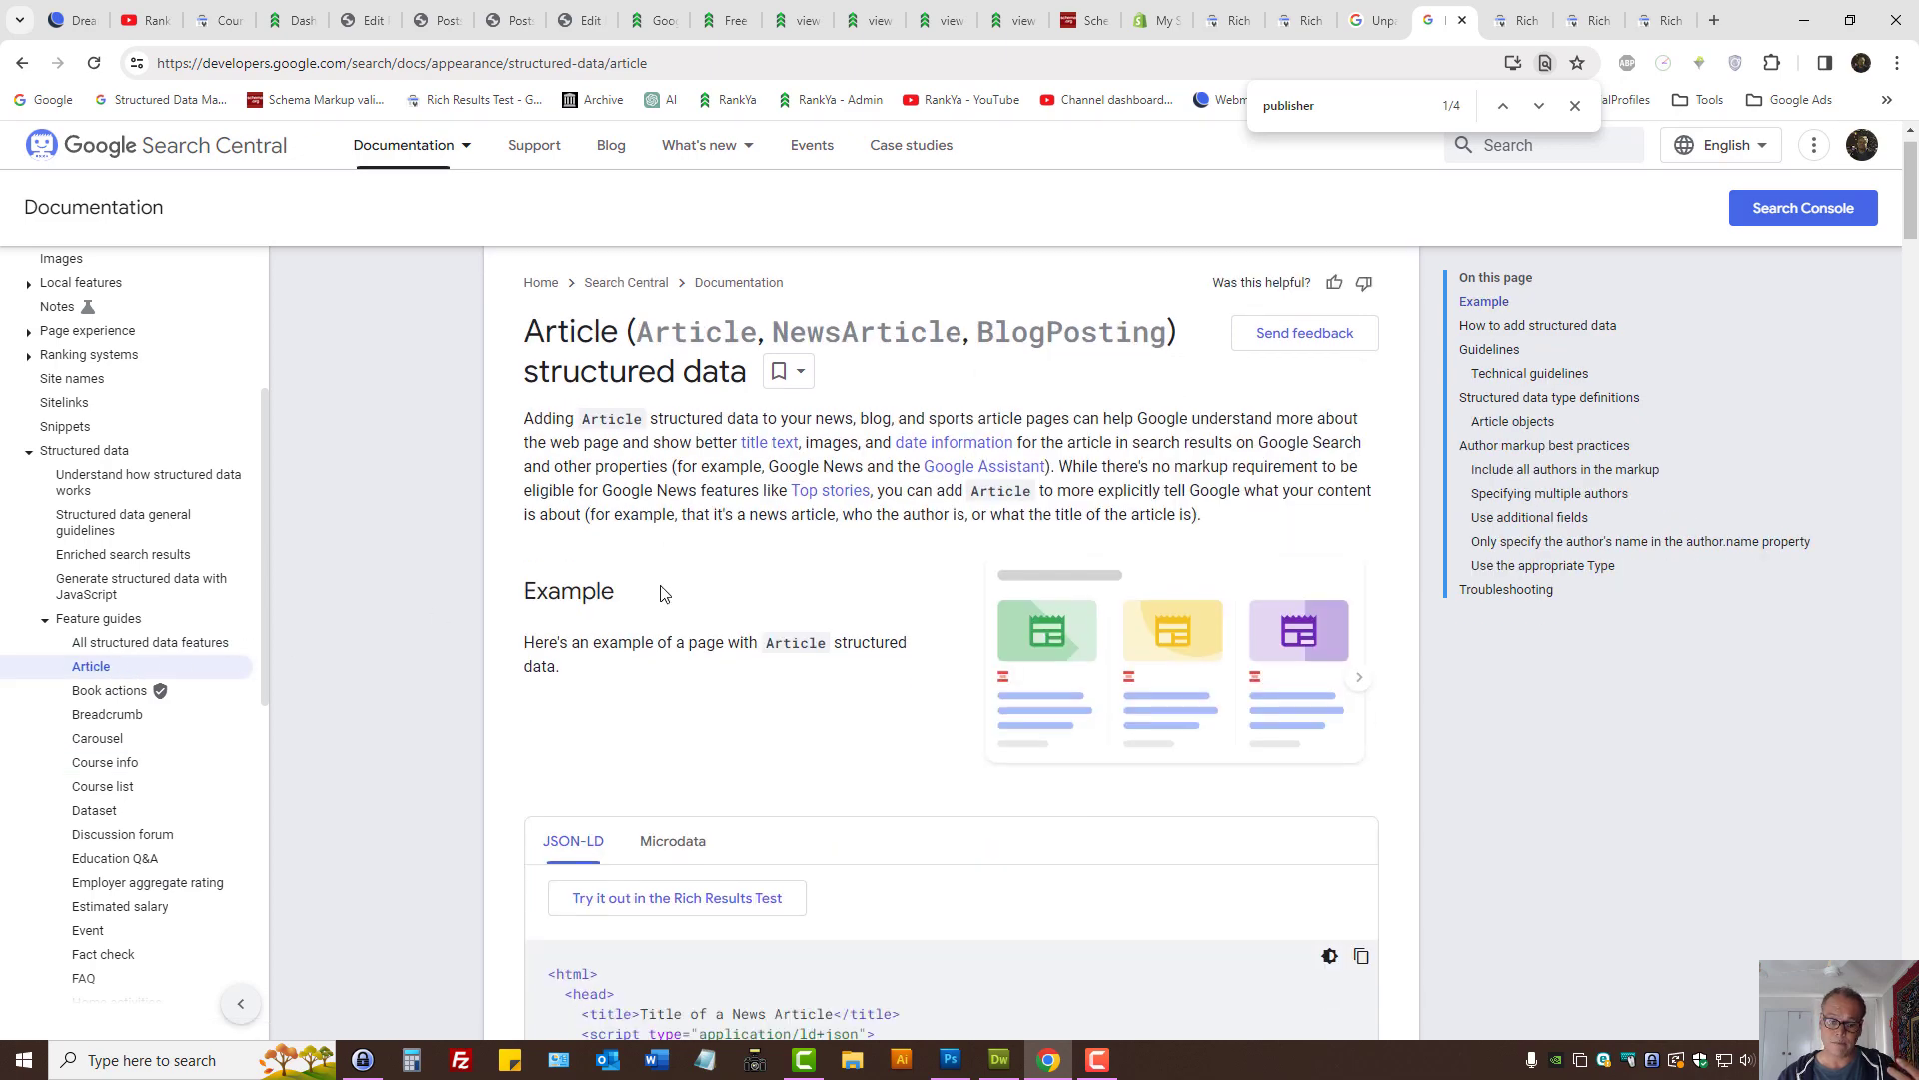
pyautogui.scroll(2, 660, 592)
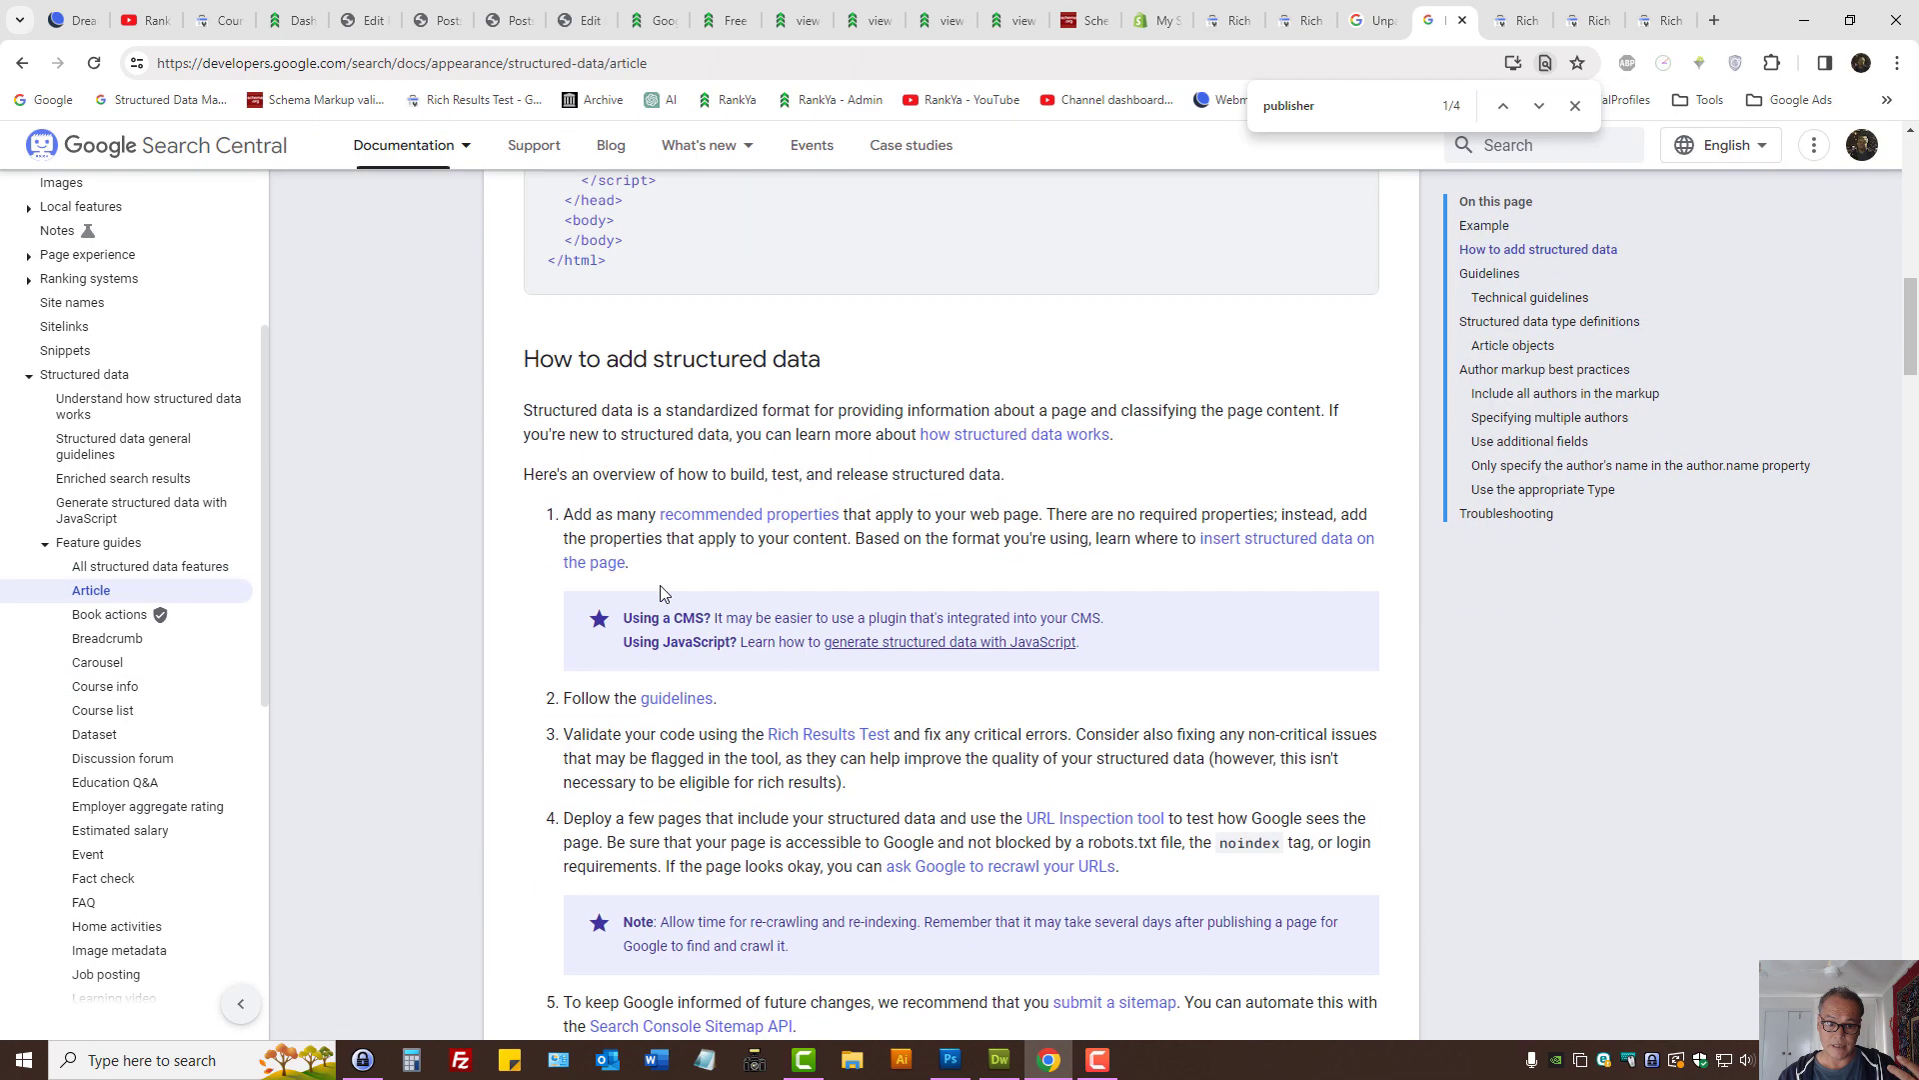
pyautogui.scroll(-10, 660, 592)
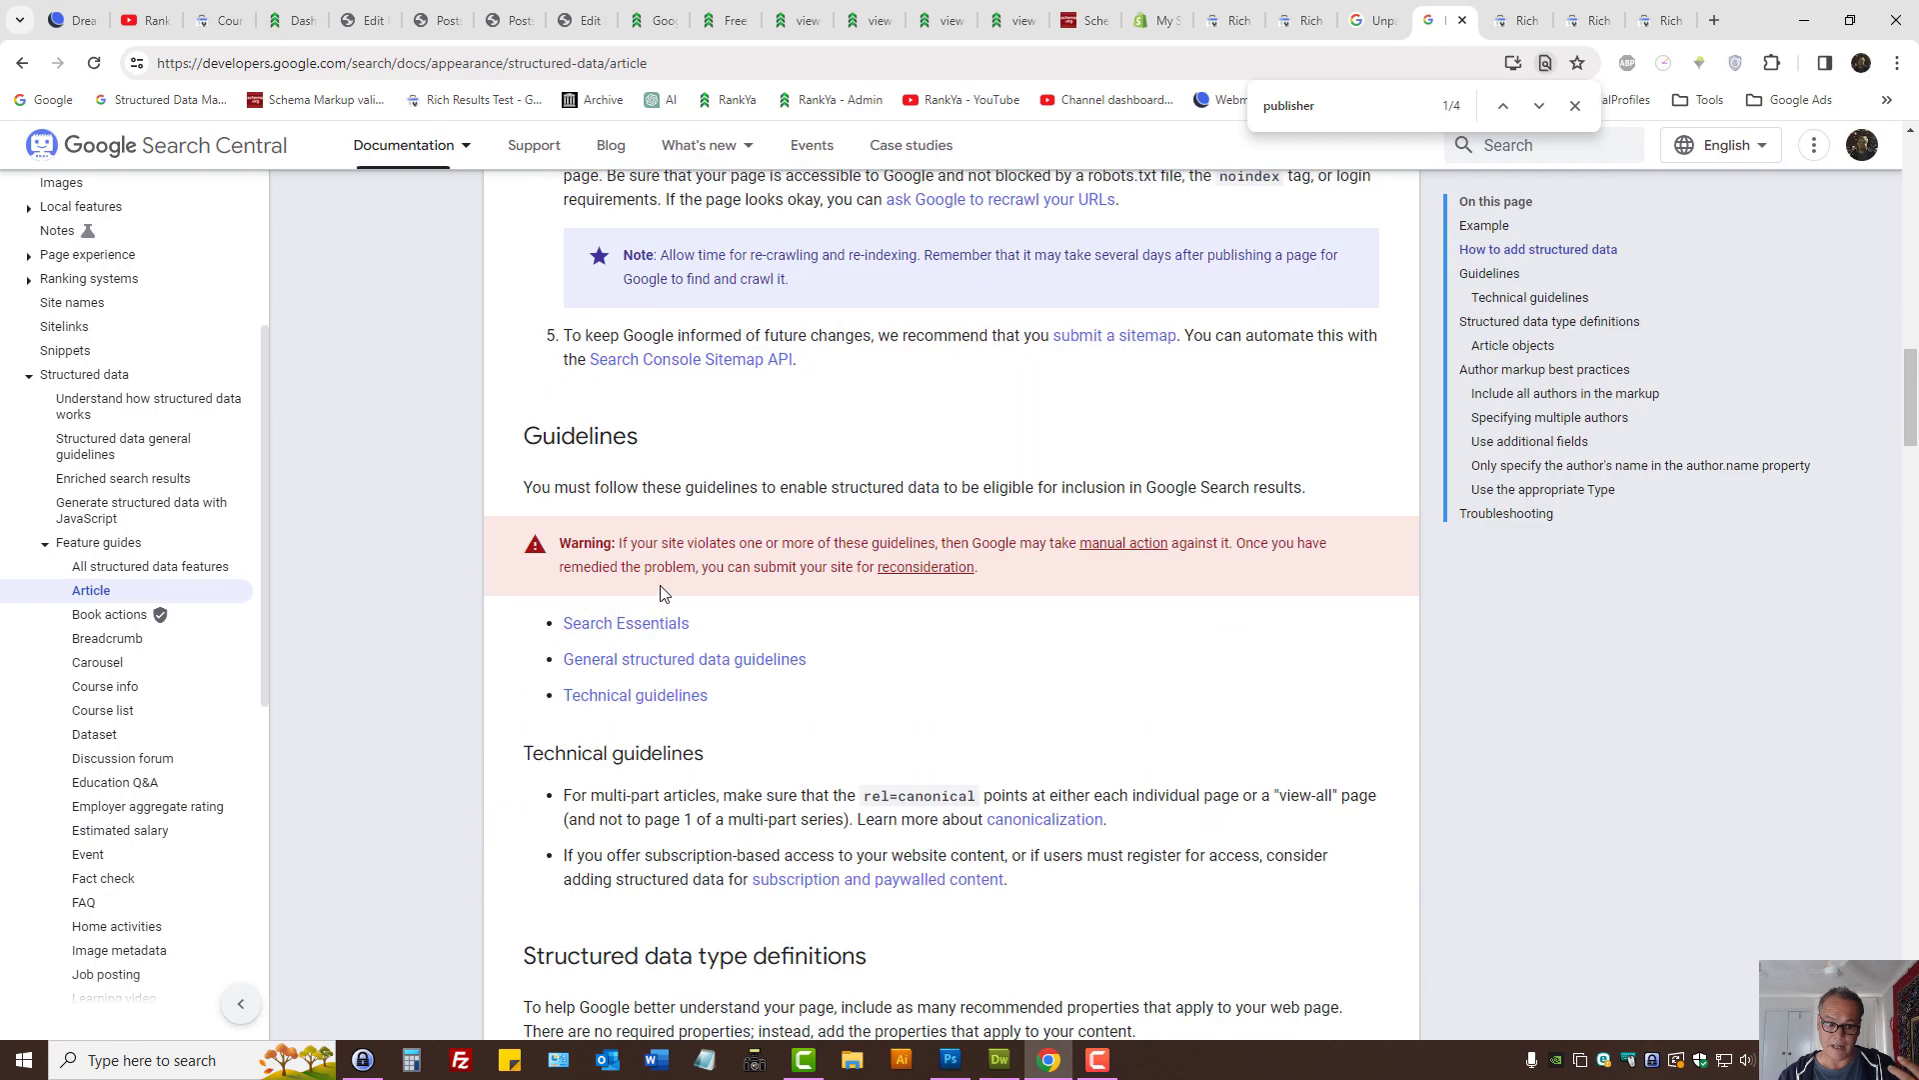
# Step: Search the Article structured data documentation for "required" and read the matching sentence about required properties
pyautogui.scroll(-2, 660, 591)
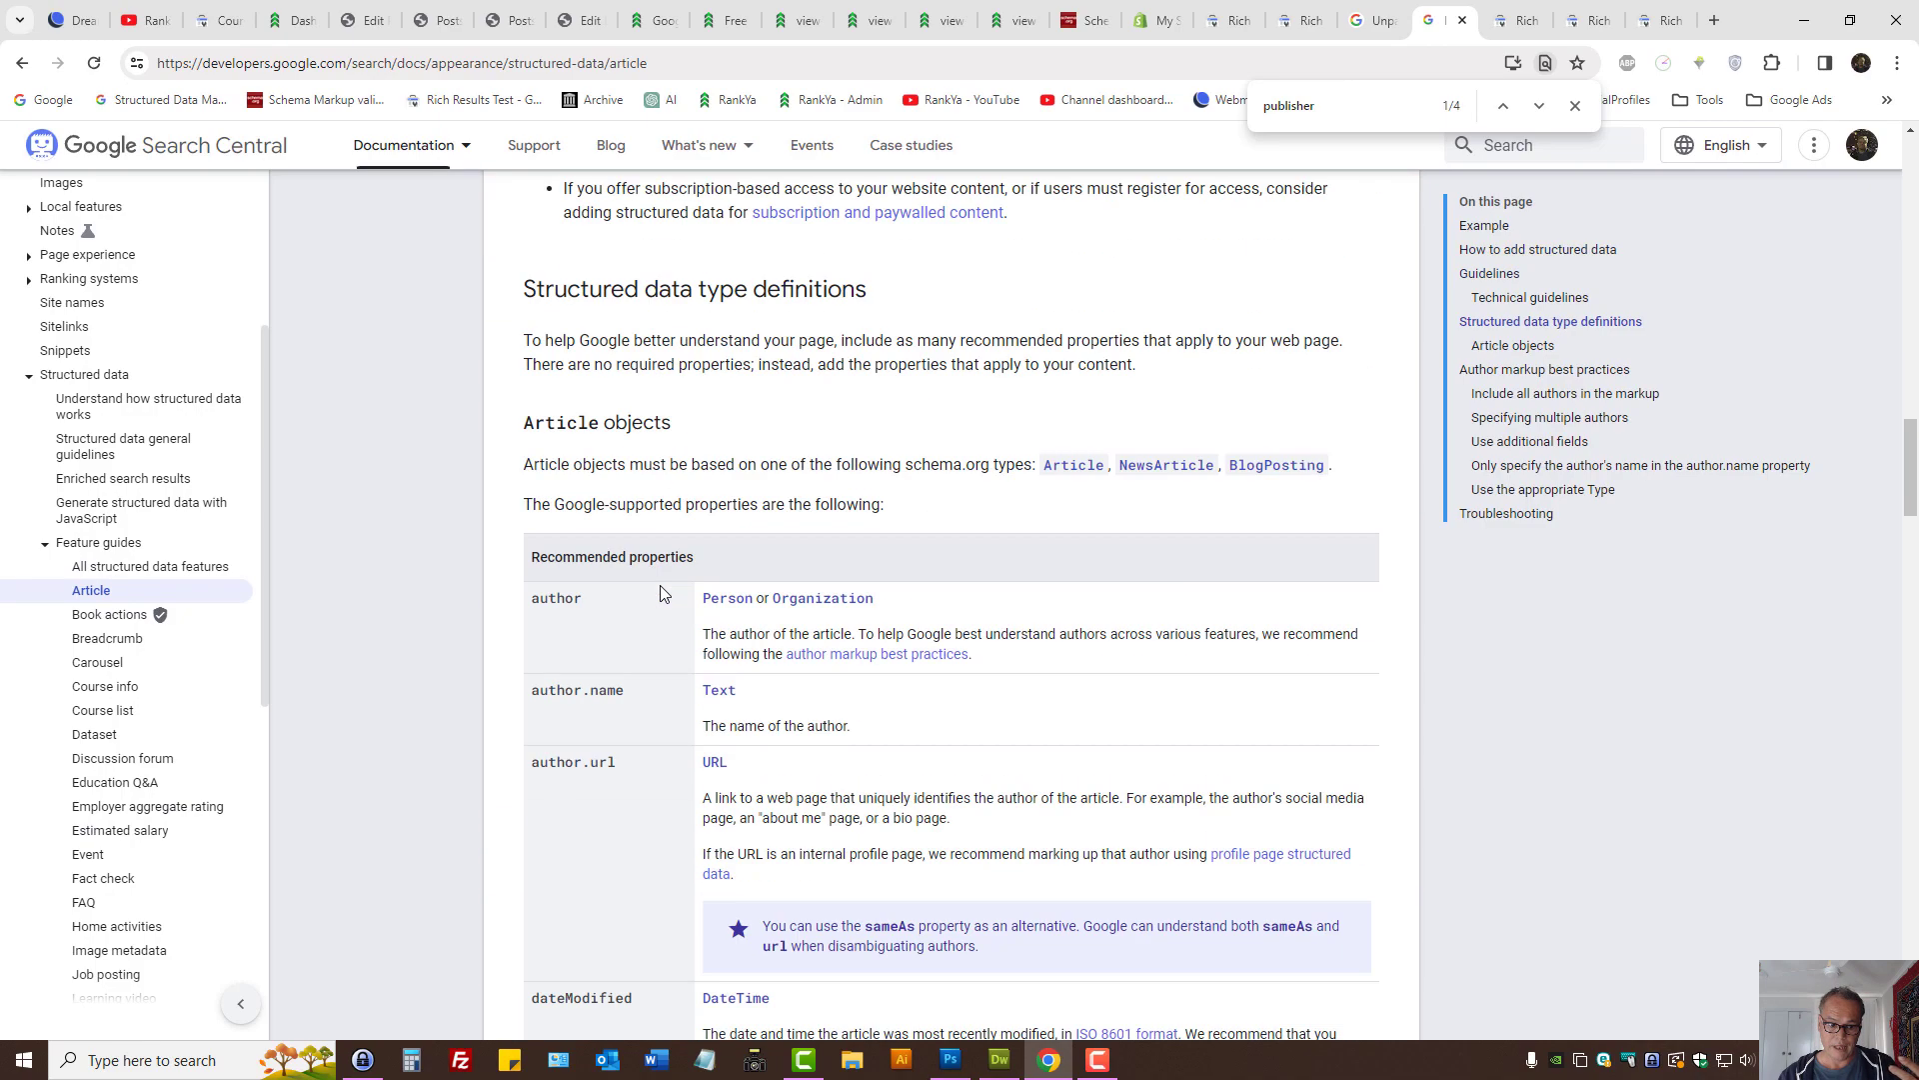
pyautogui.scroll(20, 660, 592)
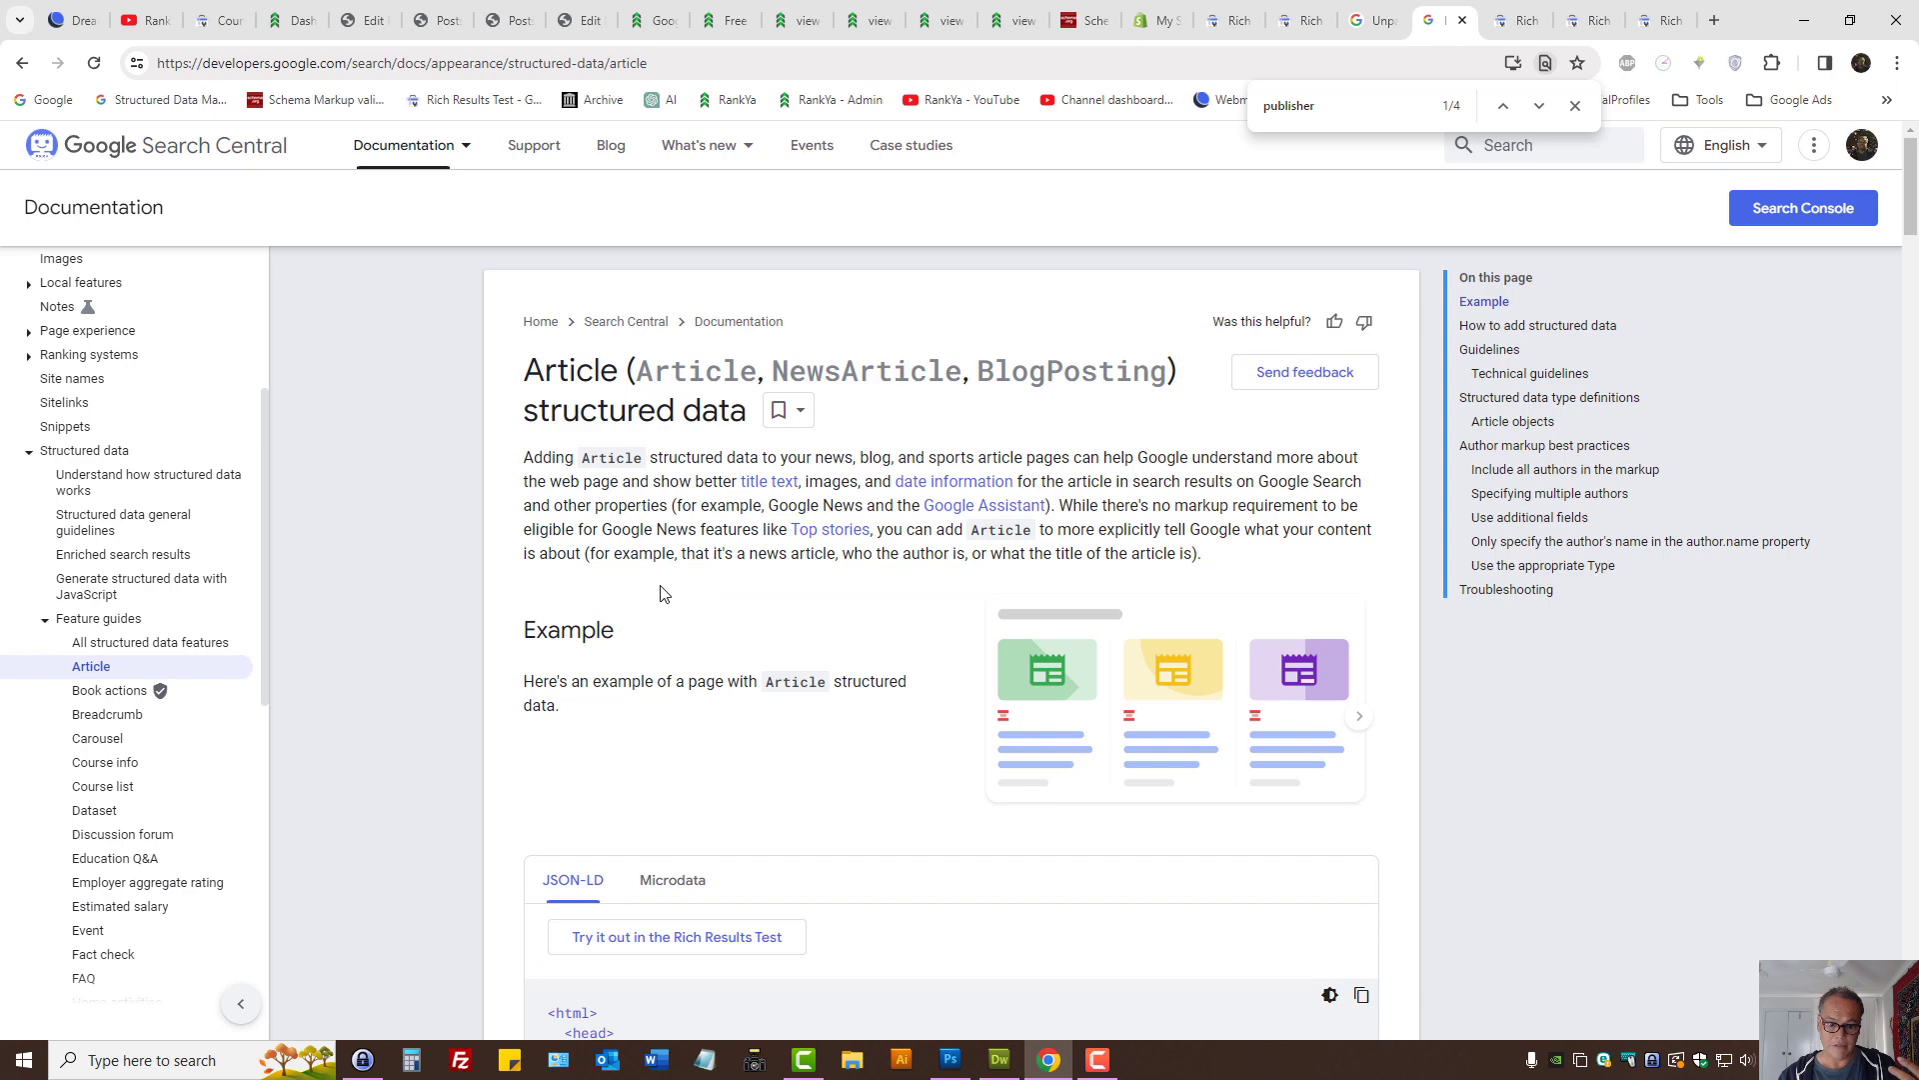
pyautogui.hotkey('ctrl', 'f')
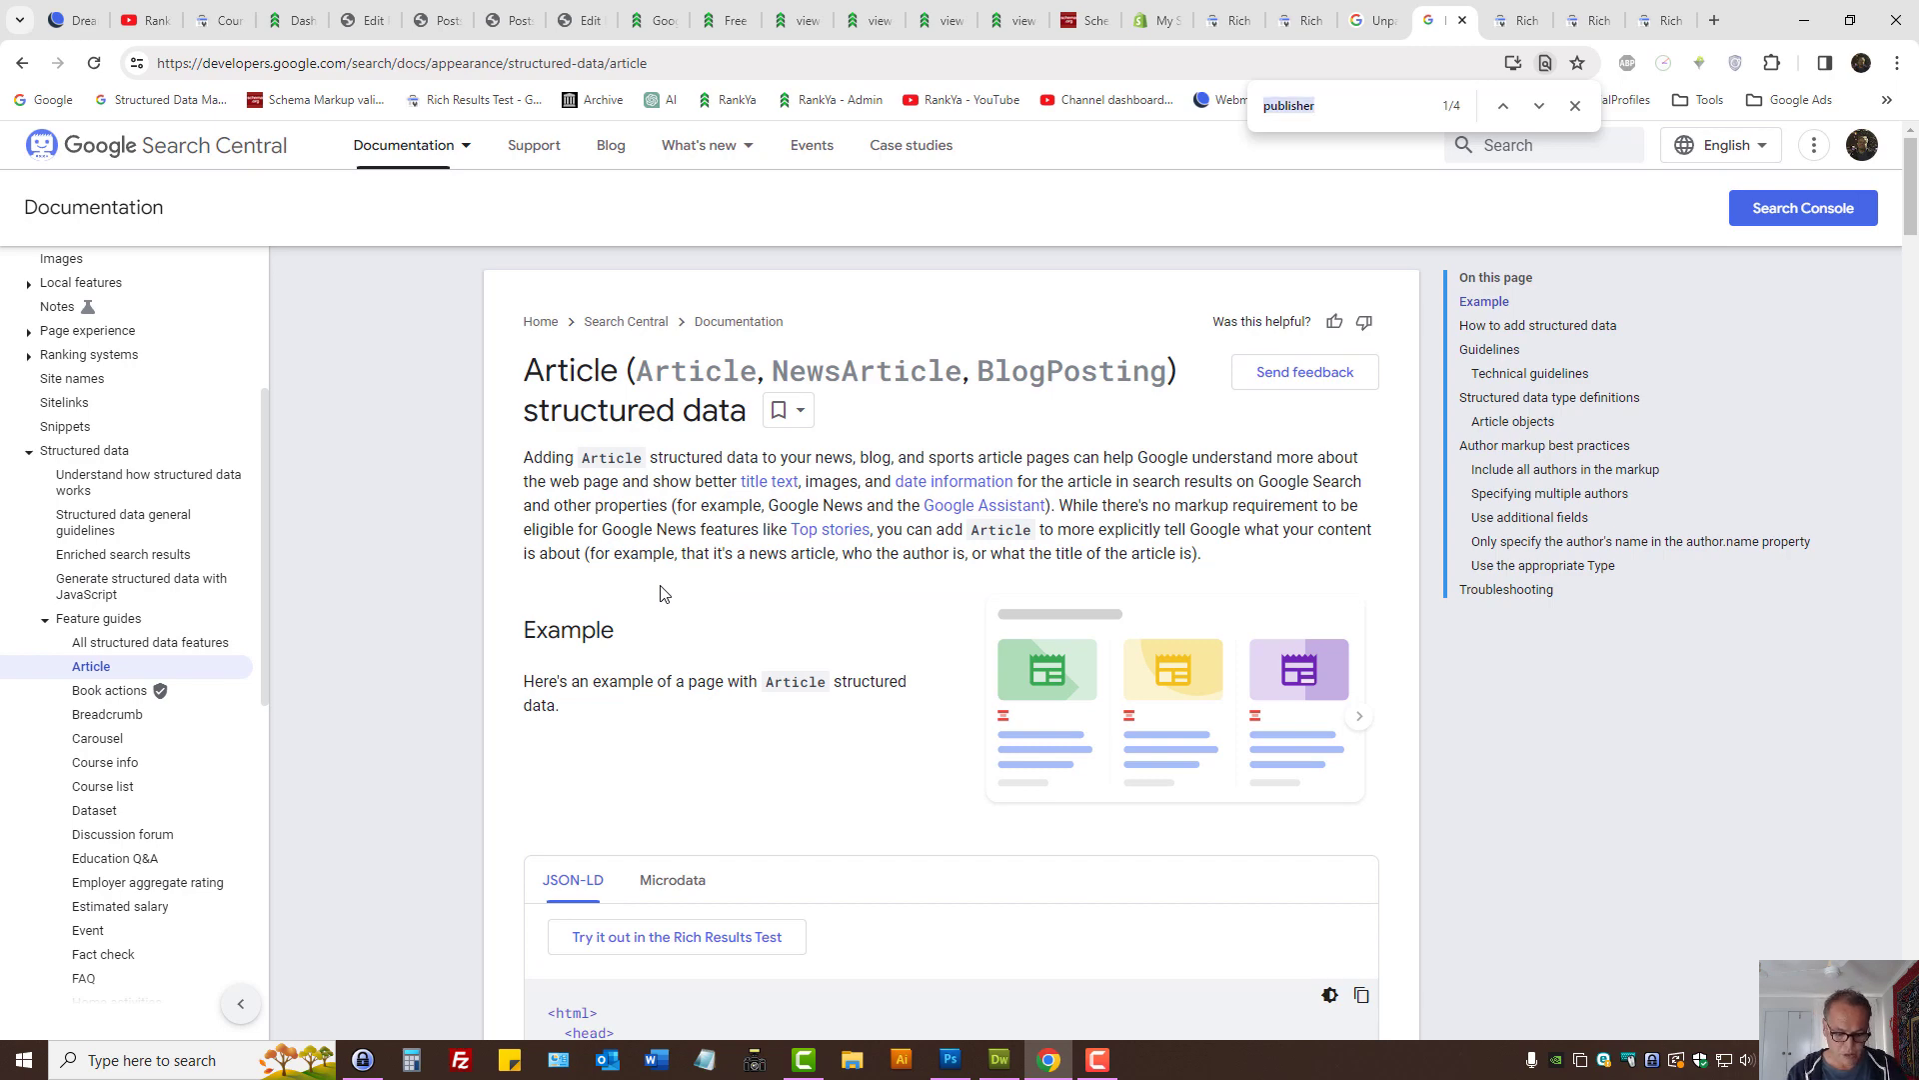
pyautogui.write('required')
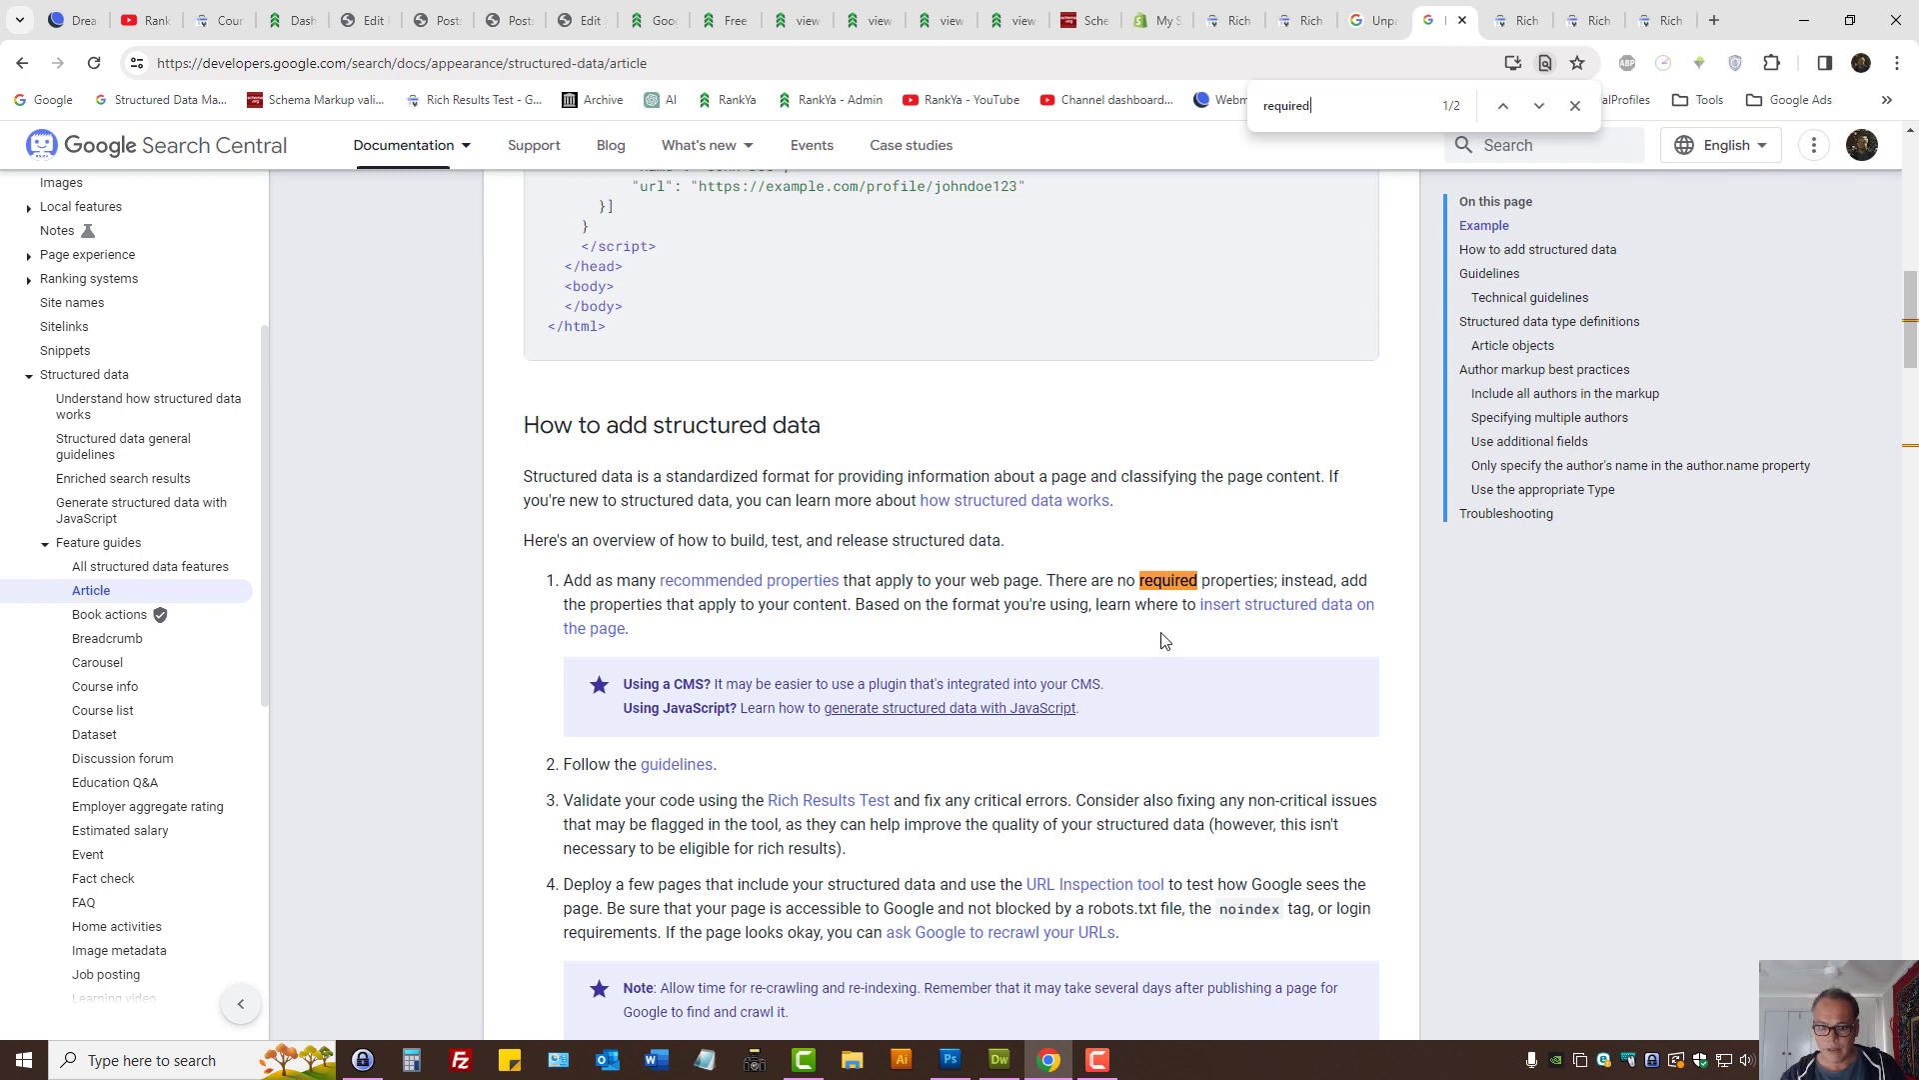
pyautogui.moveTo(1054, 580); pyautogui.dragTo(1265, 580)
pyautogui.click(1069, 581)
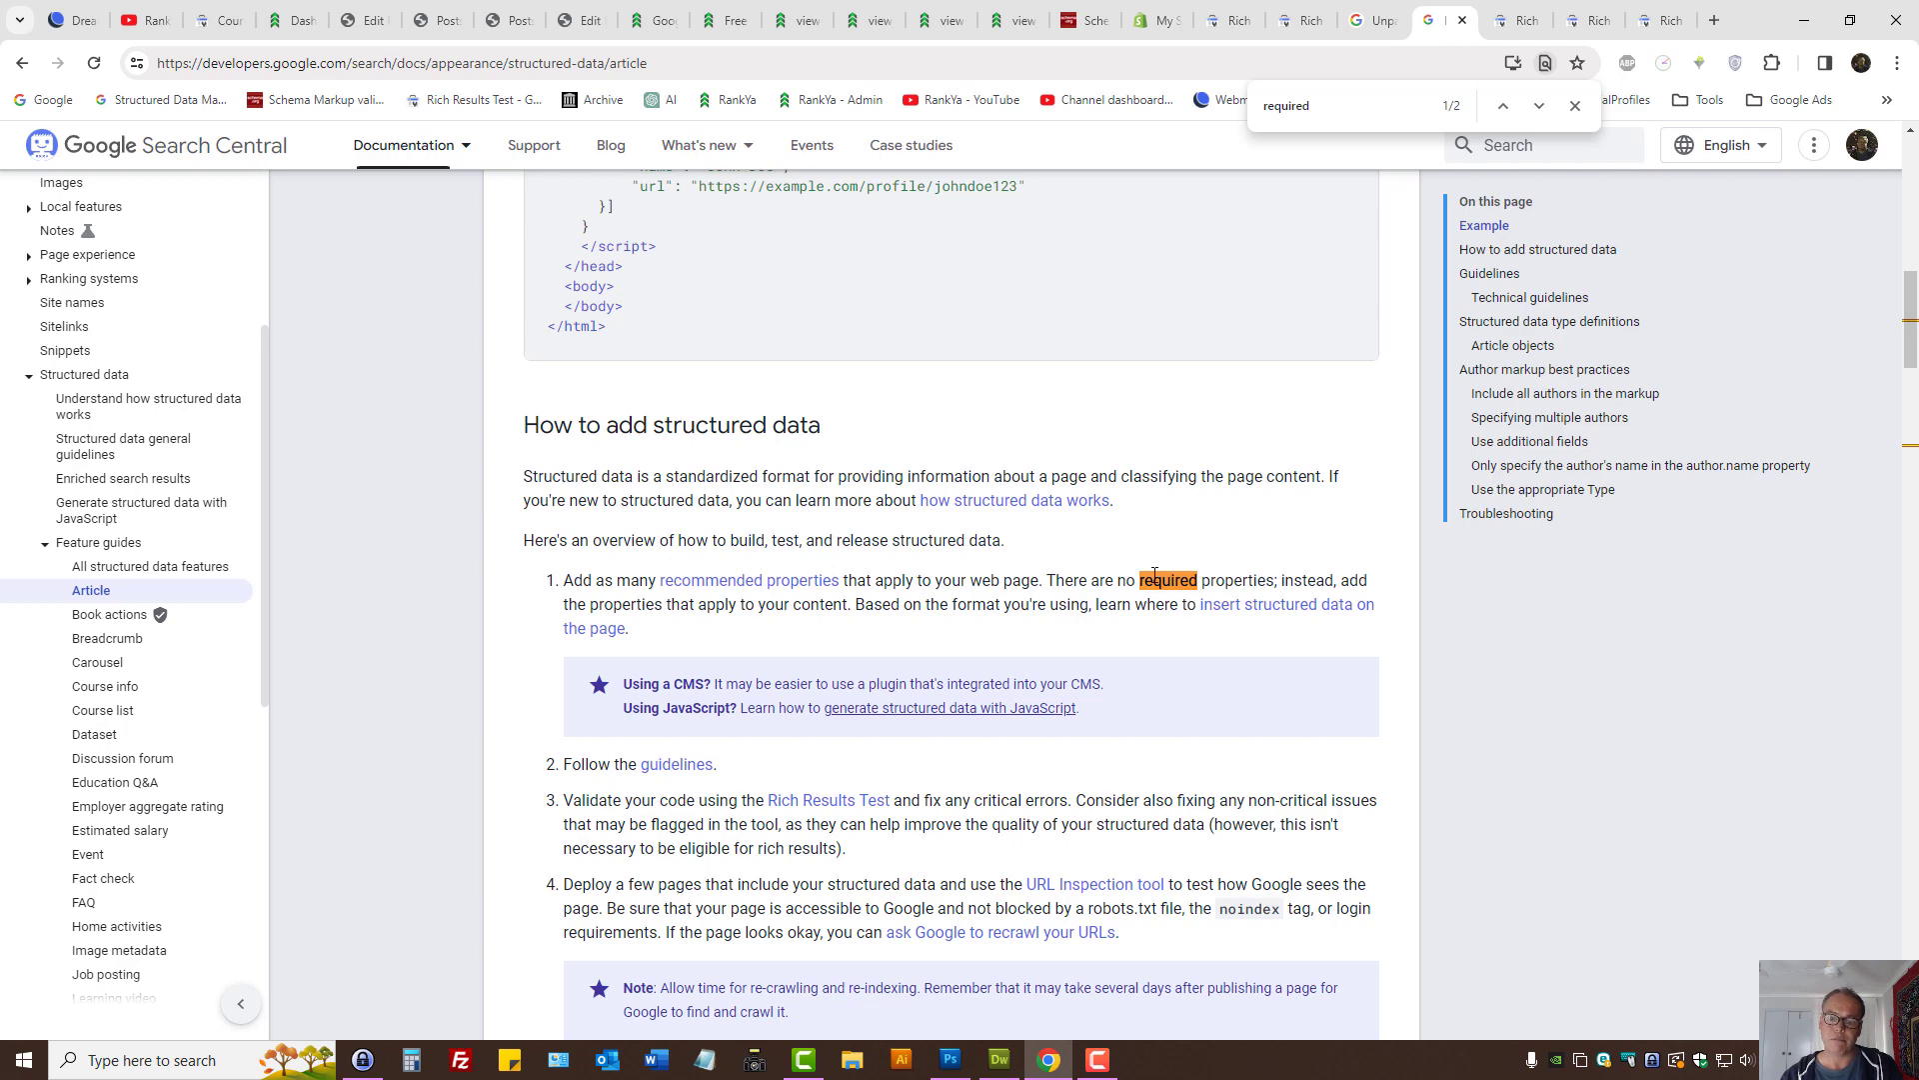
# Step: Recheck the missing "hasCourseInstance" report in Search Console and the error types help page, and return to the structured data documentation
pyautogui.click(215, 20)
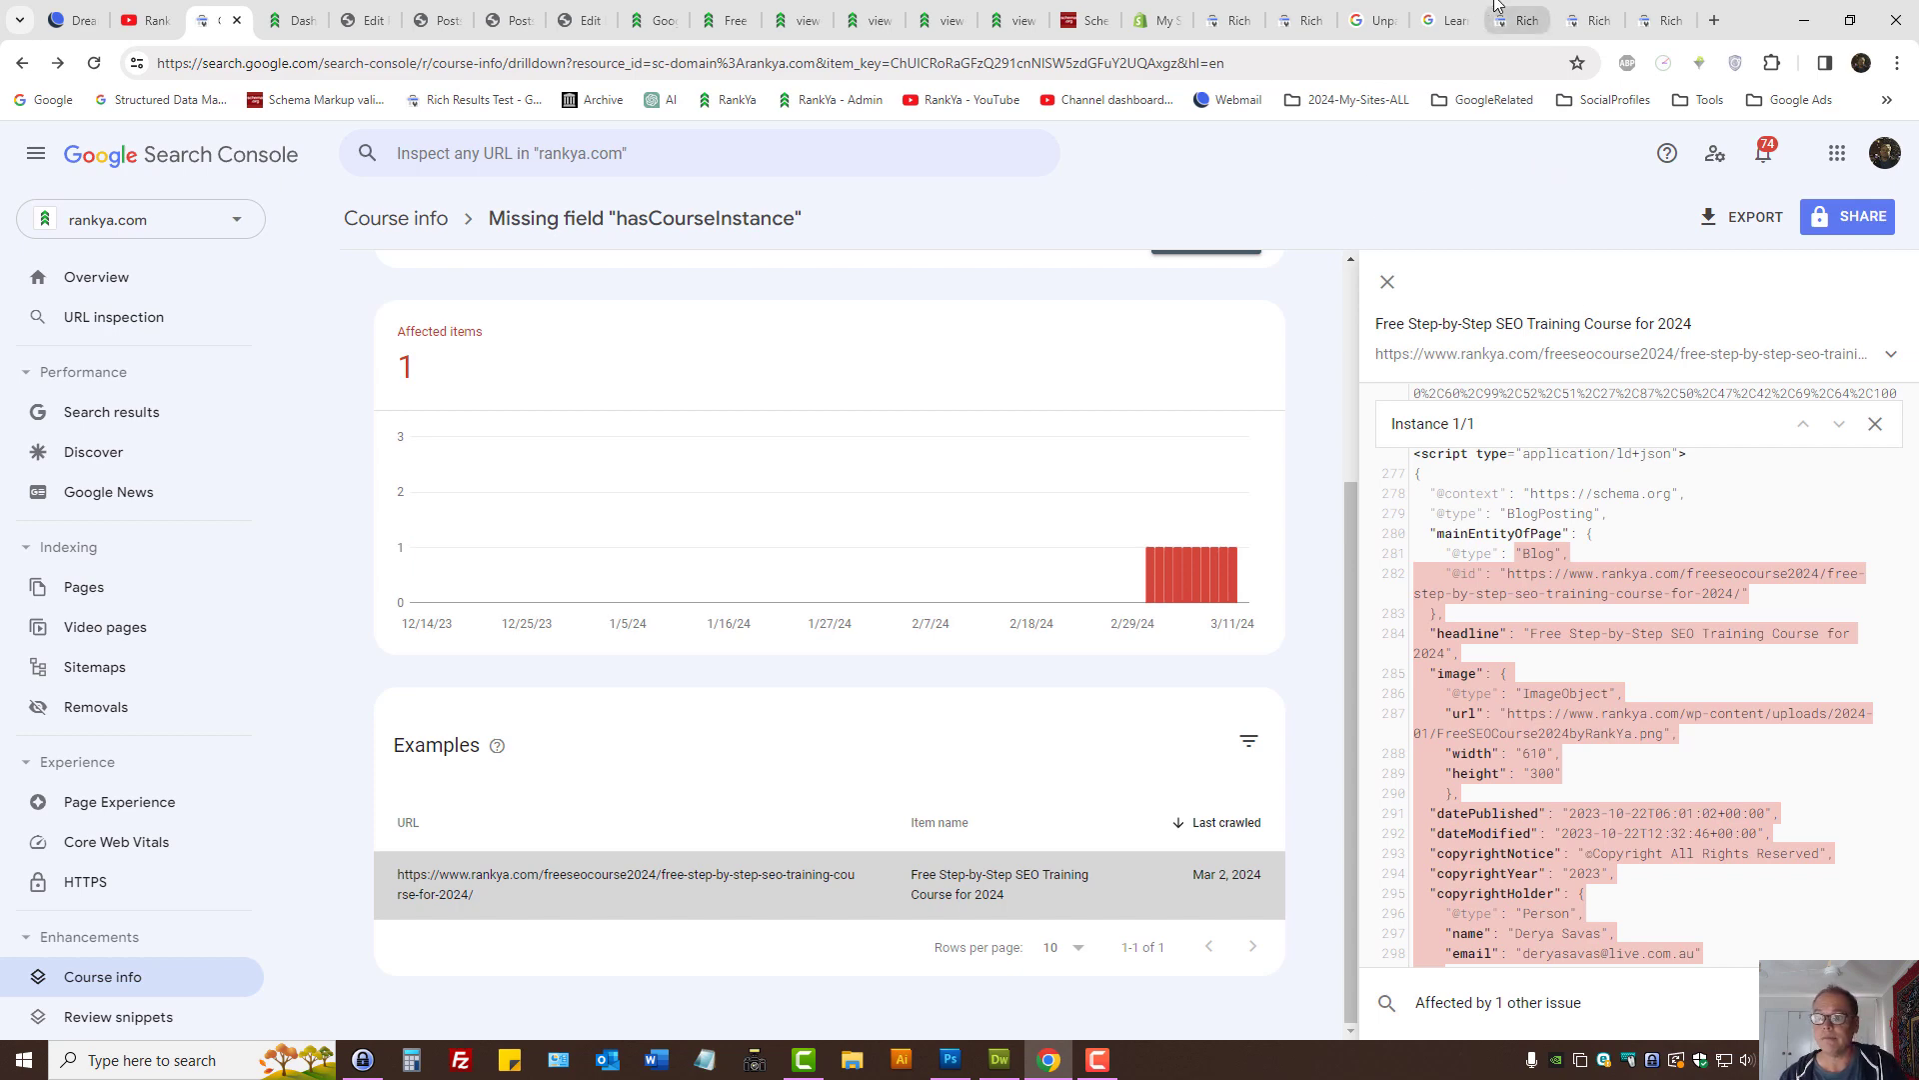
pyautogui.click(1372, 20)
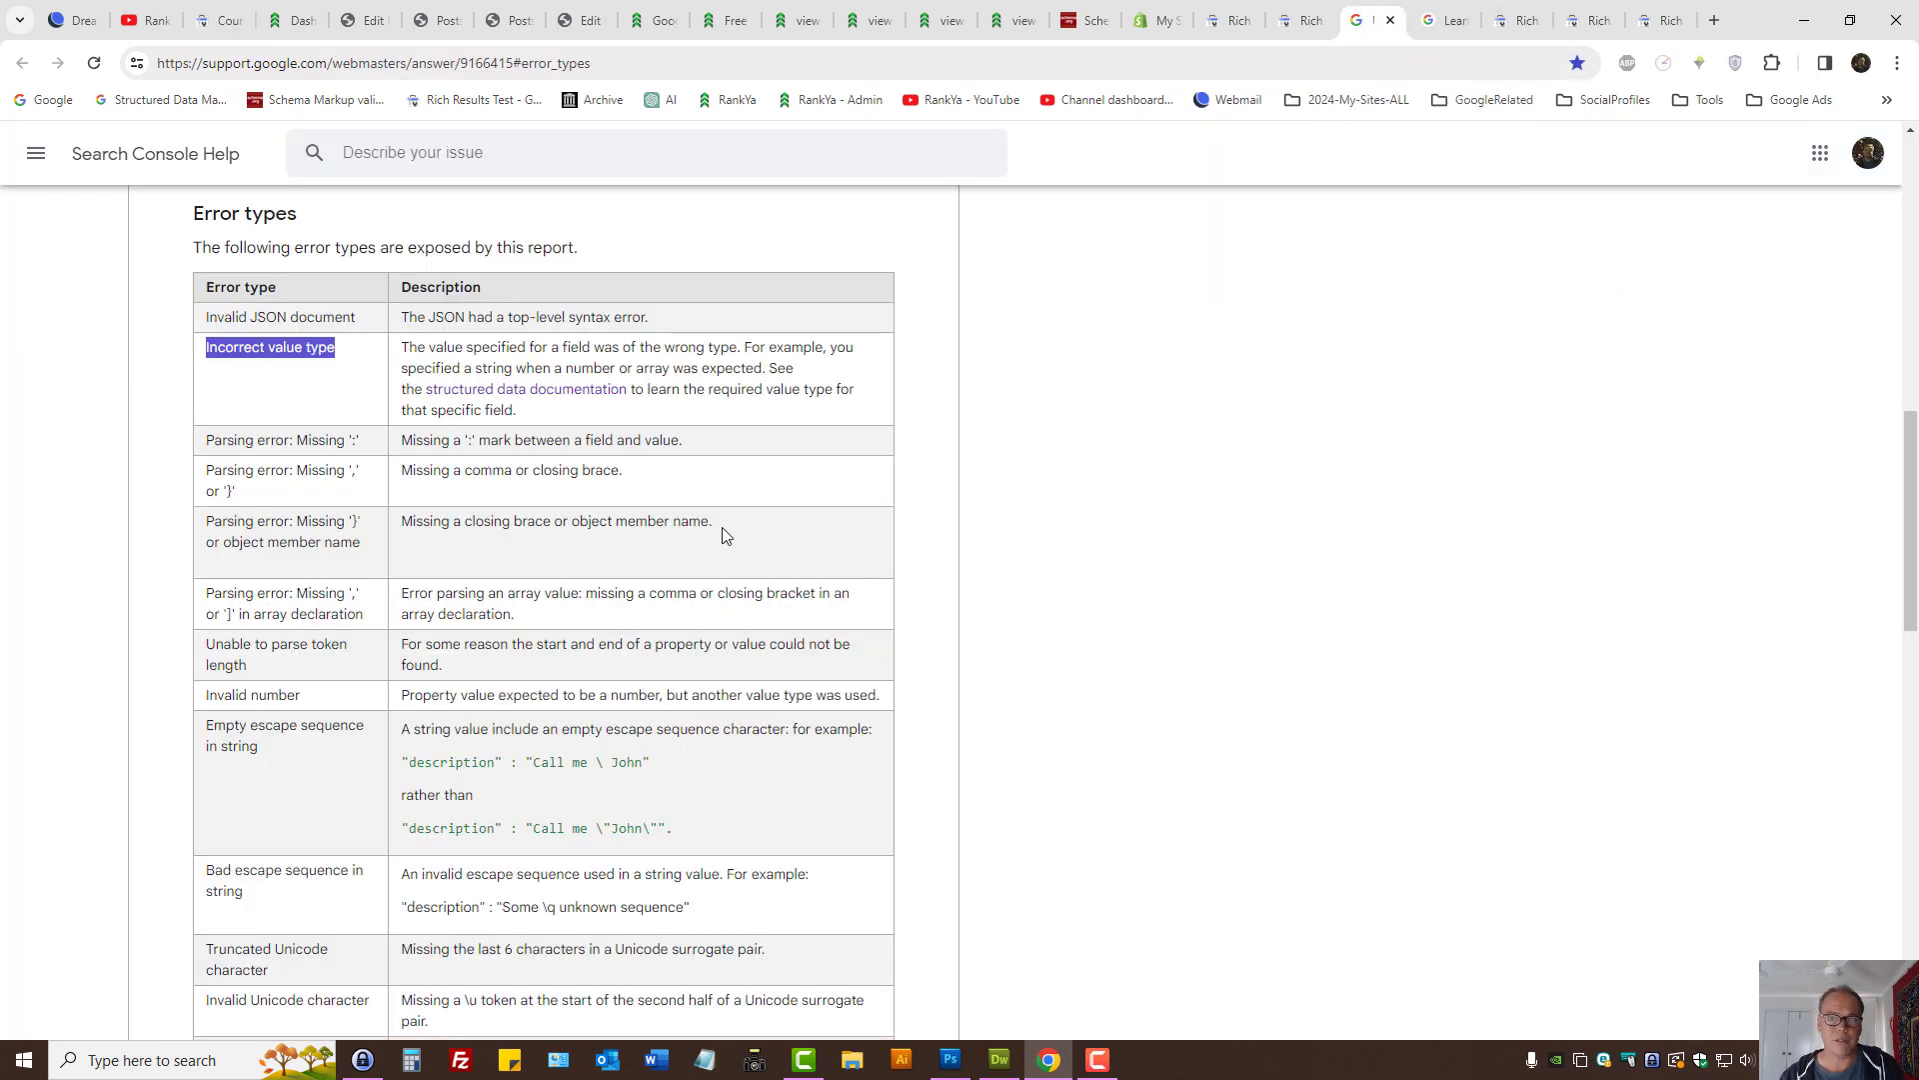
pyautogui.click(1447, 12)
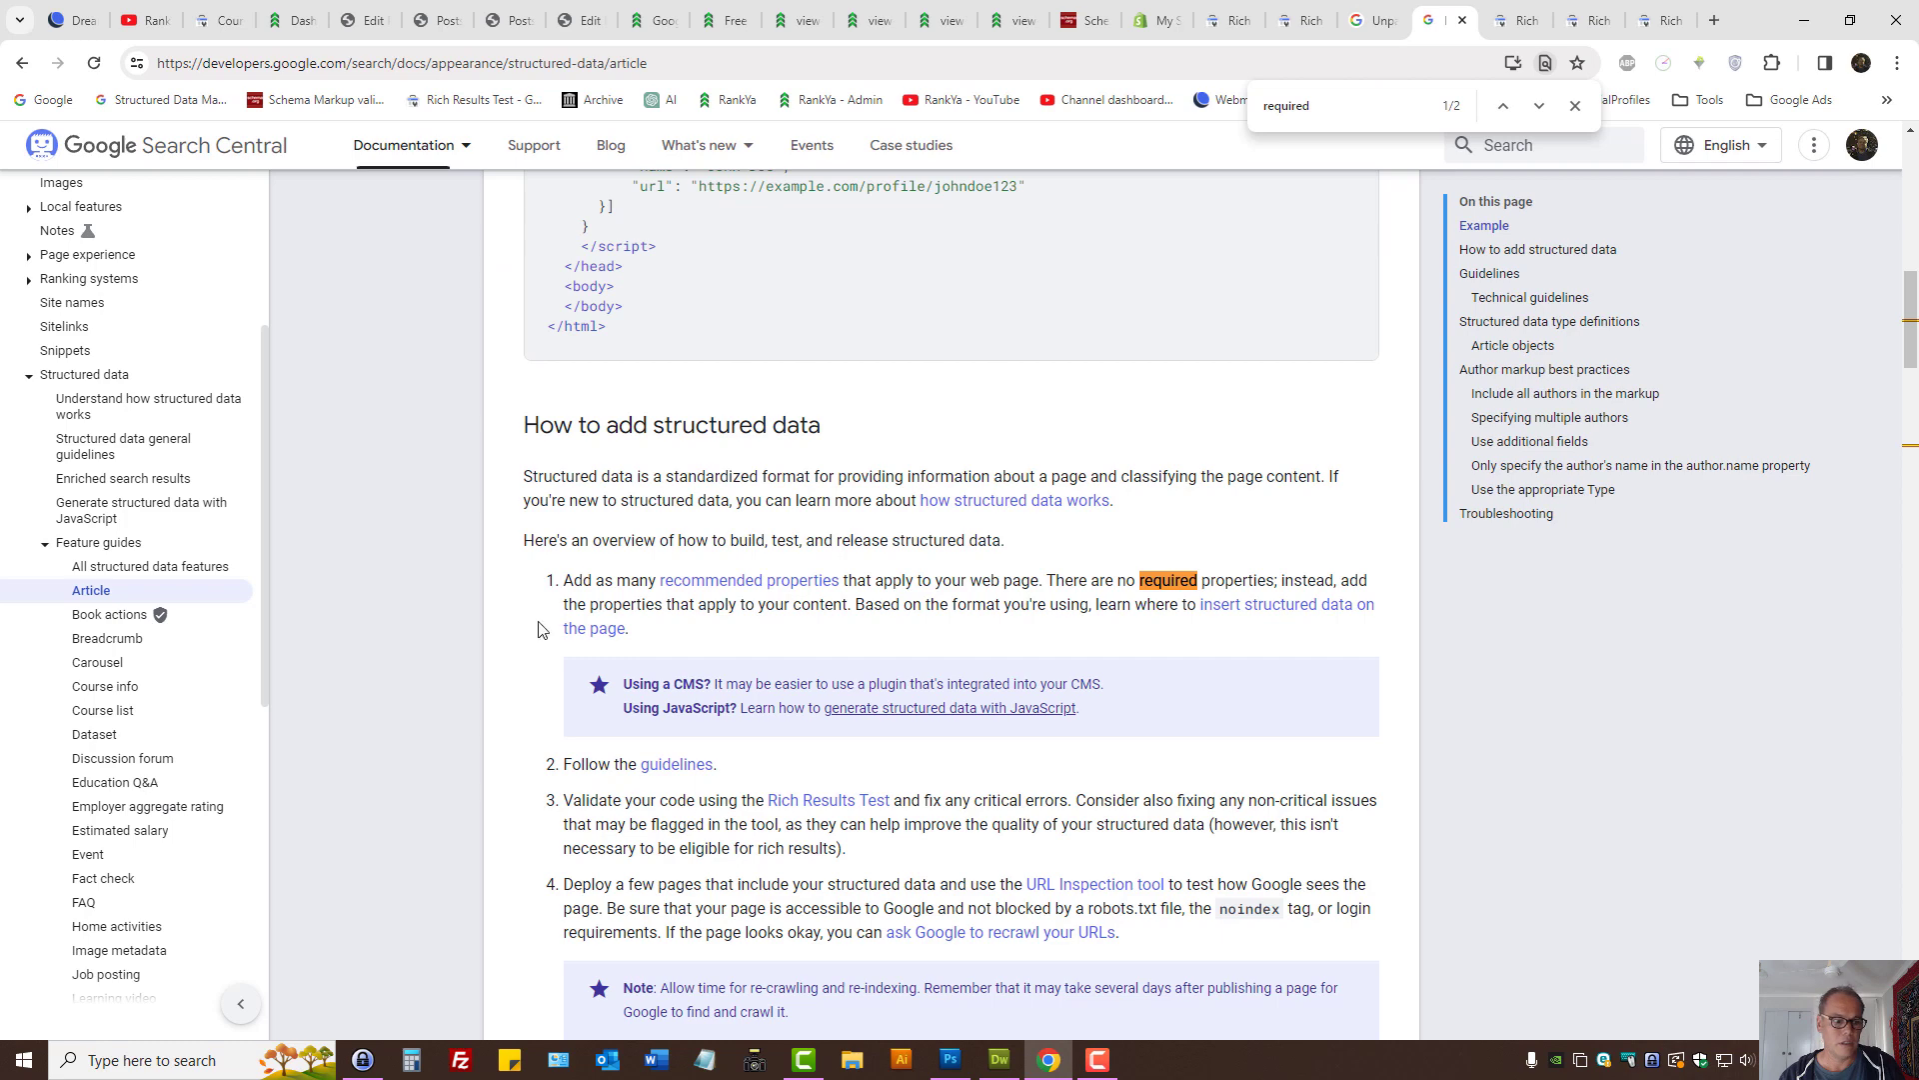
# Step: Open the Course info structured data documentation and find its first mention of "required" in the instructions for adding structured data
pyautogui.click(100, 687)
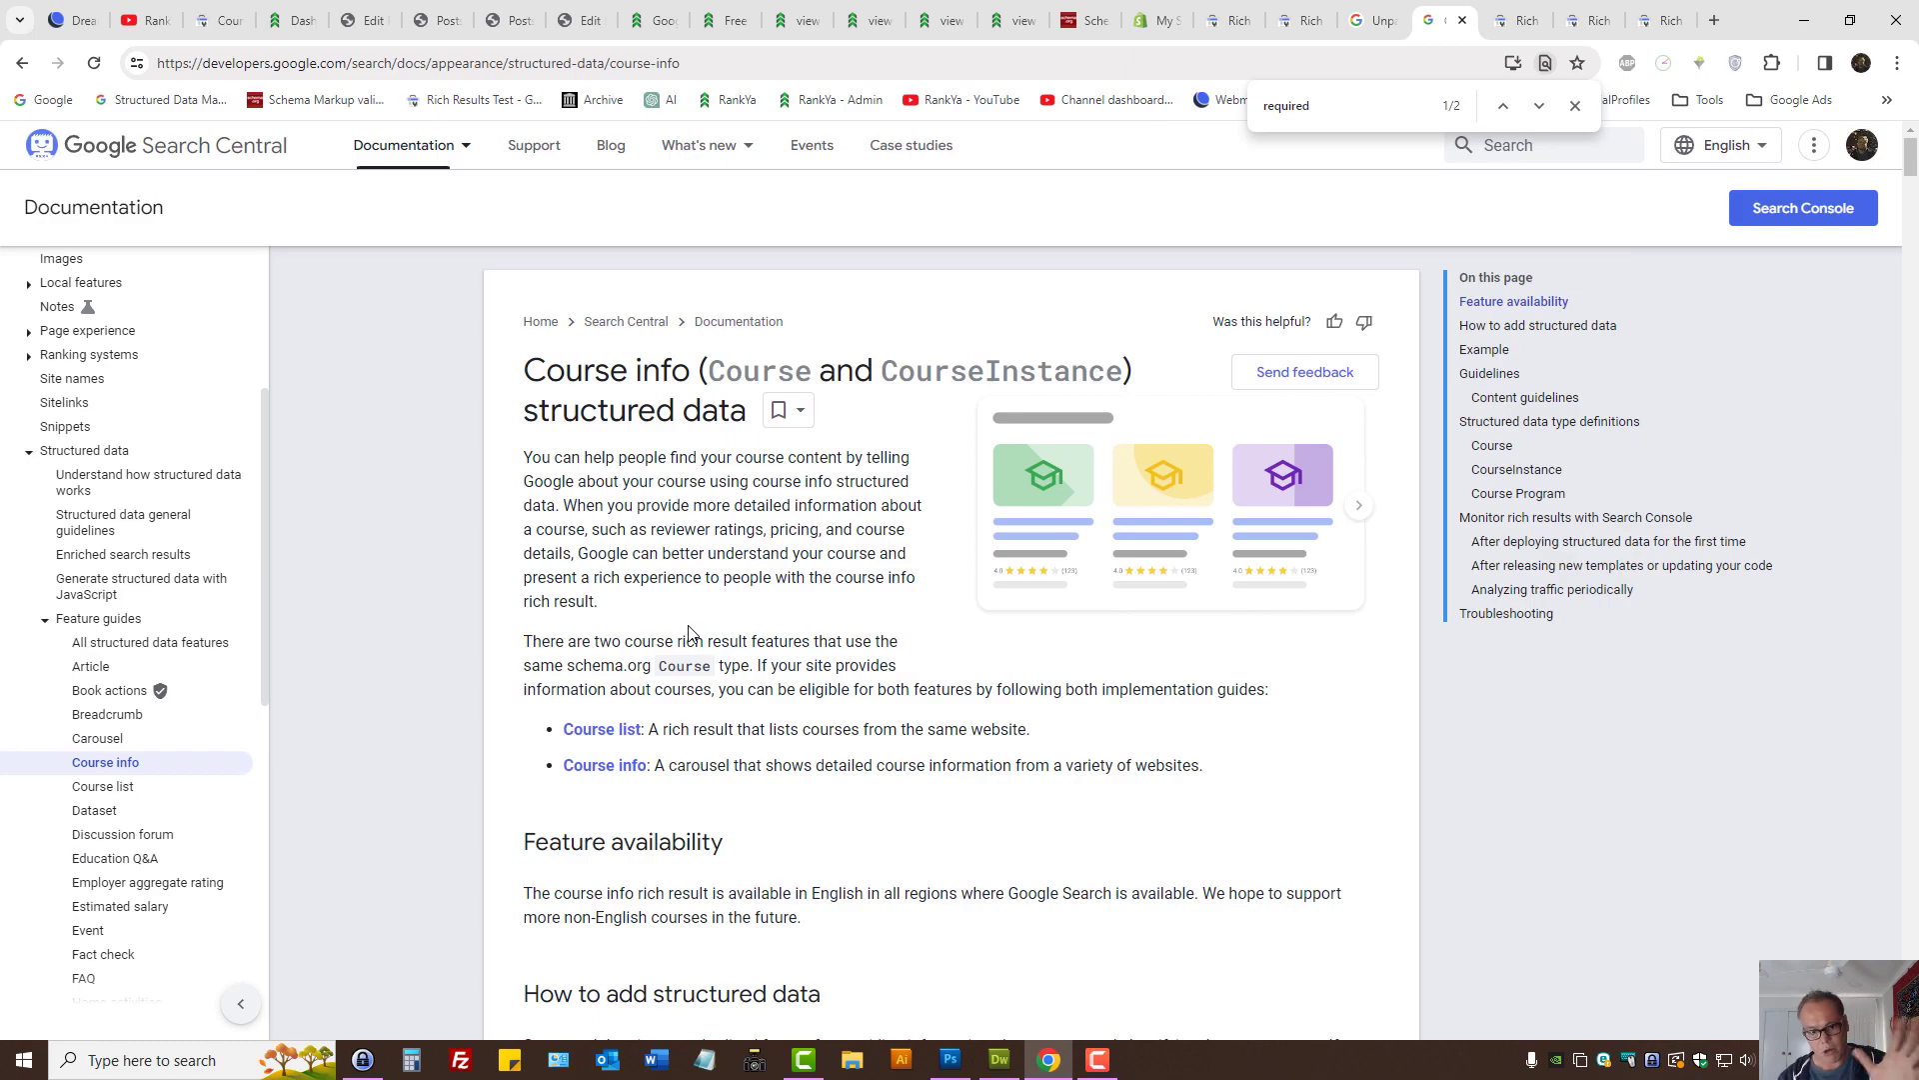
pyautogui.scroll(-10, 688, 632)
pyautogui.scroll(8, 689, 632)
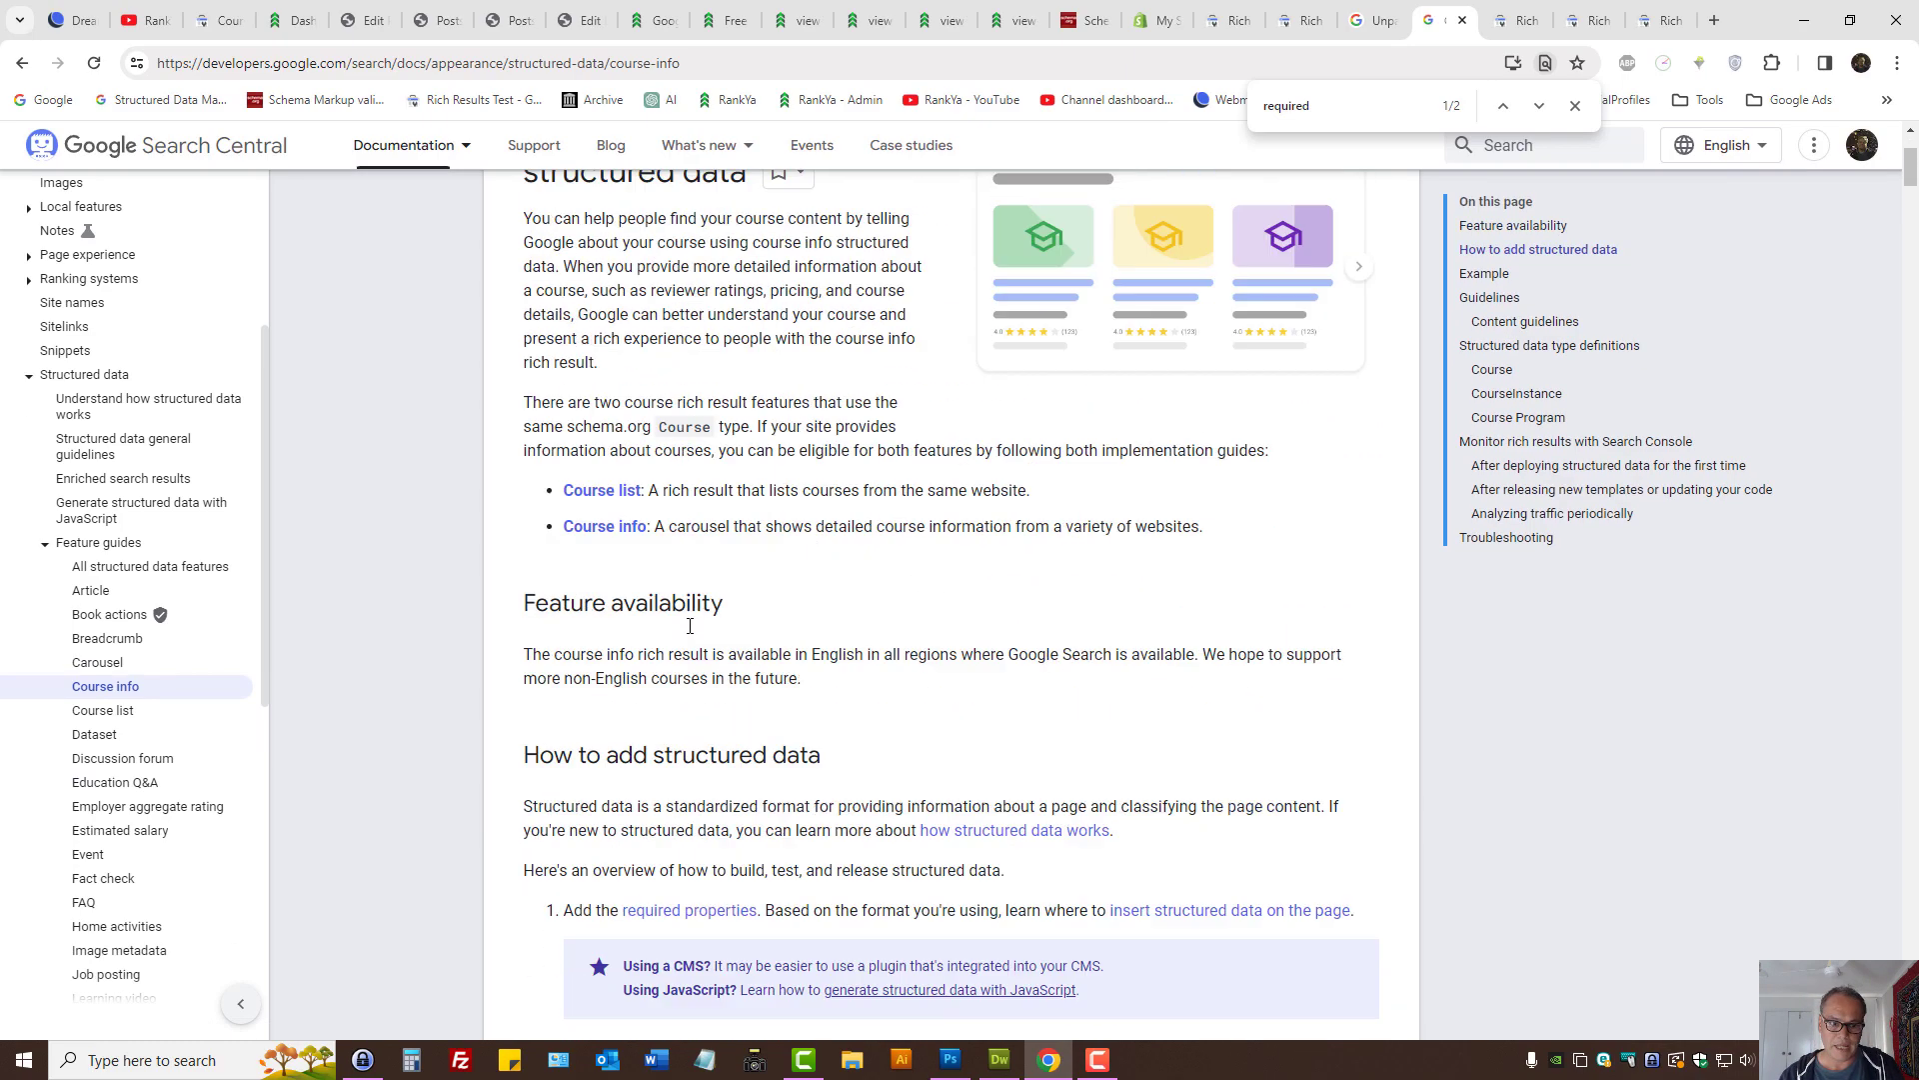
pyautogui.scroll(-1, 690, 626)
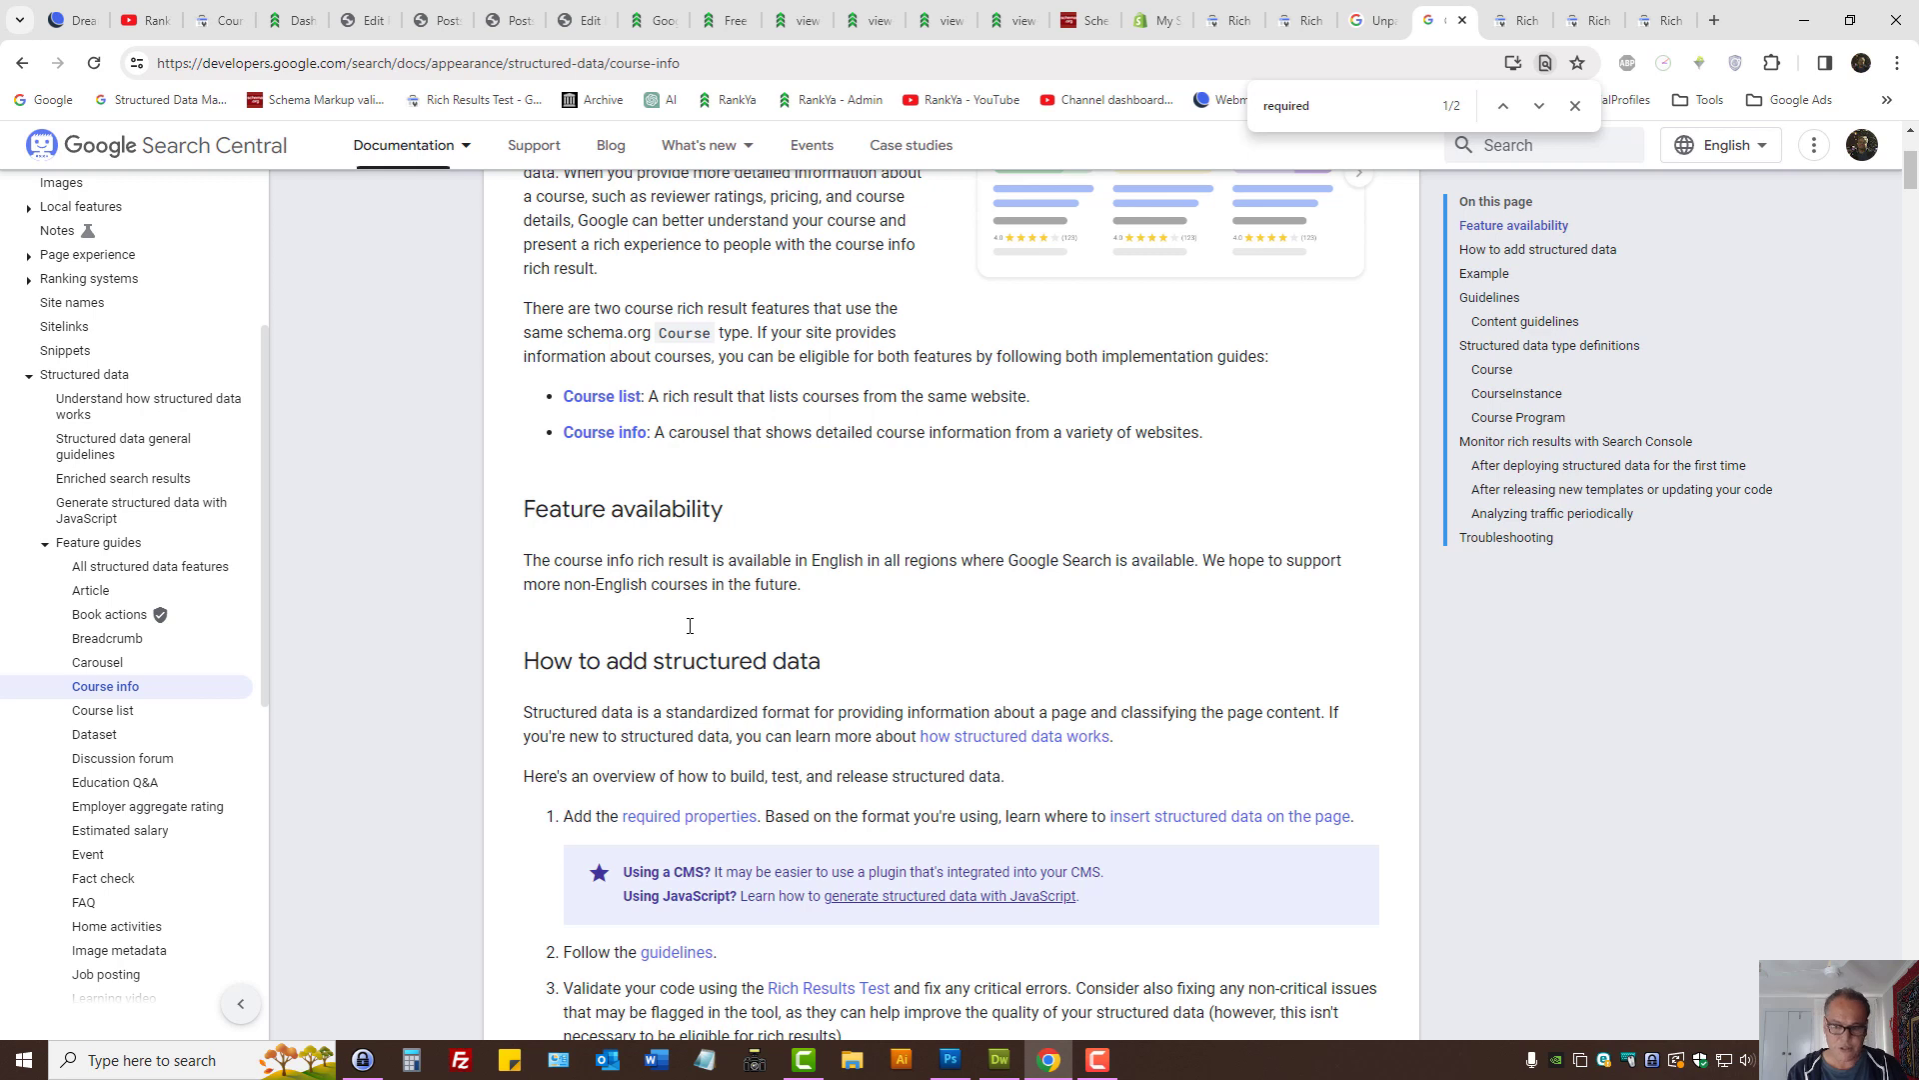
pyautogui.hotkey('ctrl', 'f')
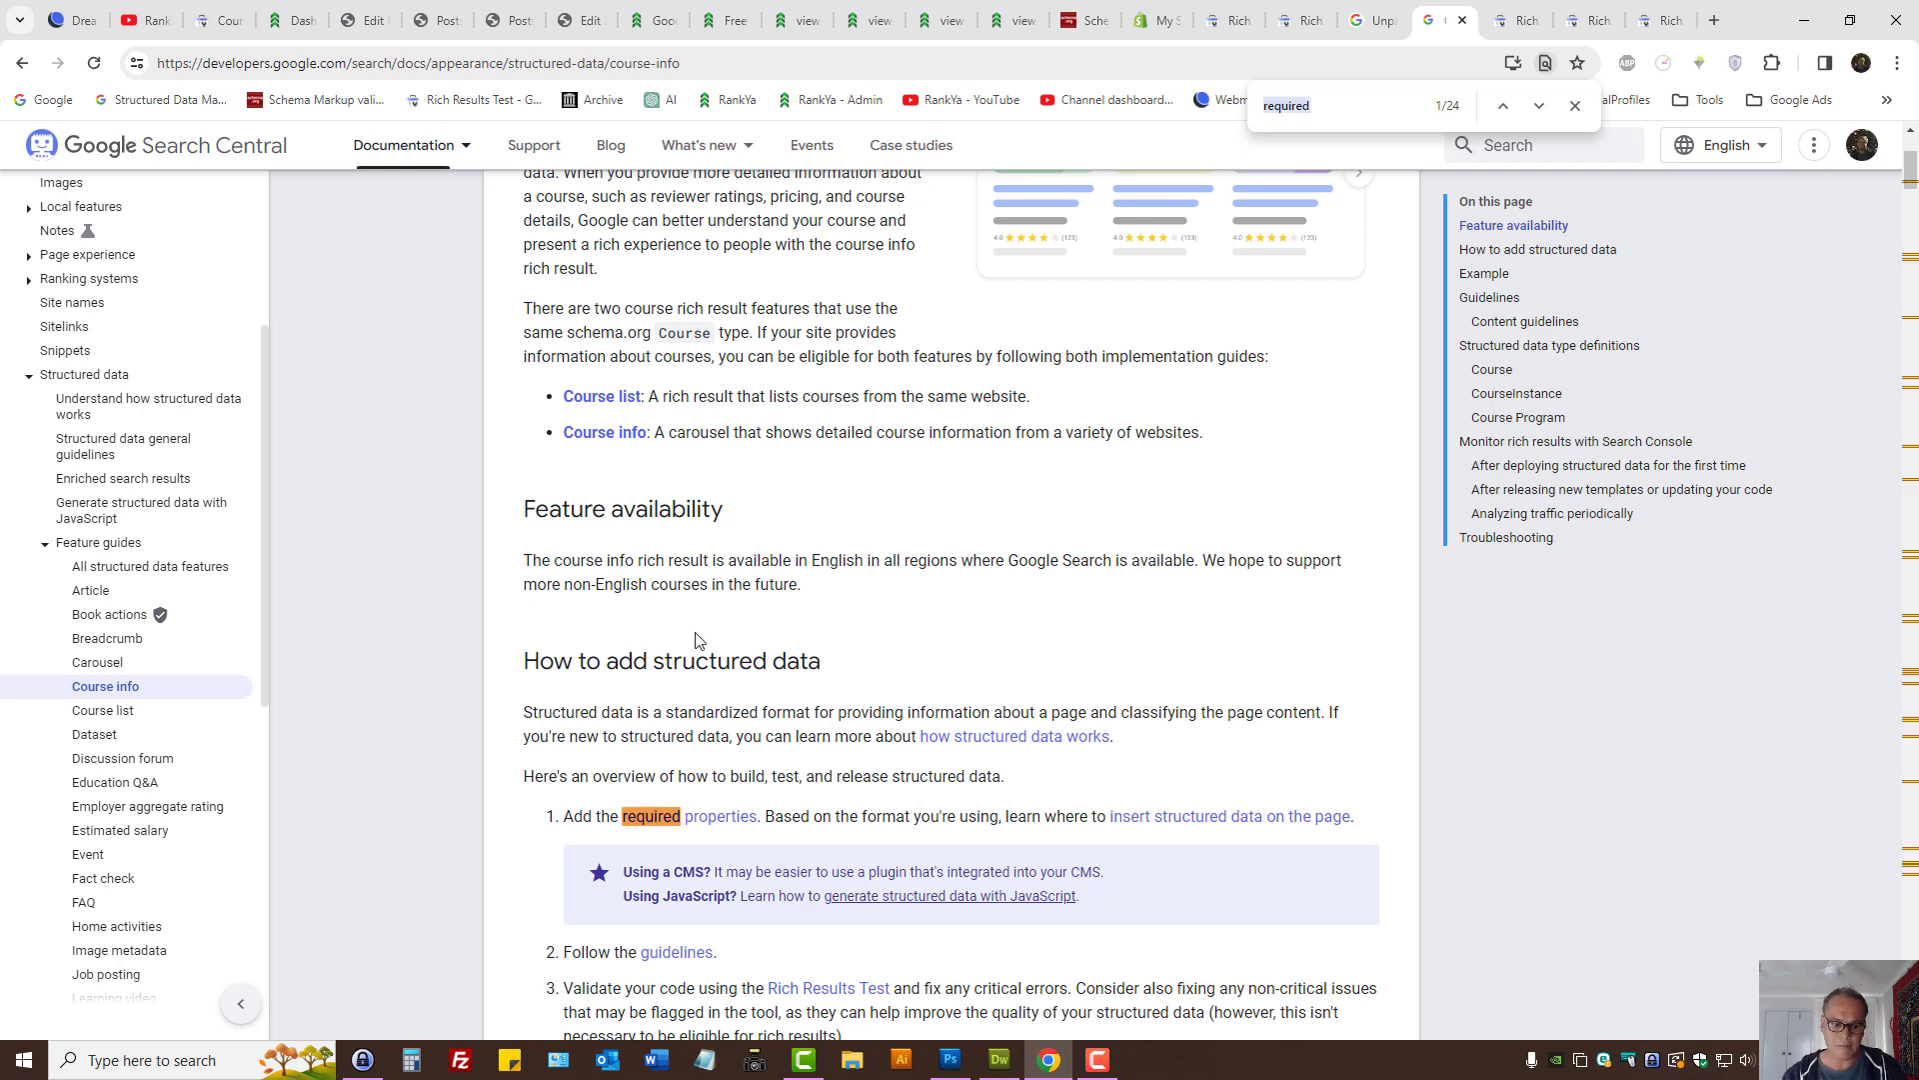
pyautogui.moveTo(567, 821); pyautogui.dragTo(755, 810)
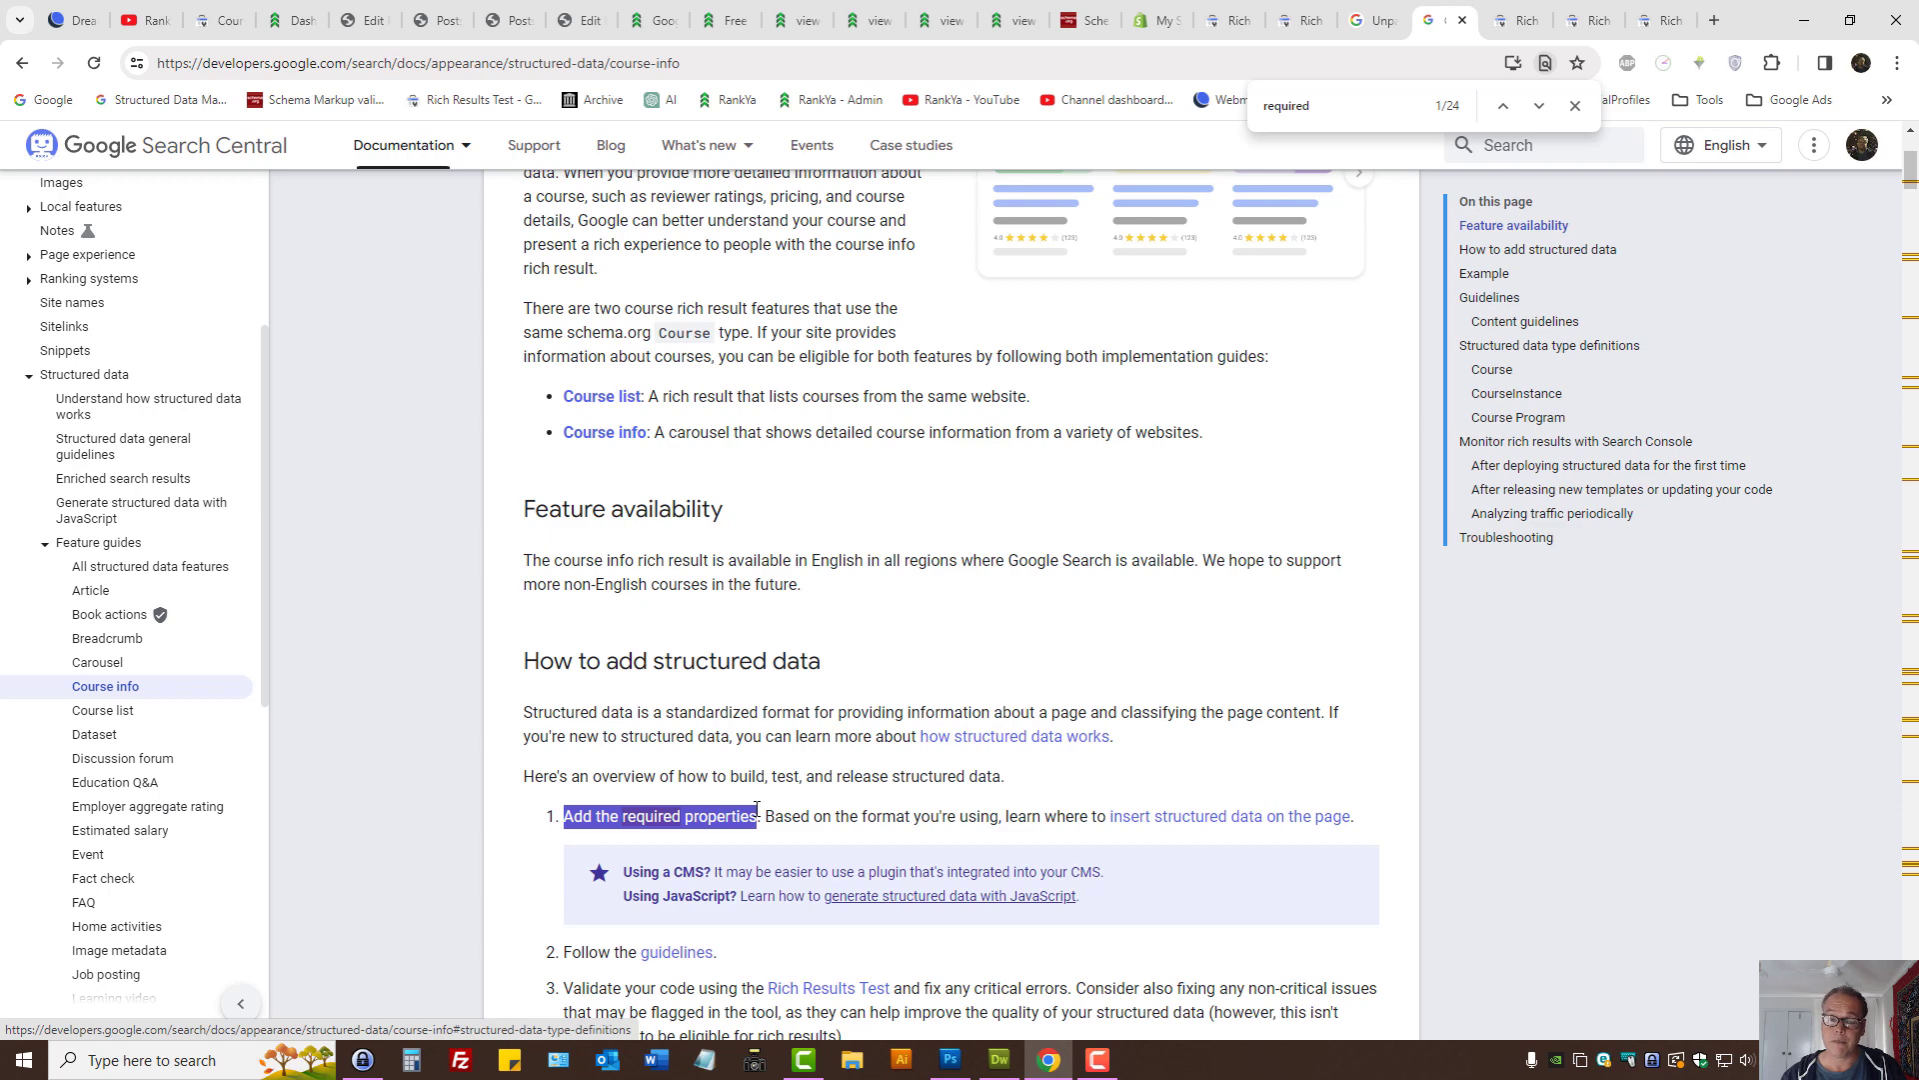
pyautogui.click(744, 775)
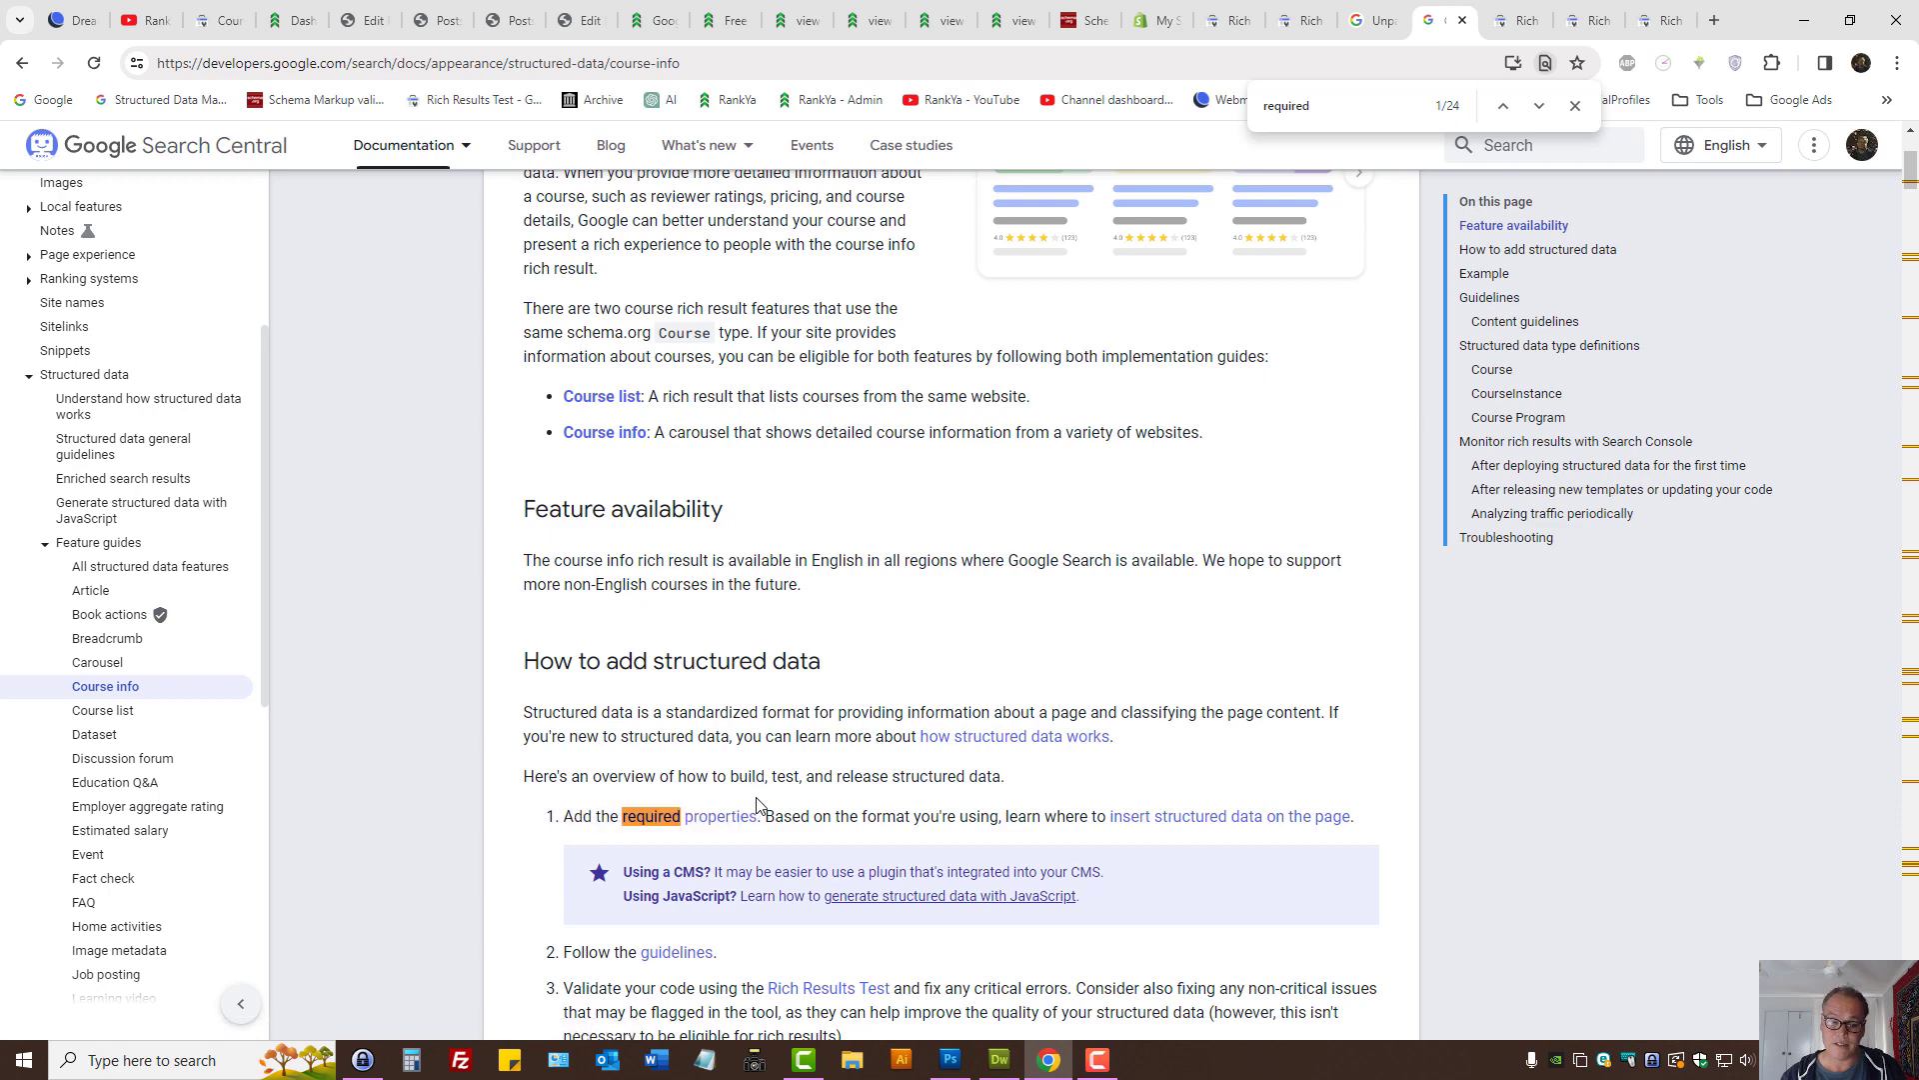
# Step: Follow the link to the required Course properties and compare that section with the missing field reported in Search Console
pyautogui.click(689, 822)
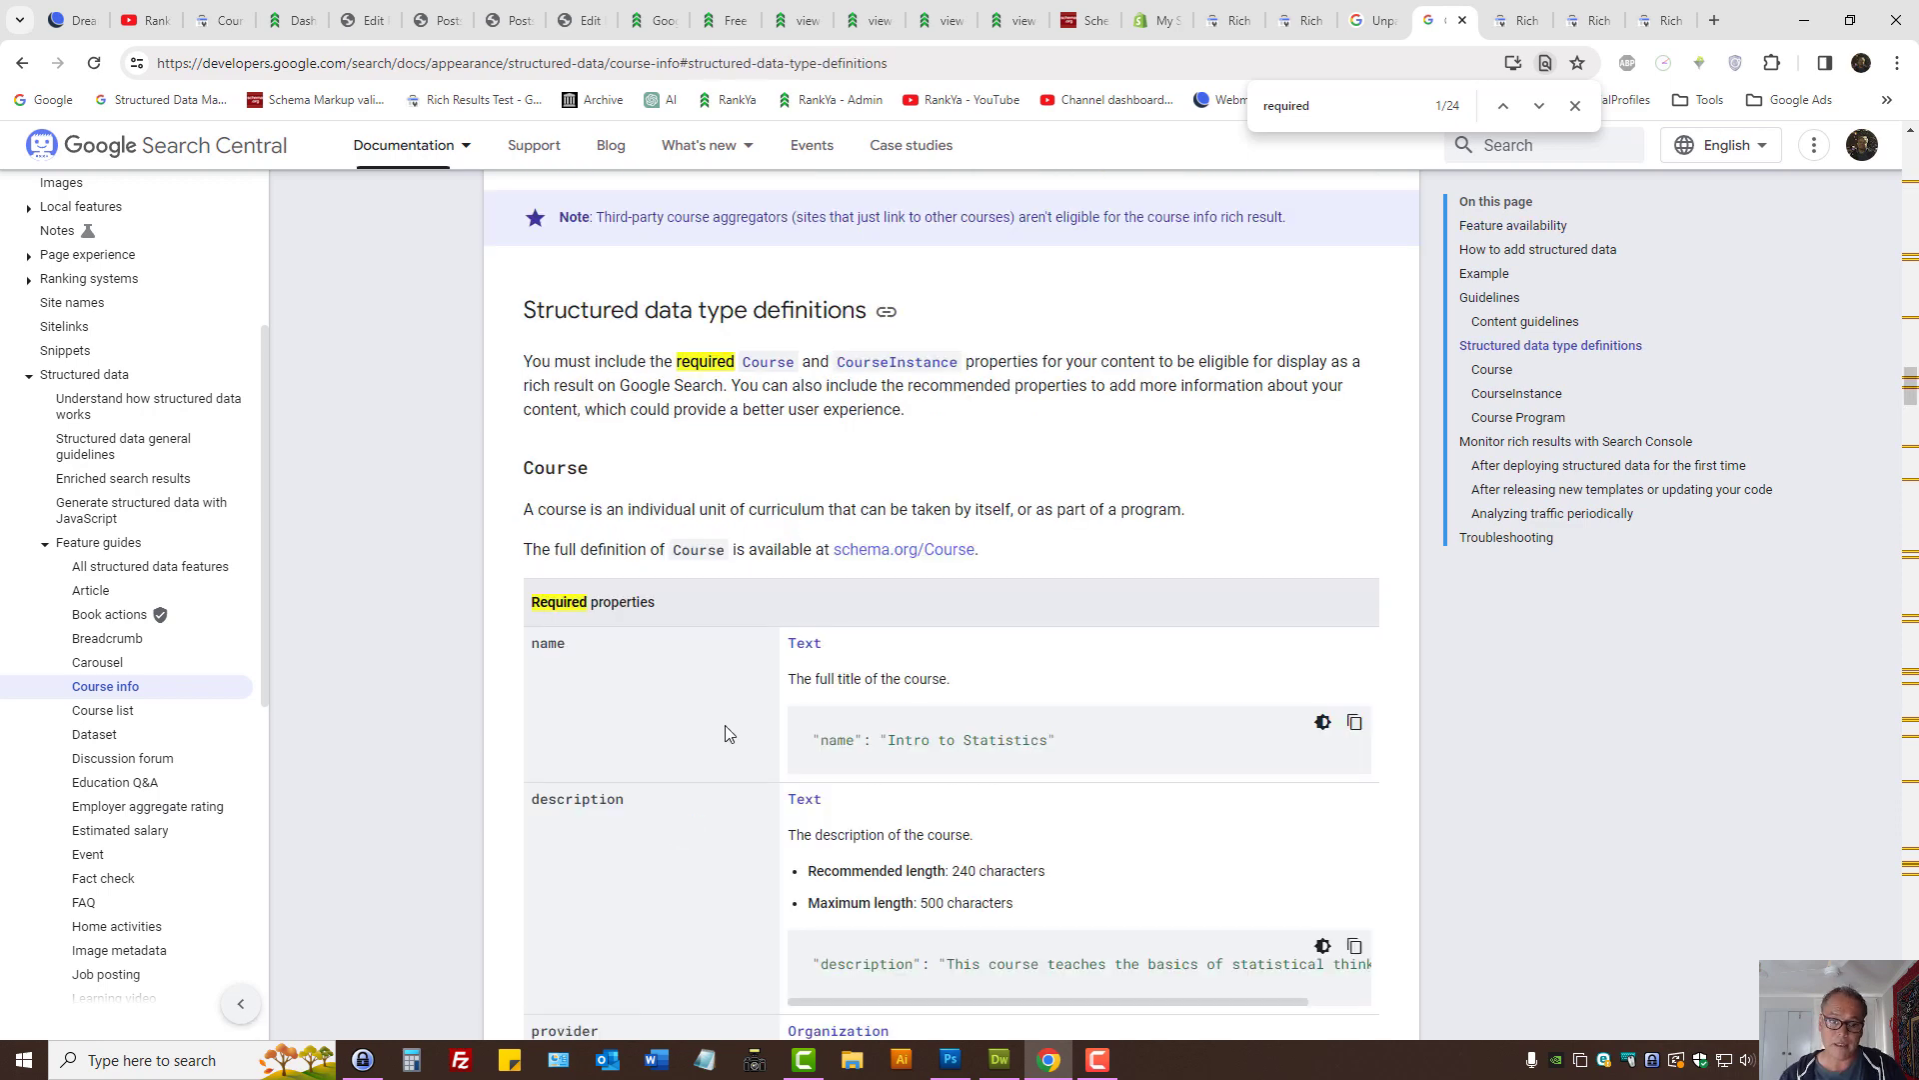
pyautogui.moveTo(529, 601); pyautogui.dragTo(673, 606)
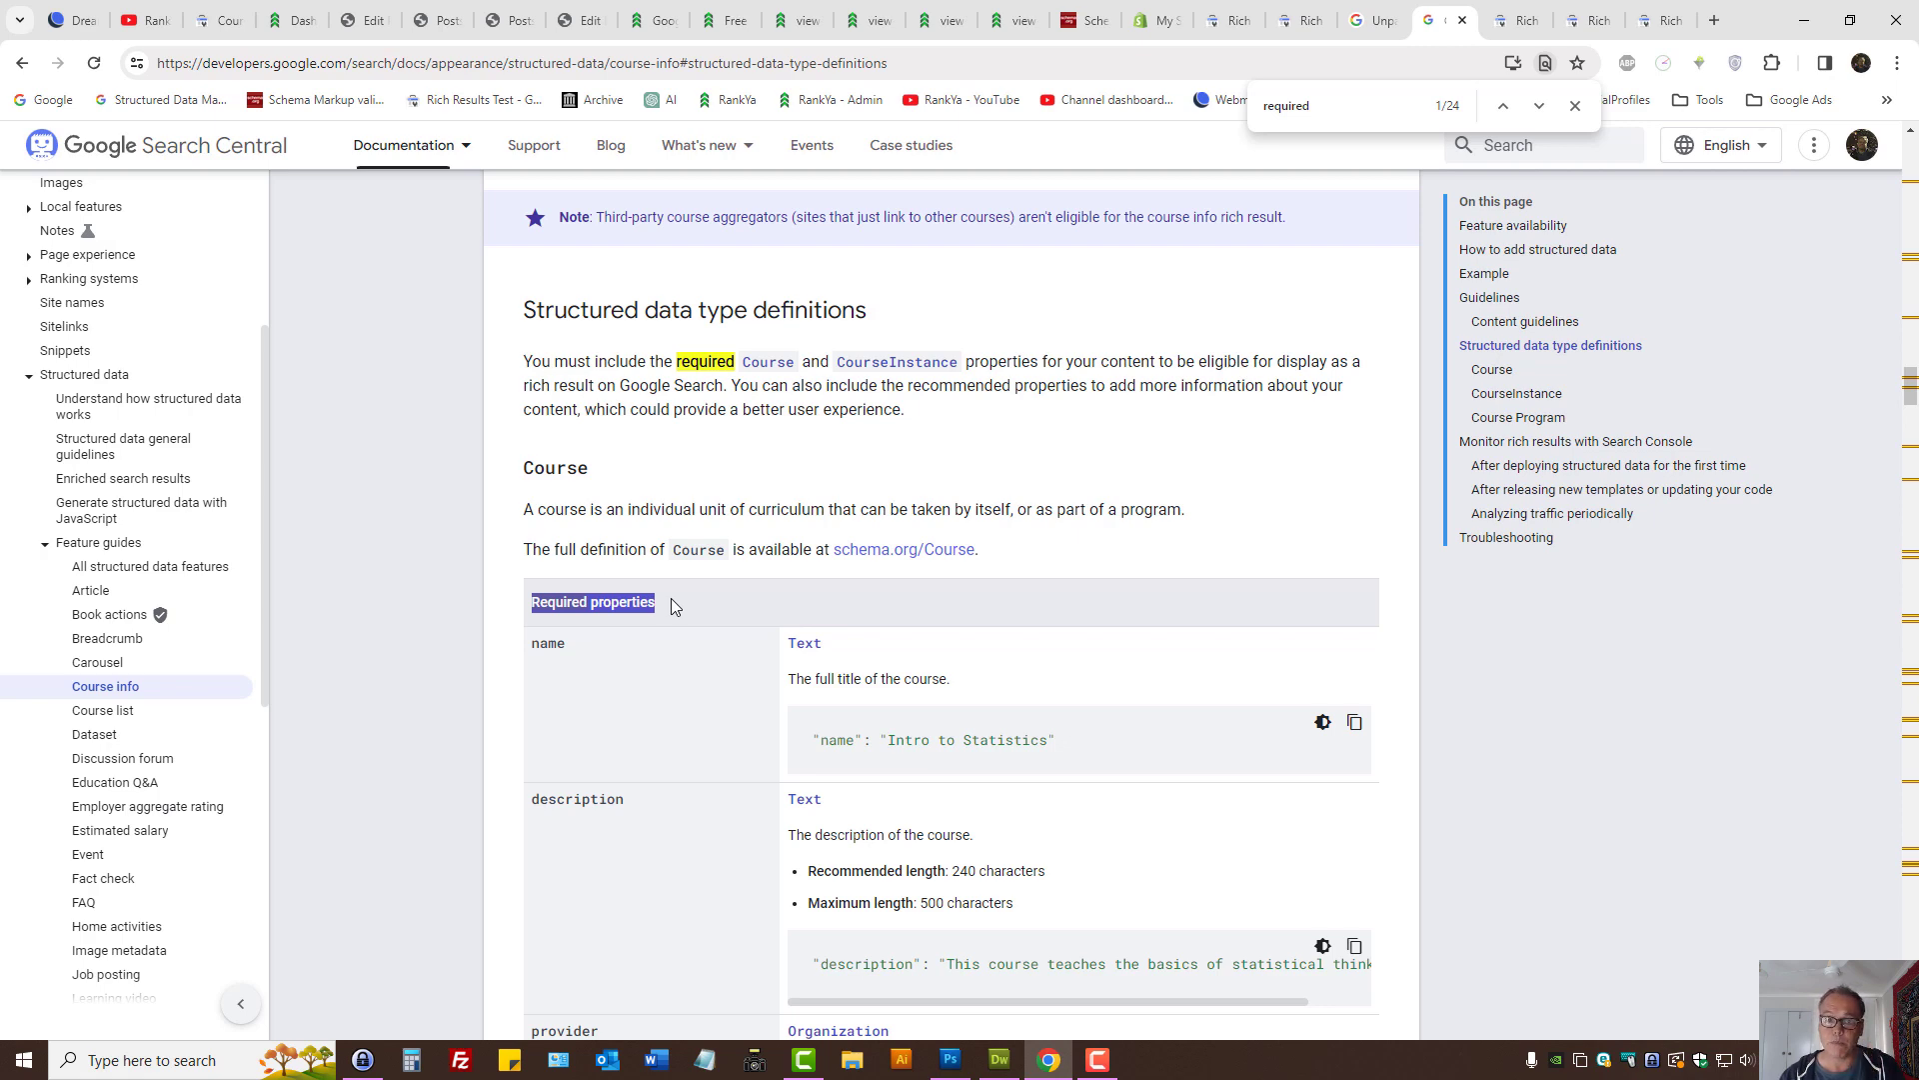
pyautogui.click(218, 20)
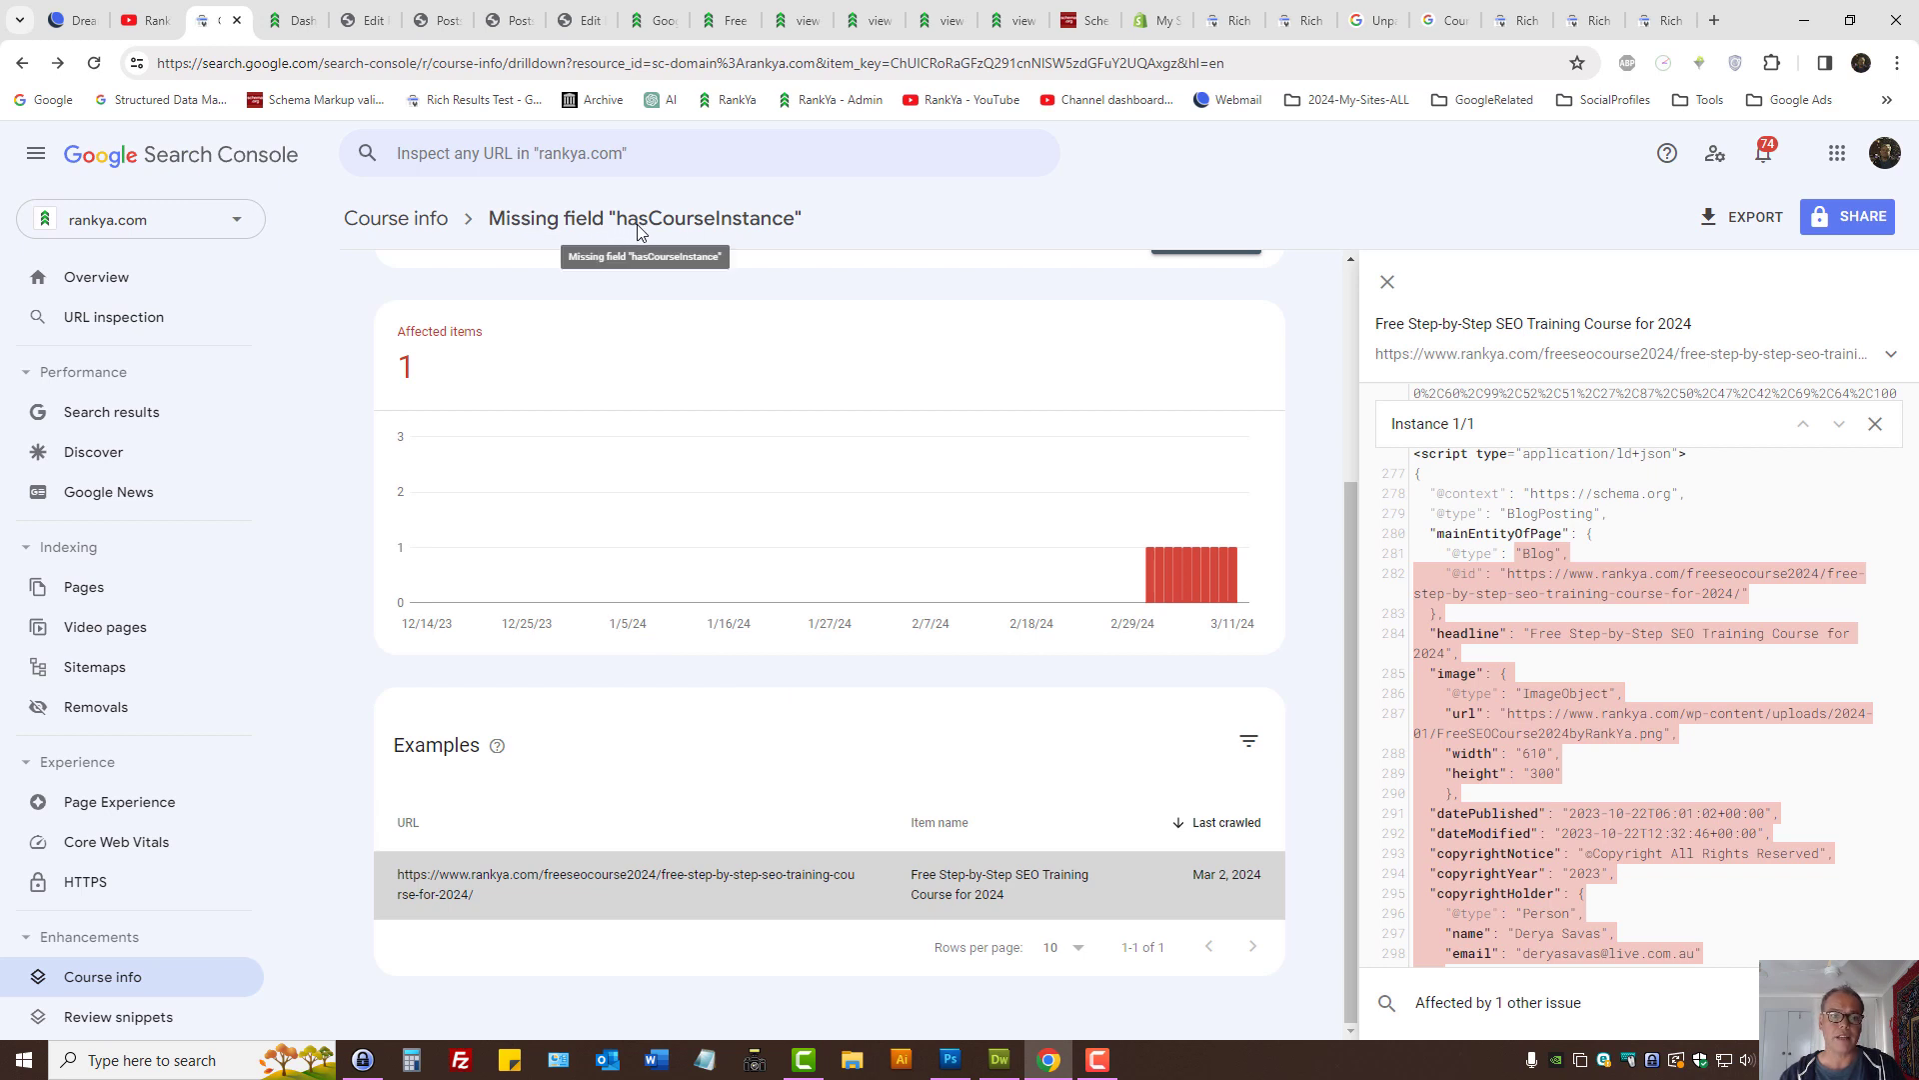
pyautogui.click(1458, 13)
# Step: Find "hasCourseInstance" among the required Course properties and examine its example code block
pyautogui.scroll(-6, 793, 680)
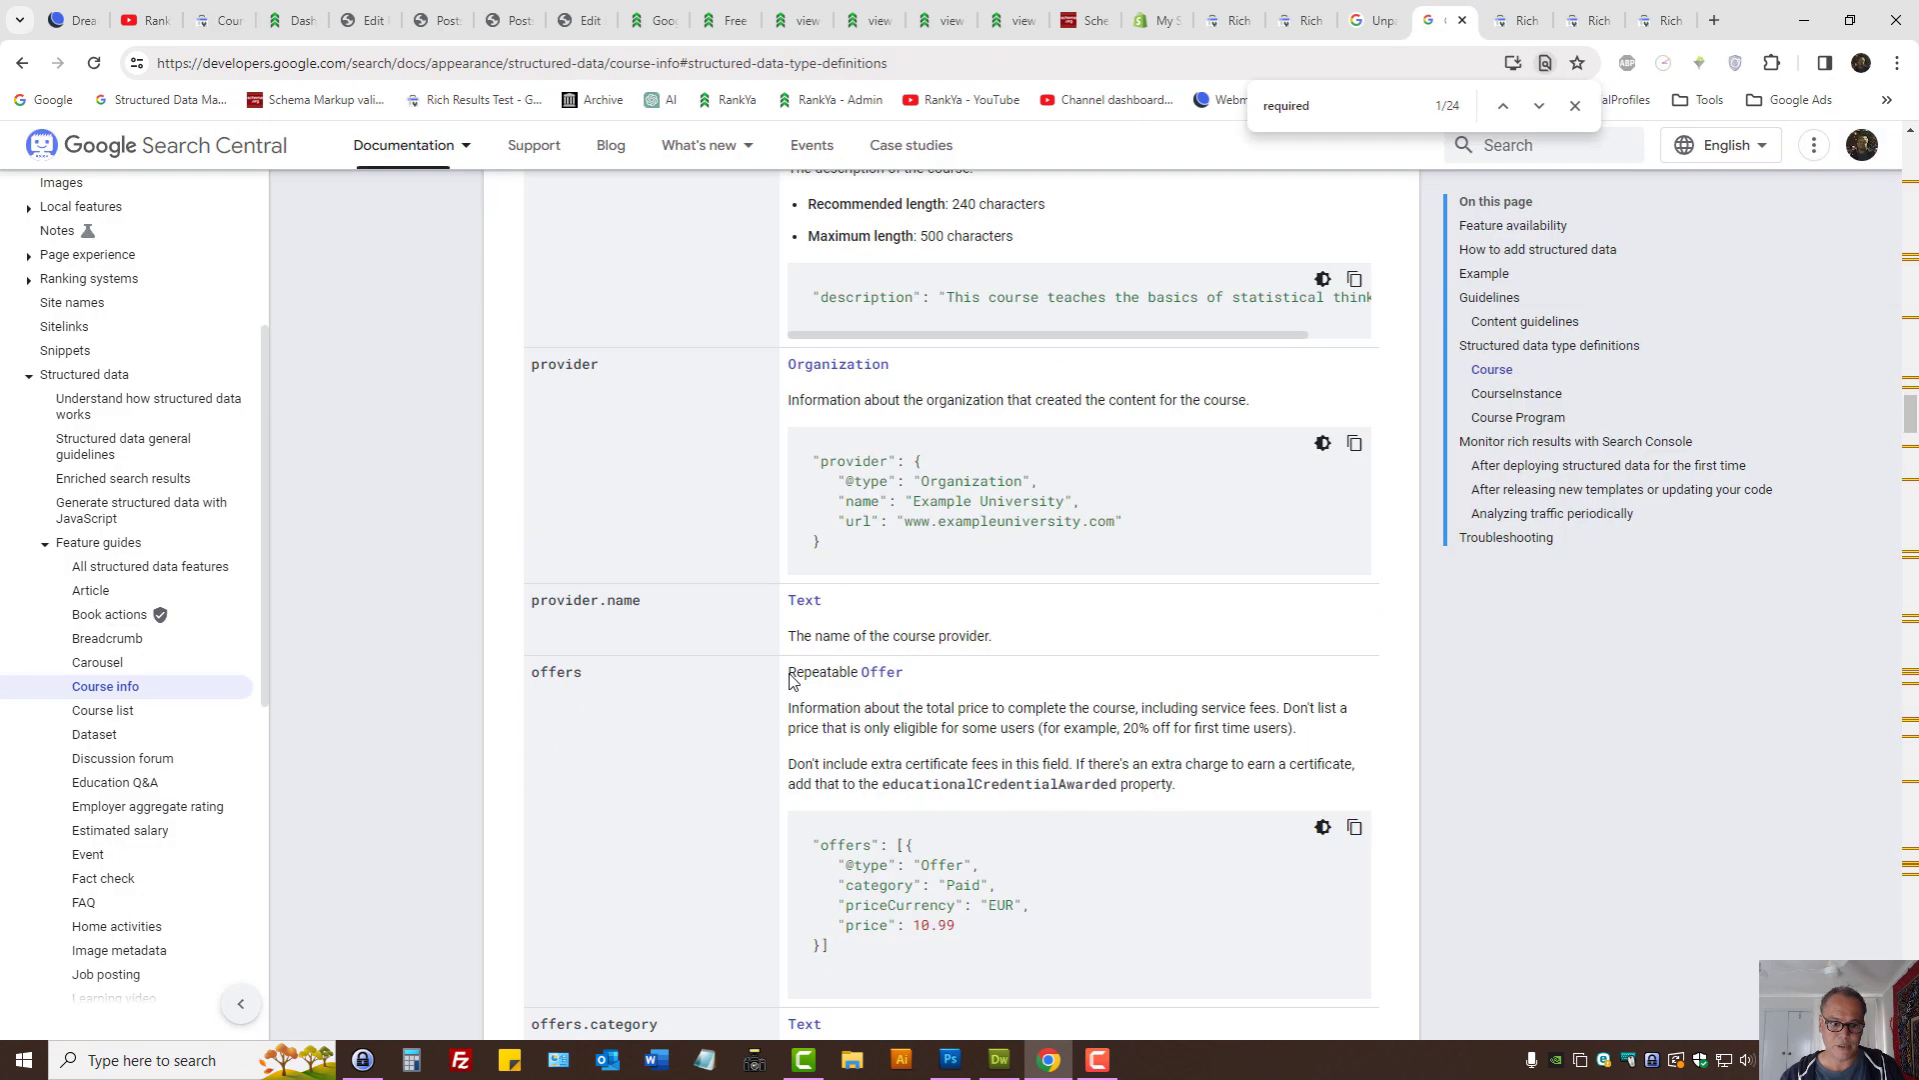
pyautogui.scroll(-10, 790, 678)
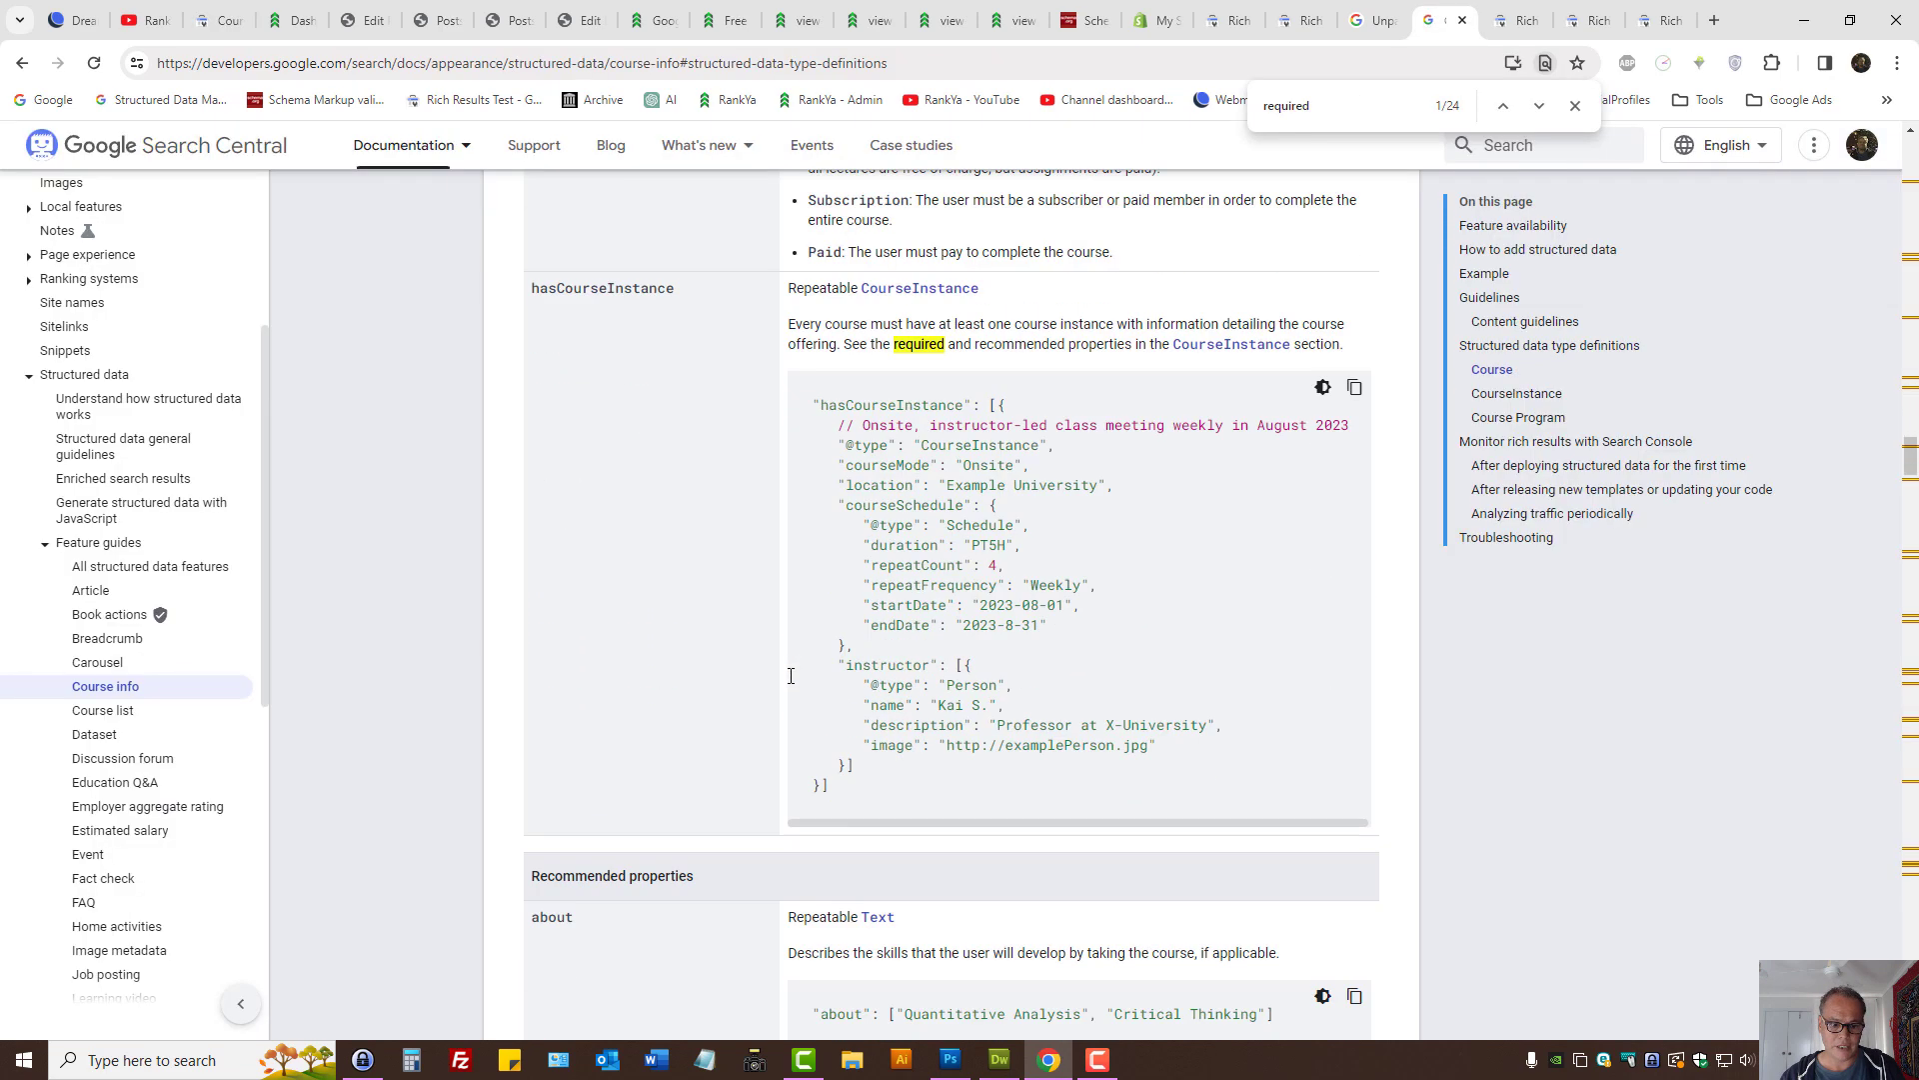
pyautogui.doubleClick(577, 289)
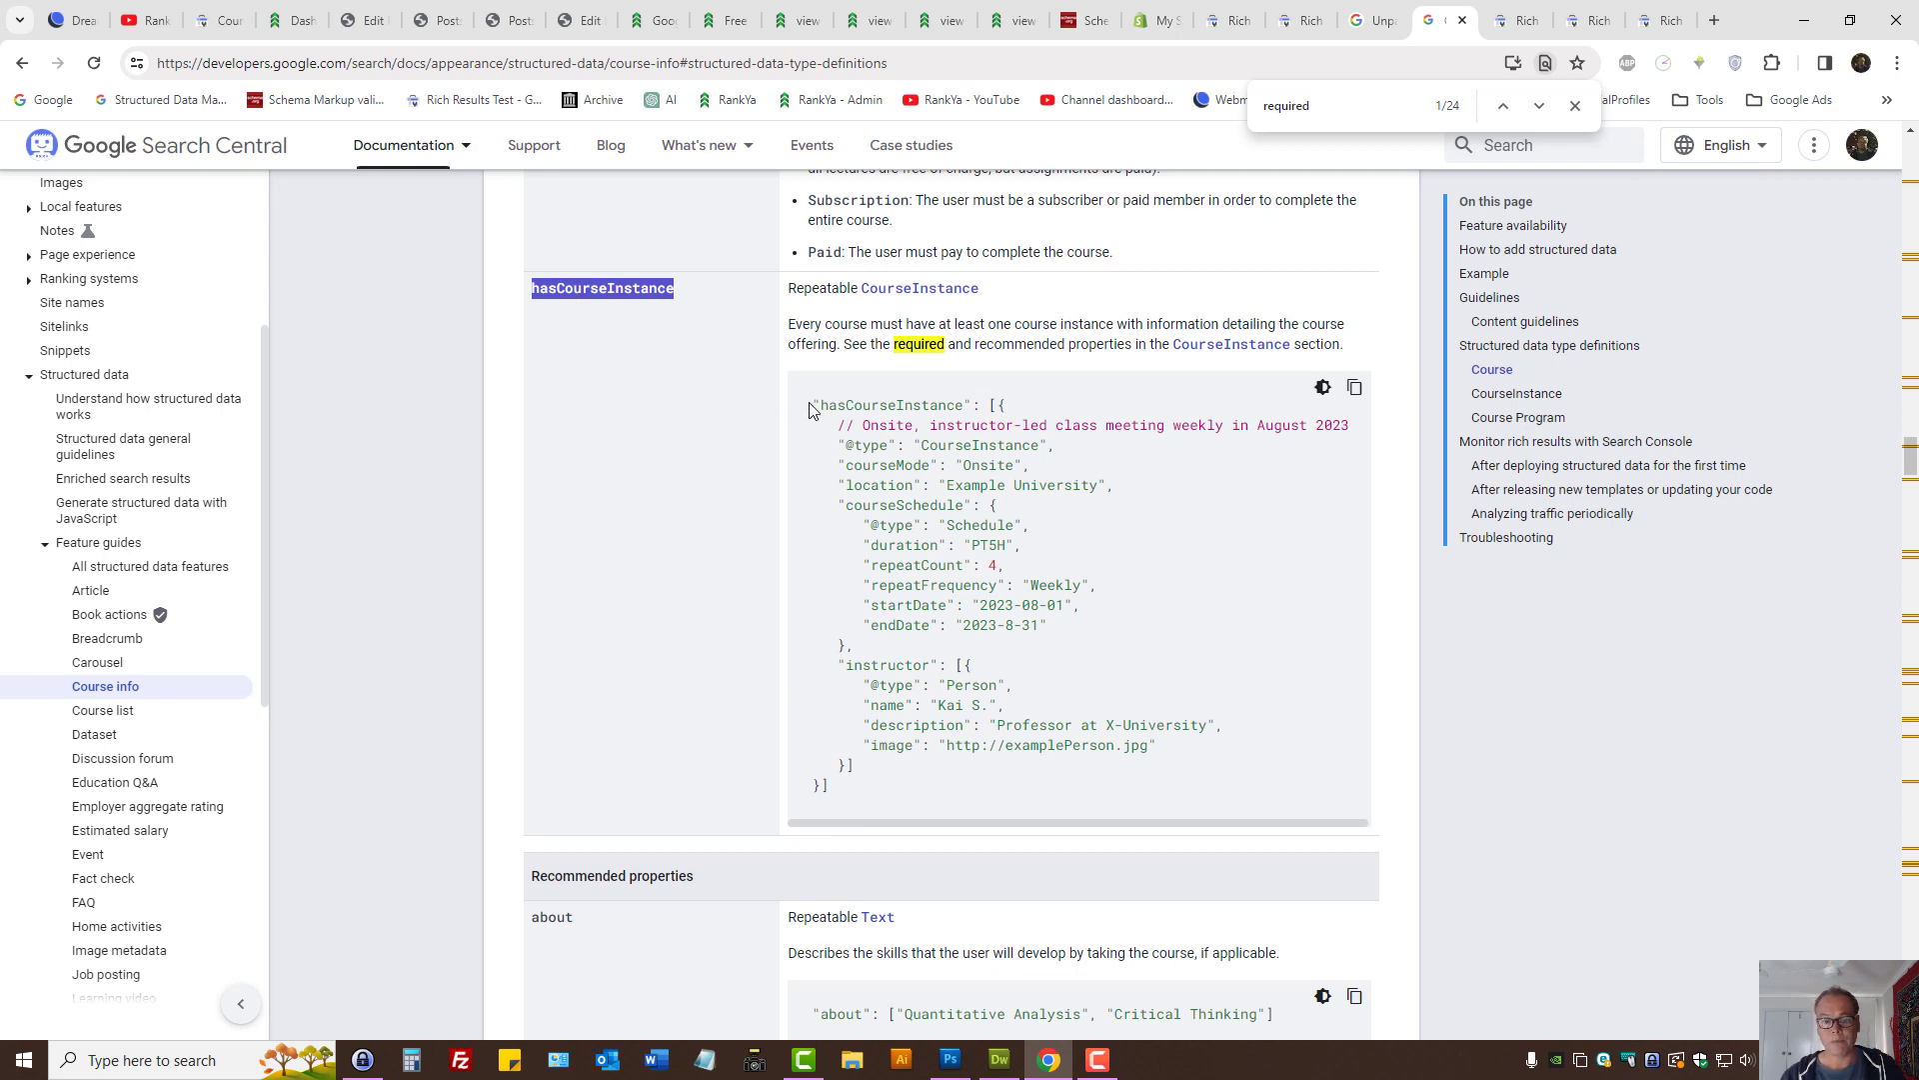
pyautogui.moveTo(812, 410); pyautogui.dragTo(870, 775)
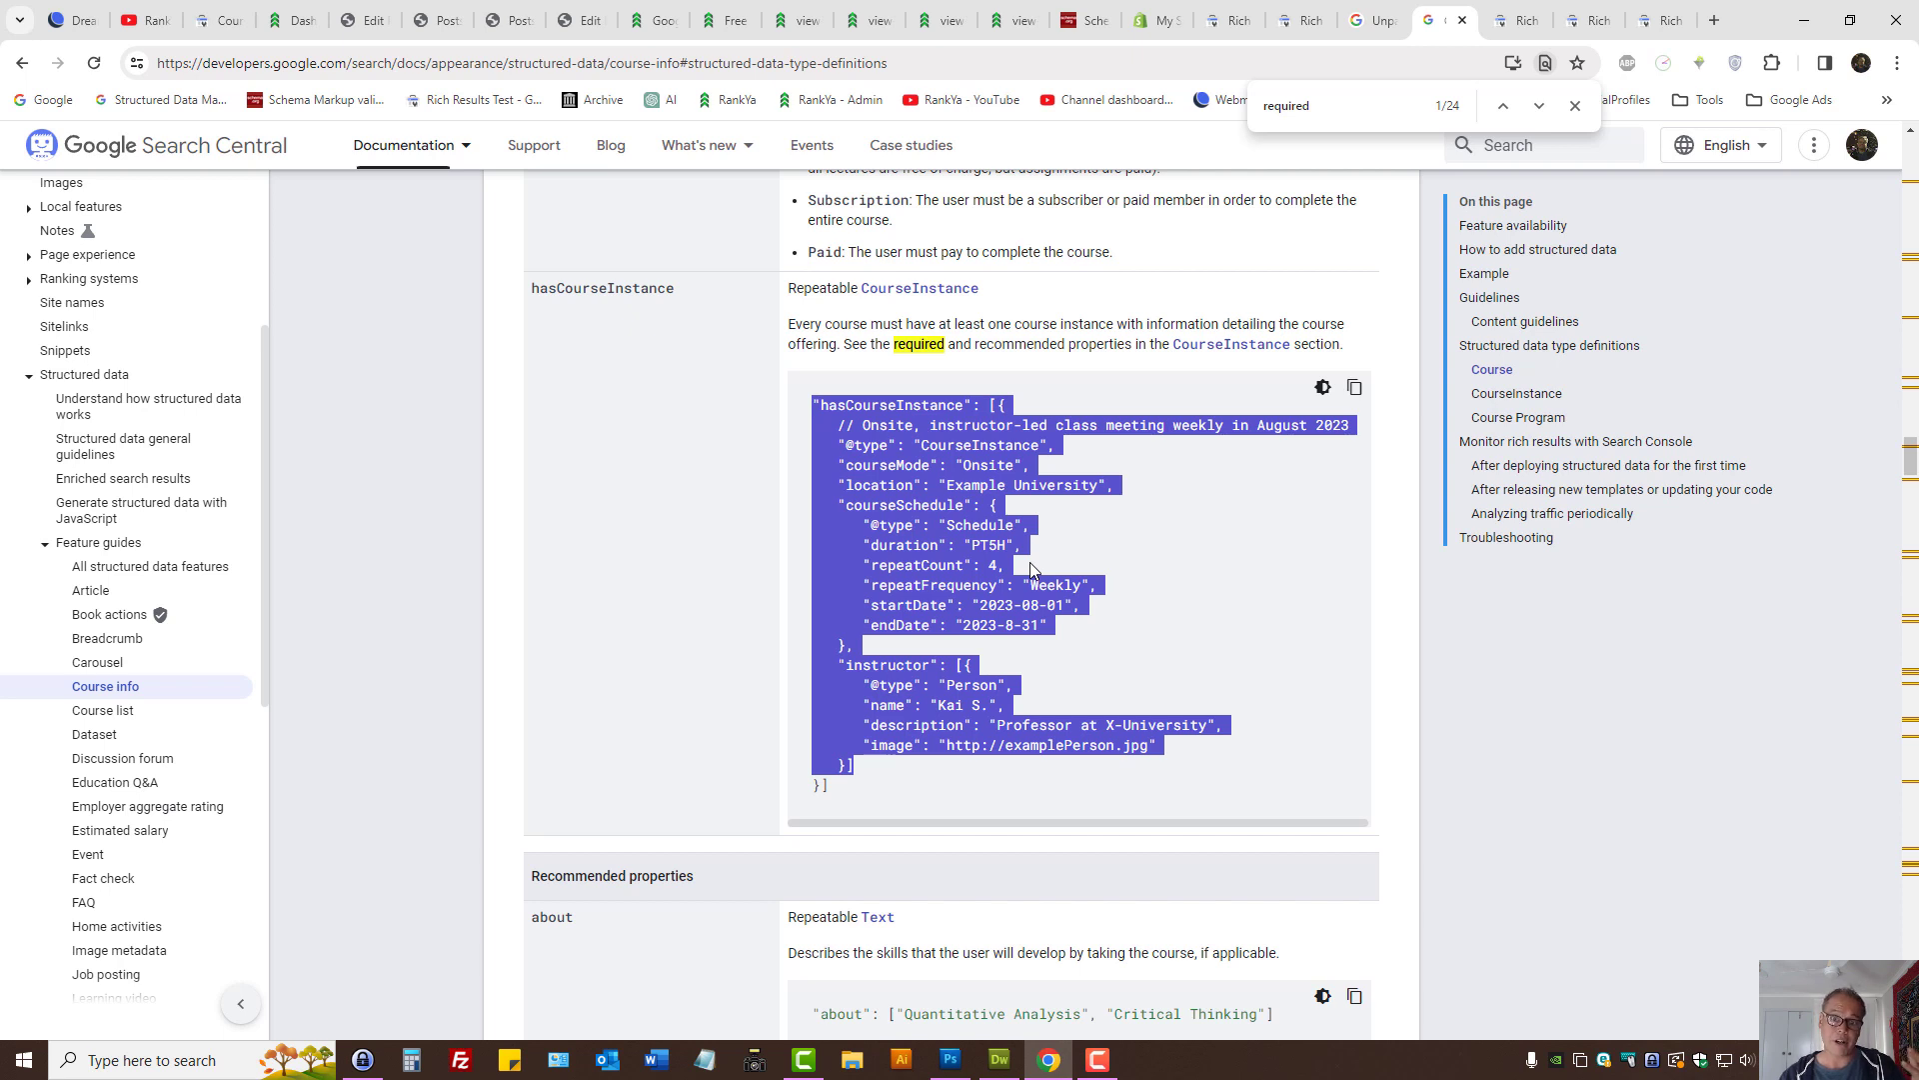
pyautogui.doubleClick(602, 289)
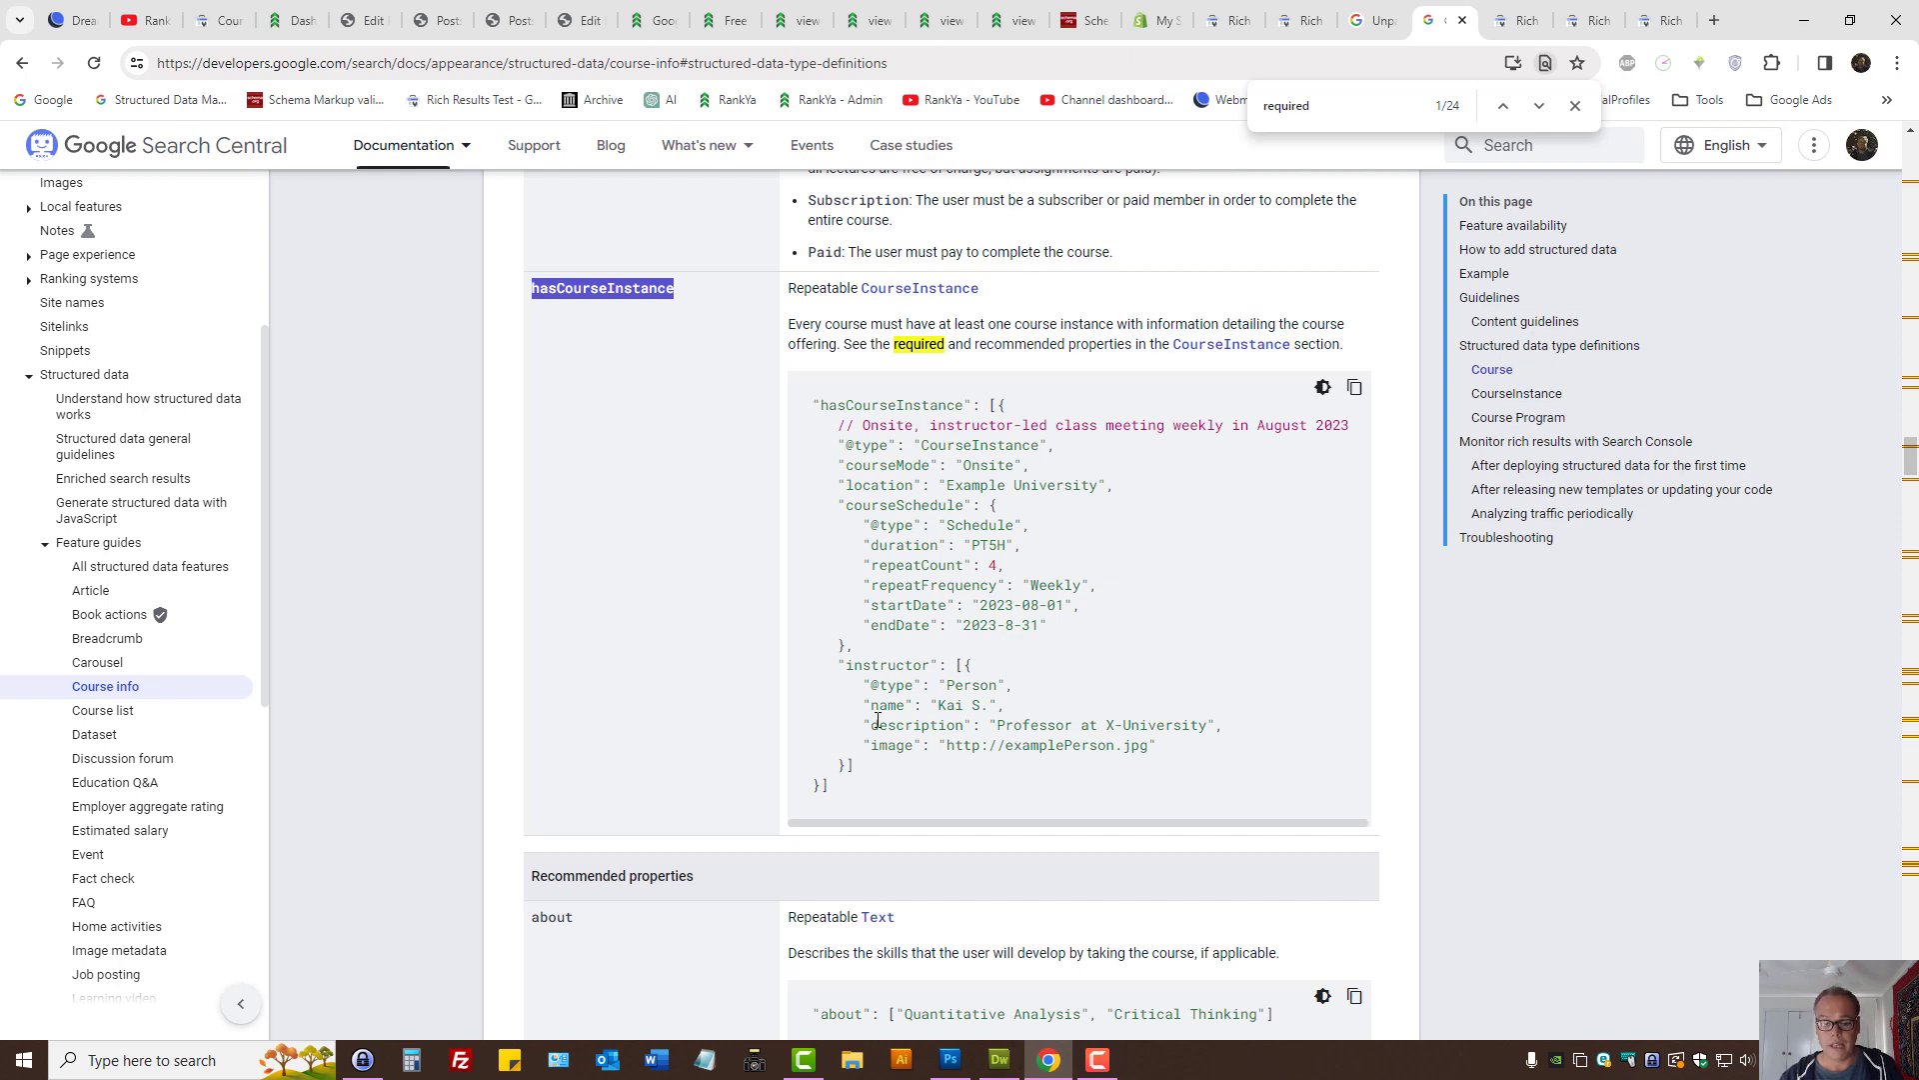
pyautogui.moveTo(868, 789); pyautogui.dragTo(810, 409)
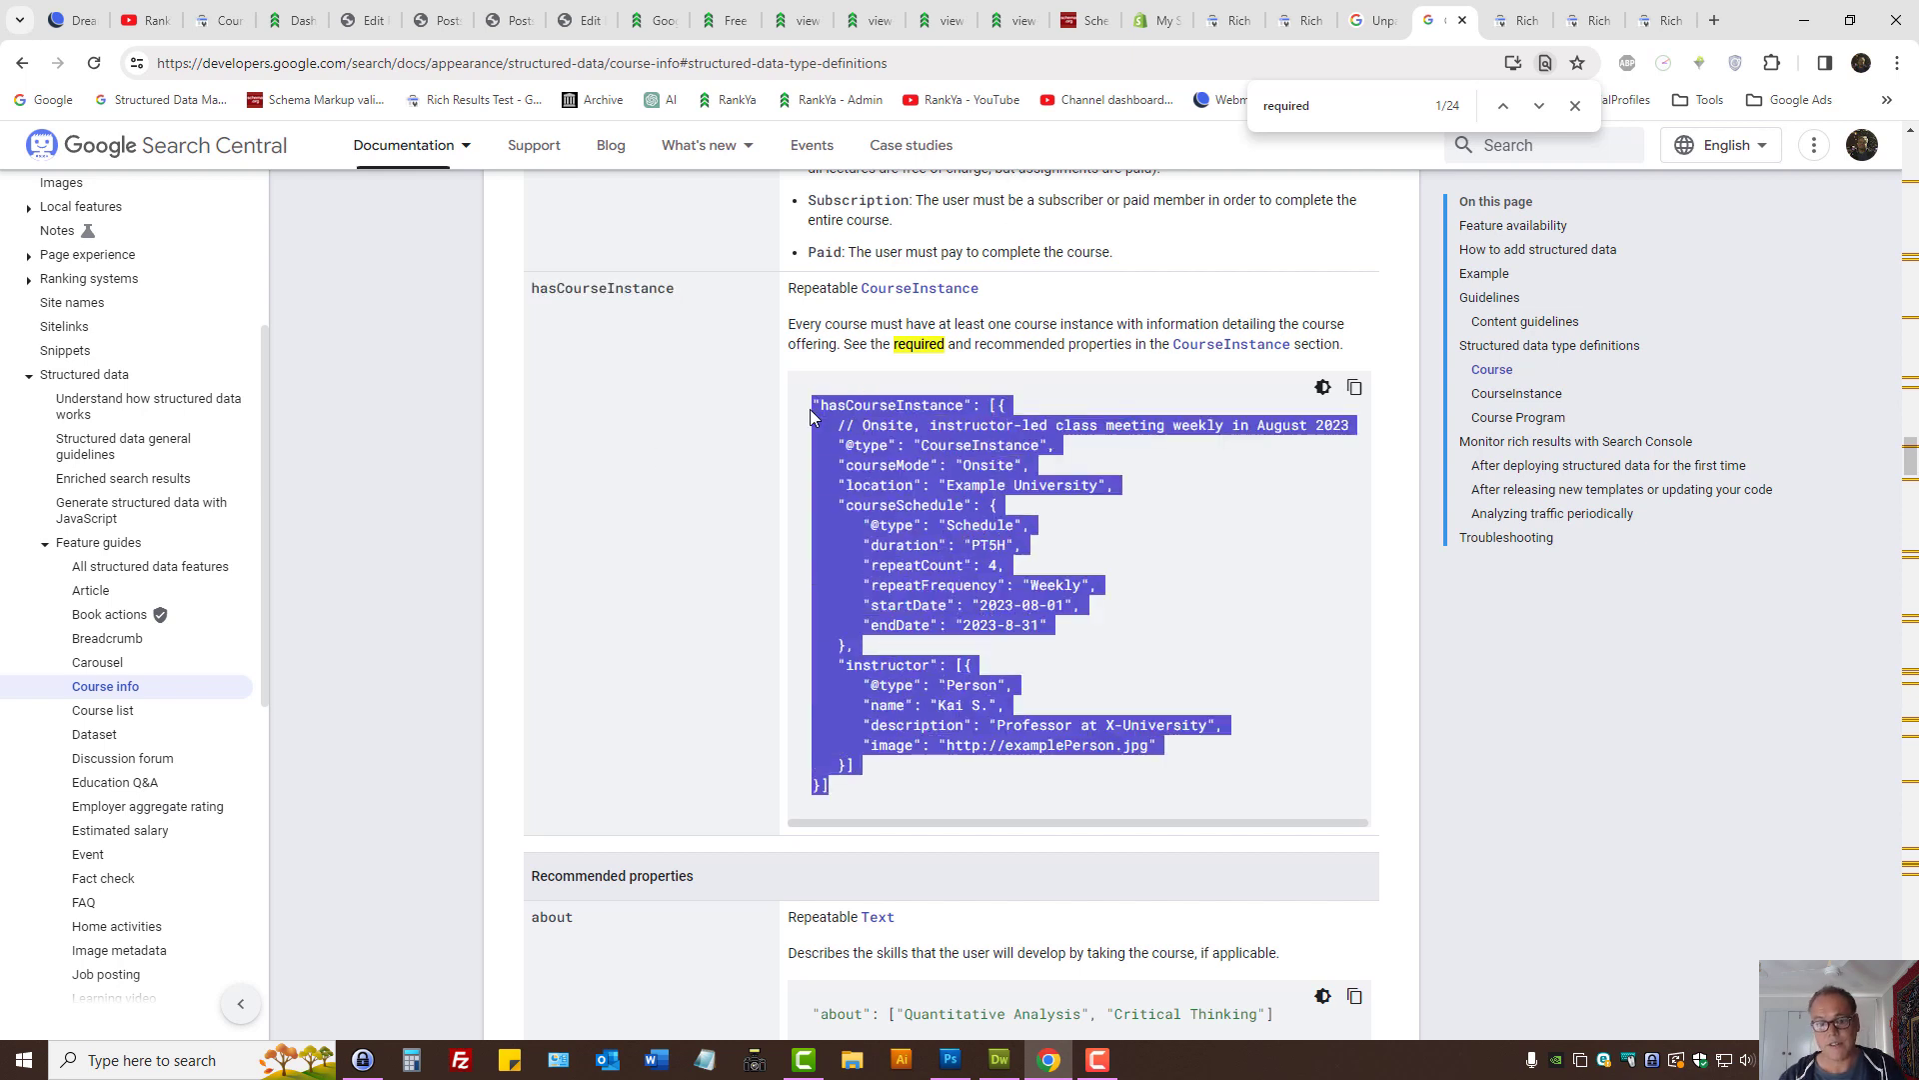
pyautogui.click(966, 490)
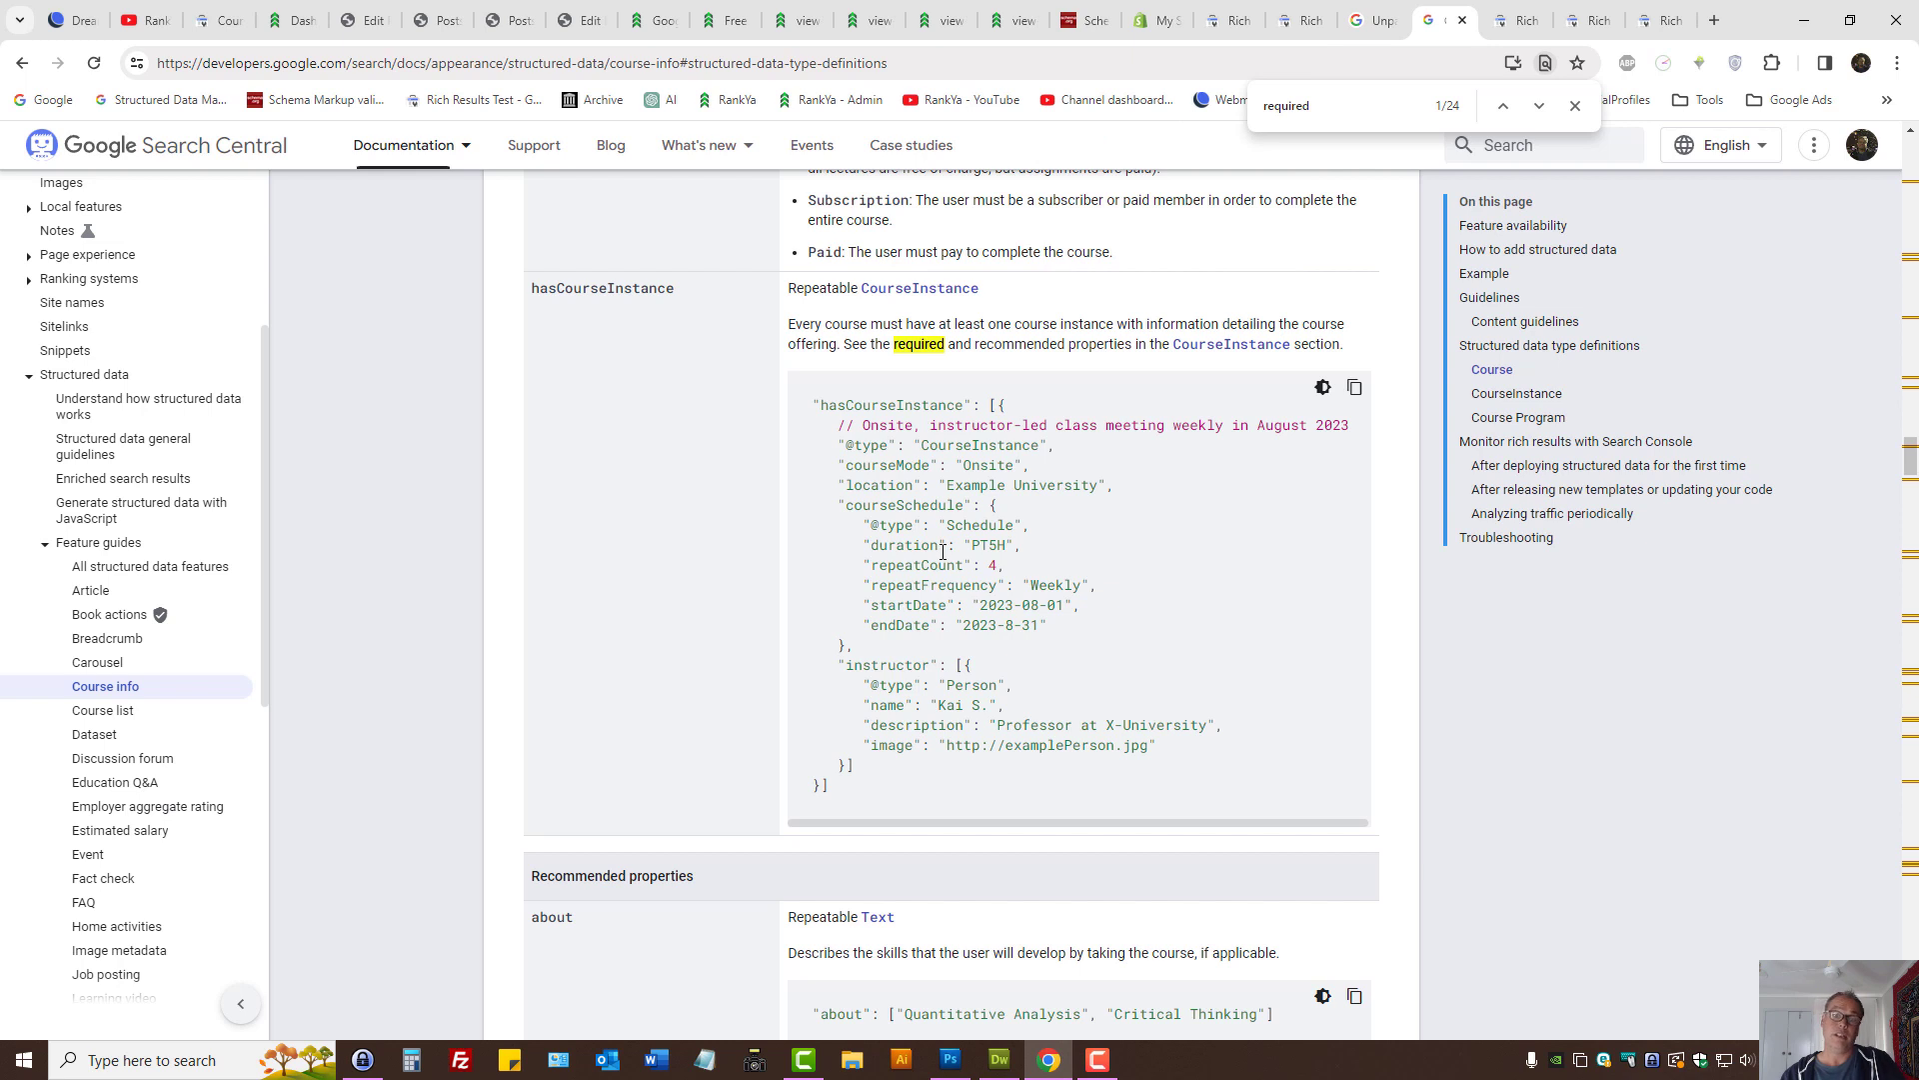
# Step: Switch to Schema.org, search for "hasCourseInstance" and open that property's page
pyautogui.click(1071, 21)
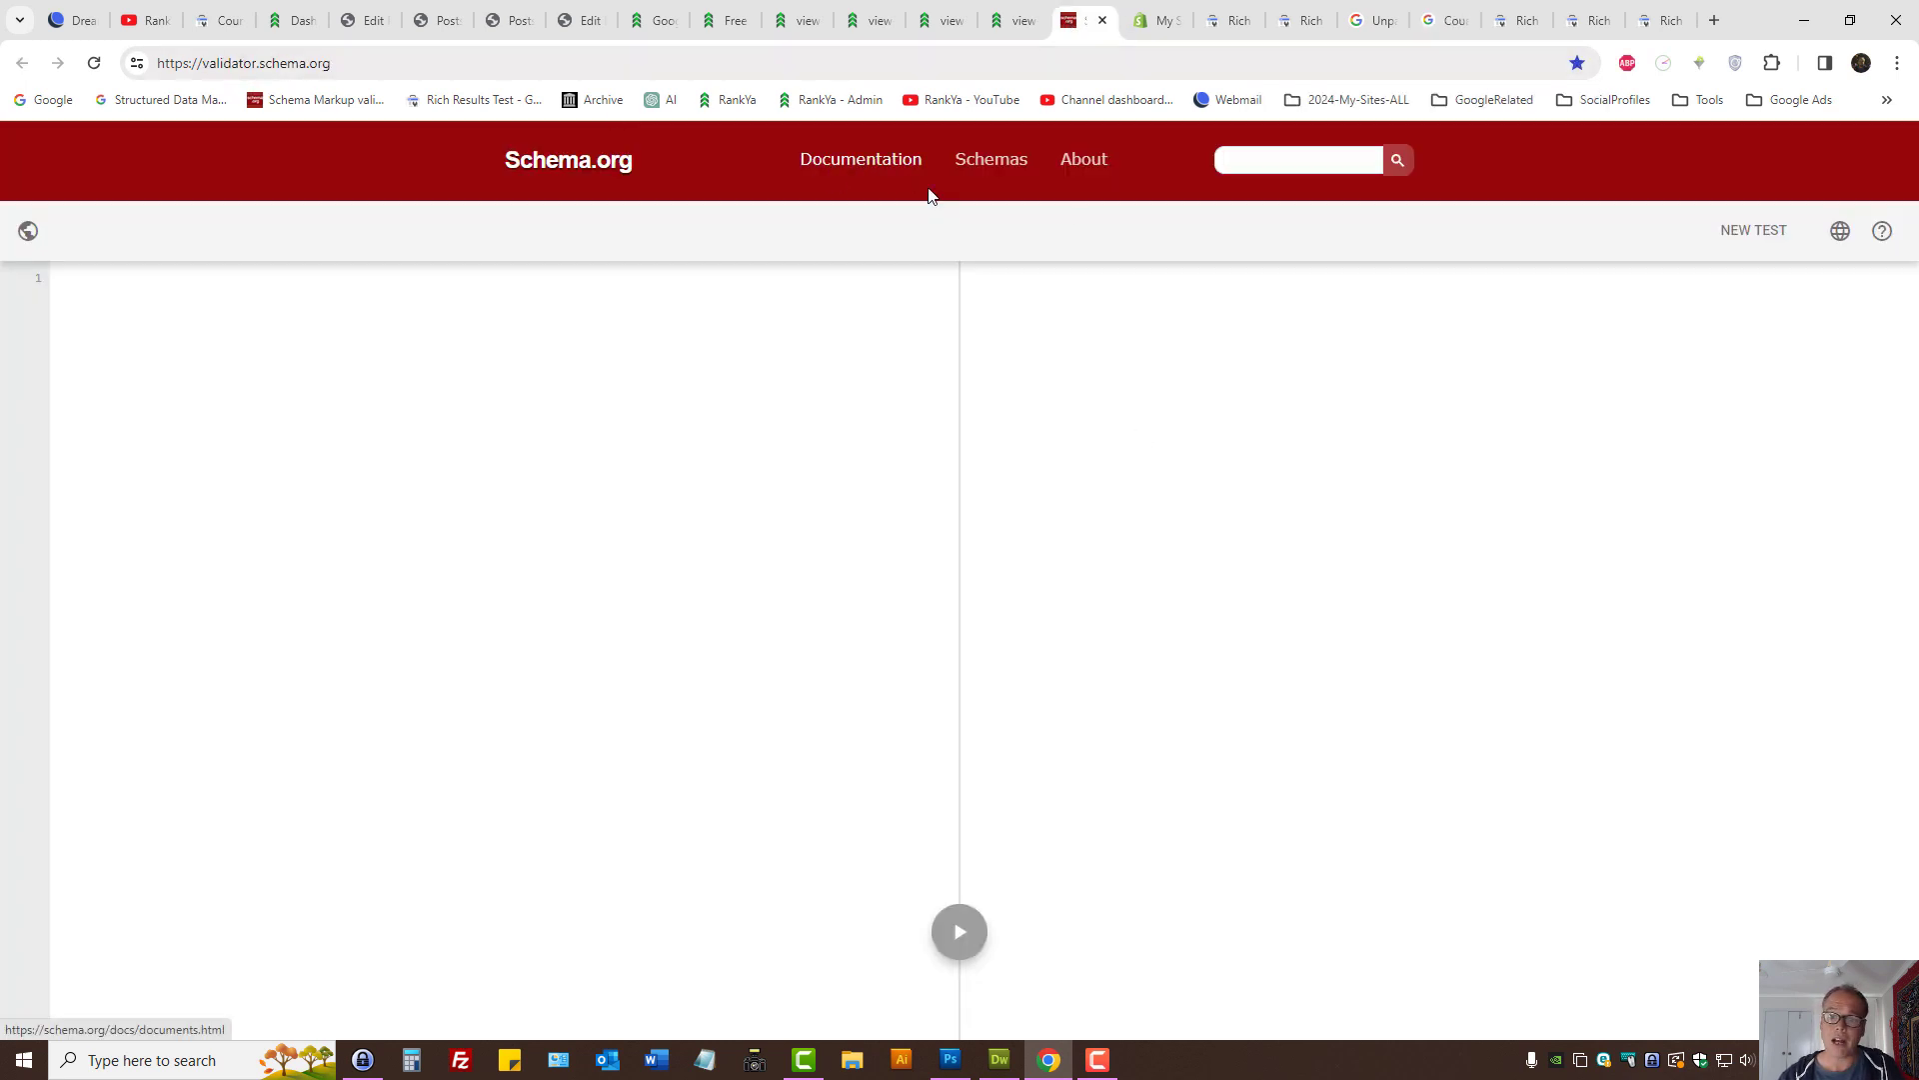
pyautogui.click(1286, 160)
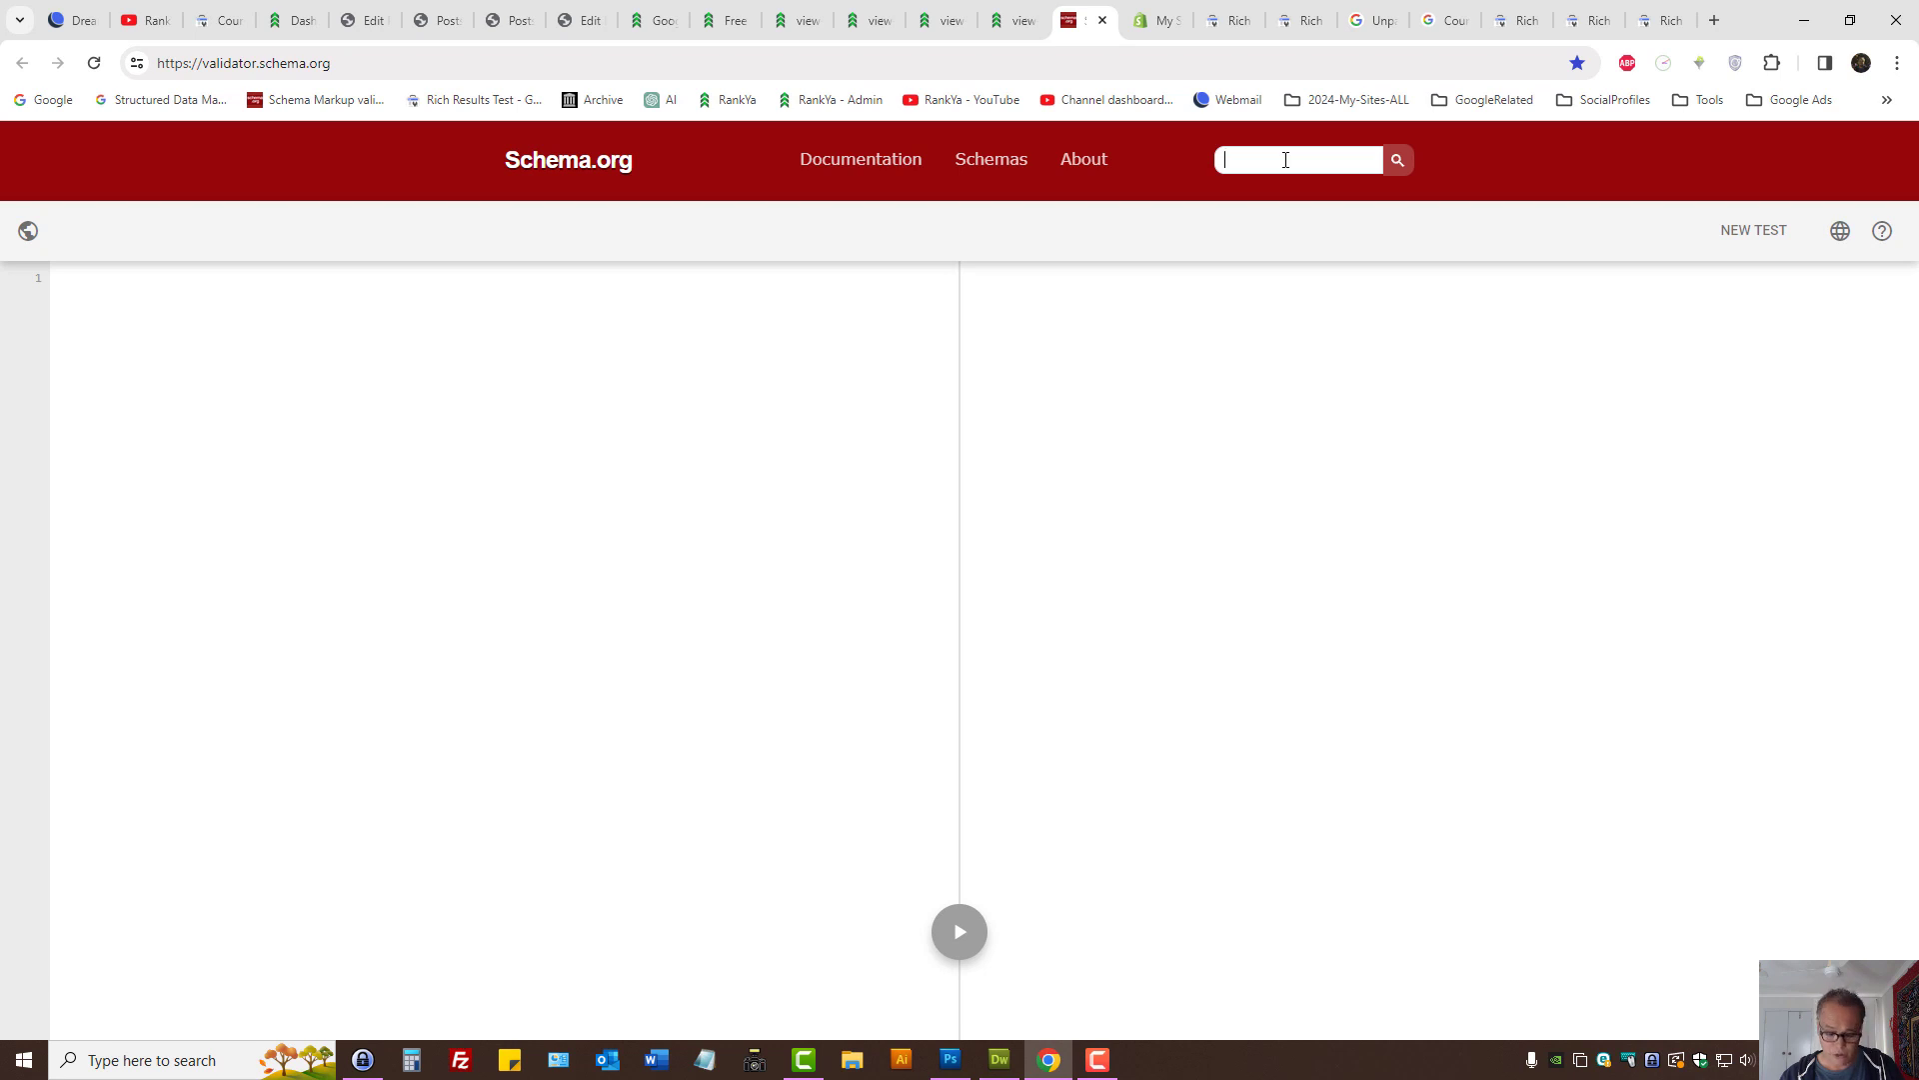
pyautogui.write('hasCourseInstance')
pyautogui.press('Return')
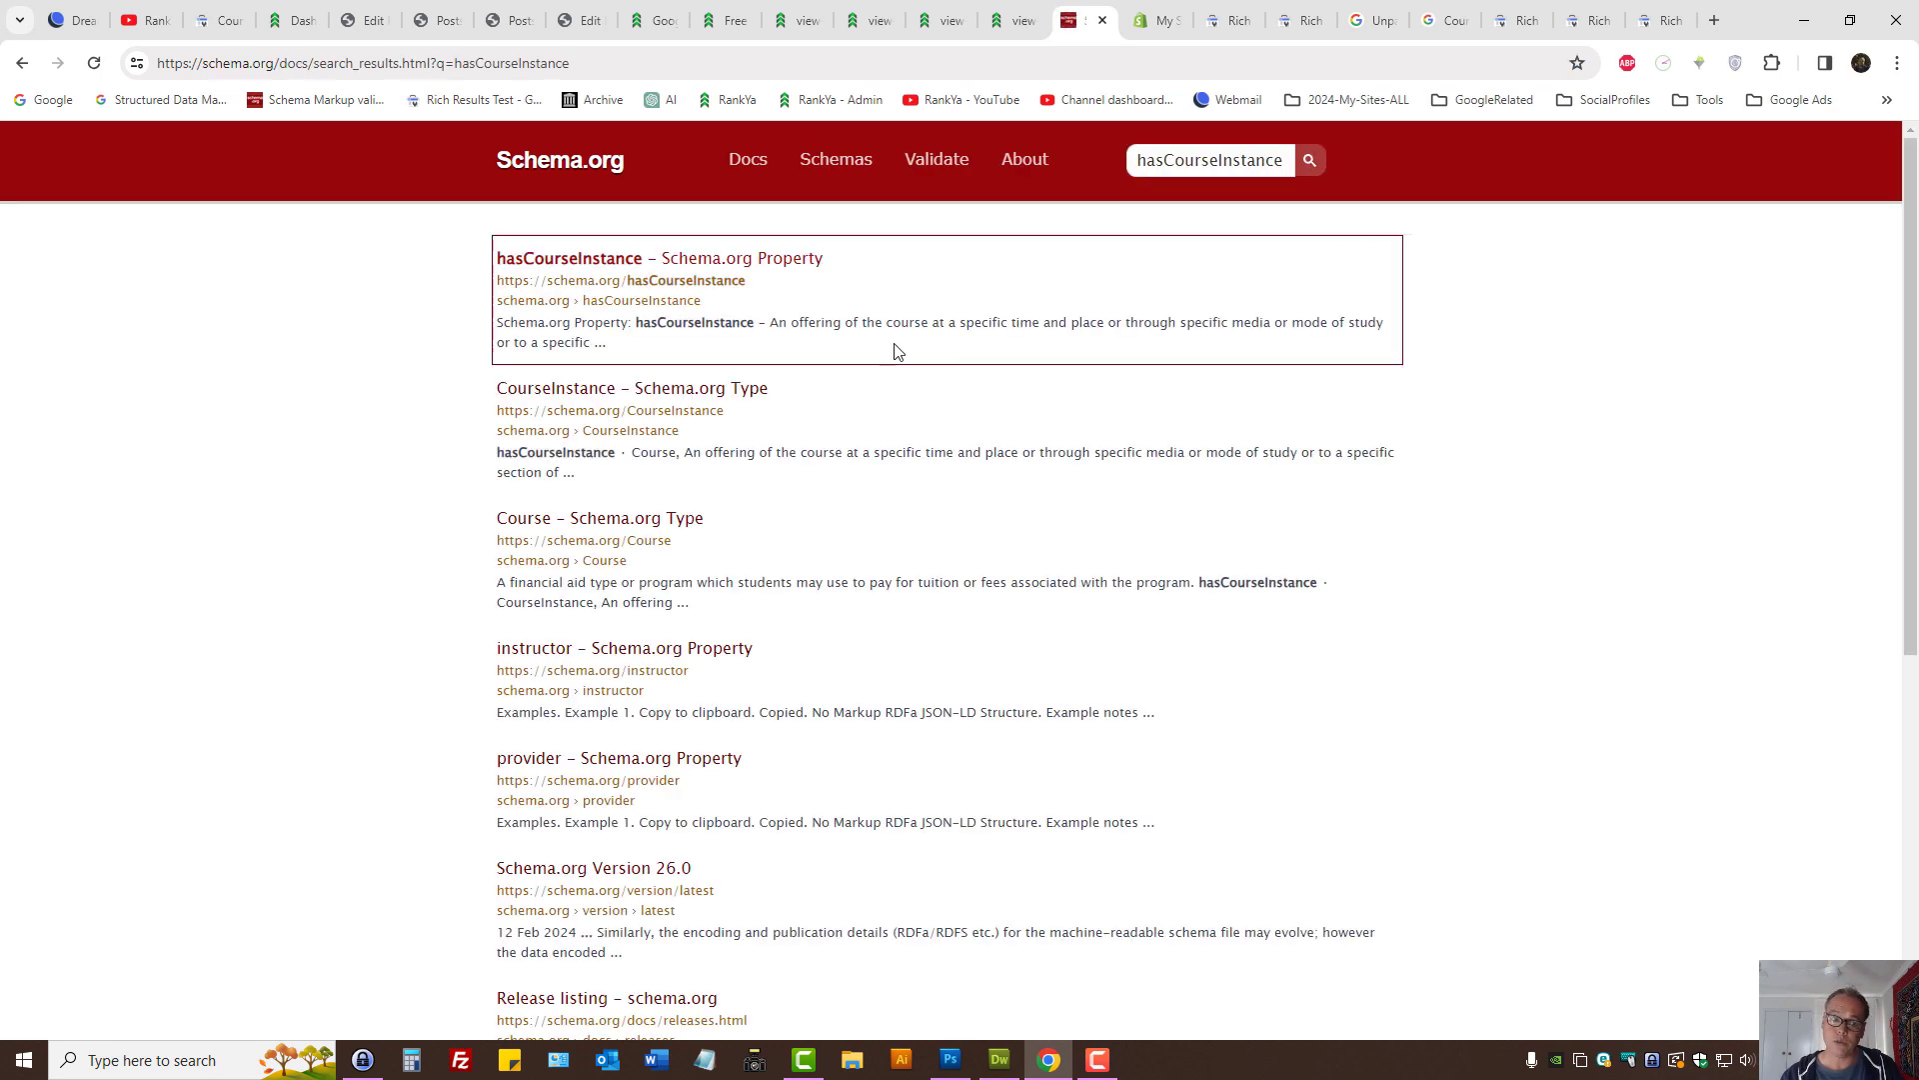
pyautogui.click(557, 273)
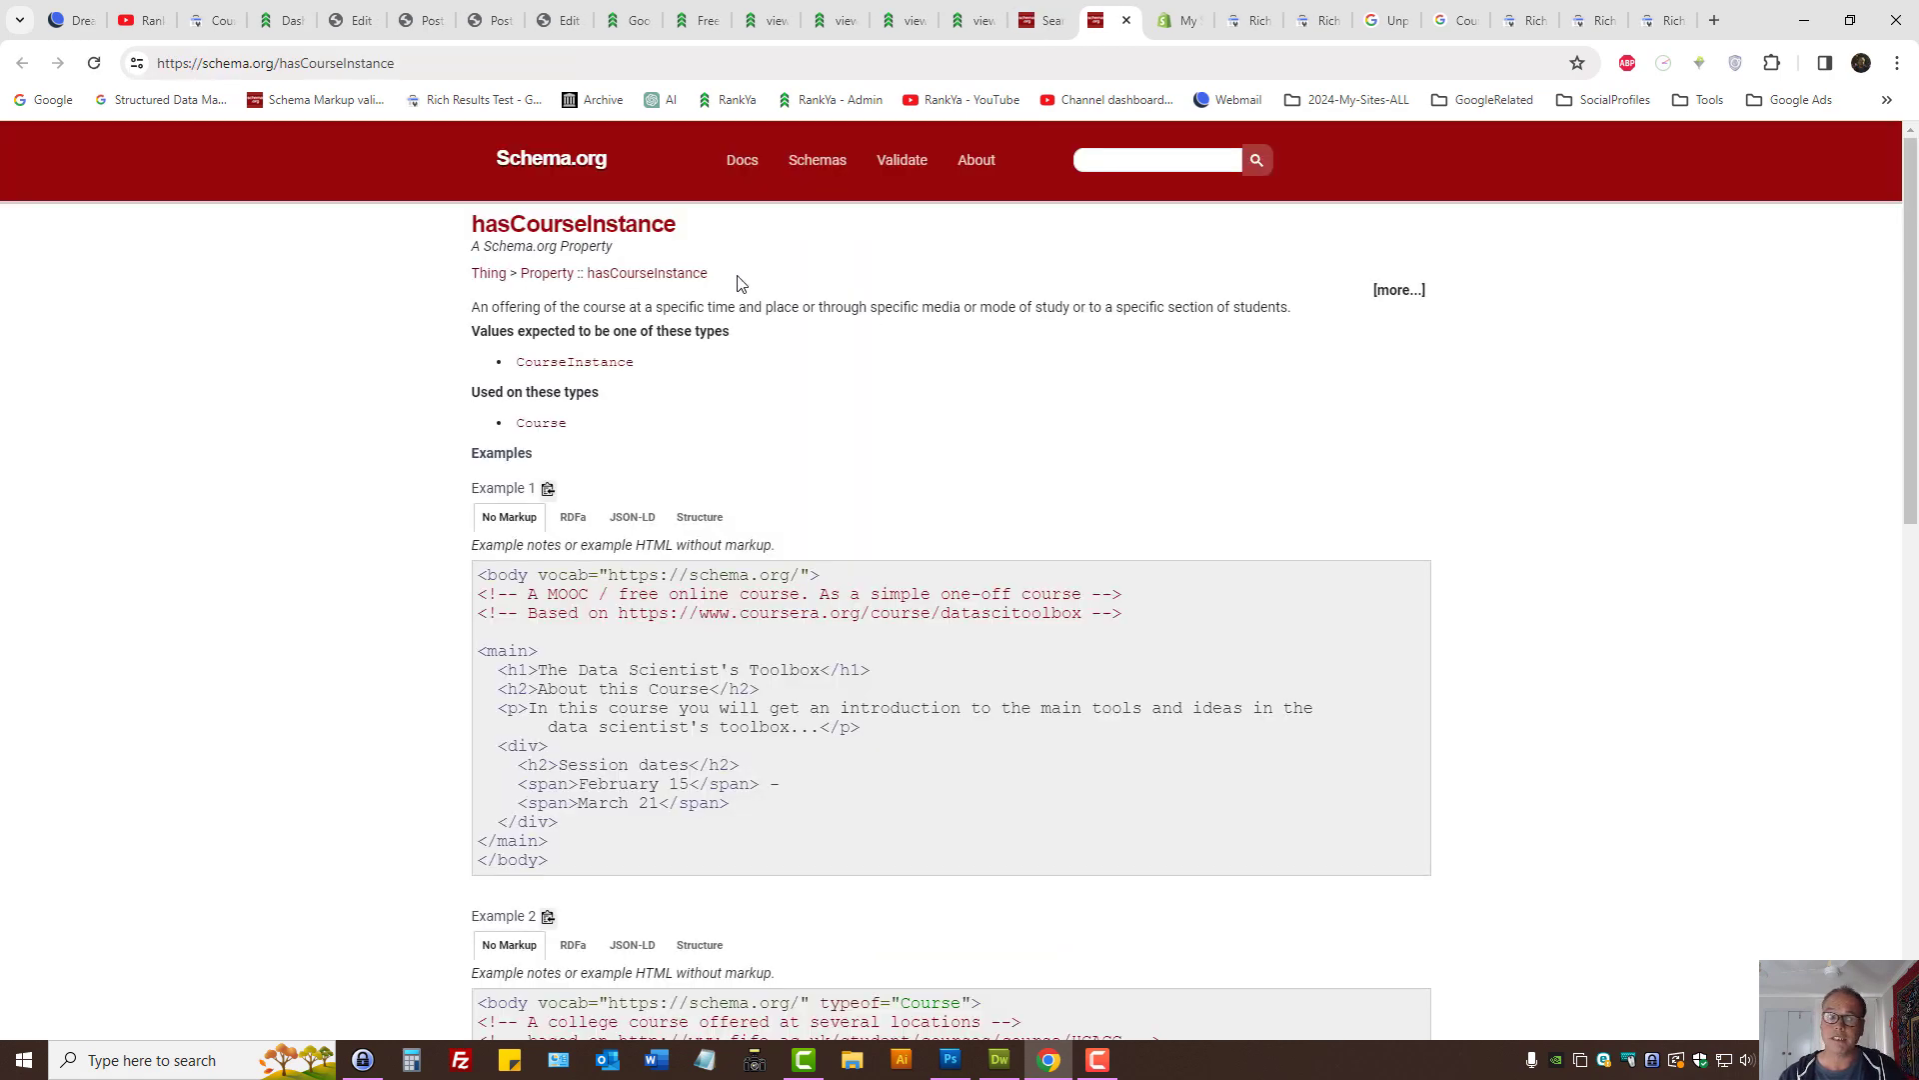
# Step: Read the hasCourseInstance definition and view the JSON-LD versions of Example 1 and Example 2
pyautogui.moveTo(474, 307); pyautogui.dragTo(1306, 314)
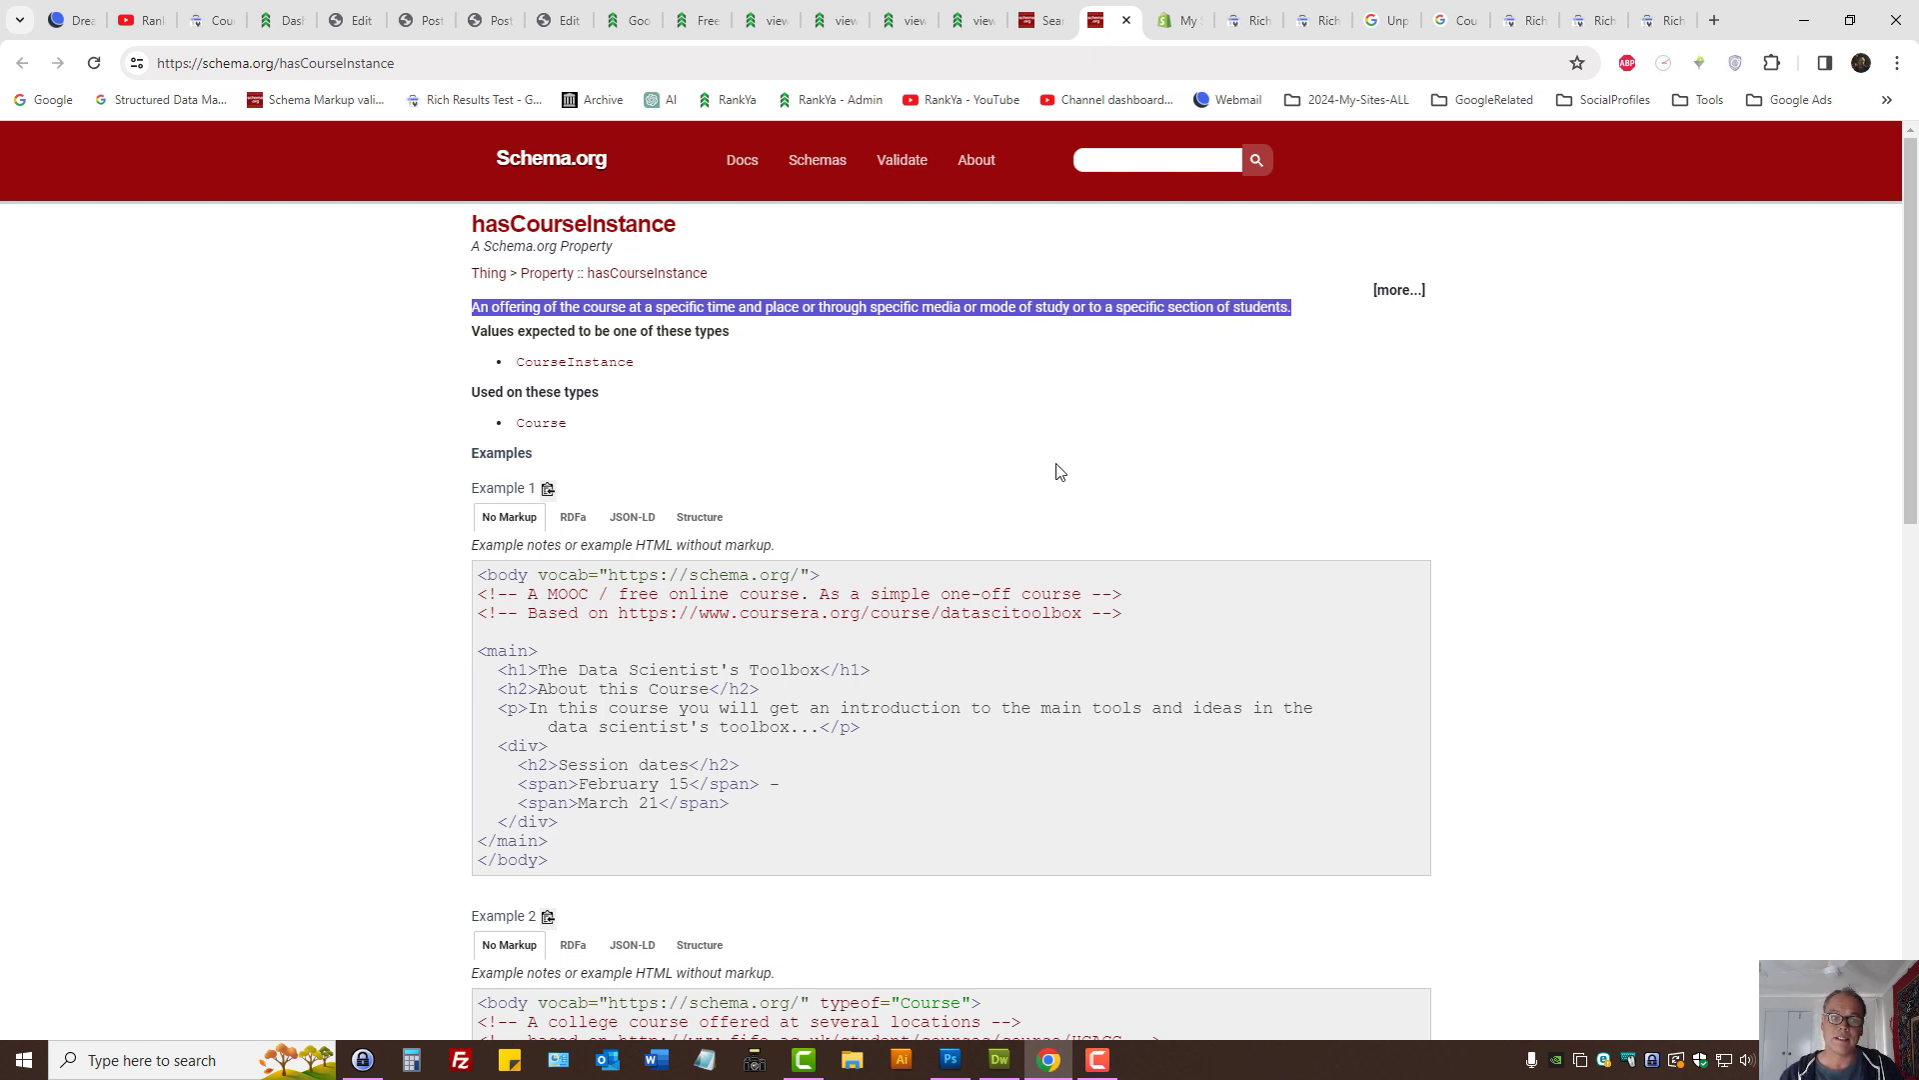
pyautogui.click(629, 519)
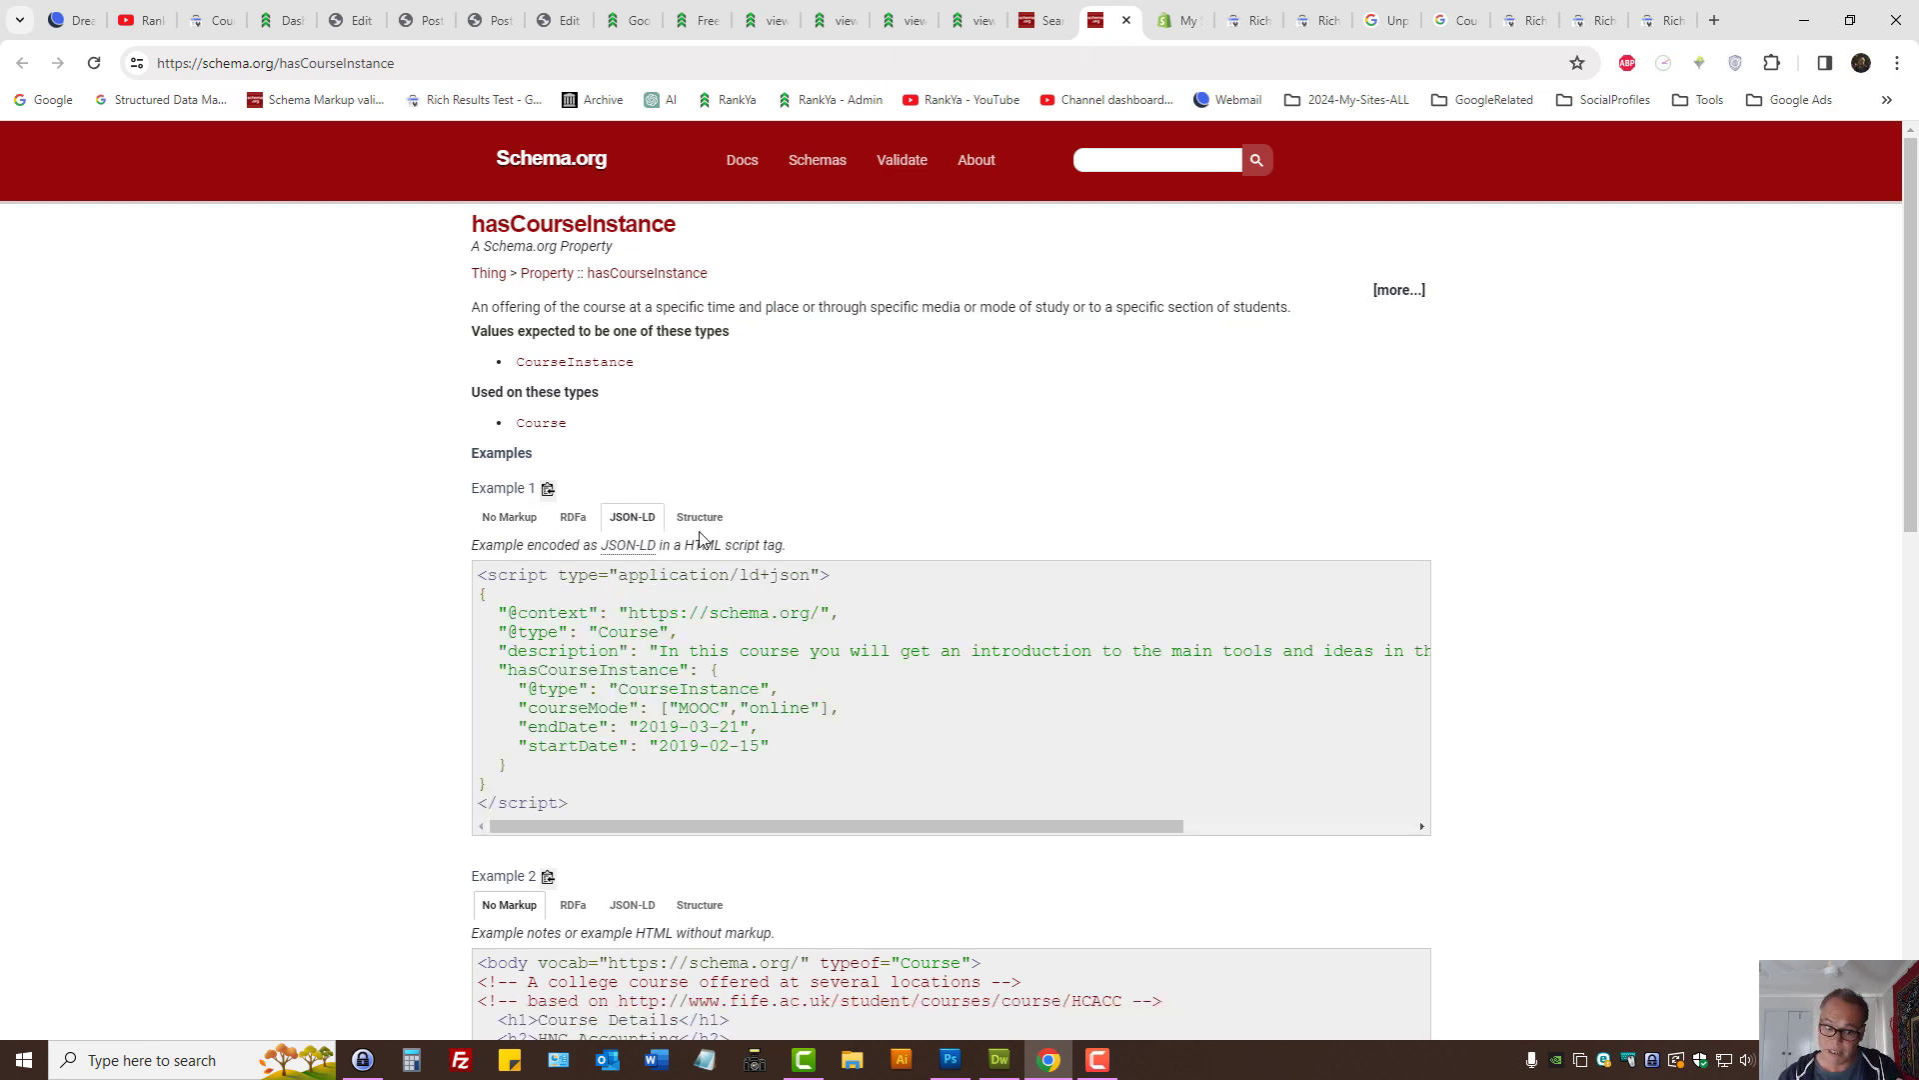
pyautogui.scroll(-3, 860, 556)
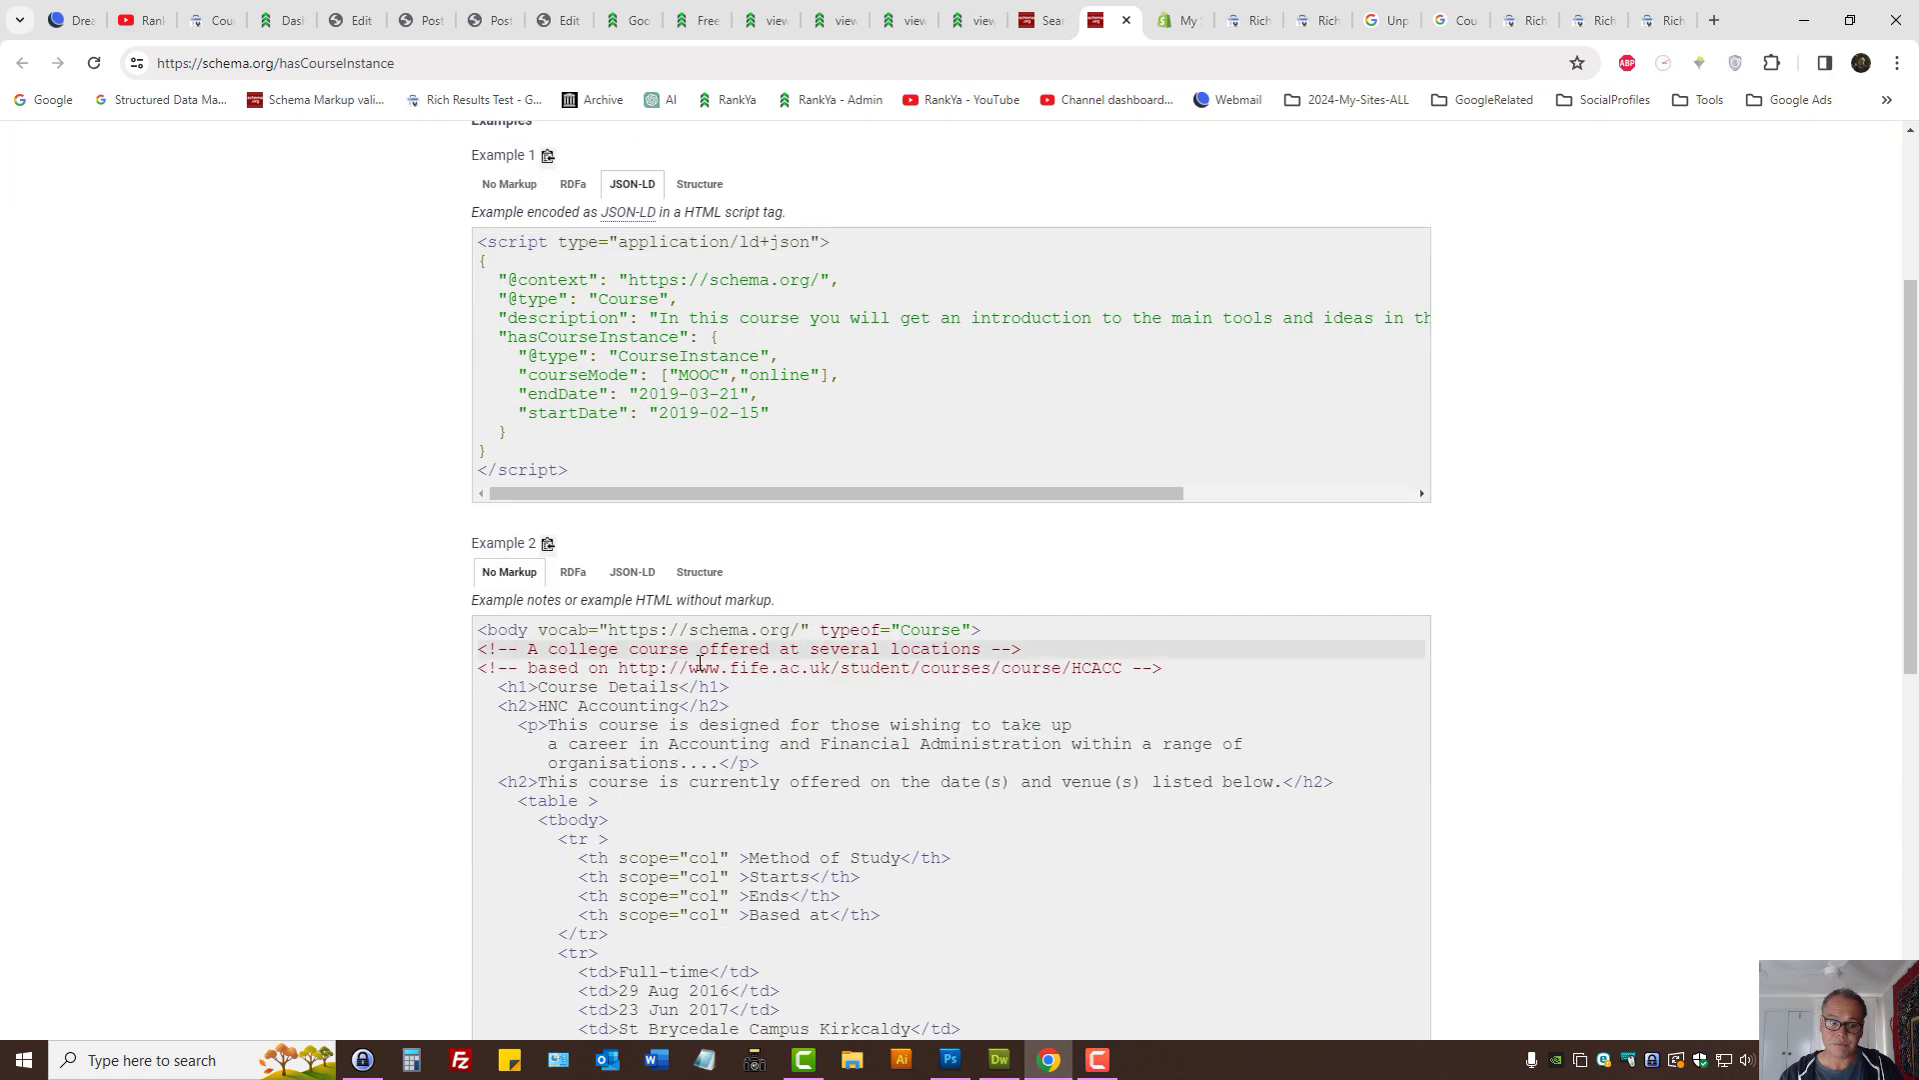
pyautogui.click(635, 580)
pyautogui.scroll(-3, 812, 576)
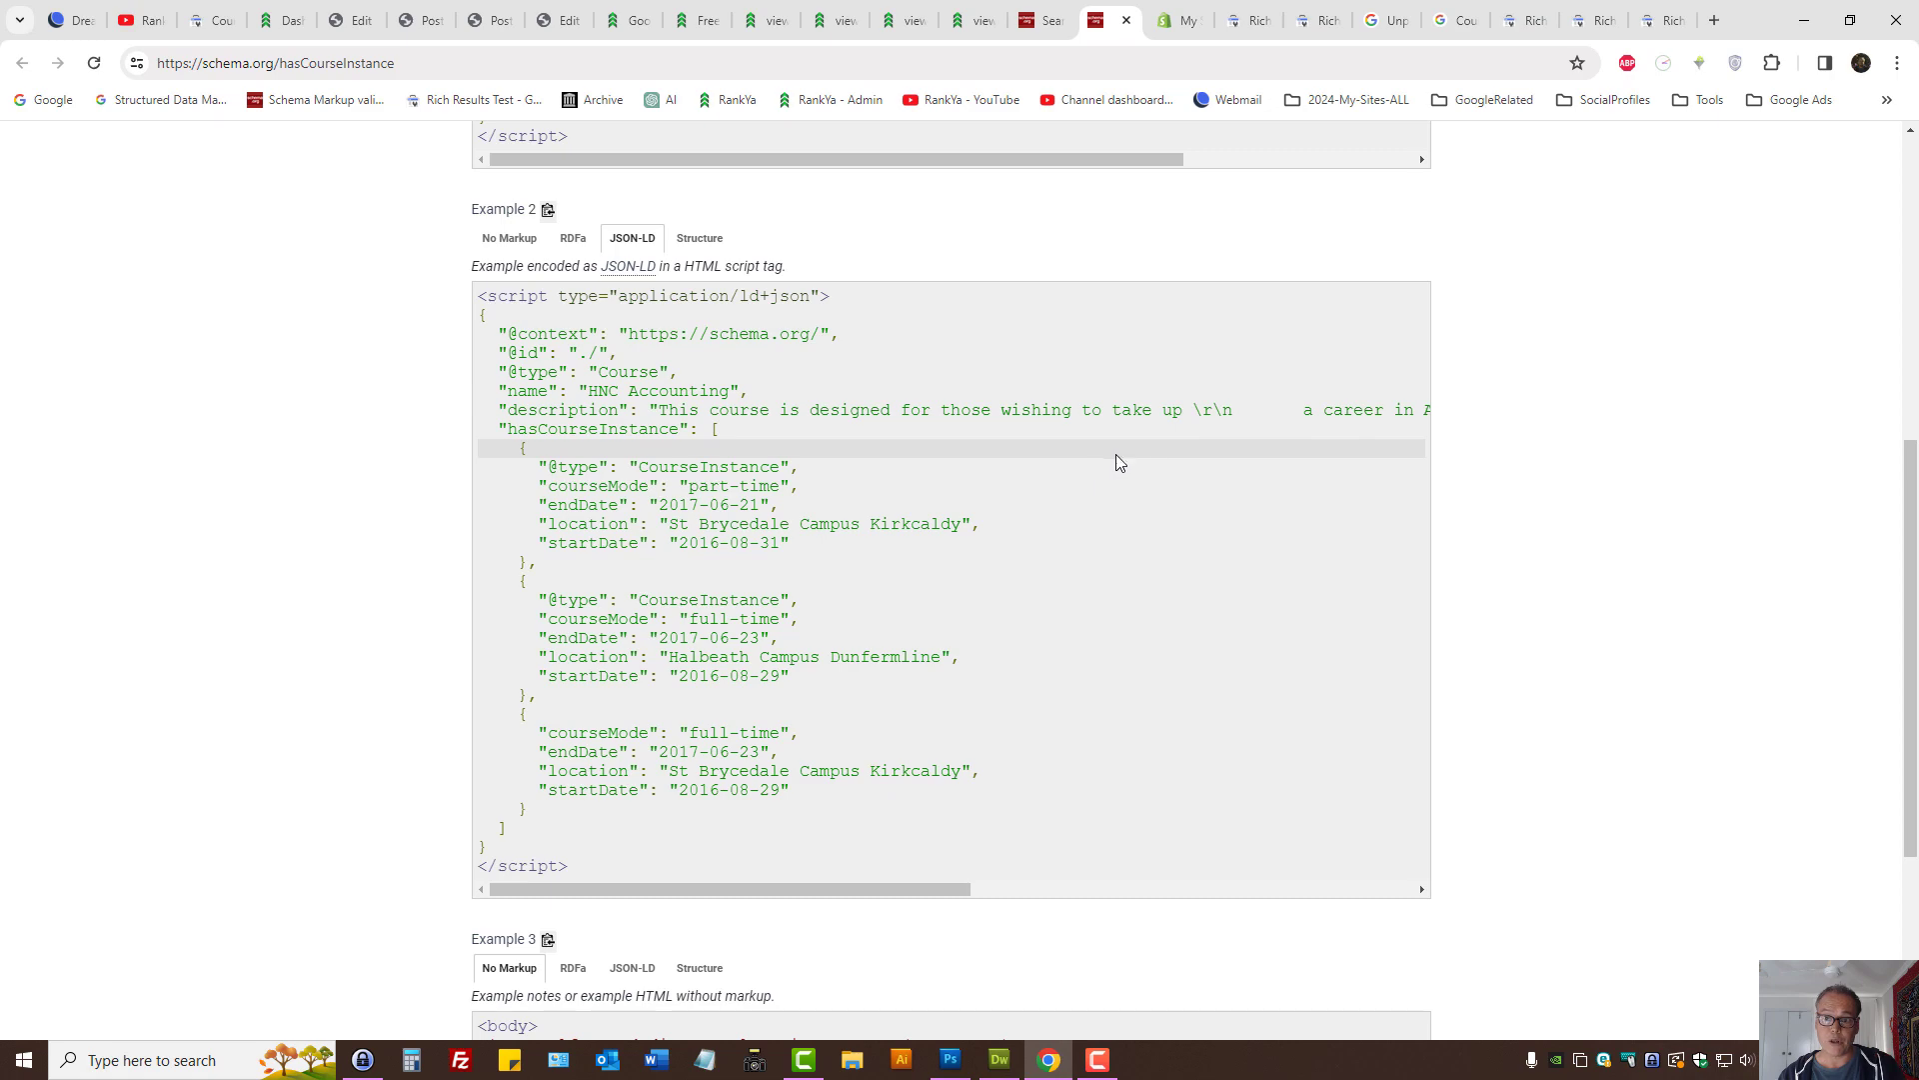
# Step: Return to Google's structured data documentation, open the FAQ guide and review its feature availability and JSON-LD example
pyautogui.click(1456, 24)
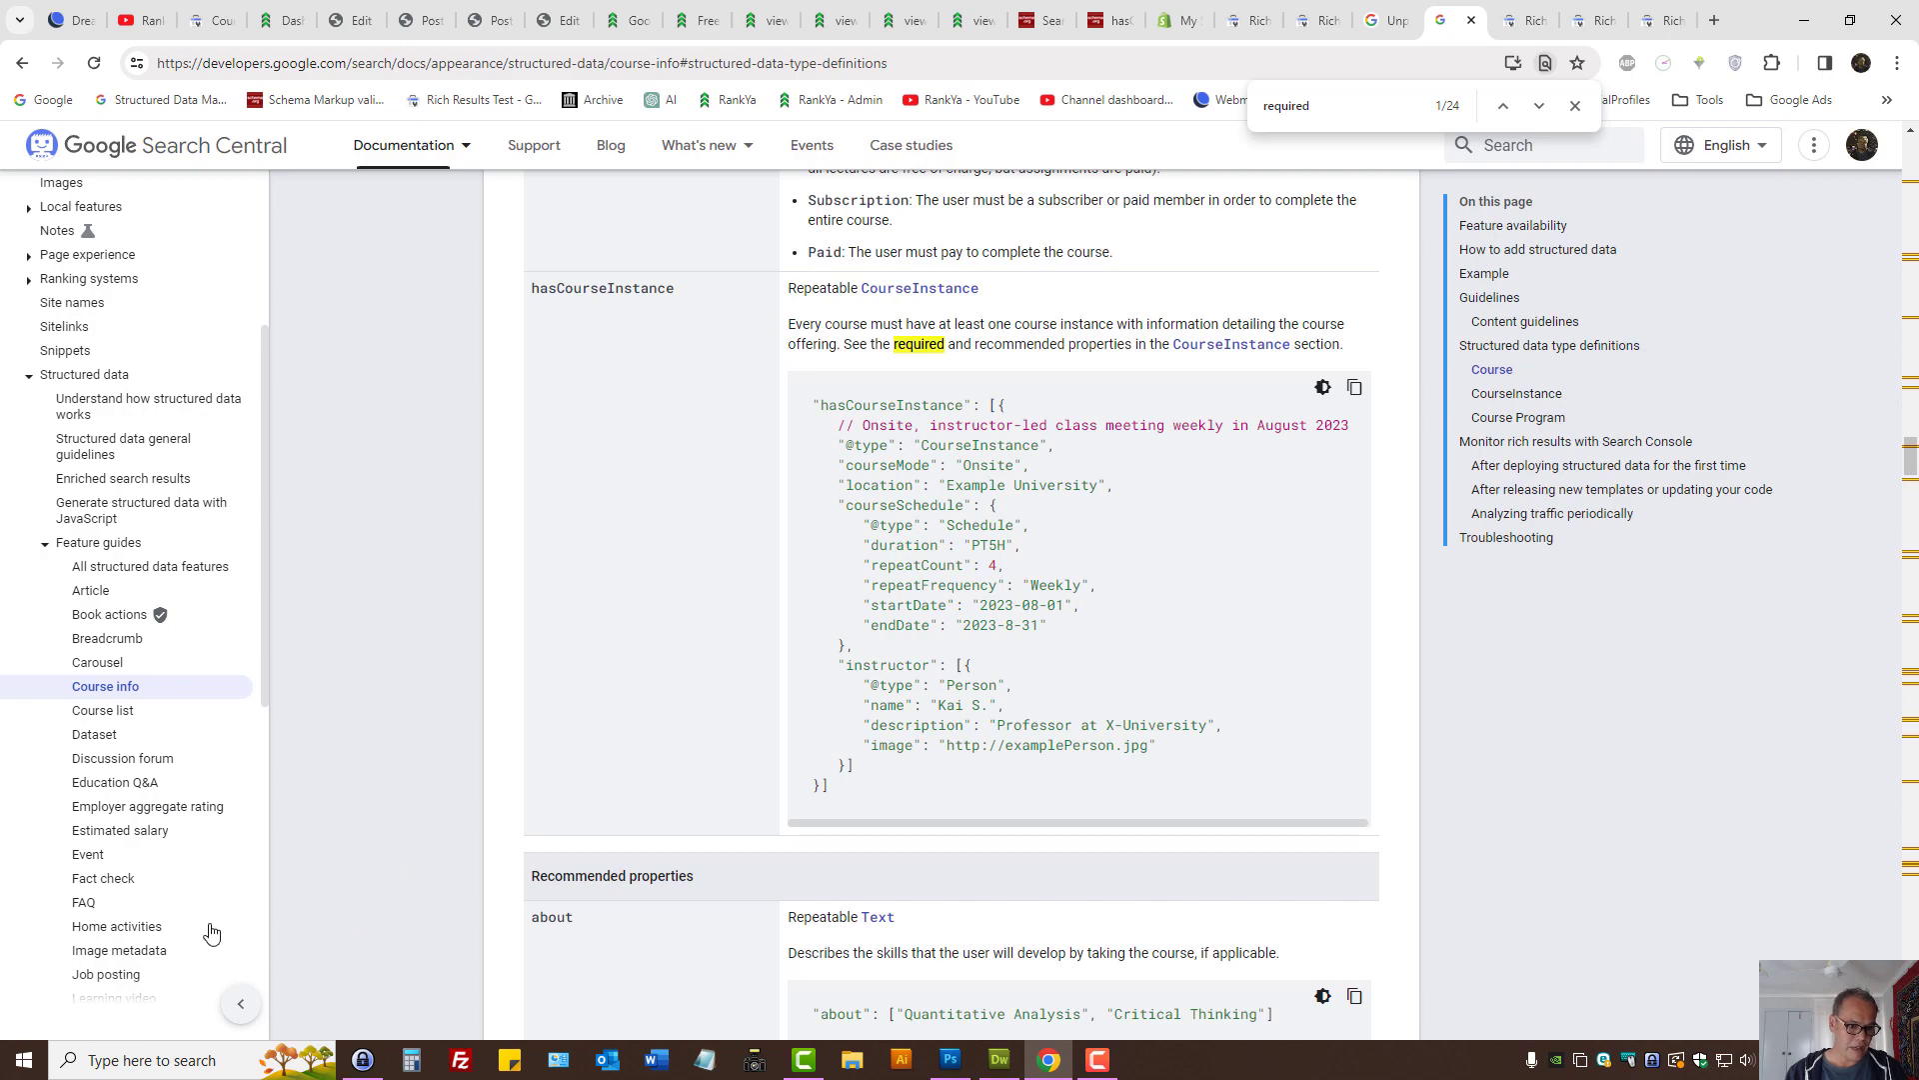
pyautogui.click(80, 903)
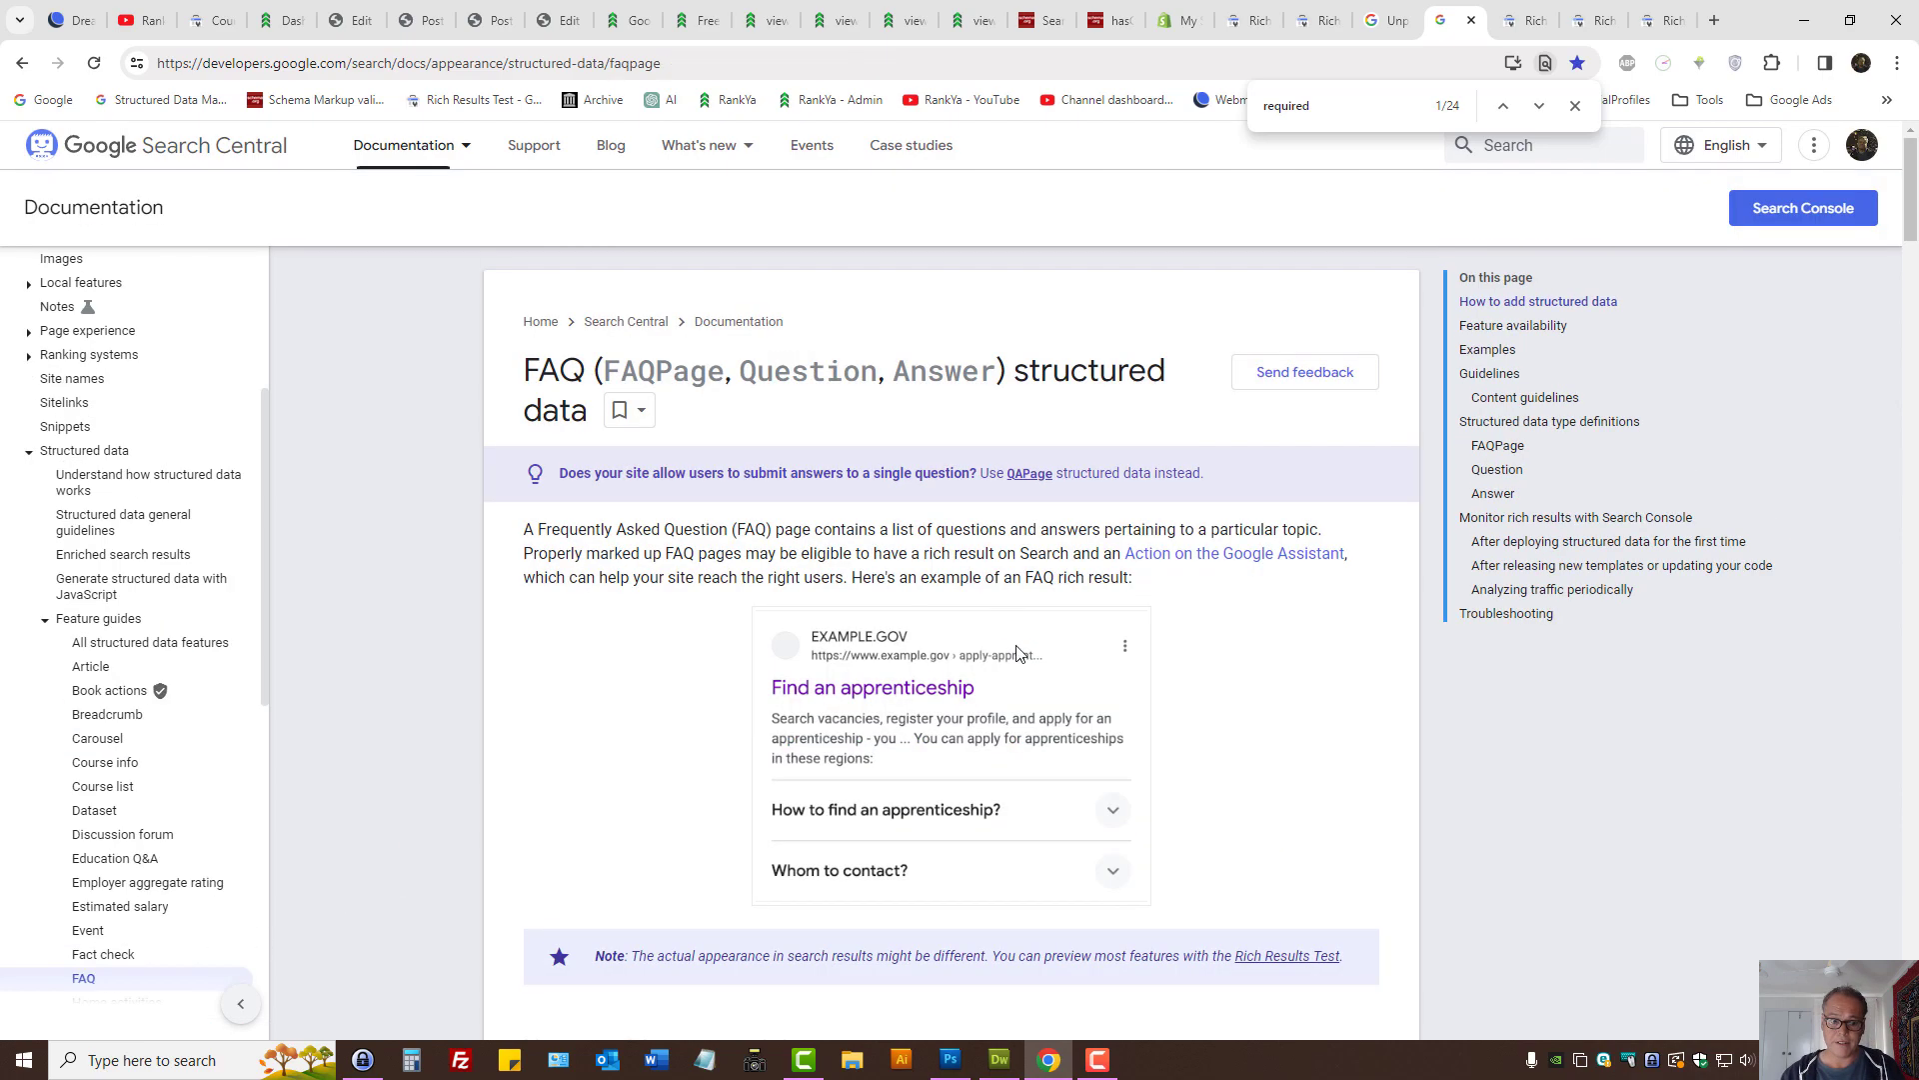
pyautogui.scroll(-14, 1015, 655)
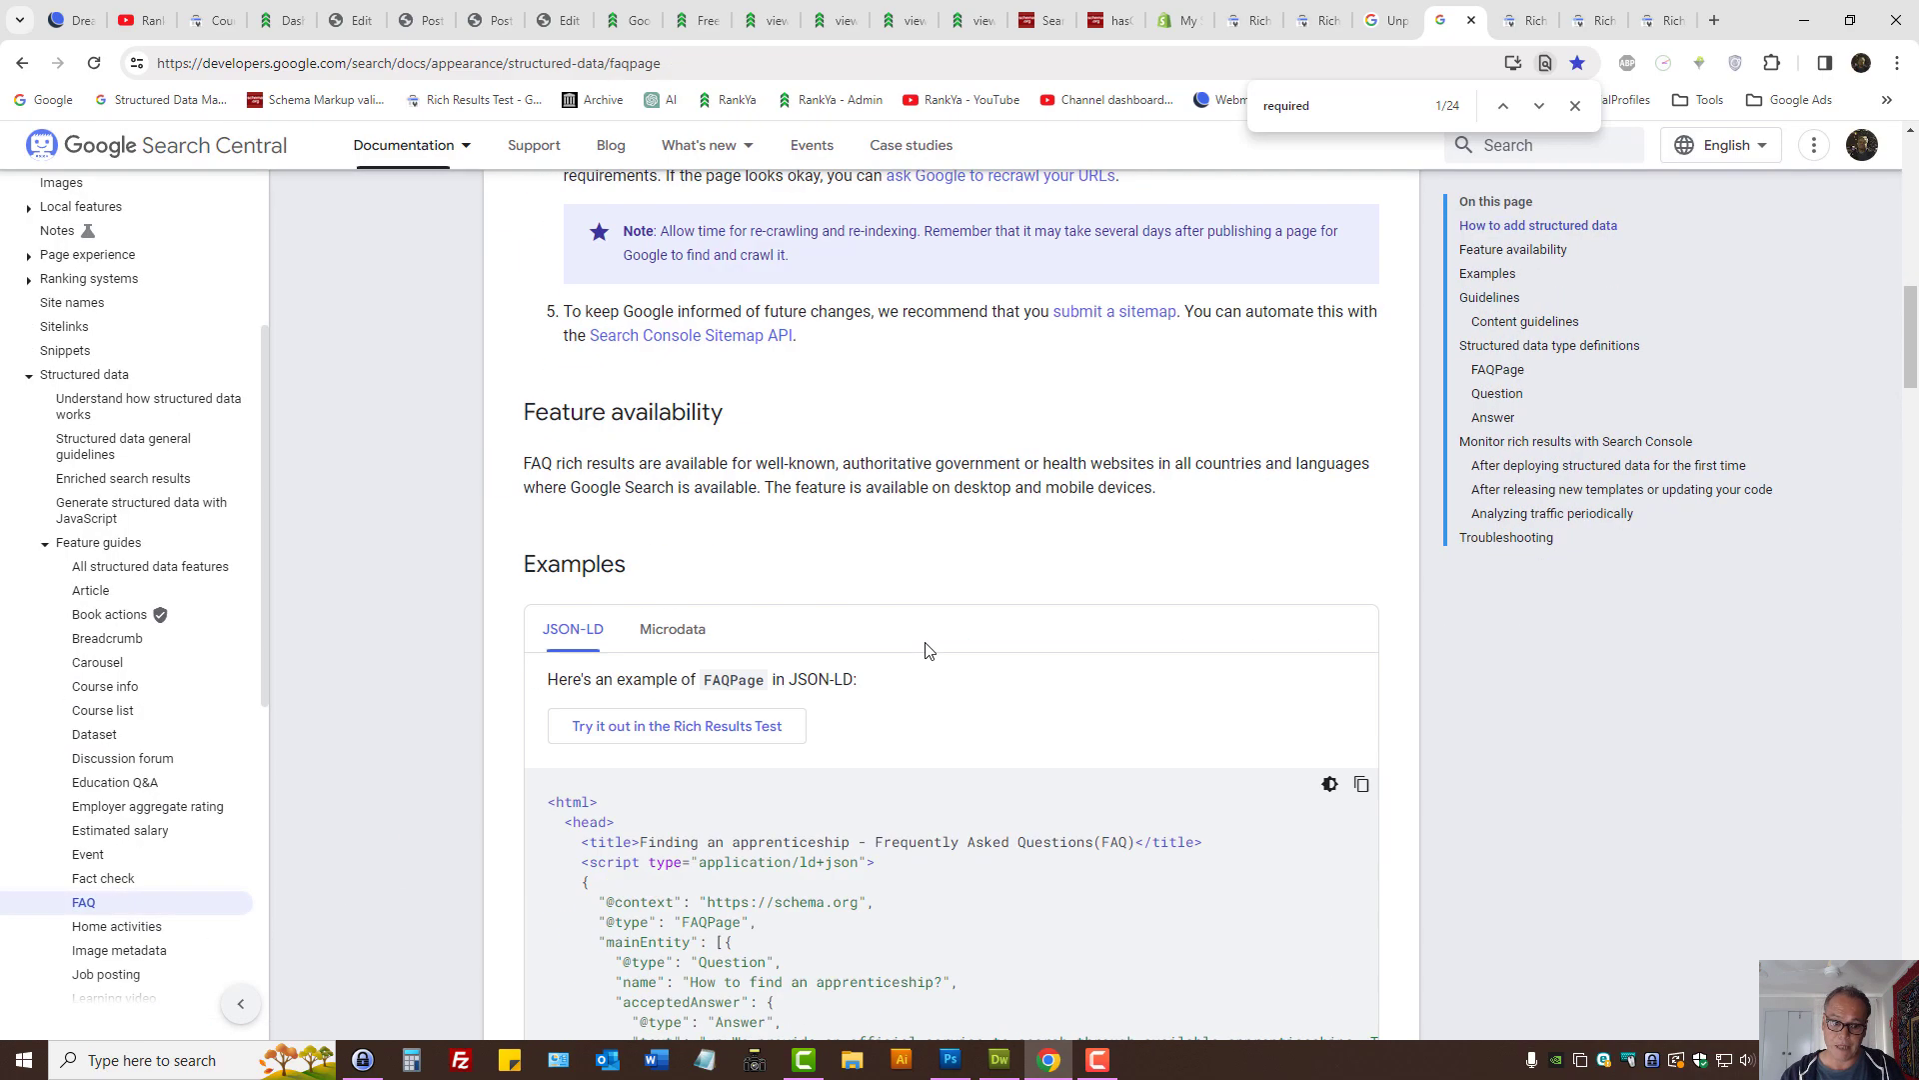
# Step: Find the required properties of FAQPage in the FAQ guide's structured data type definitions and examine mainEntity
pyautogui.scroll(-9, 929, 651)
pyautogui.scroll(-10, 926, 651)
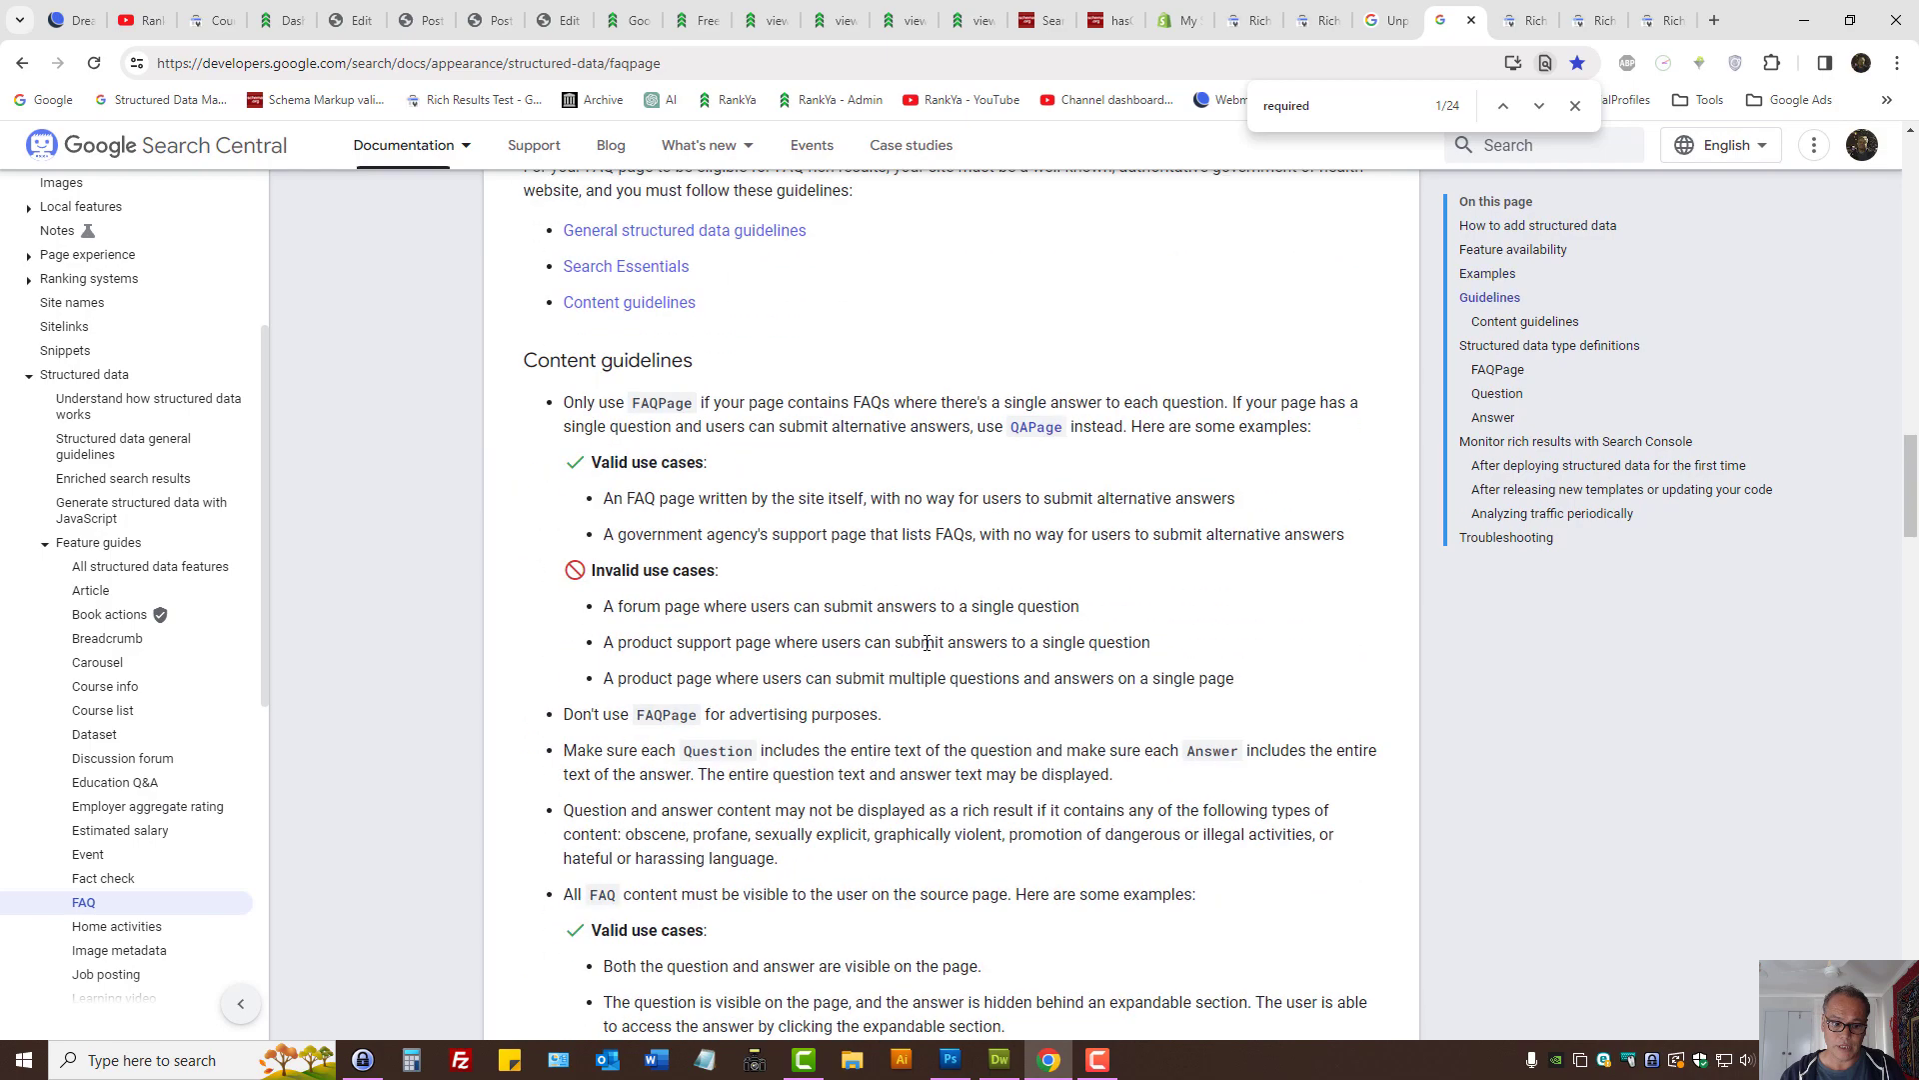
pyautogui.scroll(-3, 927, 643)
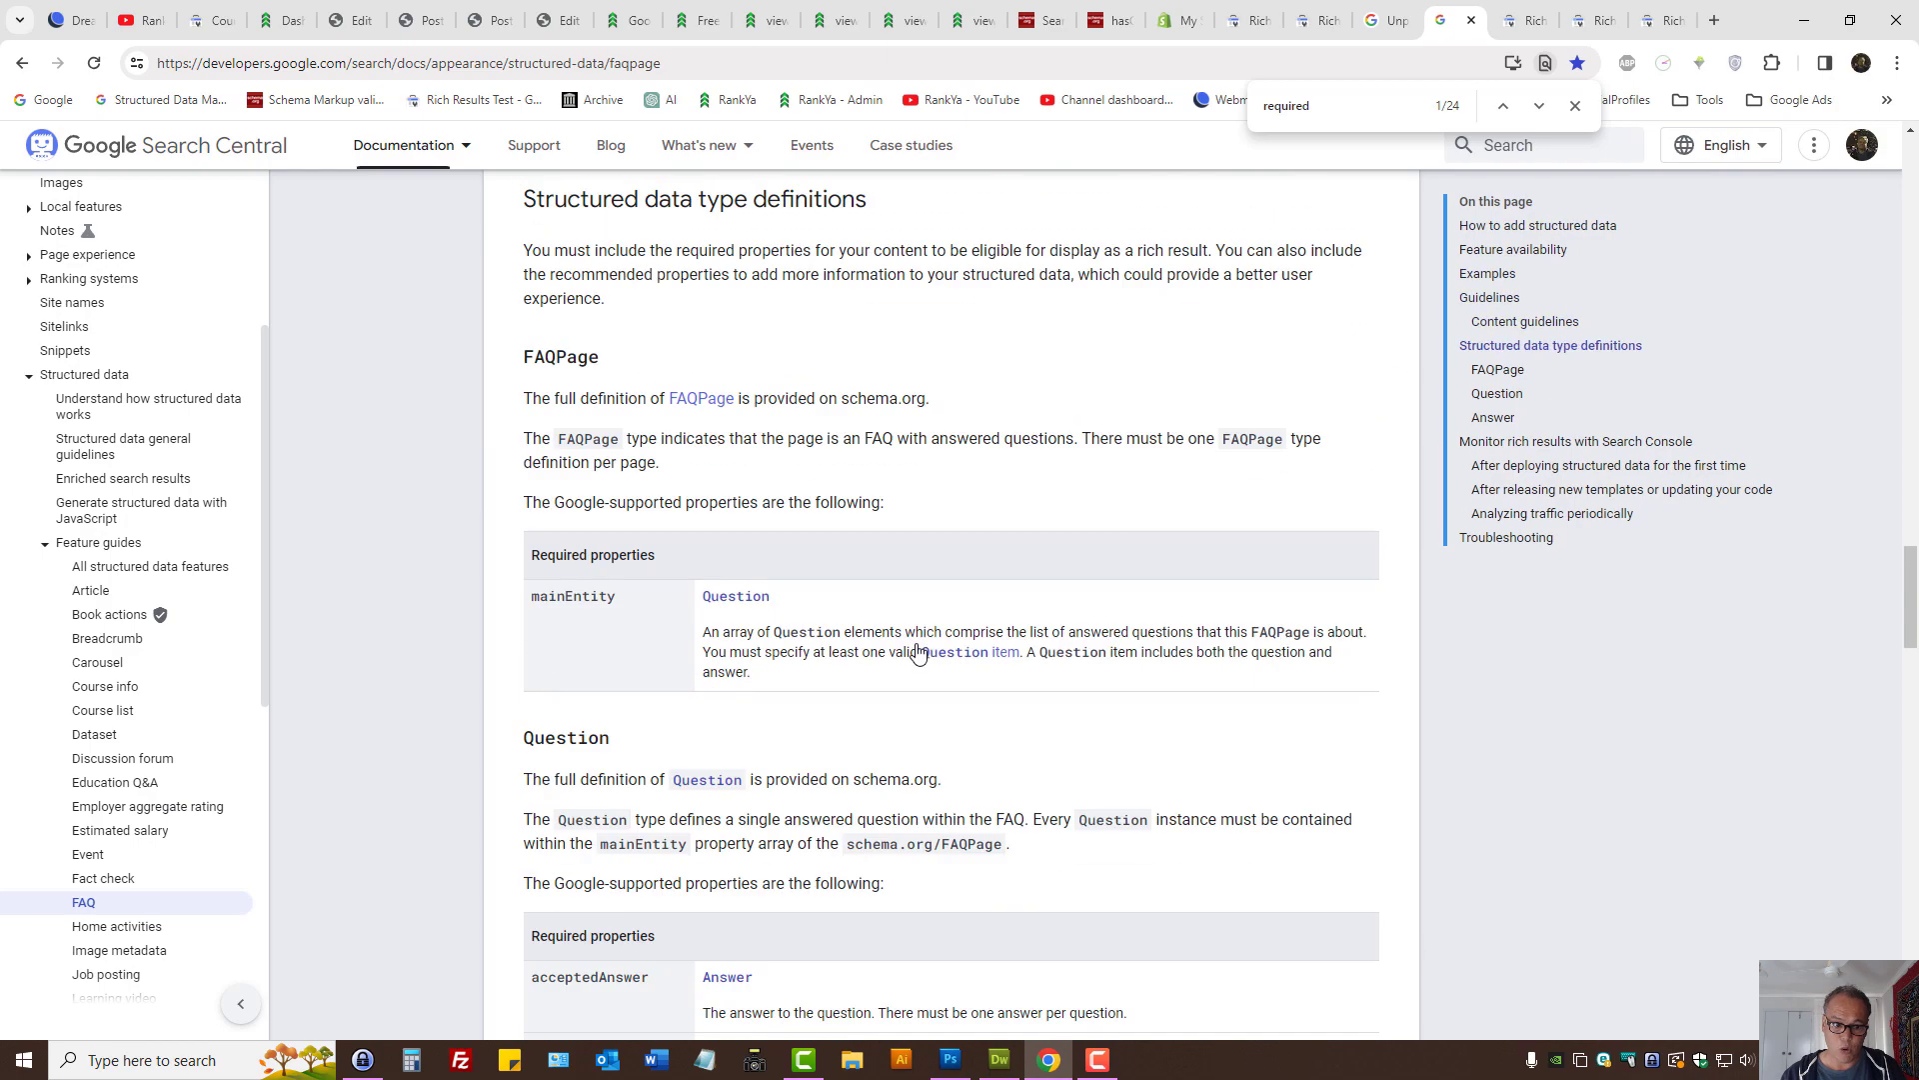
pyautogui.tripleClick(614, 560)
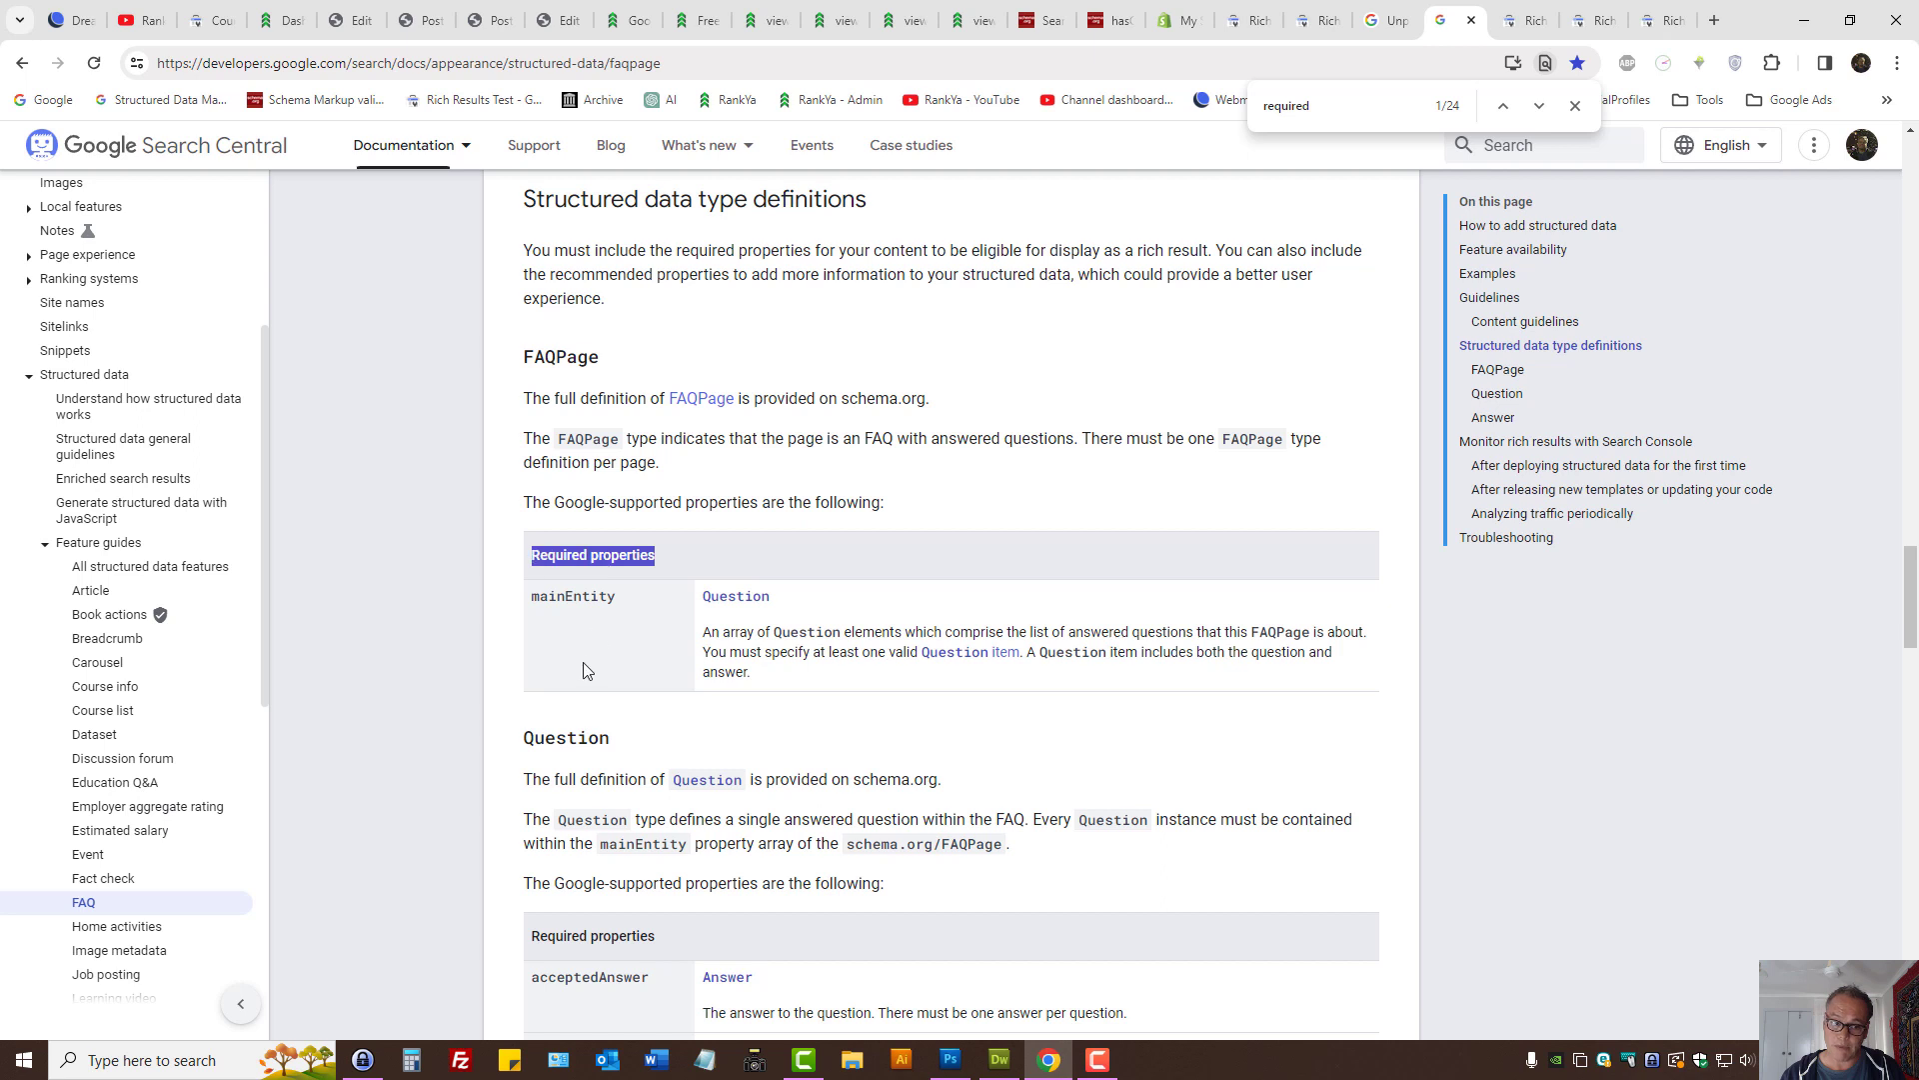
pyautogui.doubleClick(574, 595)
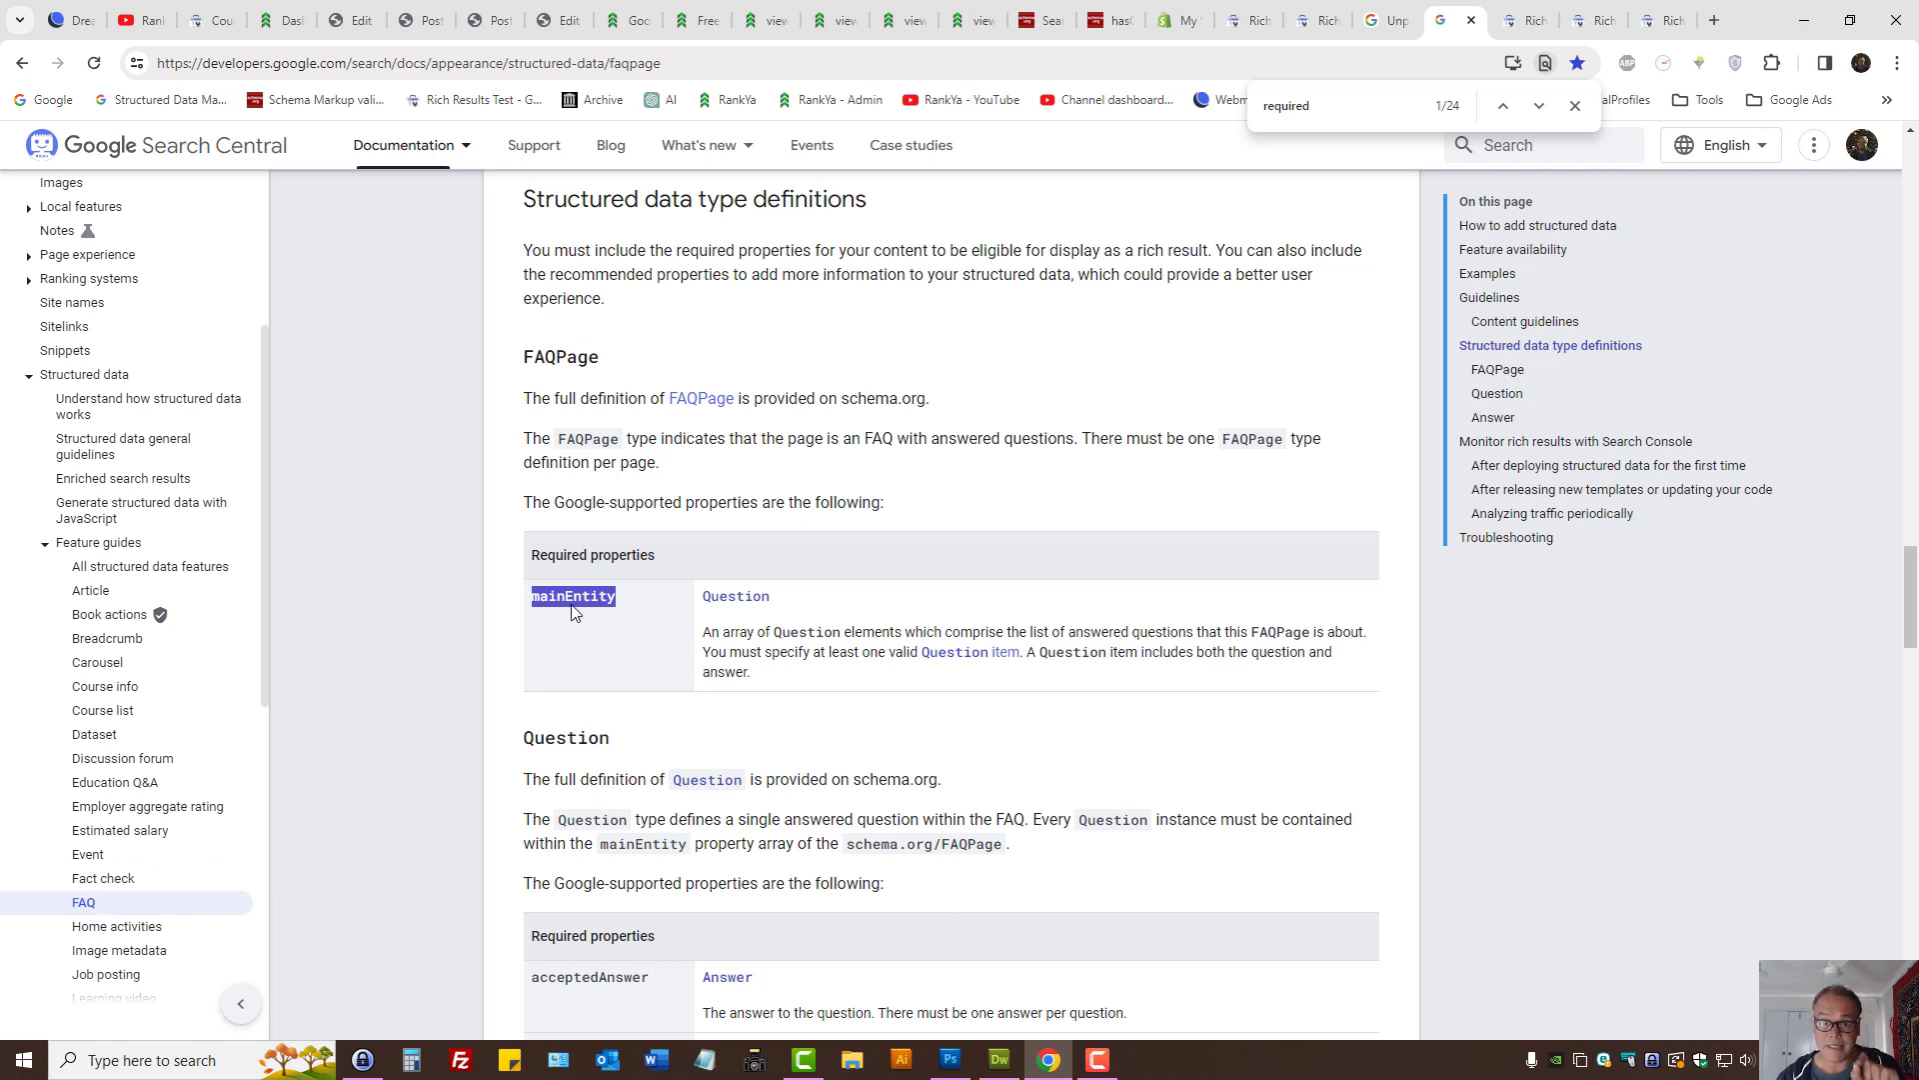
# Step: Review the affected course URL in Search Console's "hasCourseInstance" report, and return to Google's structured data documentation
pyautogui.click(200, 20)
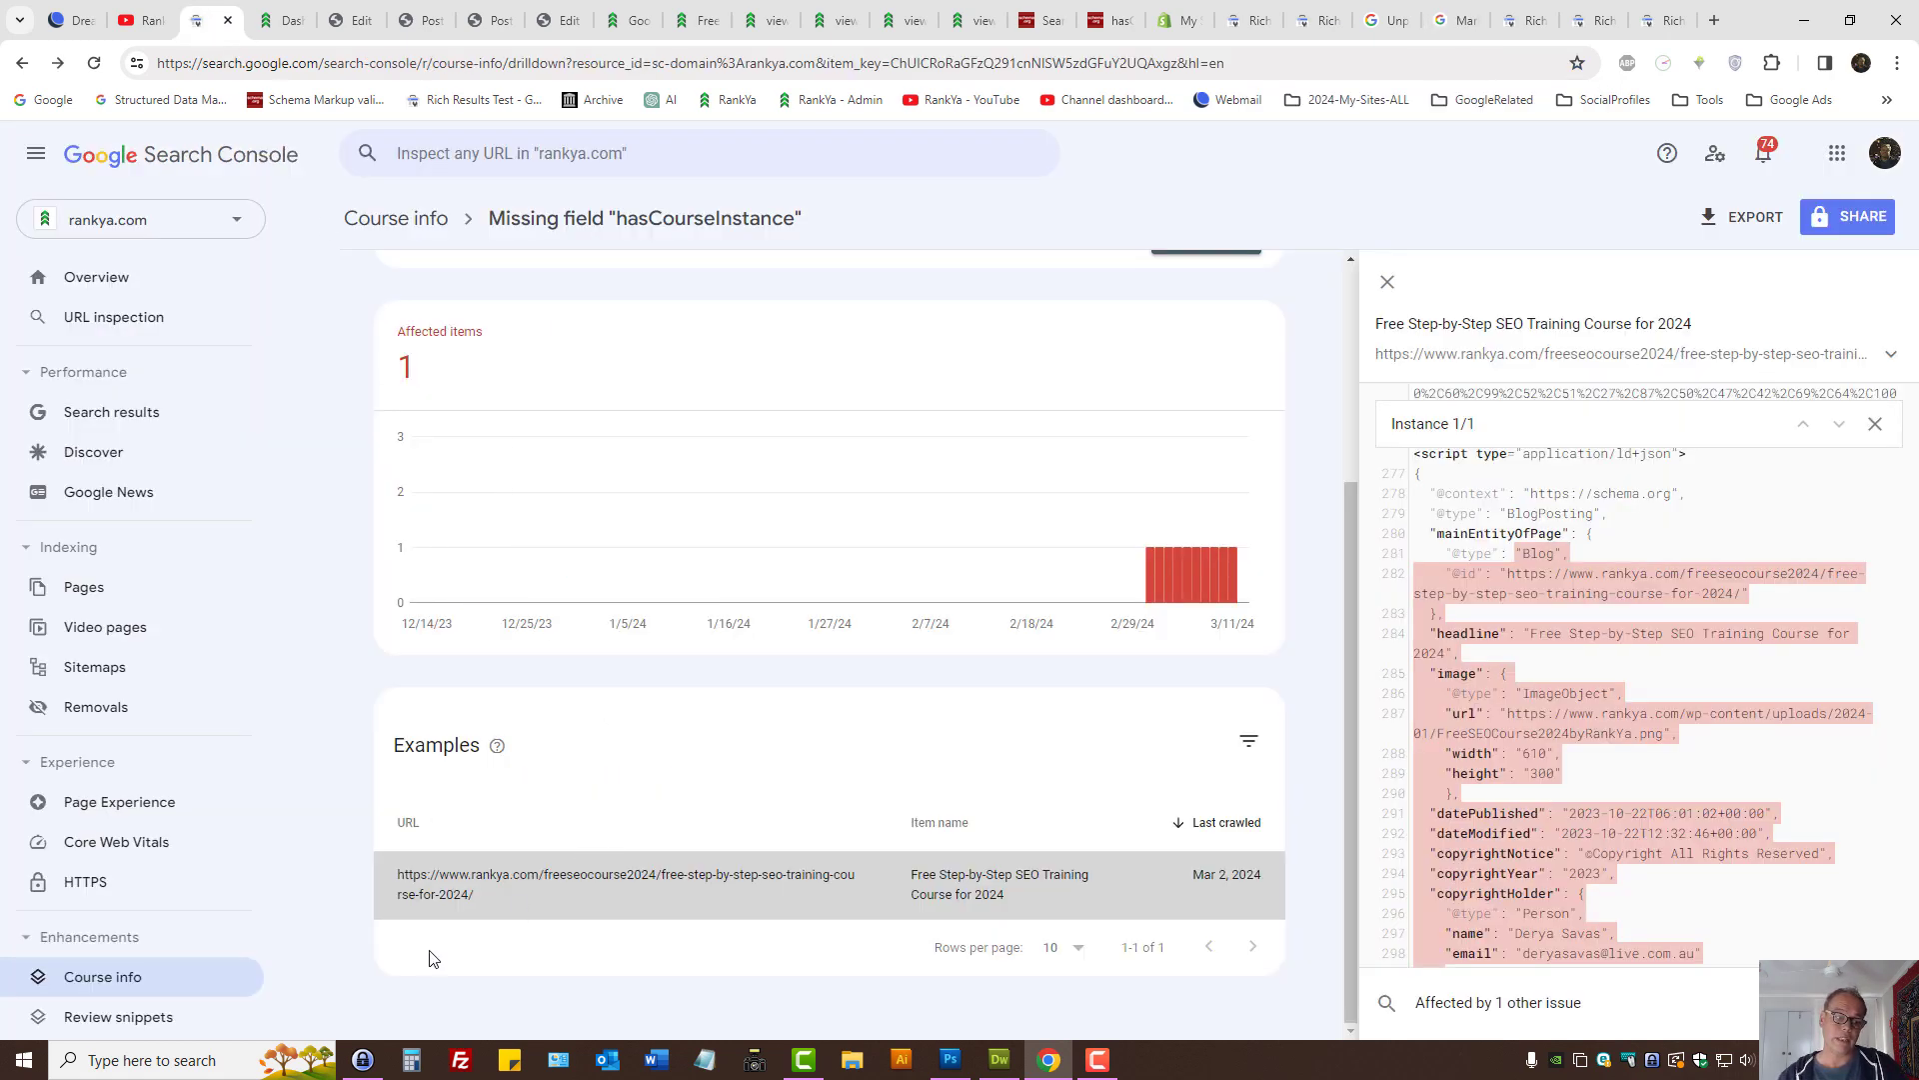
pyautogui.moveTo(548, 885)
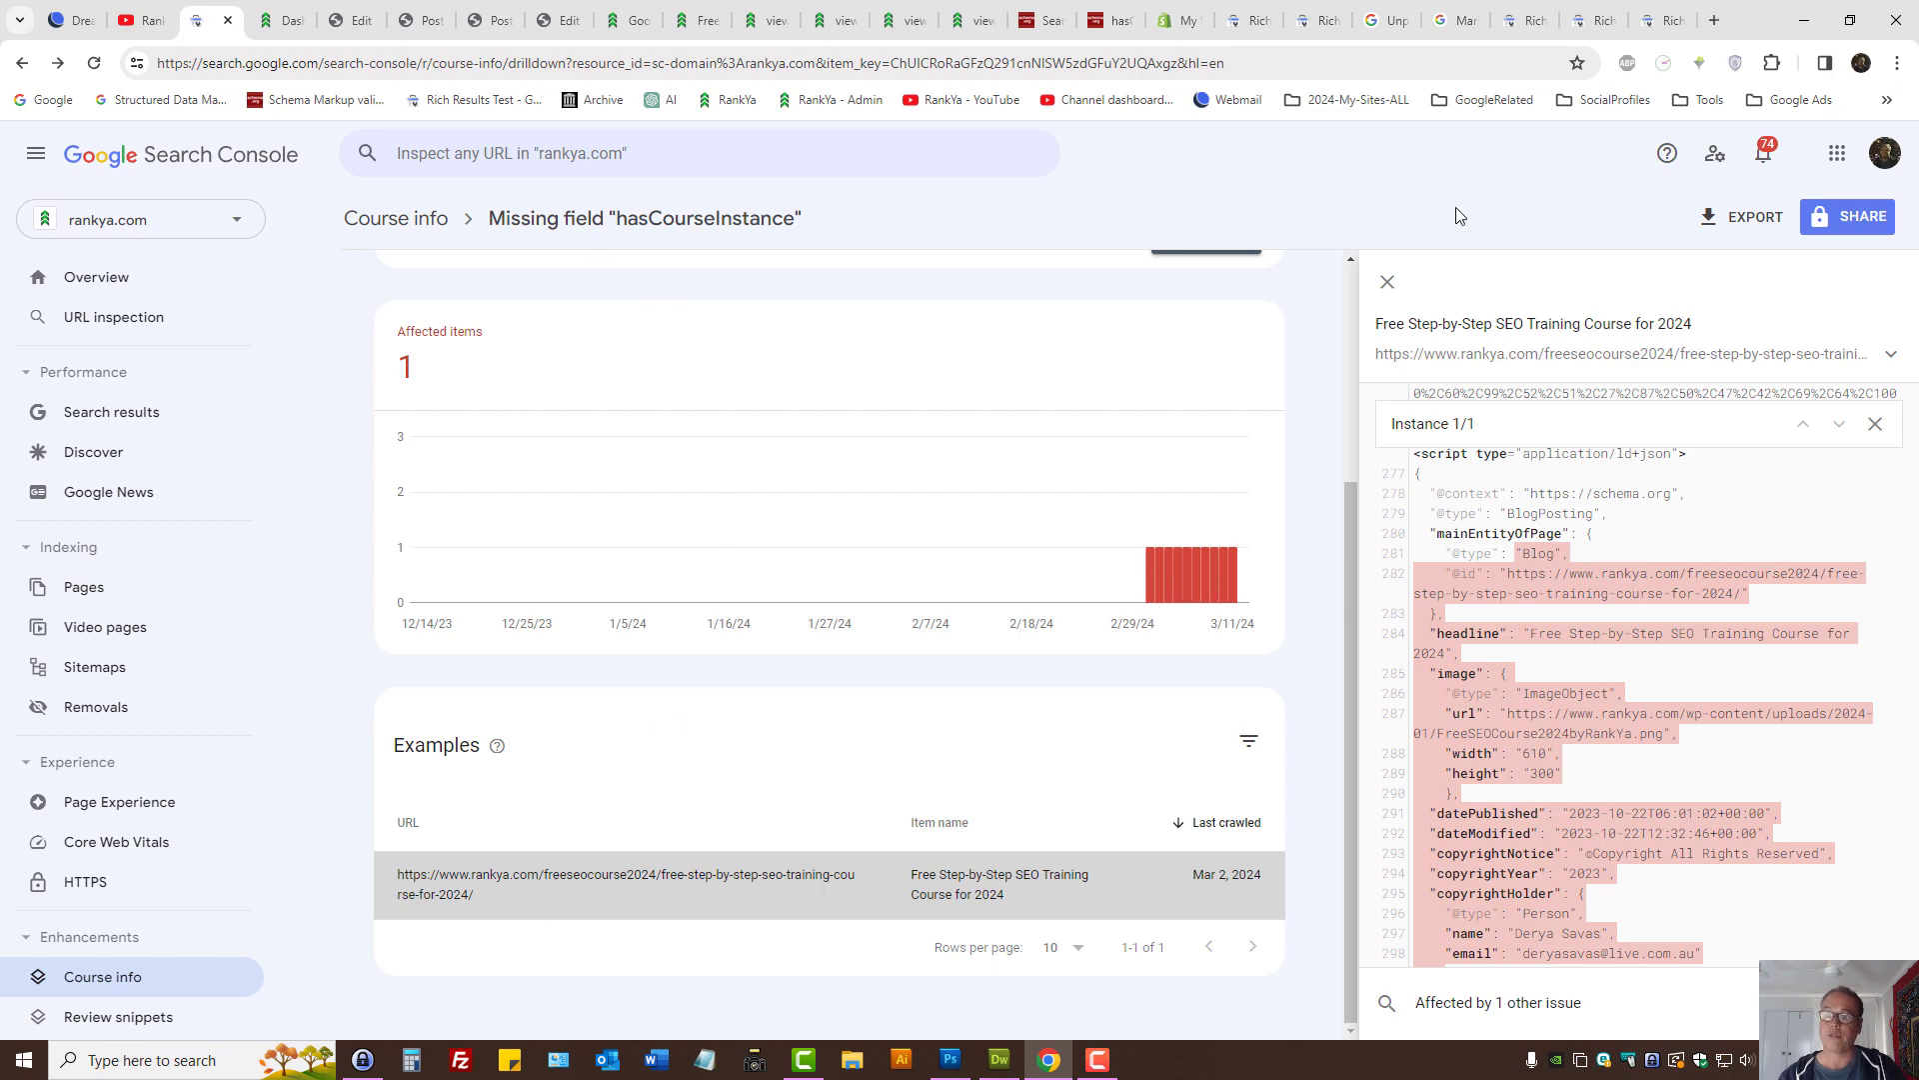
pyautogui.click(1454, 20)
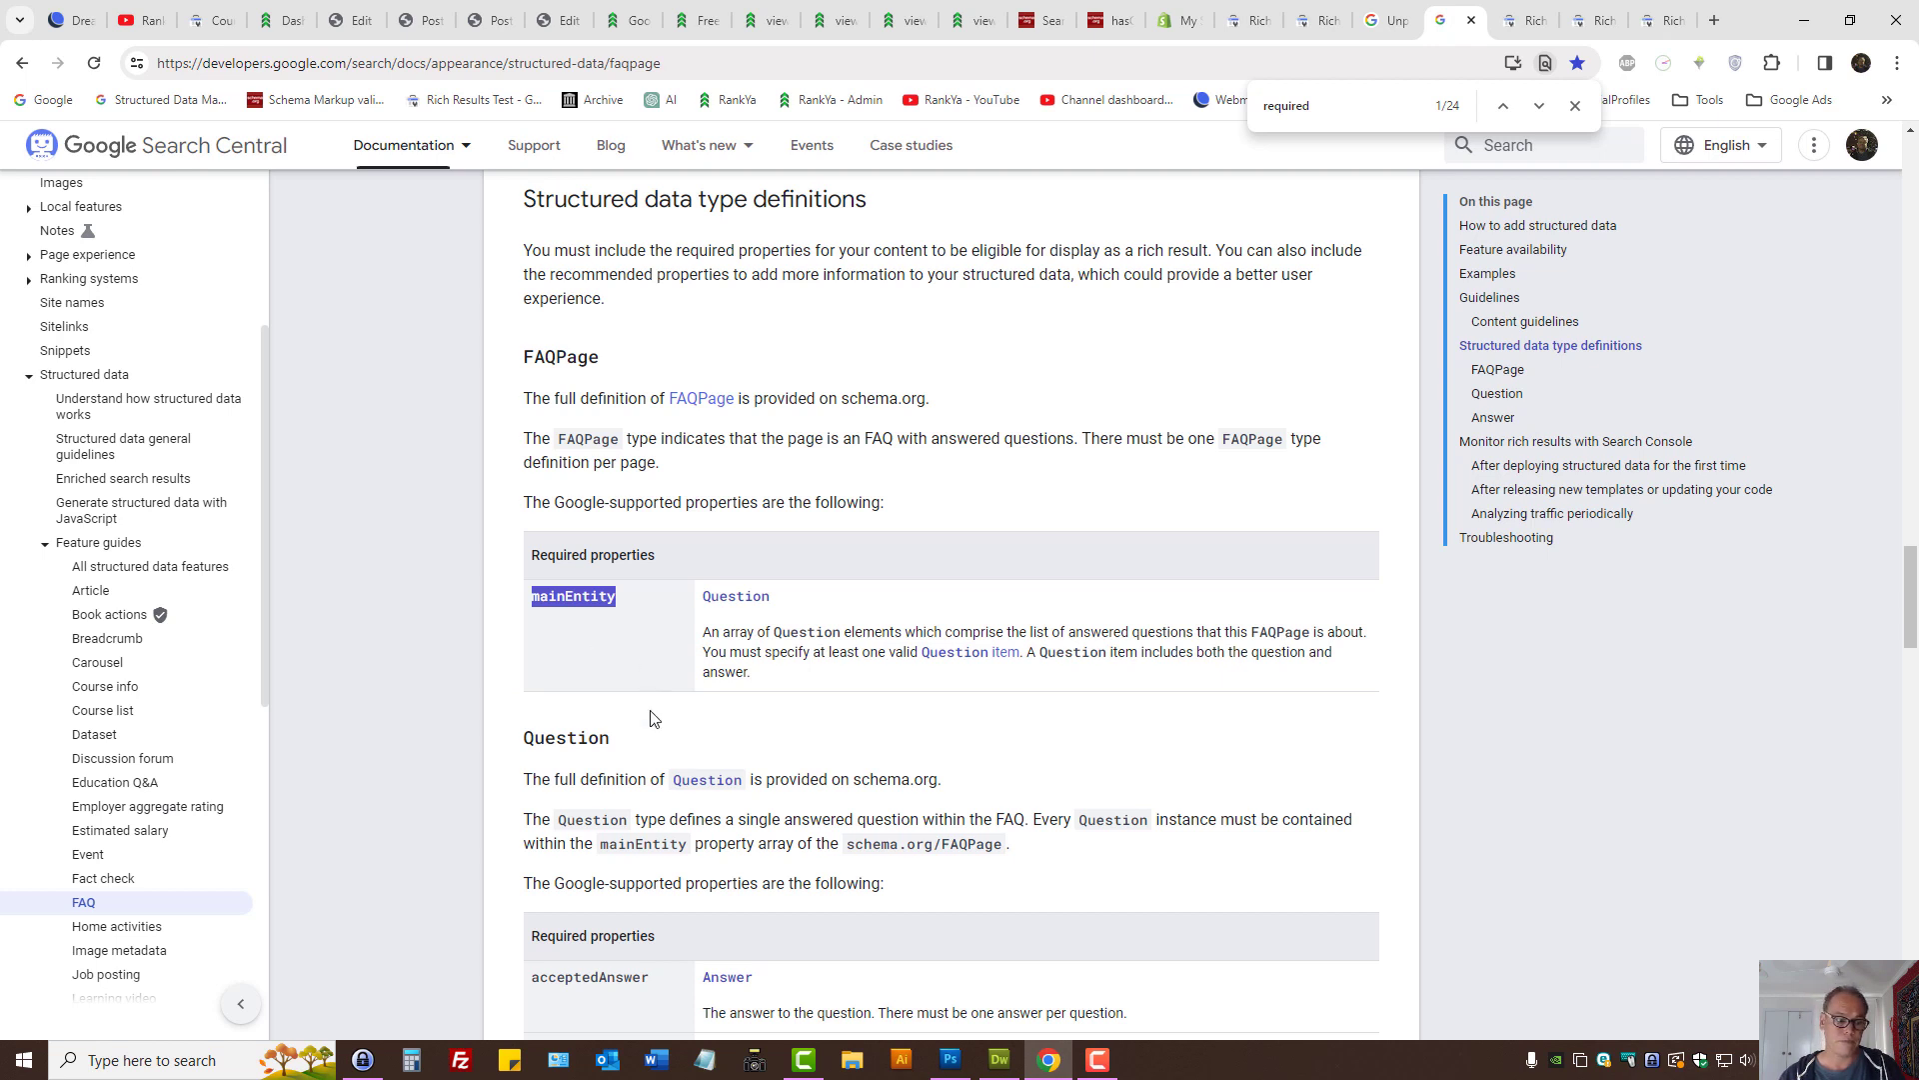
# Step: Open the Course list guide and review the JSON-LD example for a single, all-in-one page
pyautogui.click(105, 711)
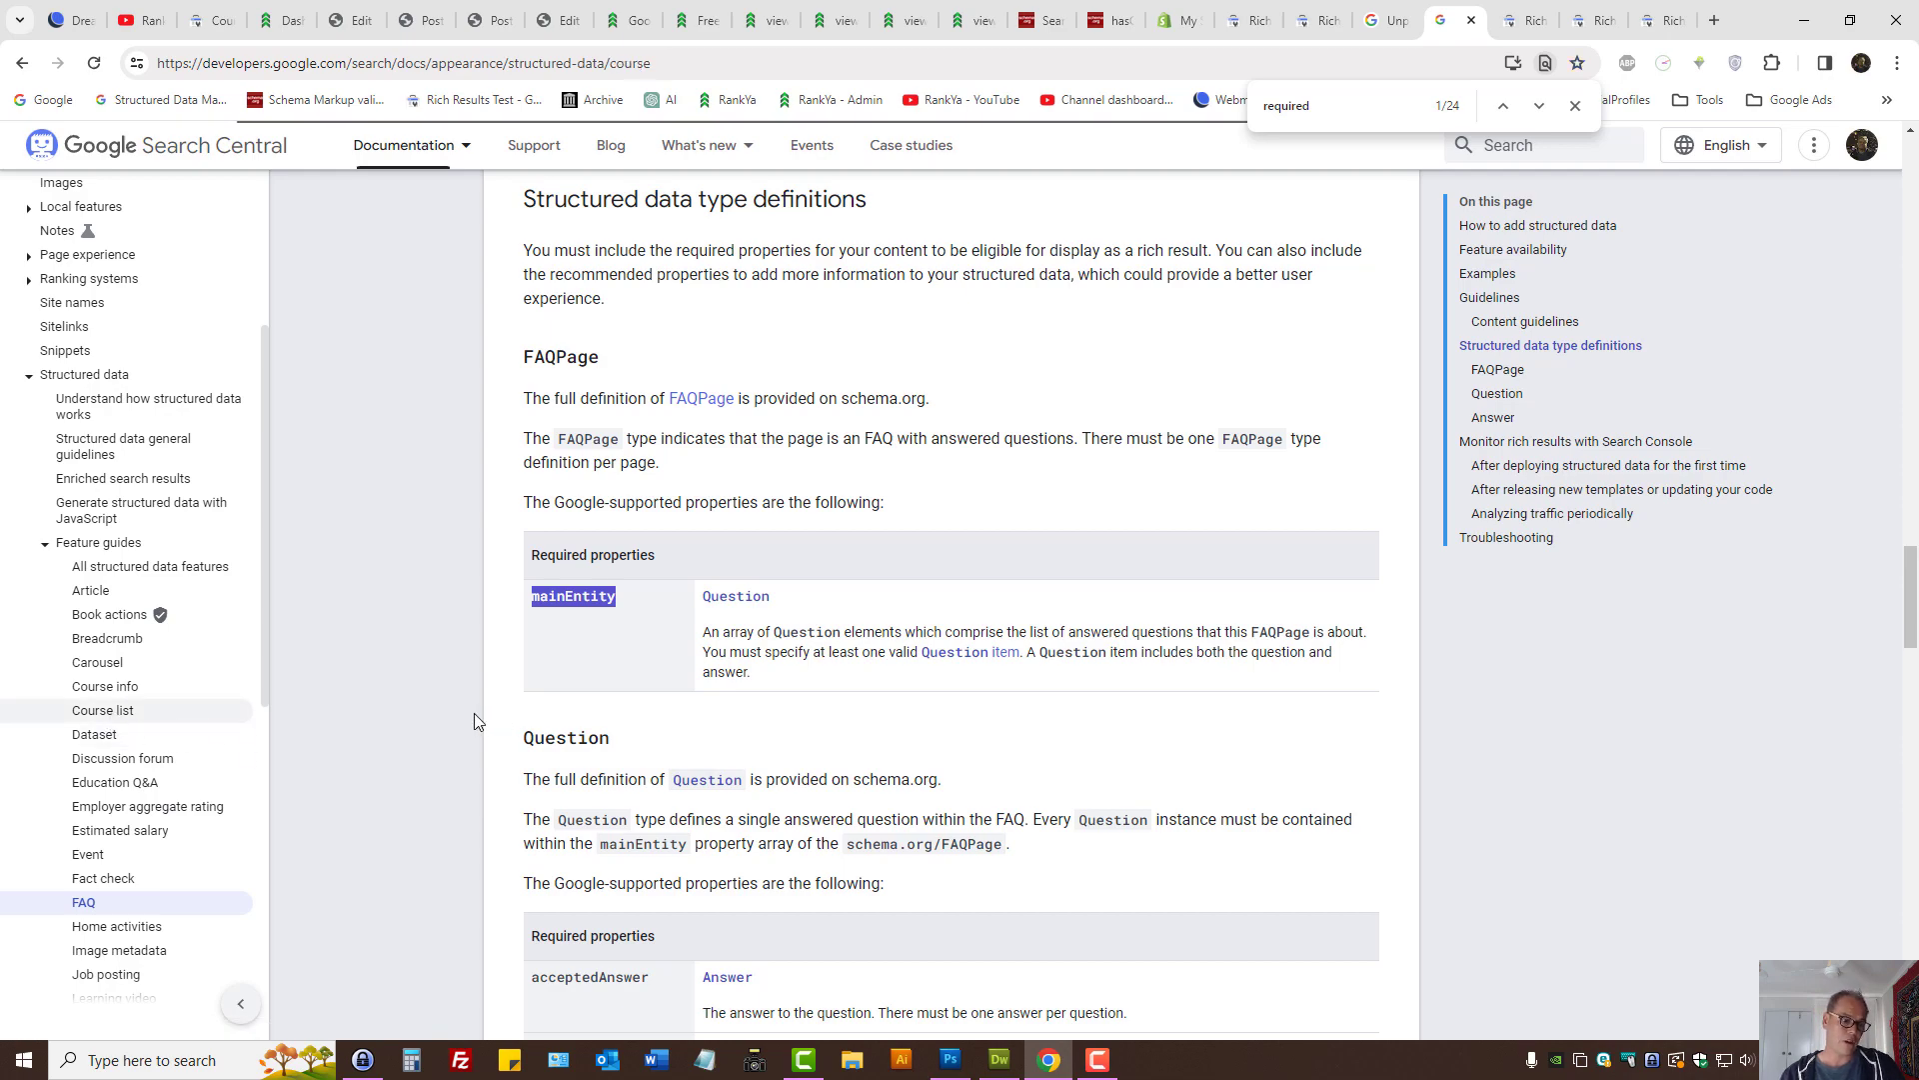
pyautogui.scroll(-10, 668, 785)
pyautogui.scroll(-10, 670, 789)
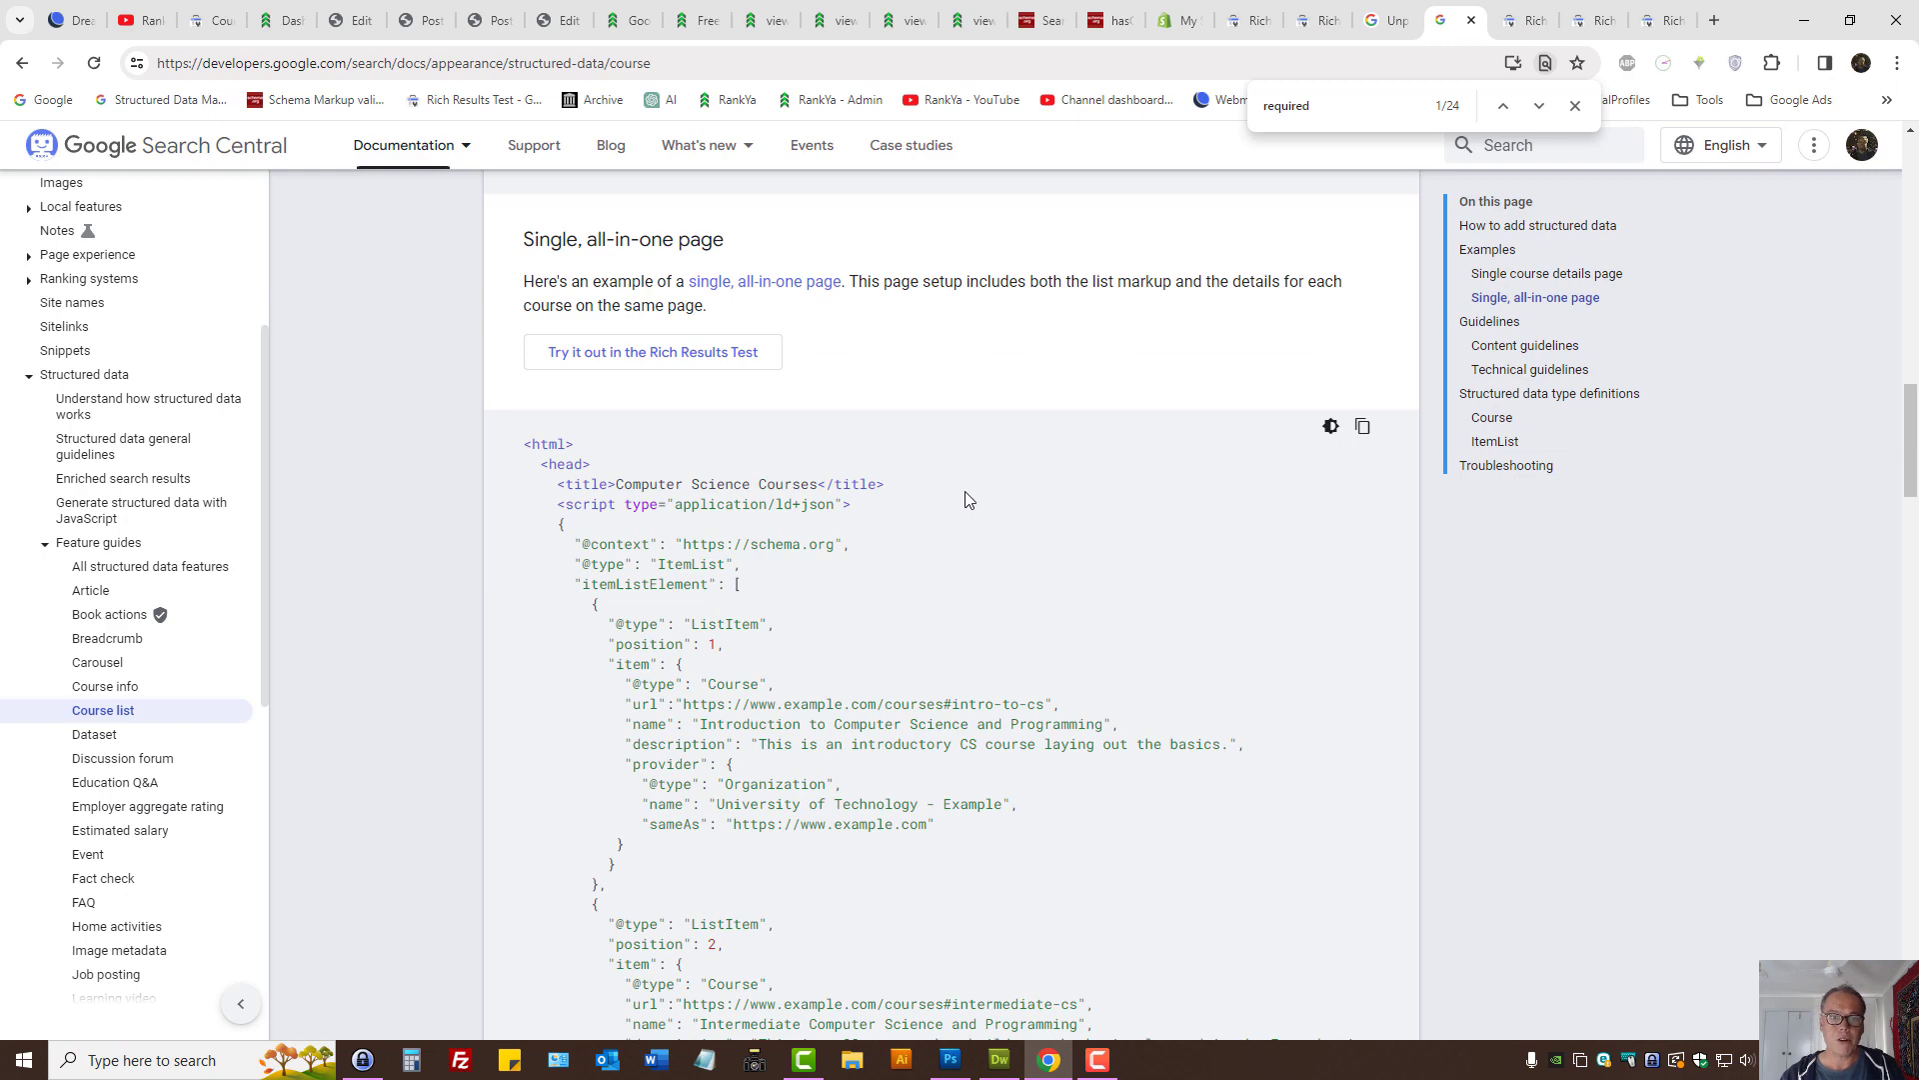
# Step: Switch to the Rich Results Test and examine the missing "offers" error alongside the end of the tested course code
pyautogui.click(1312, 15)
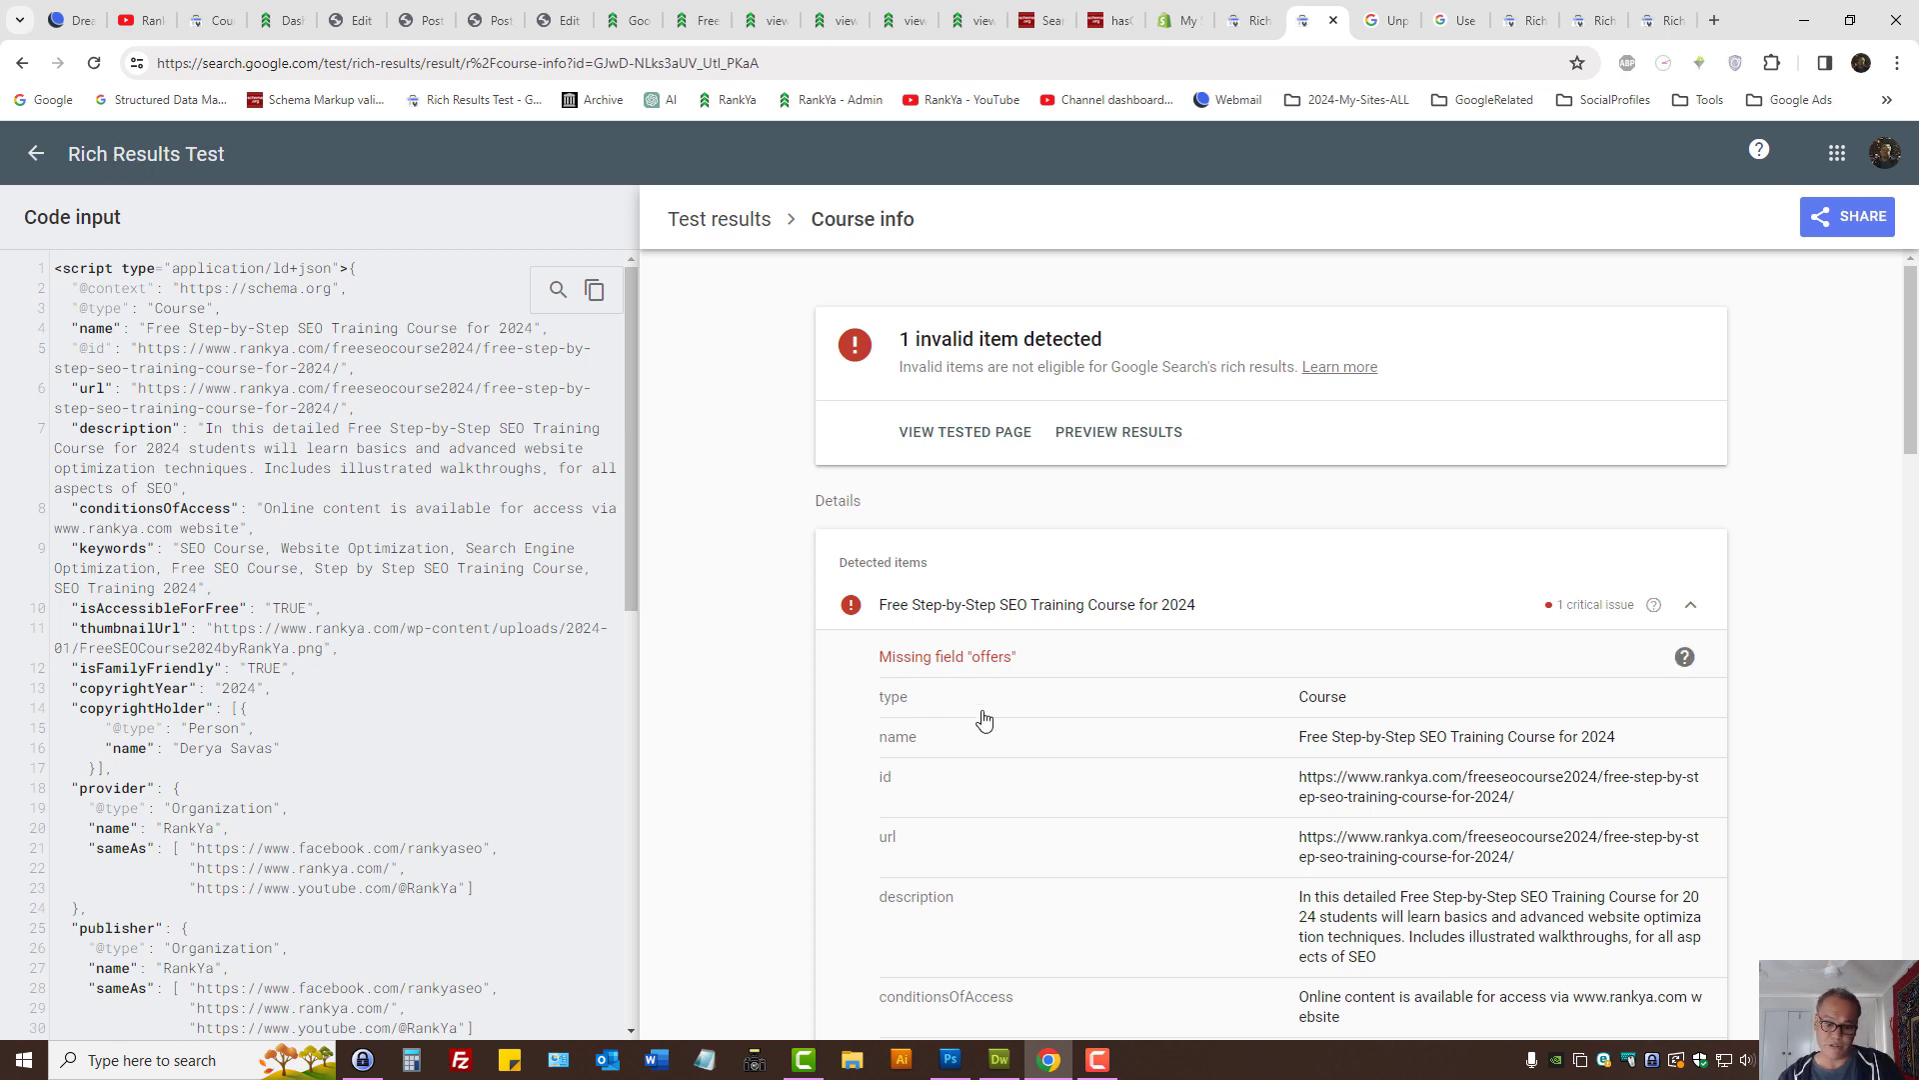
pyautogui.scroll(-3, 915, 730)
pyautogui.scroll(-10, 247, 822)
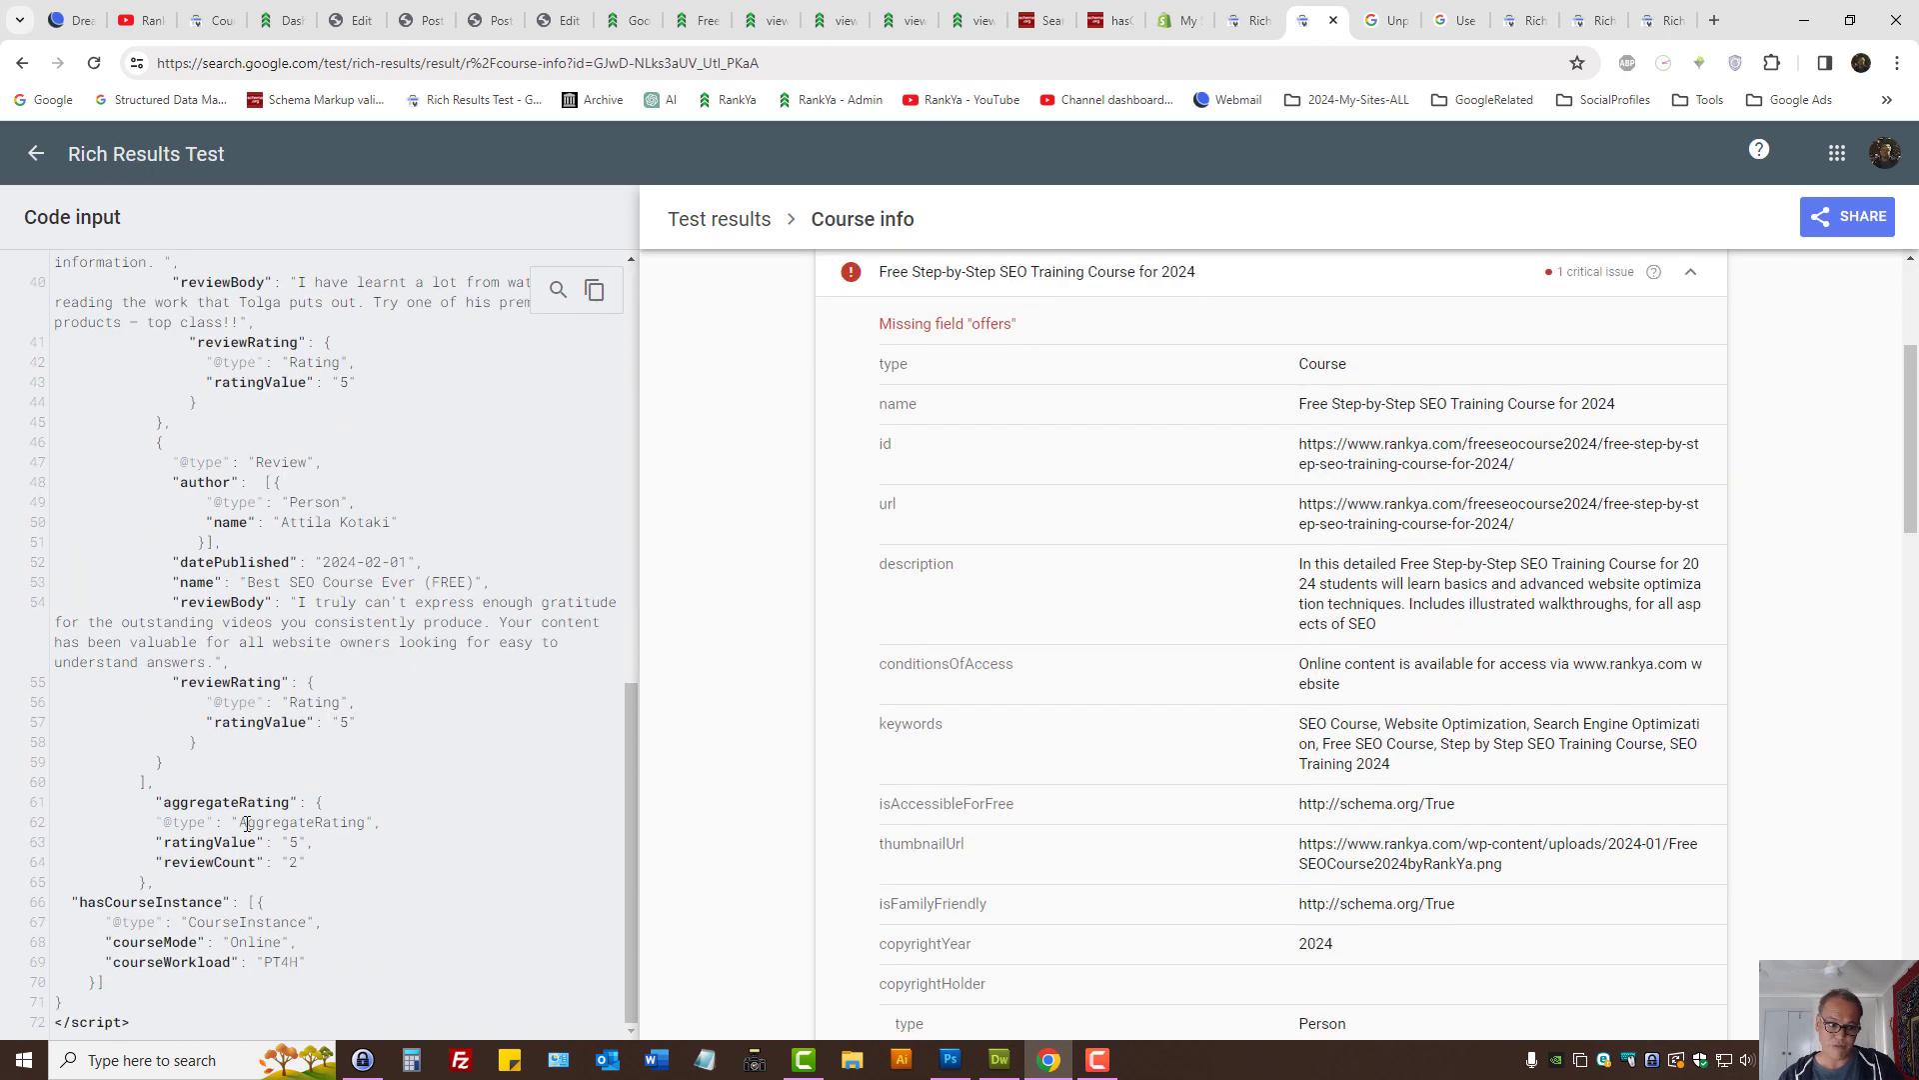
pyautogui.scroll(5, 920, 658)
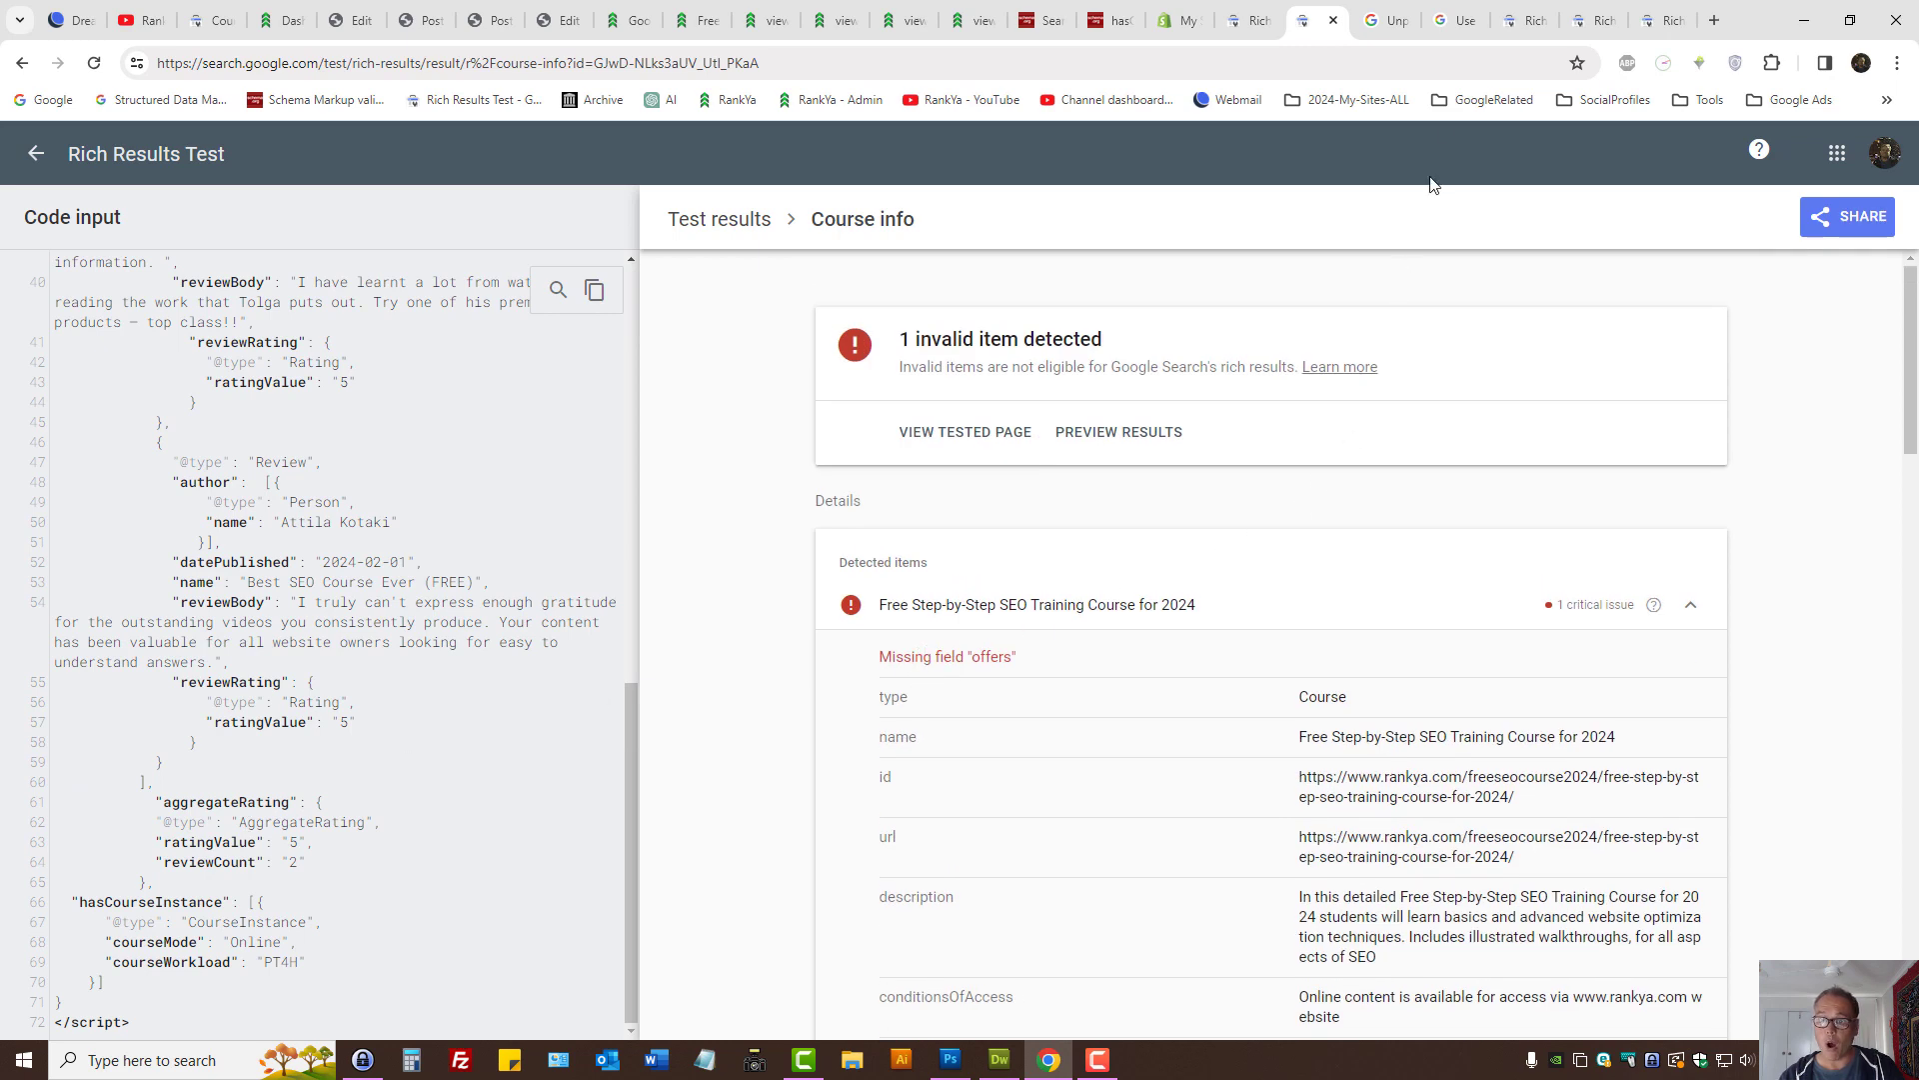
# Step: Return to Google's Course list guide and search the page for "offers" and for "offer"
pyautogui.click(1452, 8)
pyautogui.hotkey('ctrl', 'f')
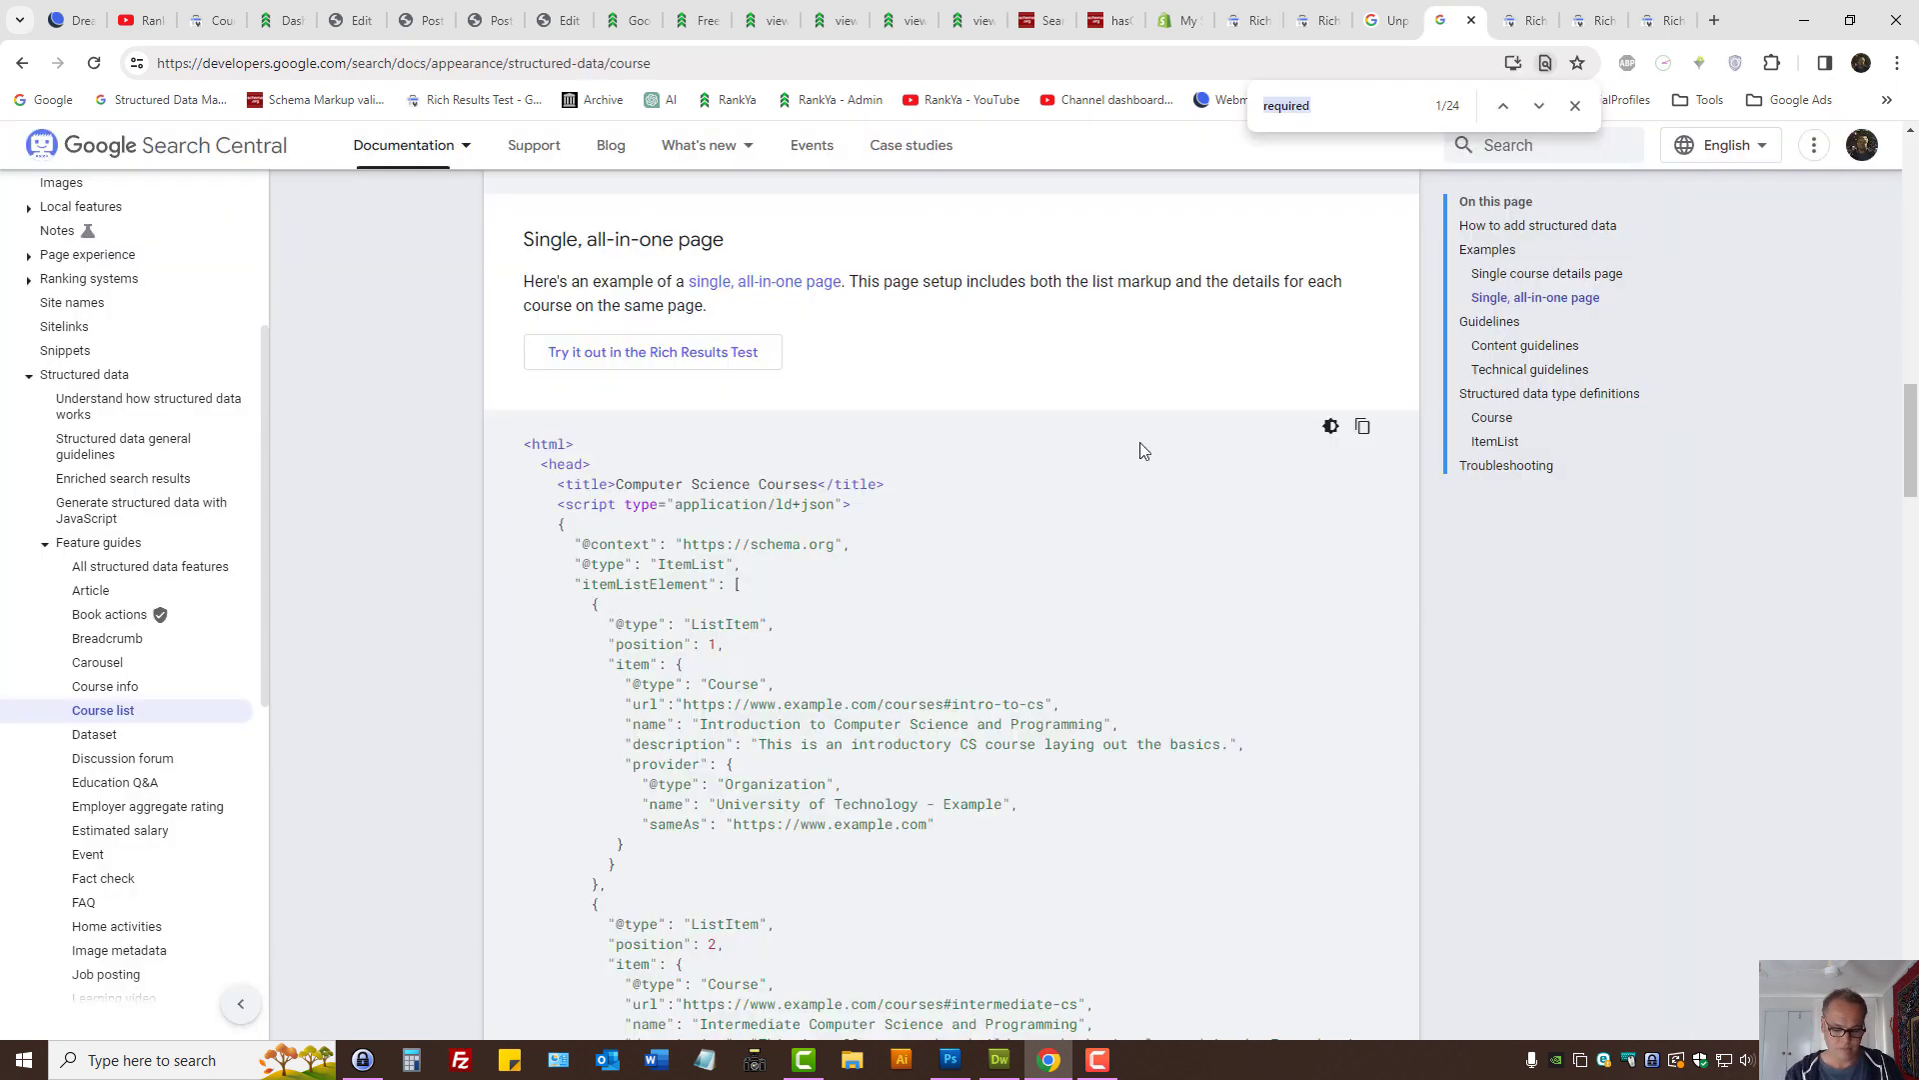
pyautogui.write('offer')
pyautogui.write('s')
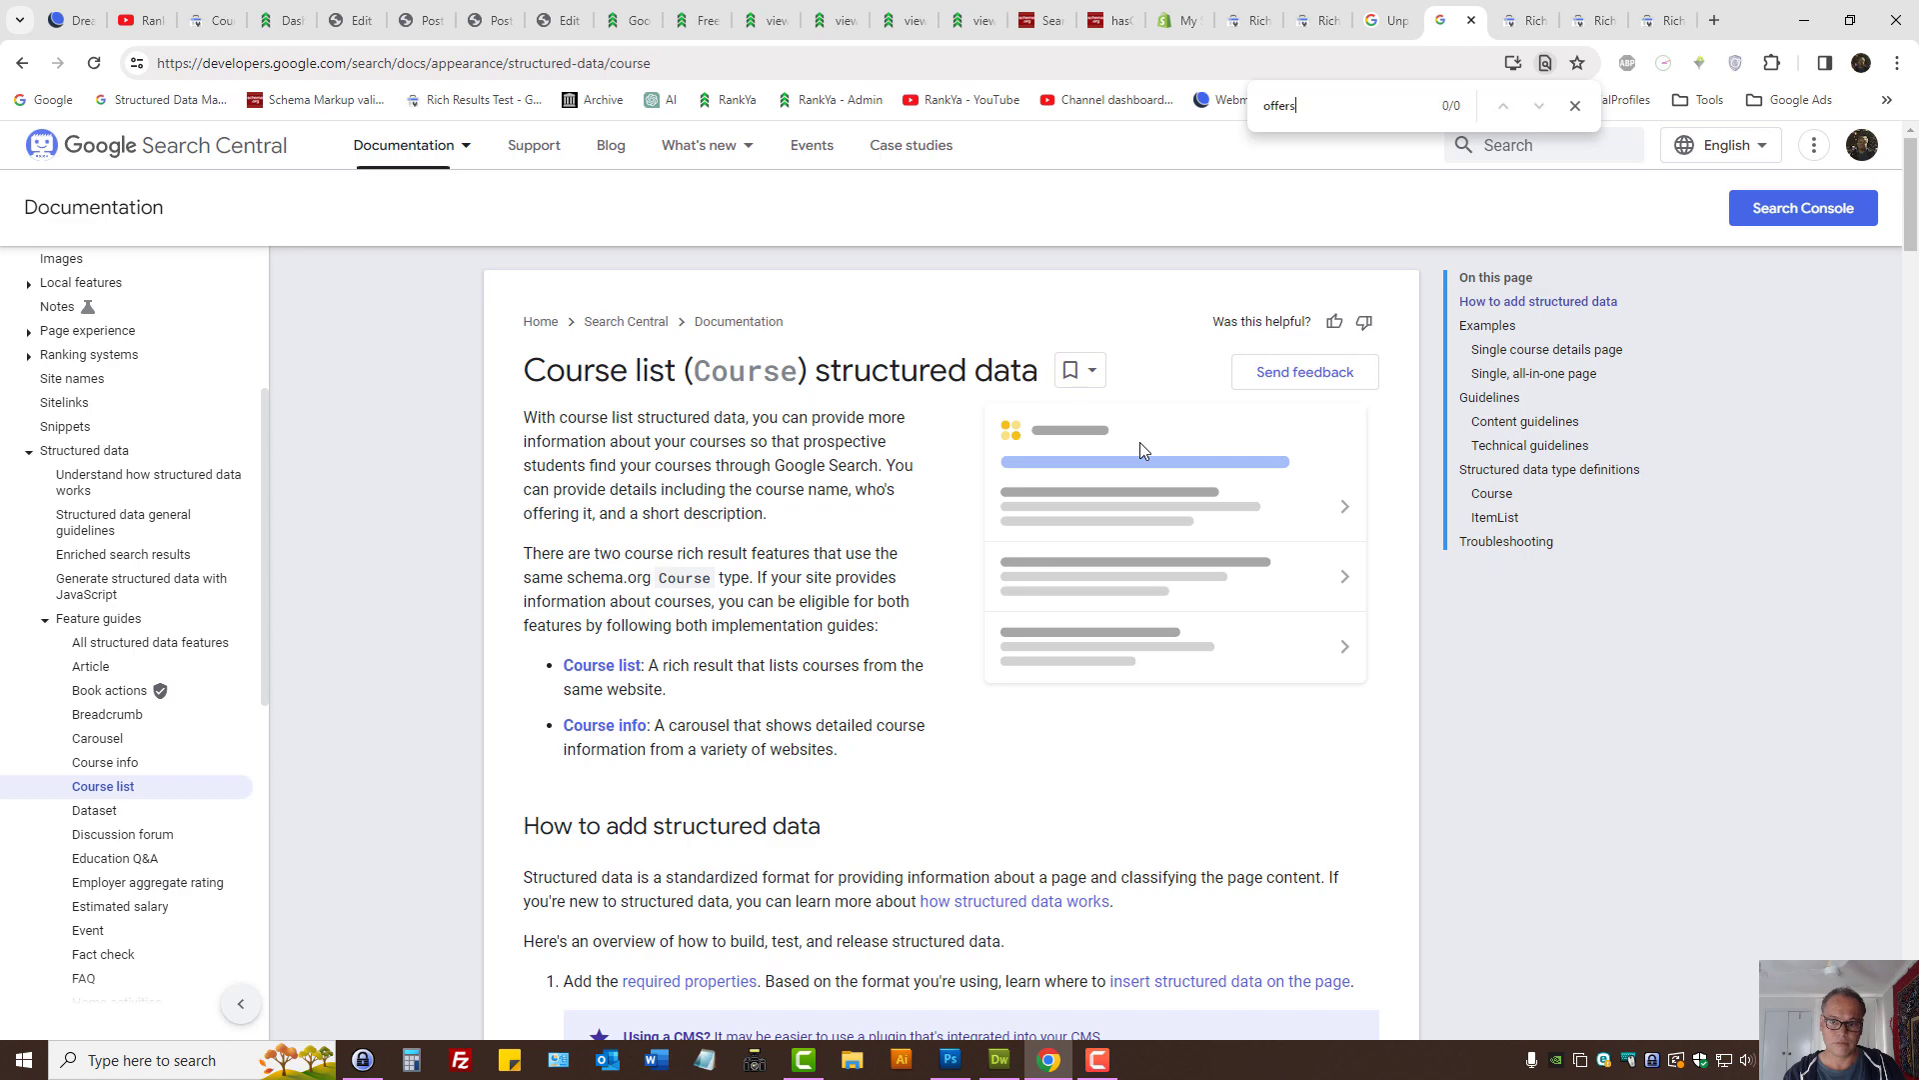
pyautogui.press('BackSpace')
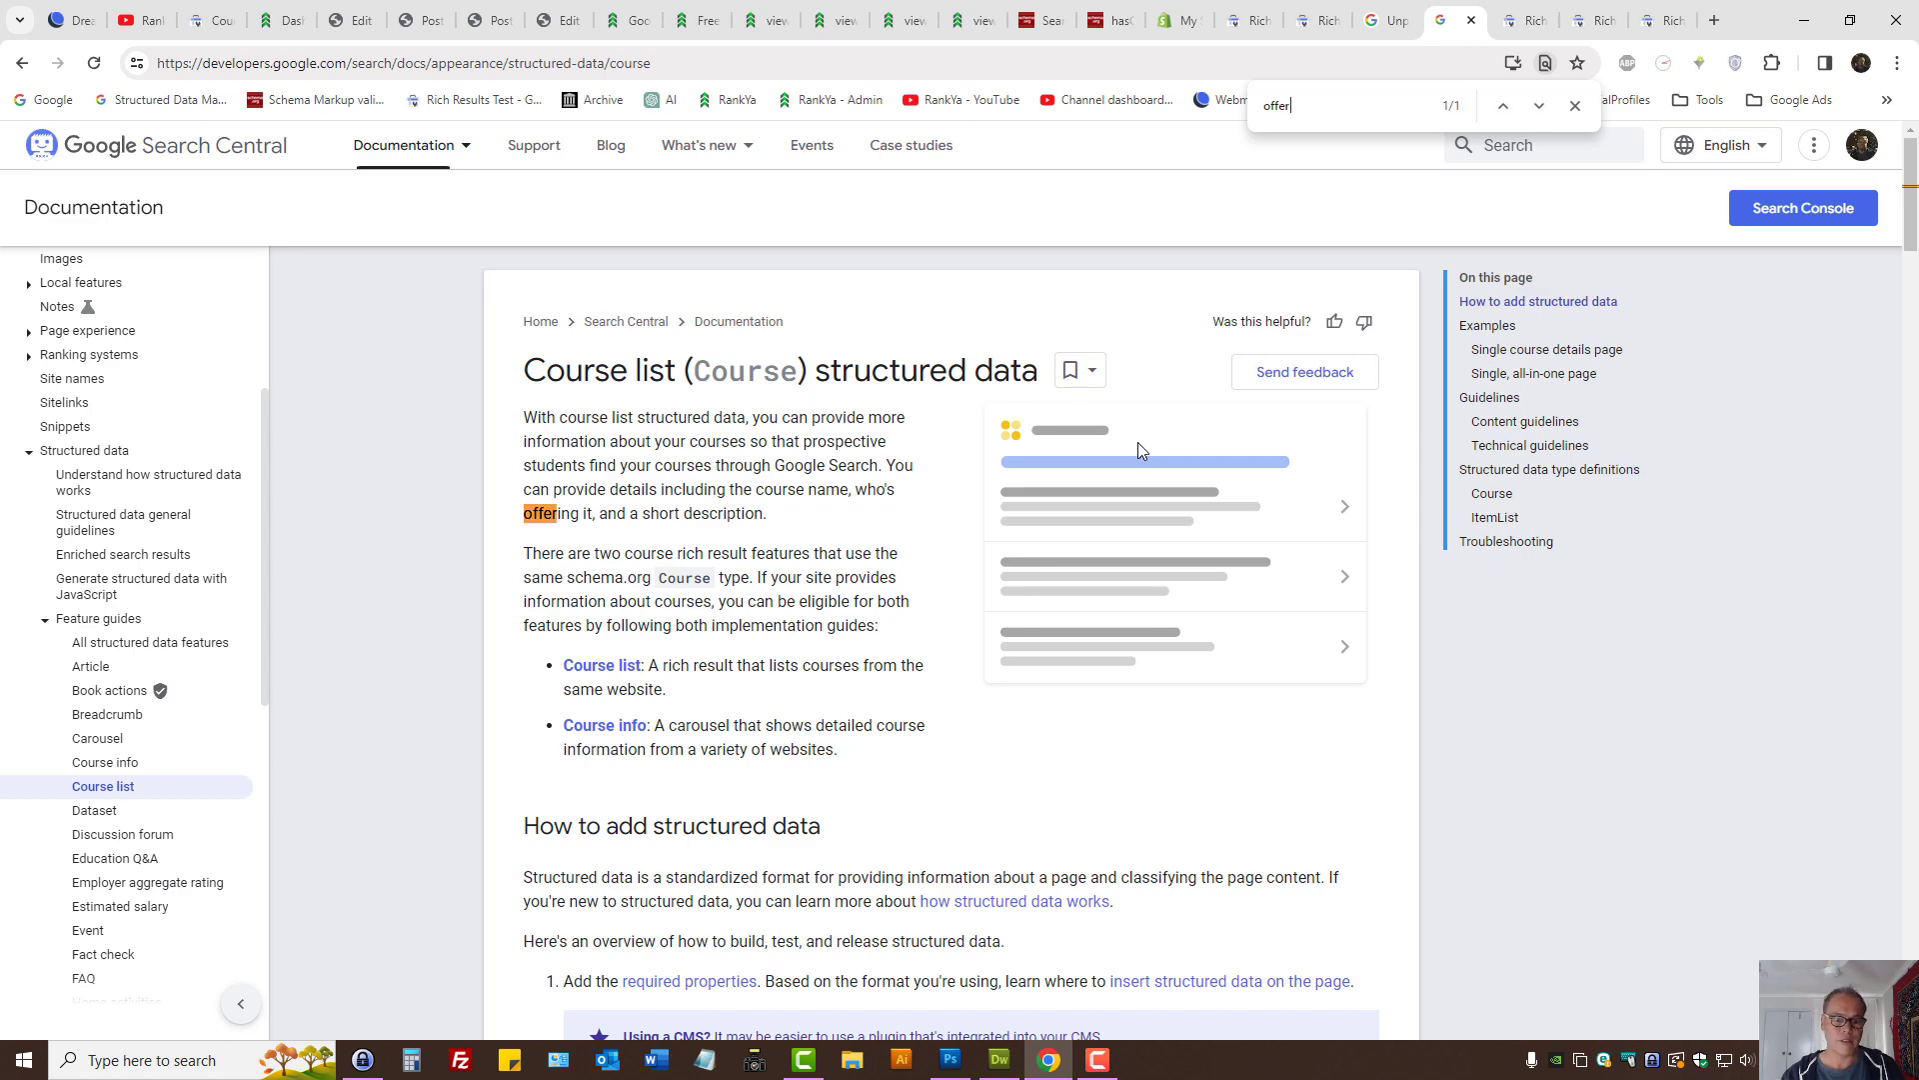
# Step: Open the Course info guide, search it for "offers" and copy the complete offers block from the JSON-LD example
pyautogui.click(108, 764)
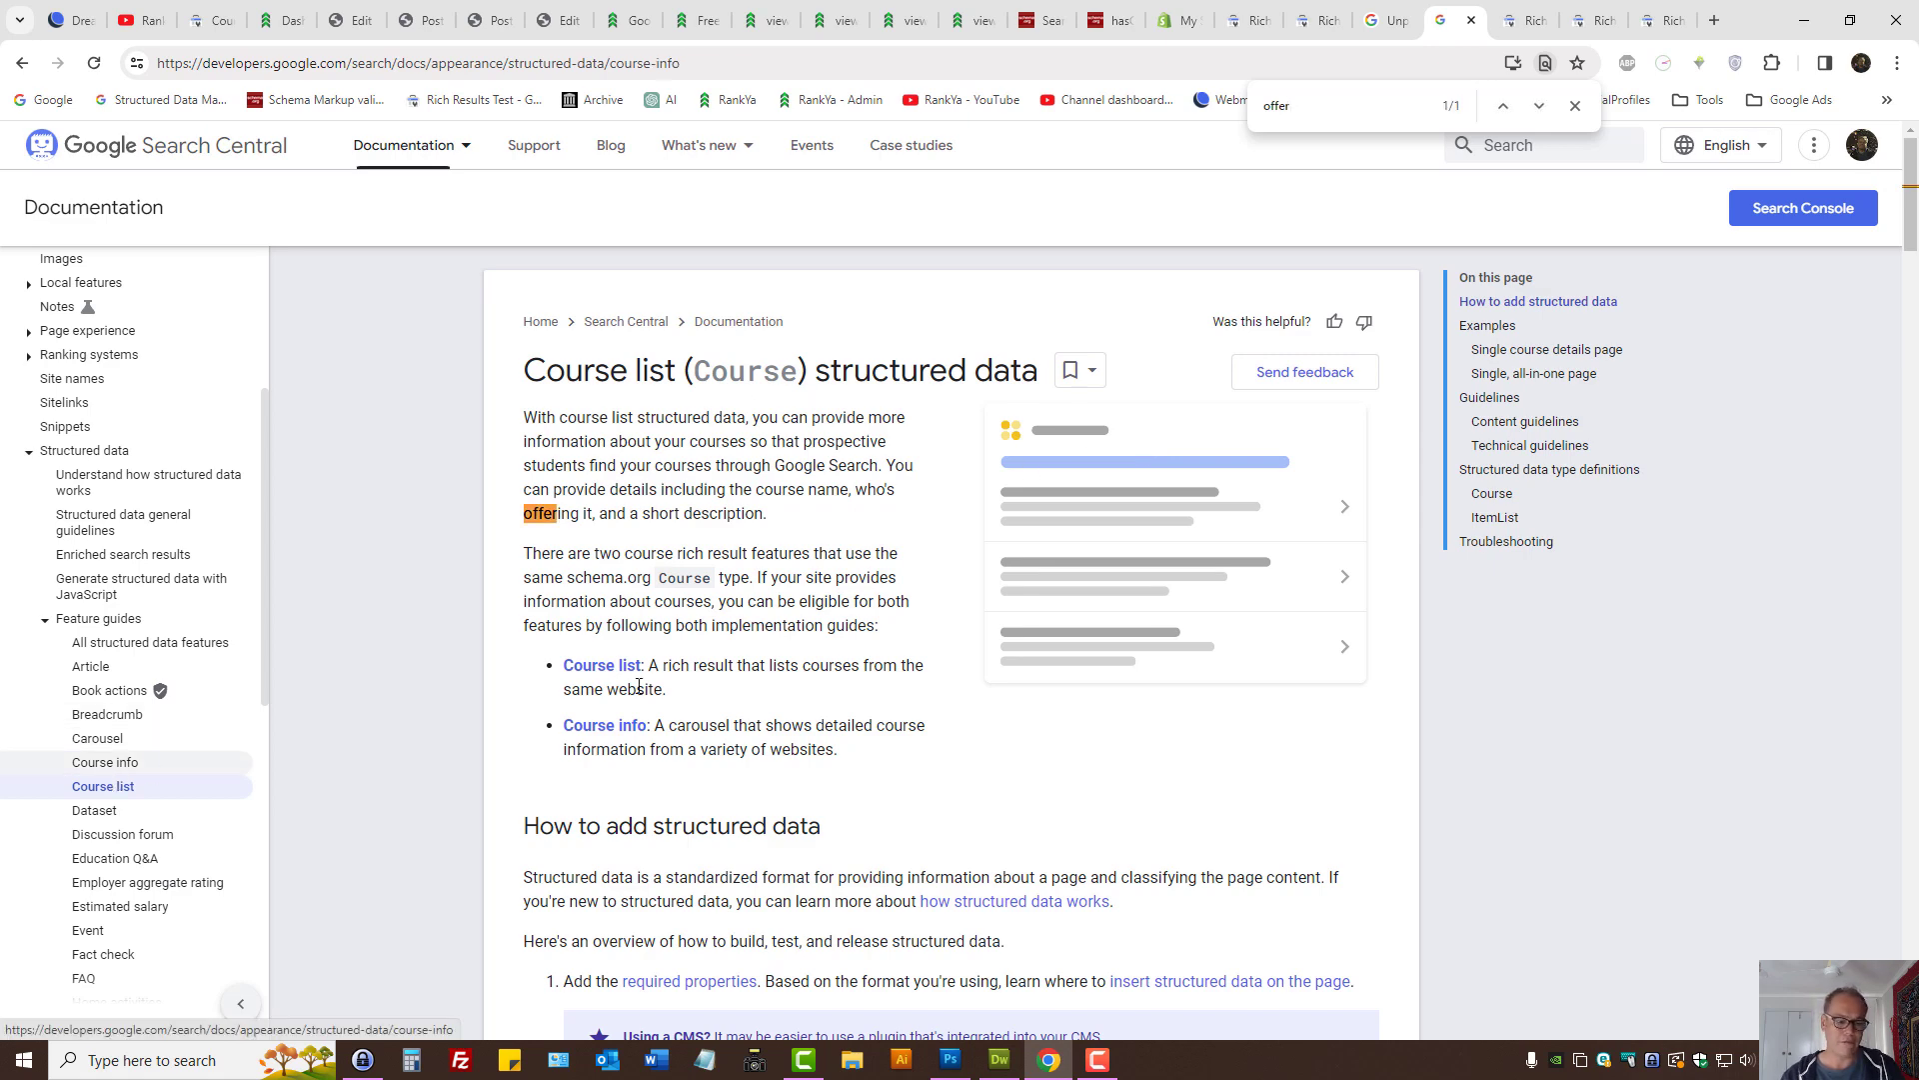
pyautogui.hotkey('ctrl', 'f')
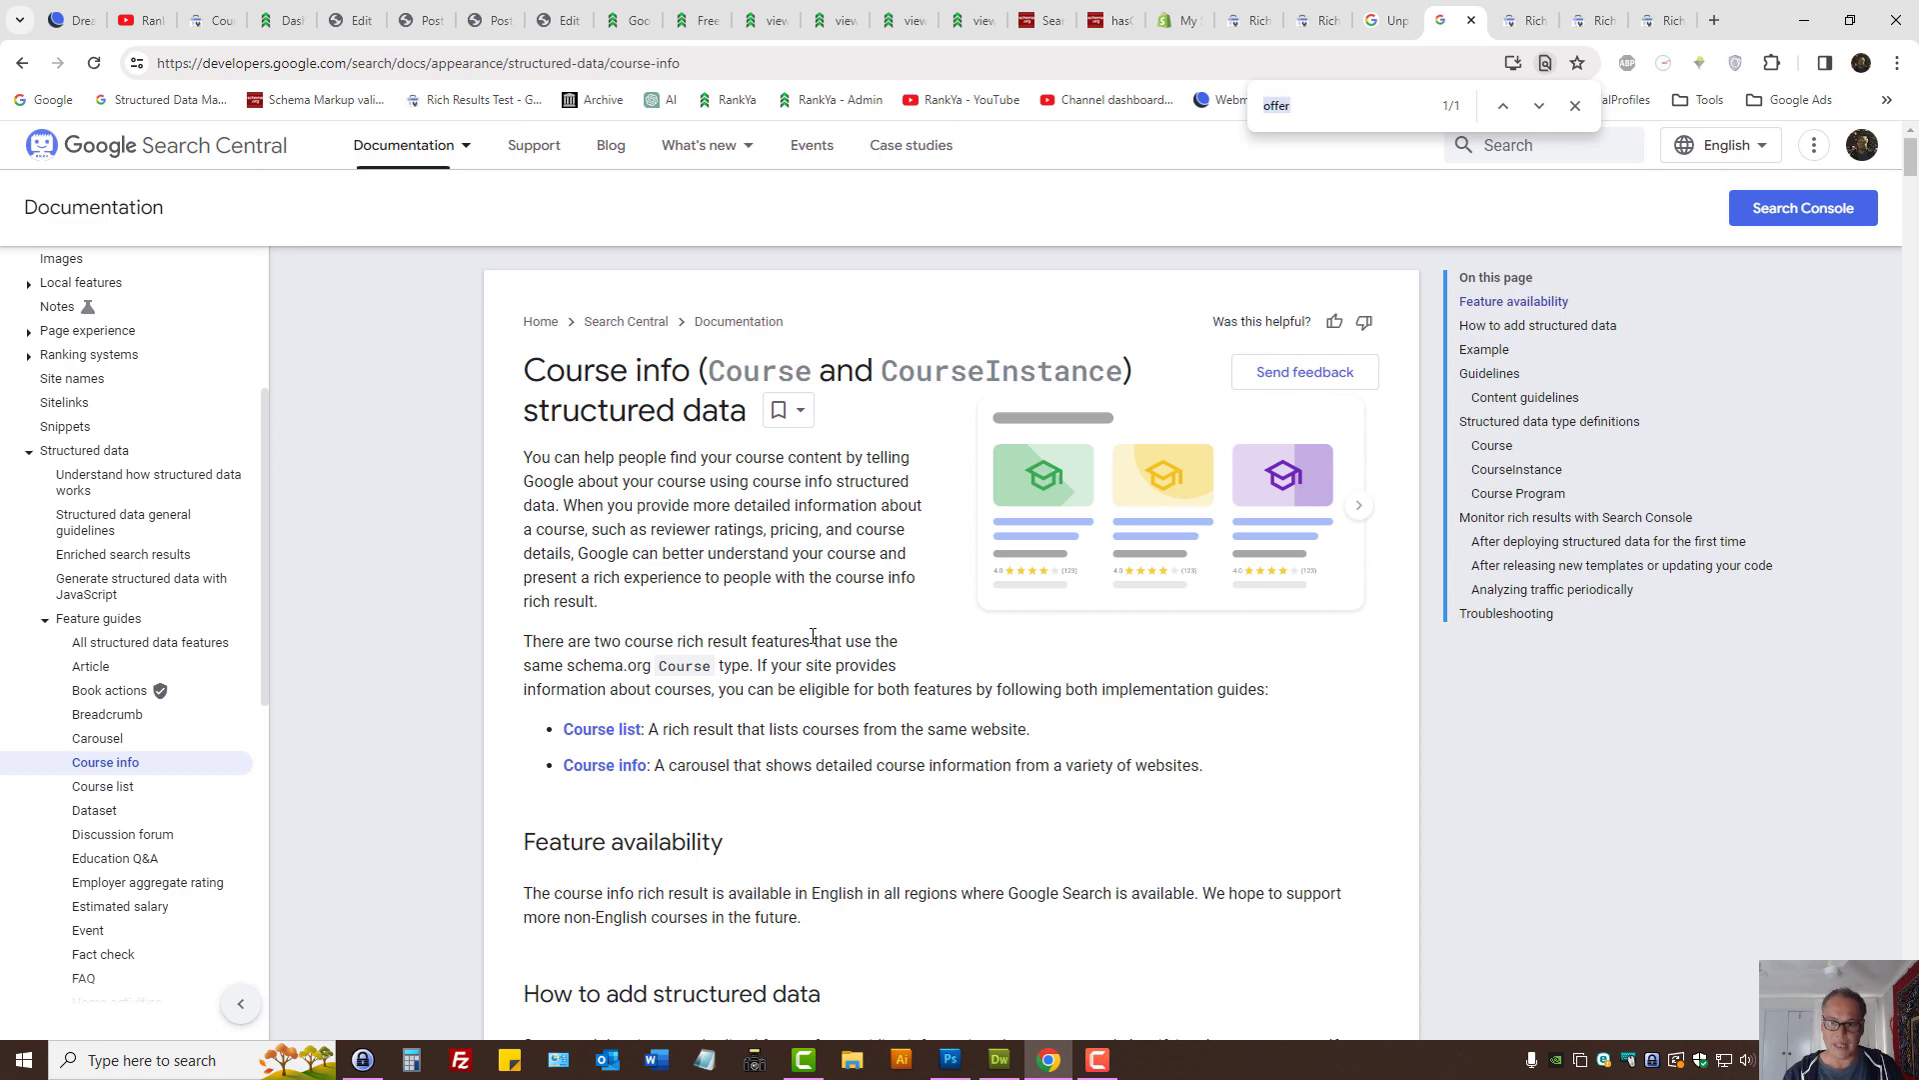
pyautogui.write('offers')
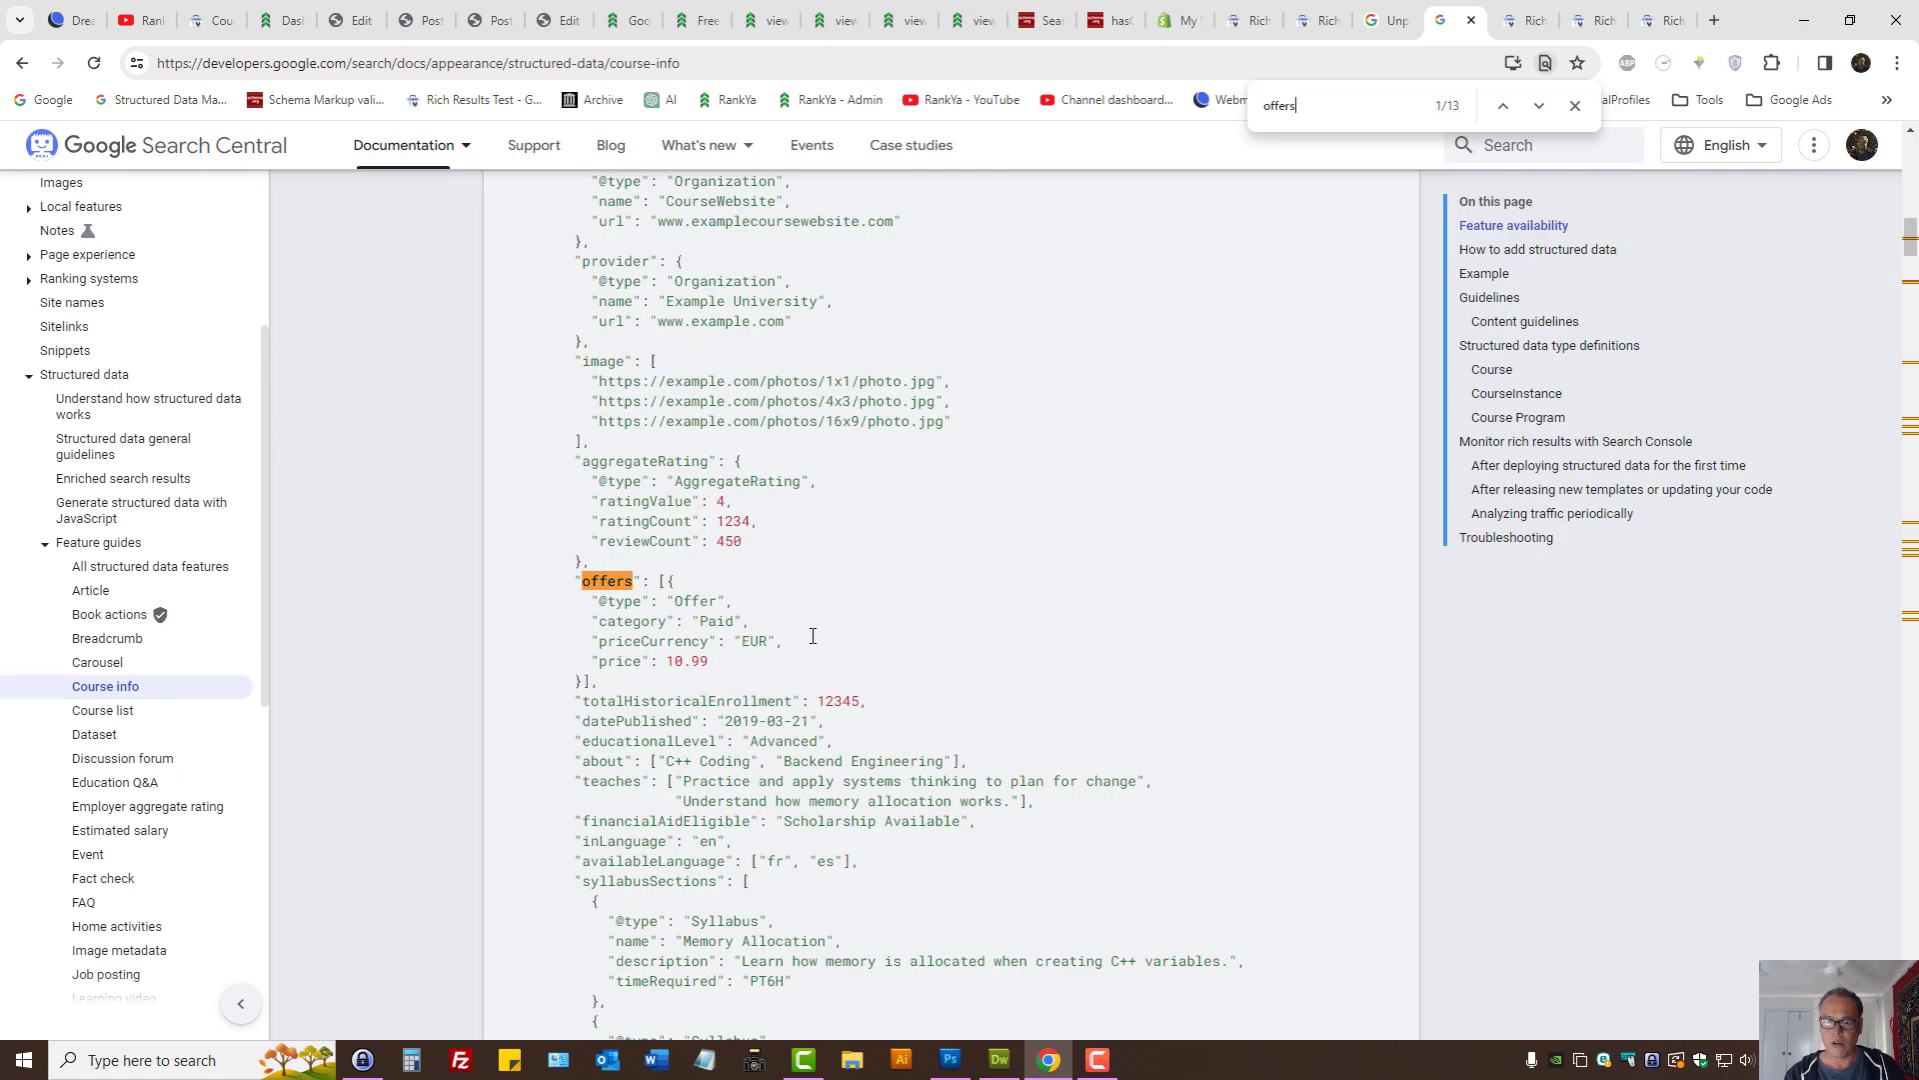
pyautogui.moveTo(576, 581); pyautogui.dragTo(639, 689)
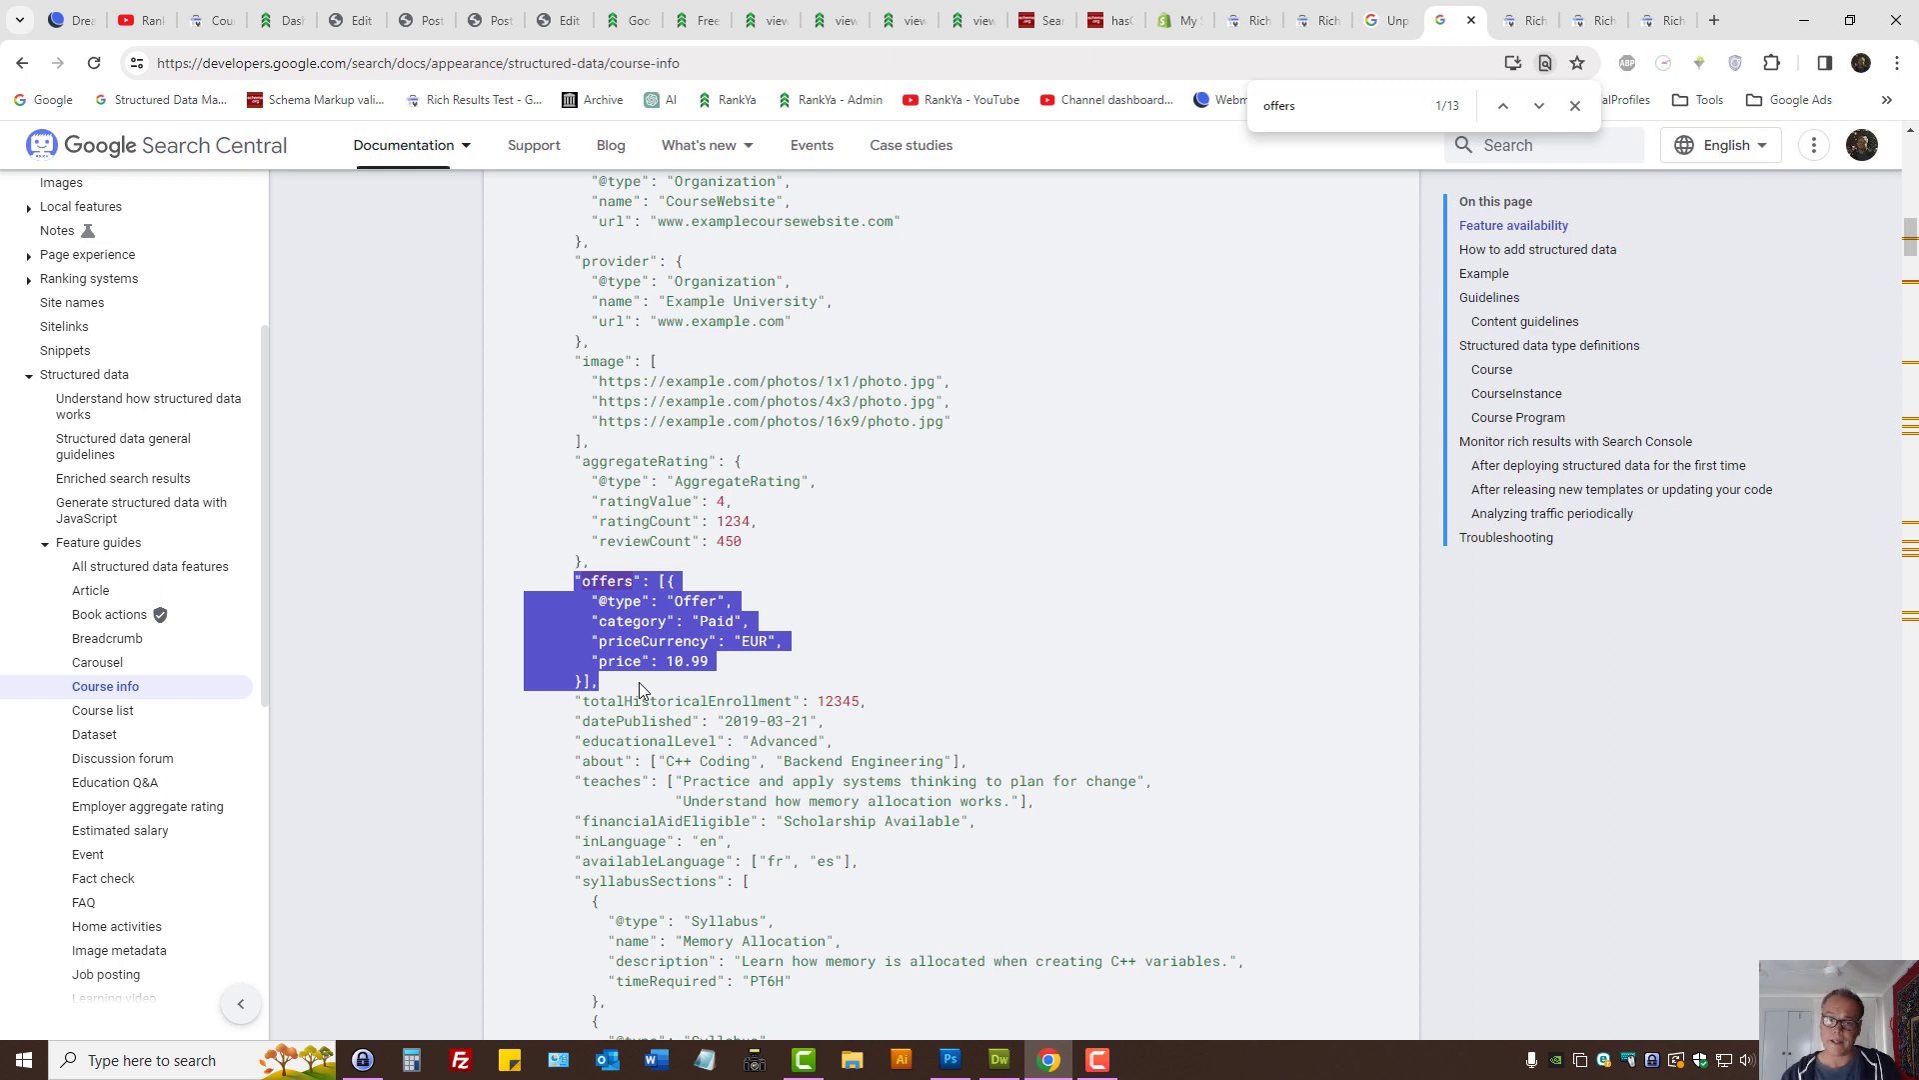
pyautogui.rightClick(612, 617)
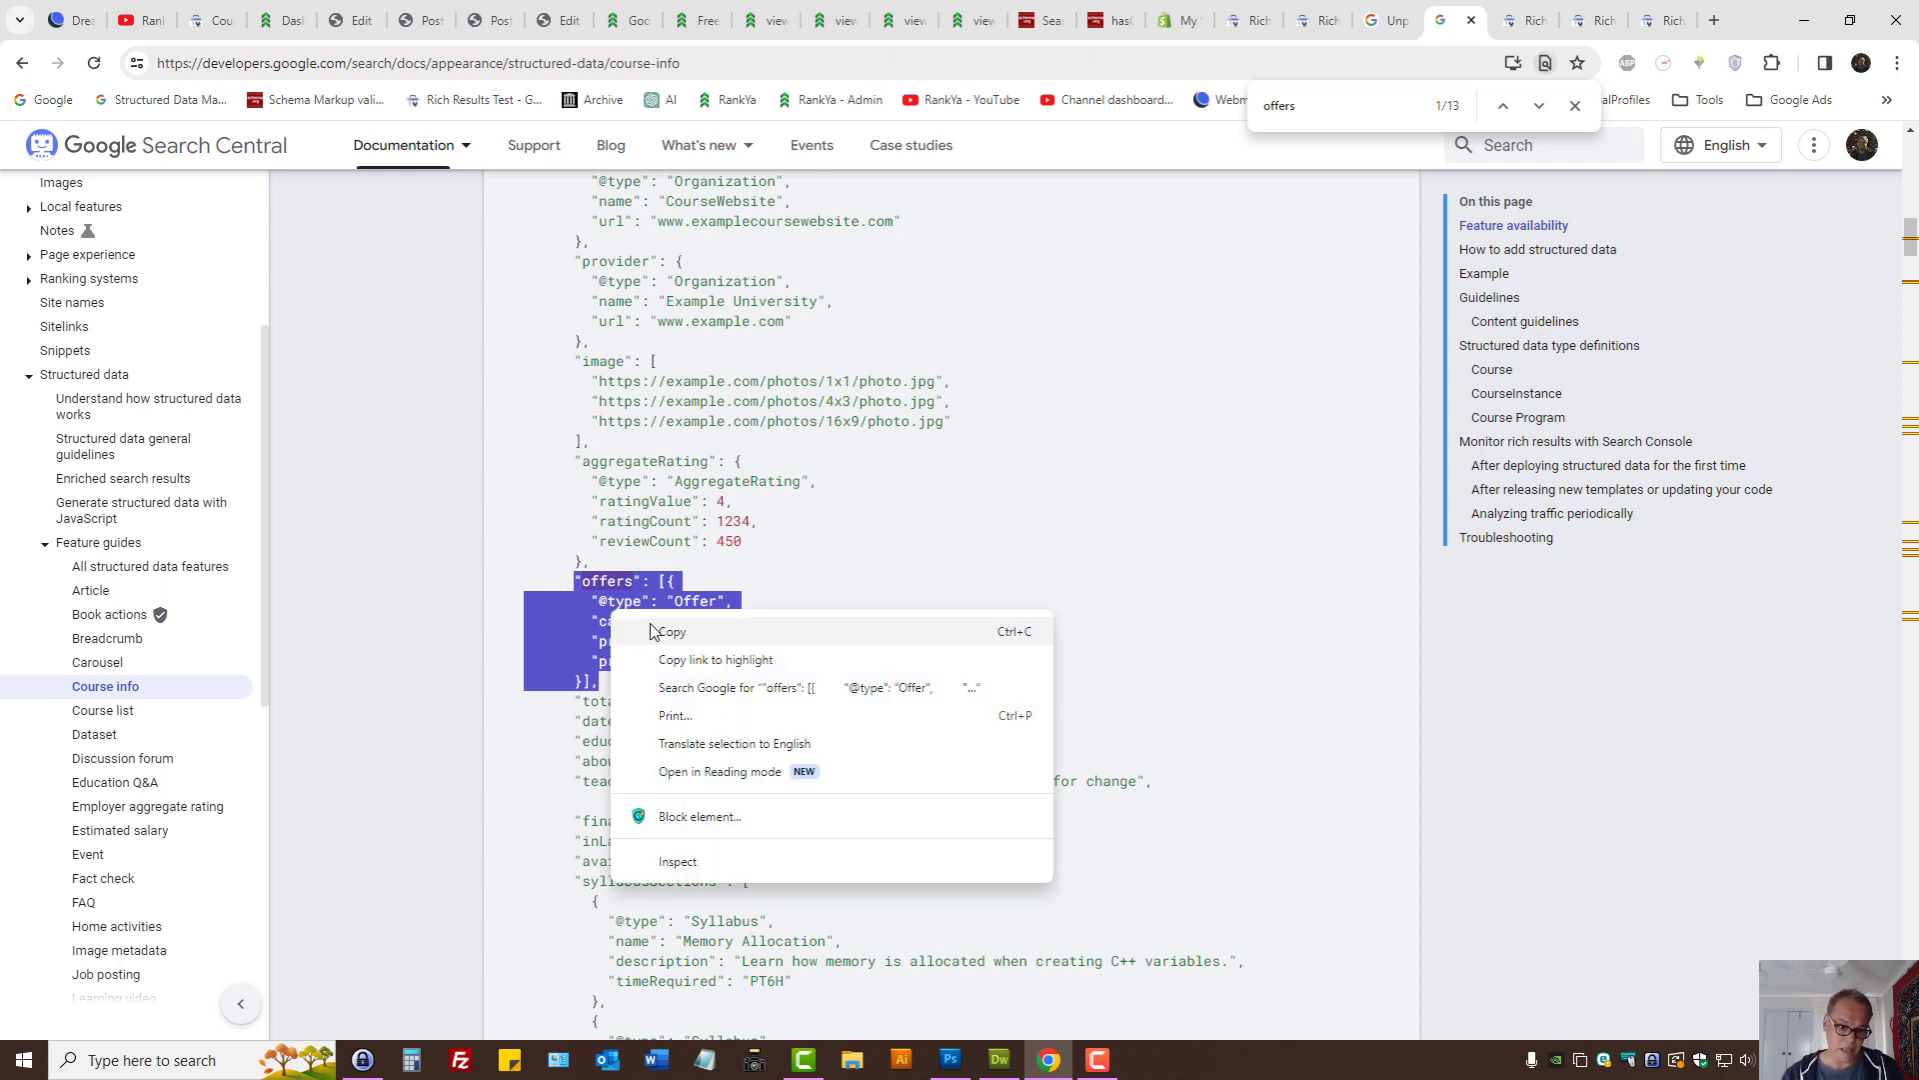
pyautogui.click(659, 630)
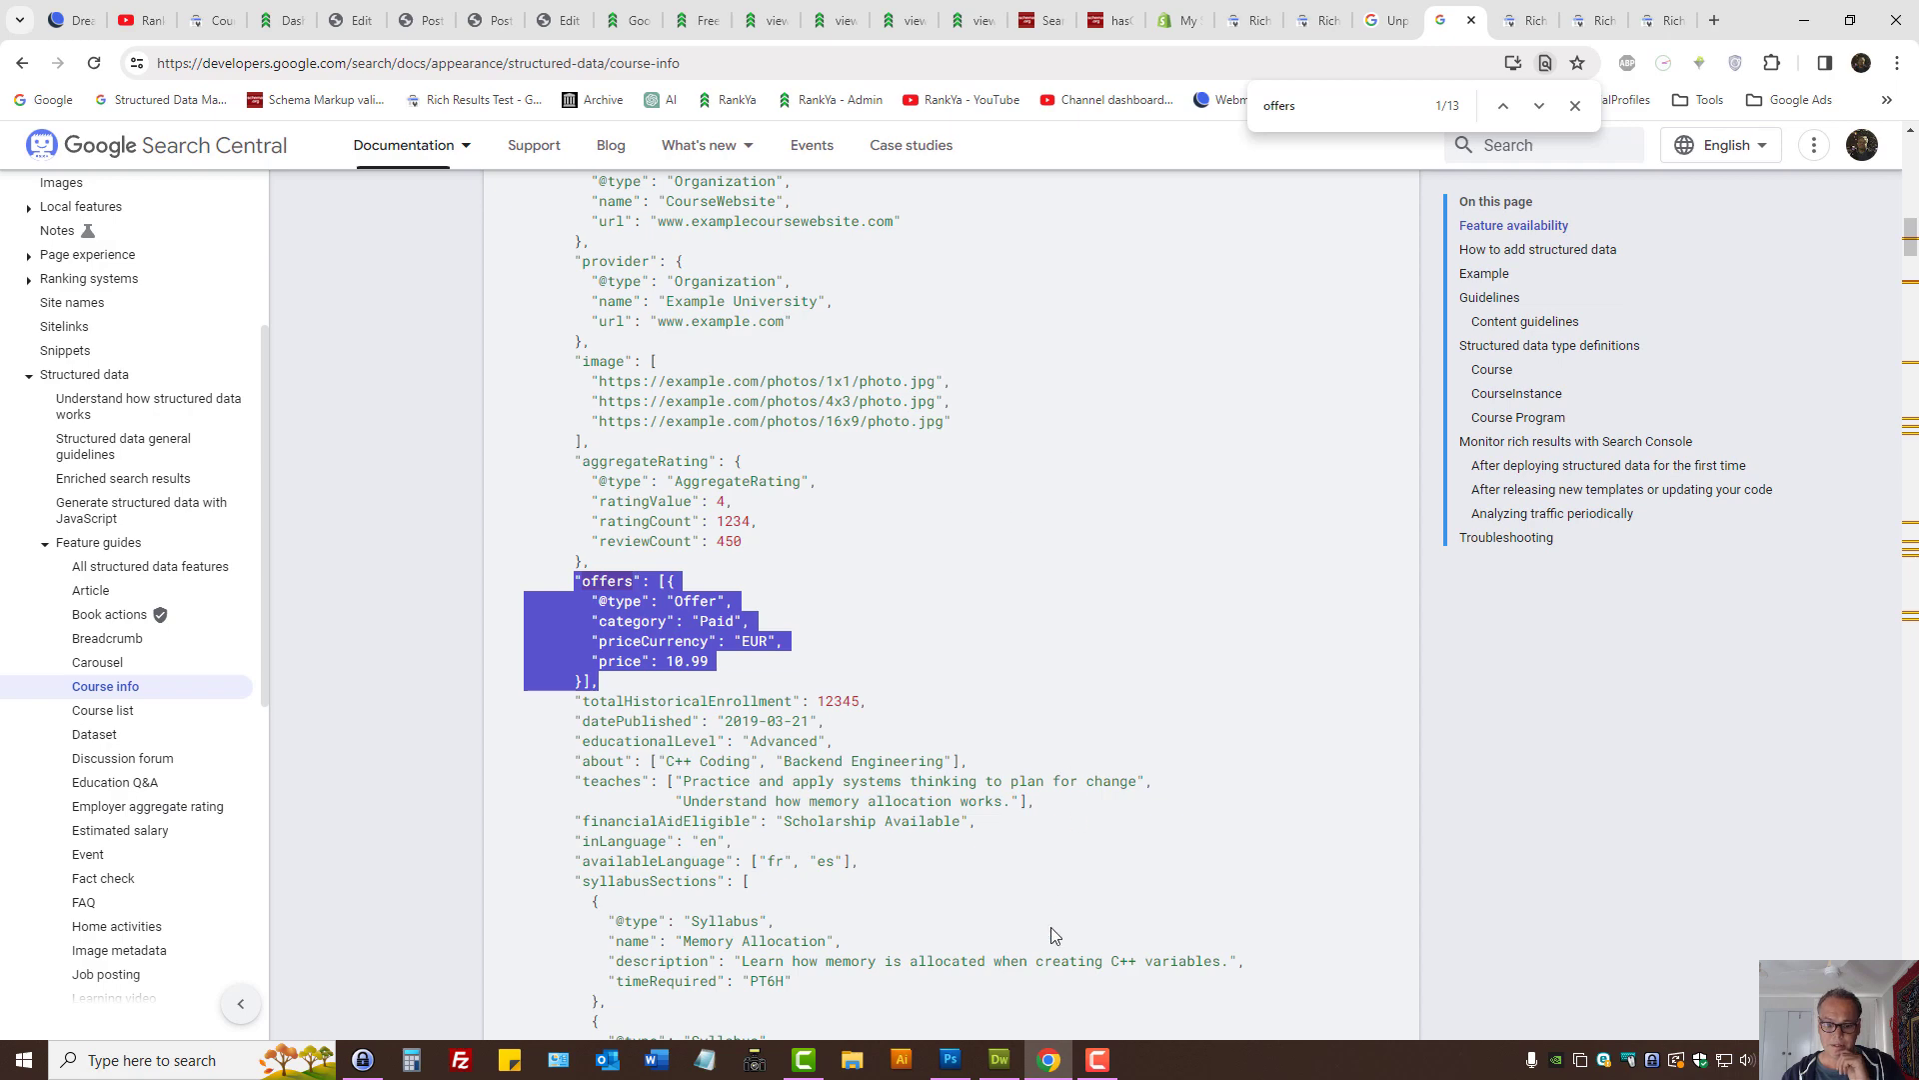
# Step: View the live course page, and in Dreamweaver delete the existing offers block following hasCourseInstance in functions.php
pyautogui.click(697, 12)
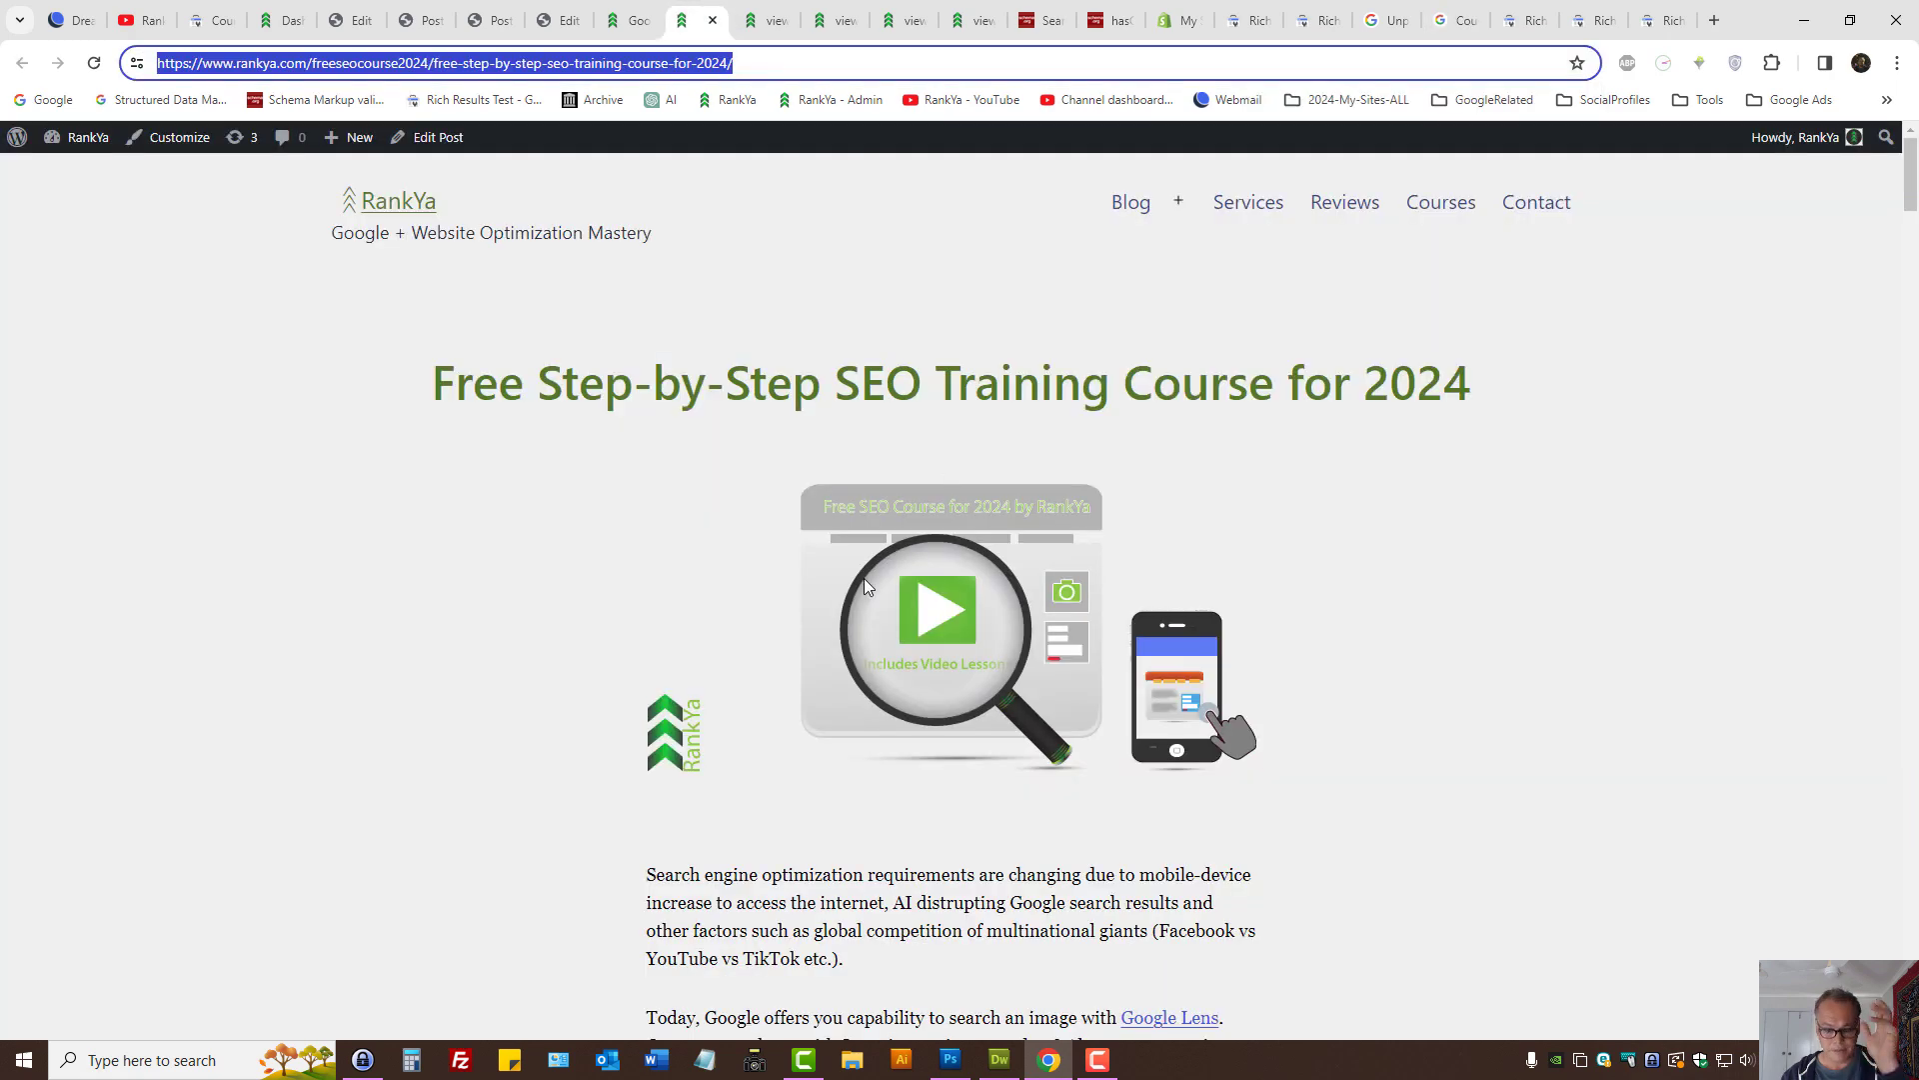
pyautogui.moveTo(828, 510)
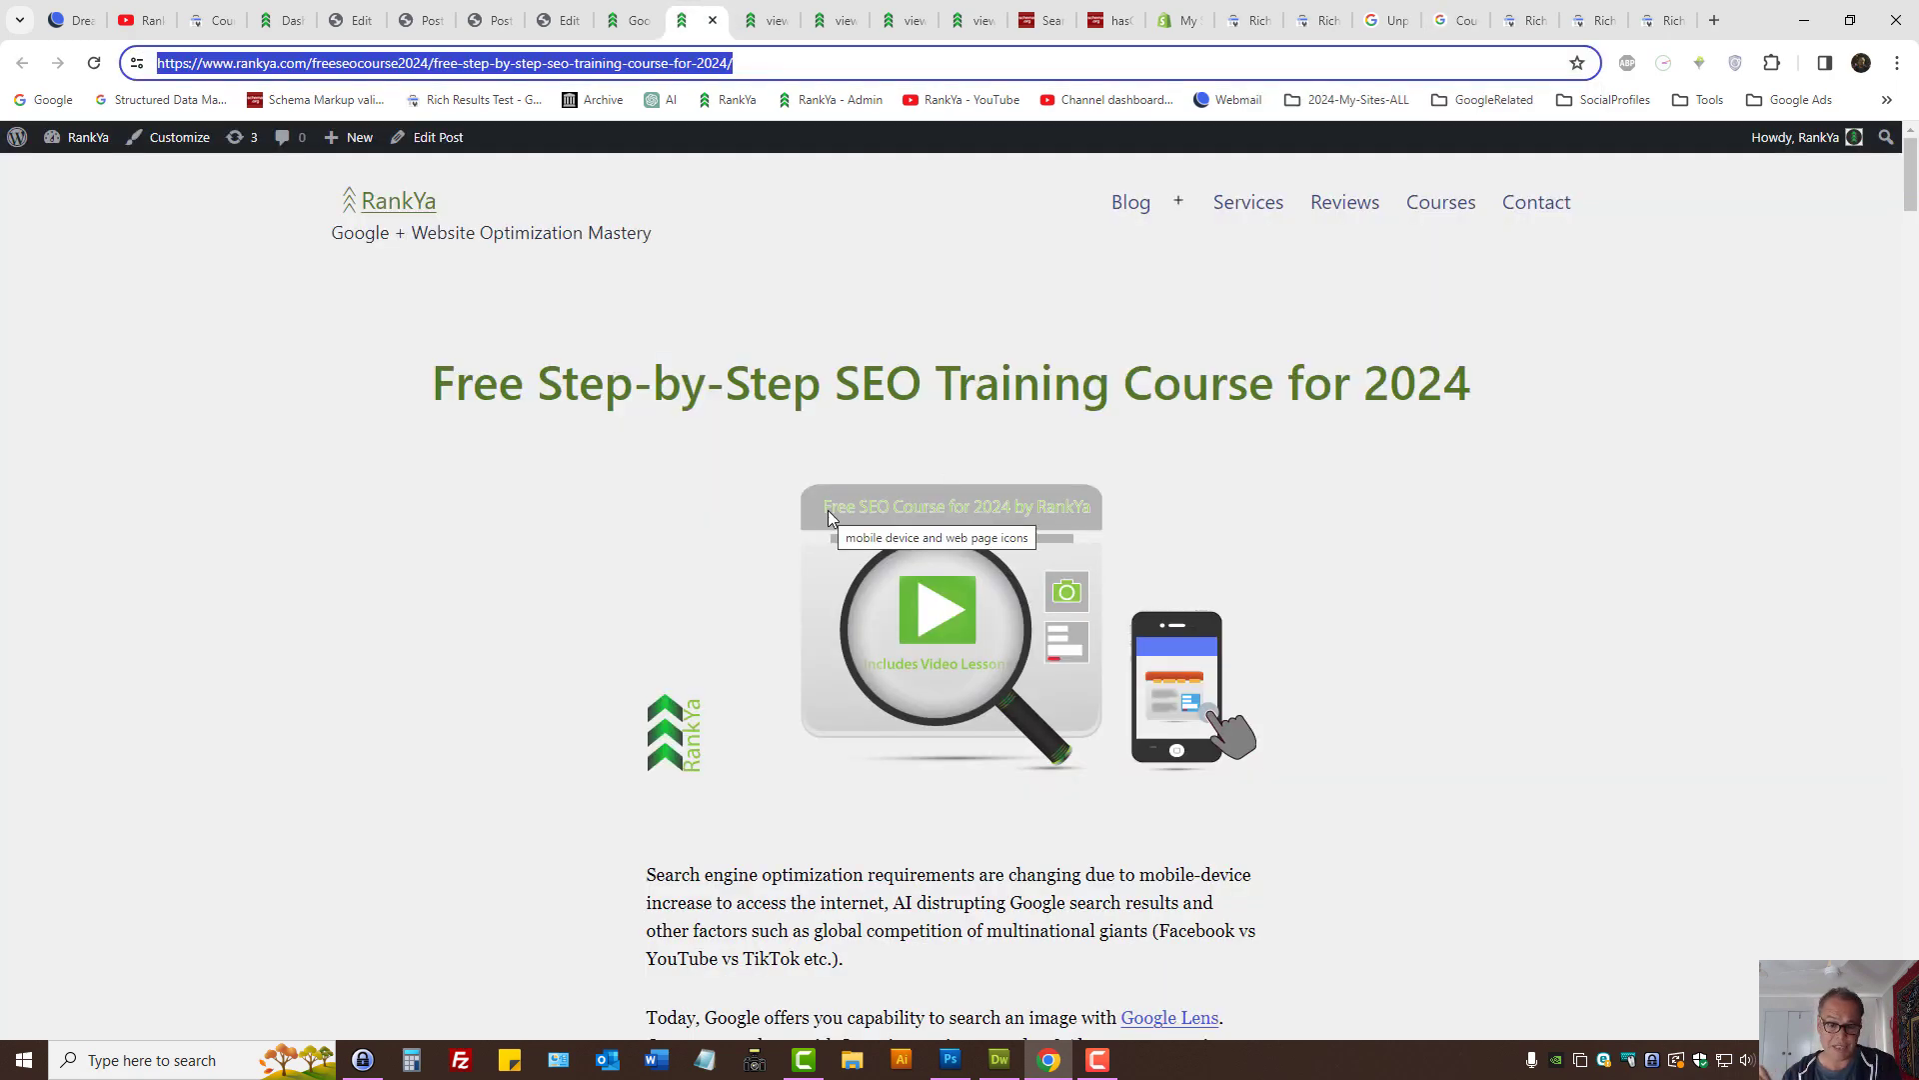
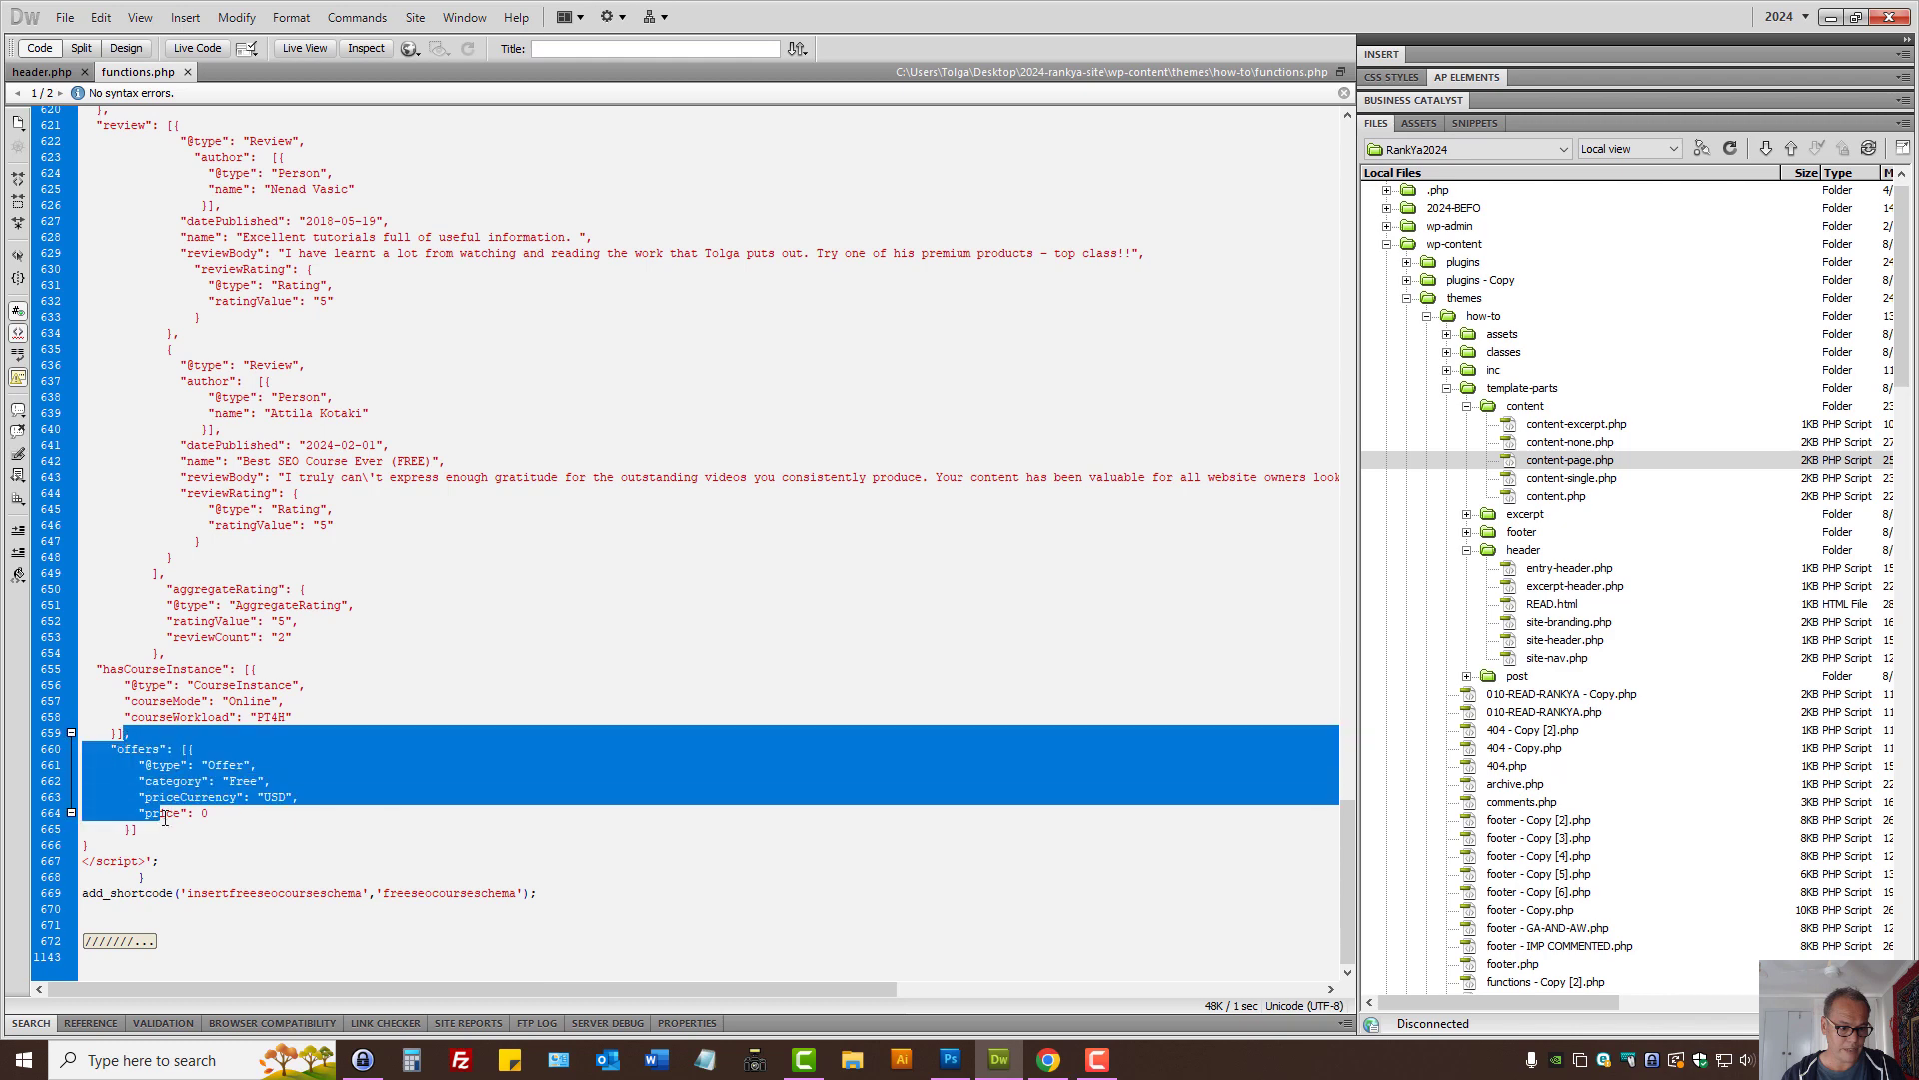
pyautogui.press('Delete')
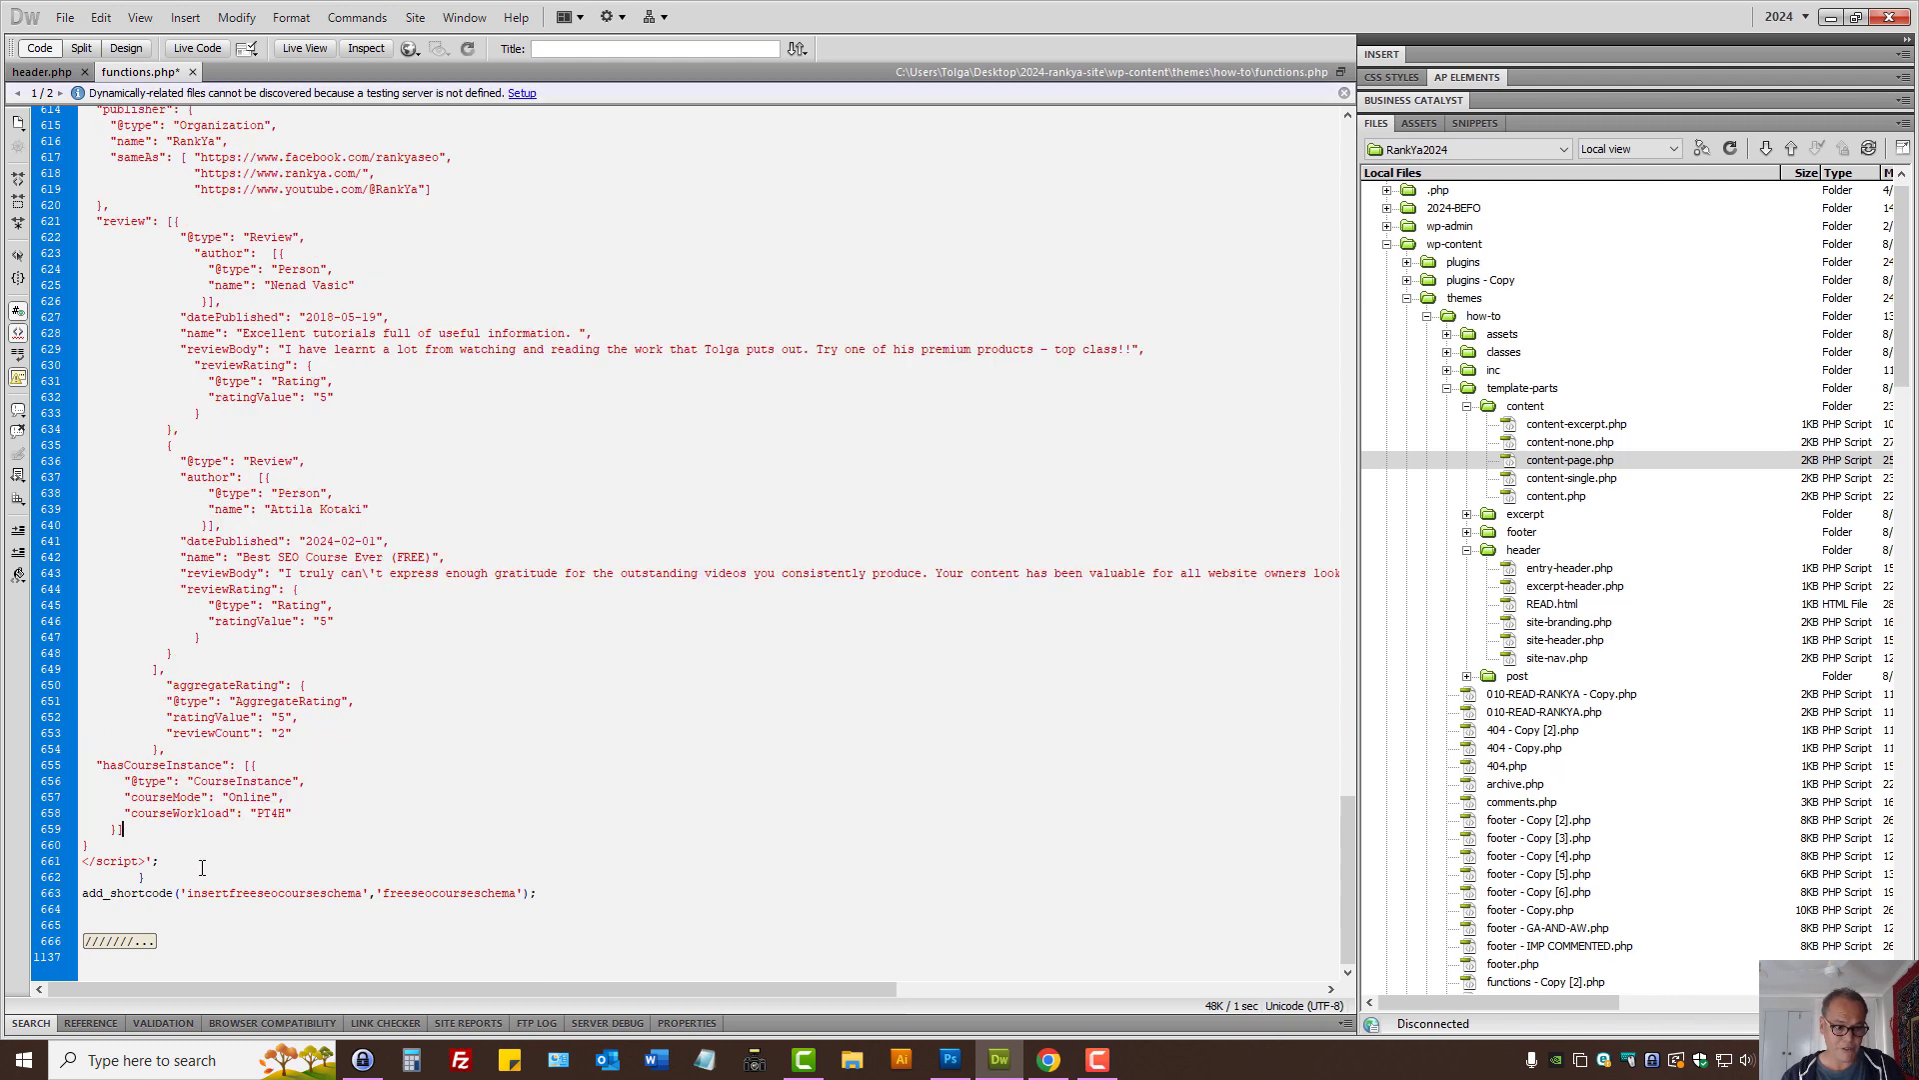
# Step: Switch back to Chrome and copy the selected offers block from Google's Course info example again
pyautogui.click(1049, 1060)
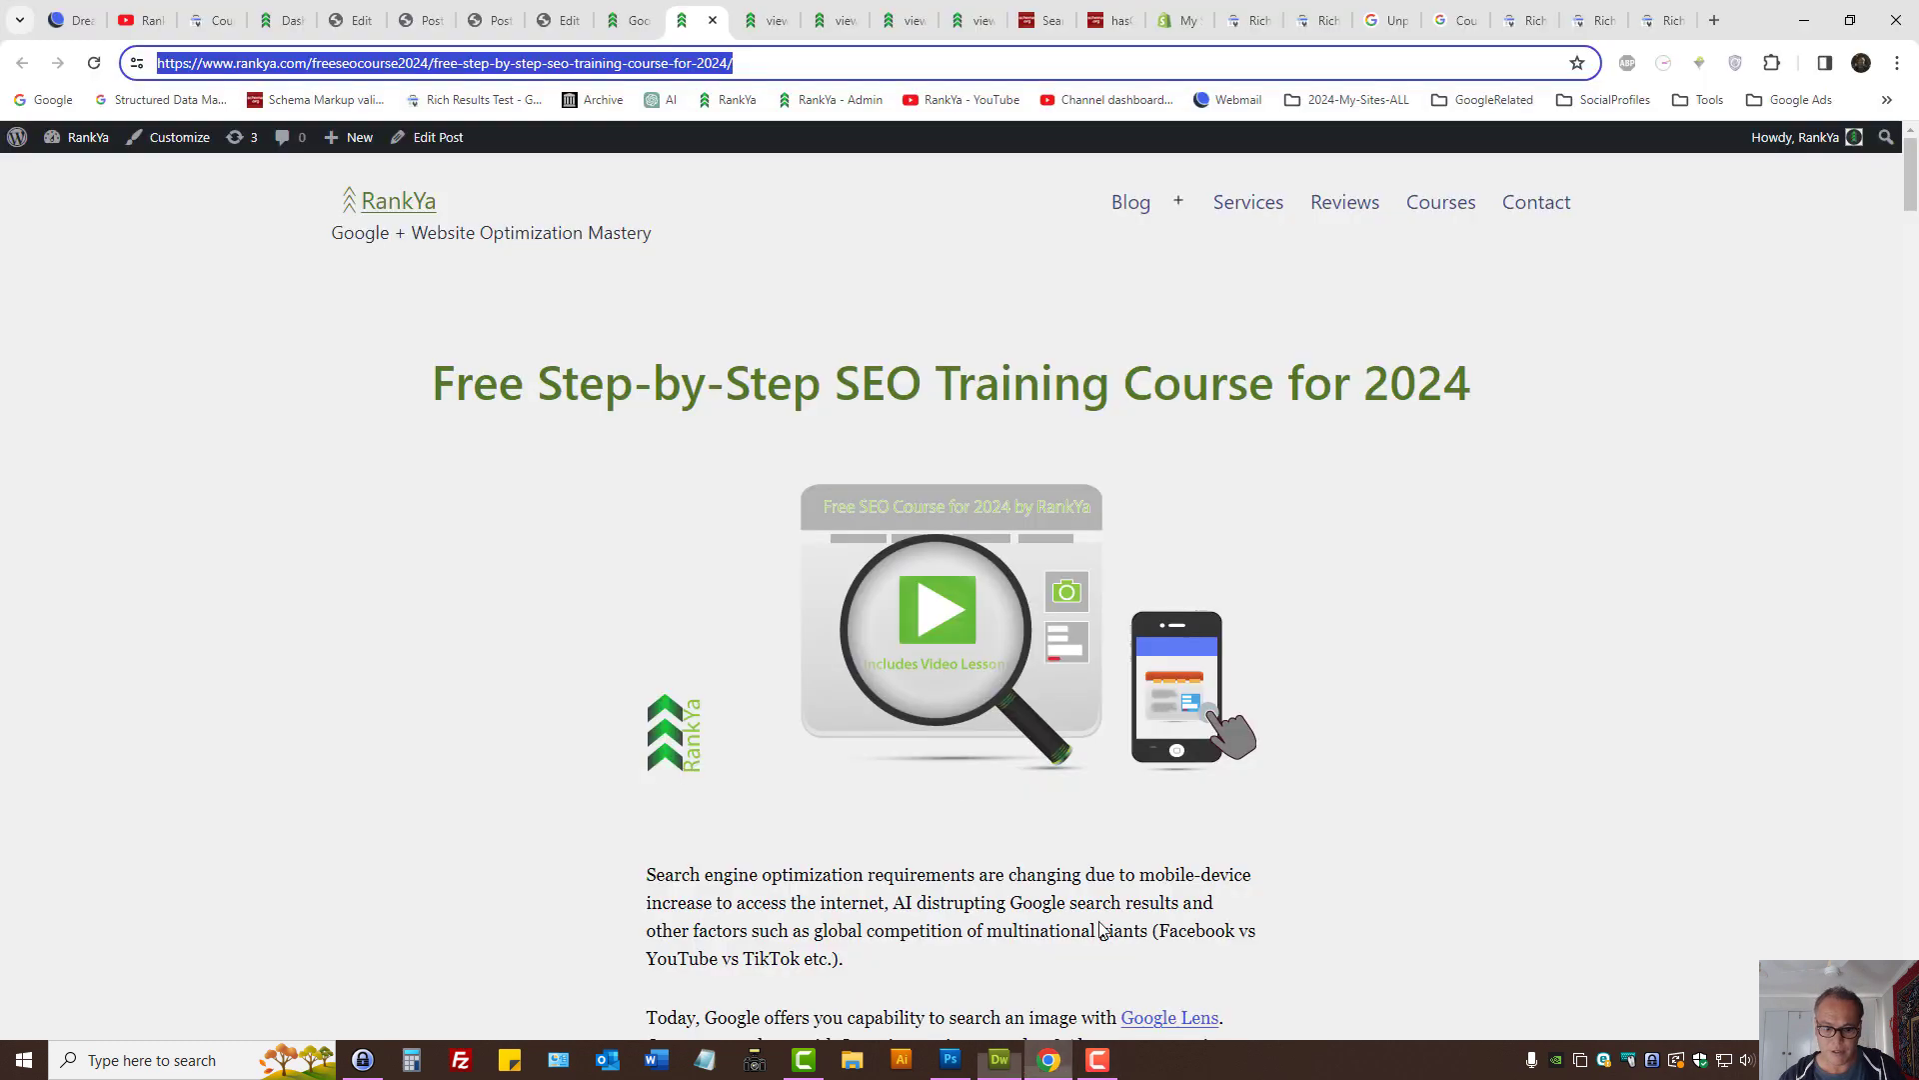
pyautogui.click(1454, 20)
pyautogui.rightClick(628, 608)
pyautogui.click(655, 613)
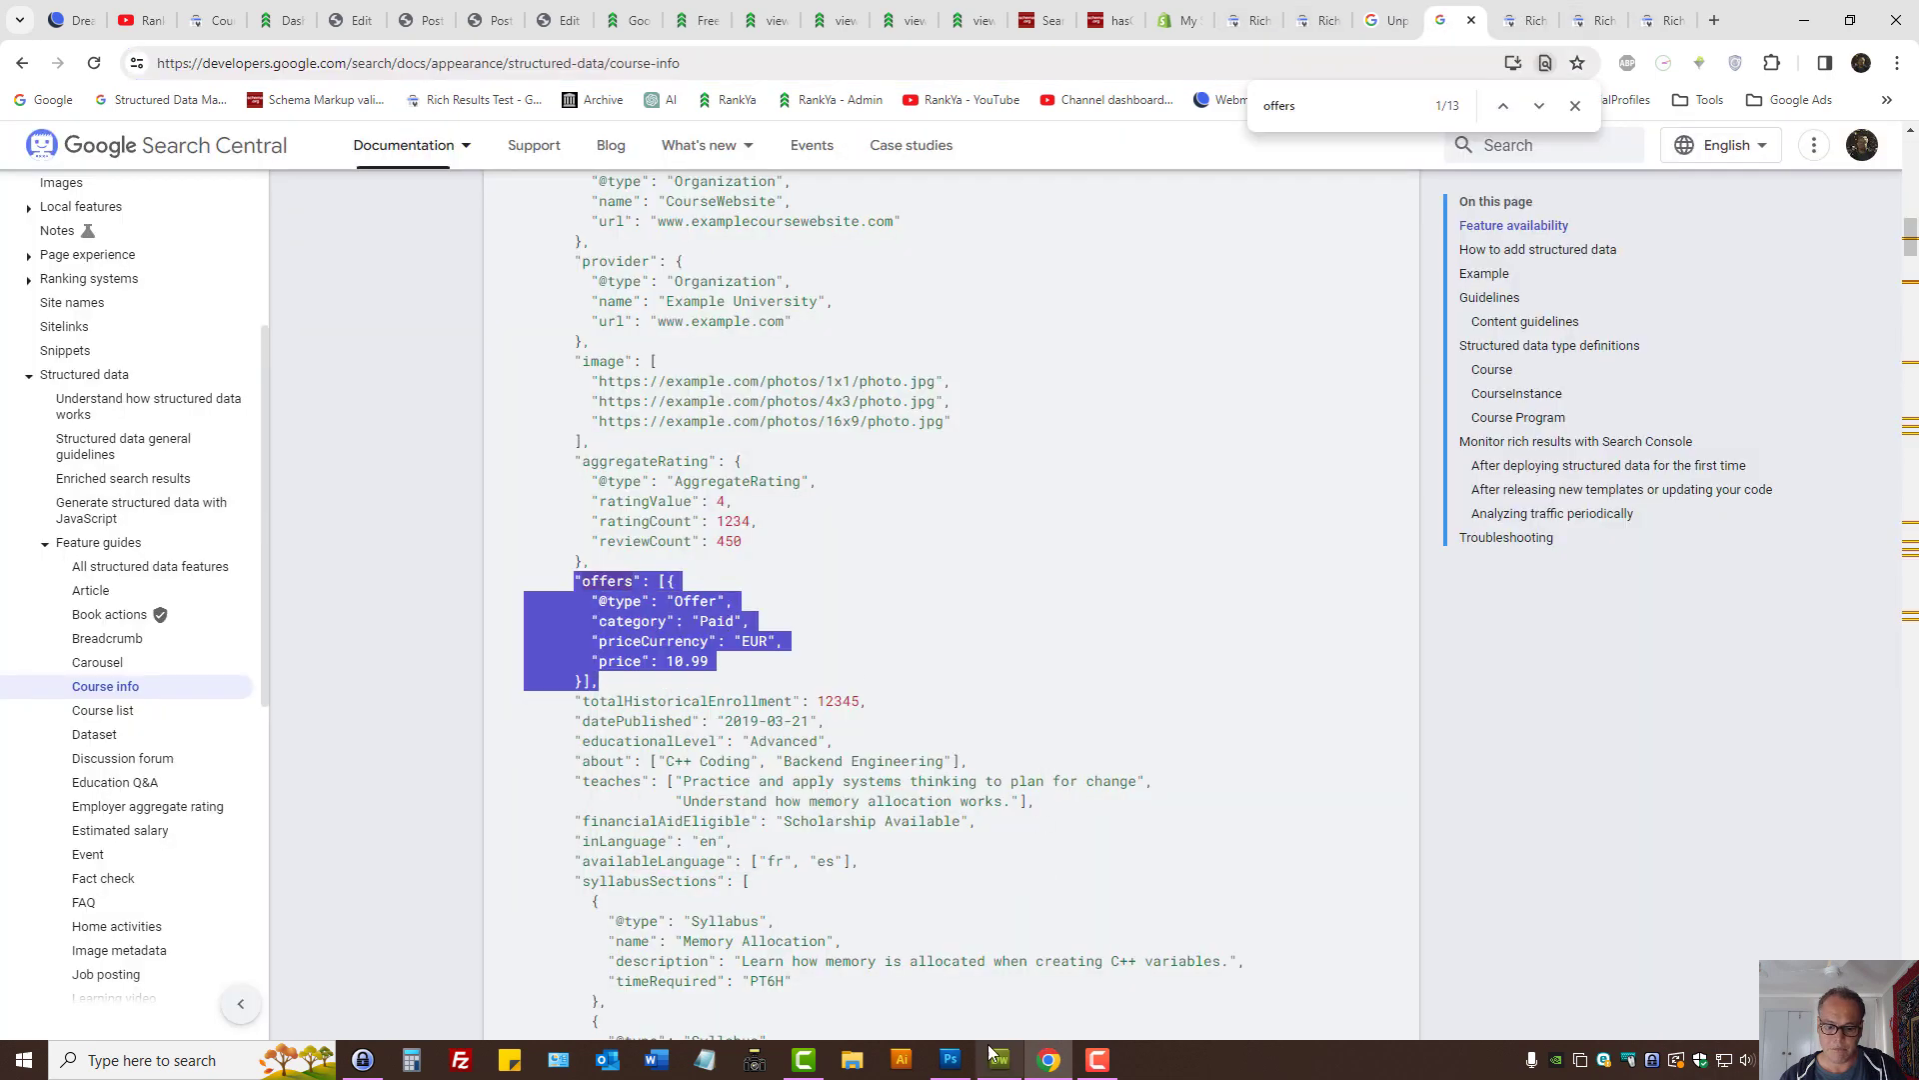
# Step: In functions.php in Dreamweaver, paste the copied offers block on a new line after hasCourseInstance, separated by a comma
pyautogui.click(999, 1060)
pyautogui.click(224, 830)
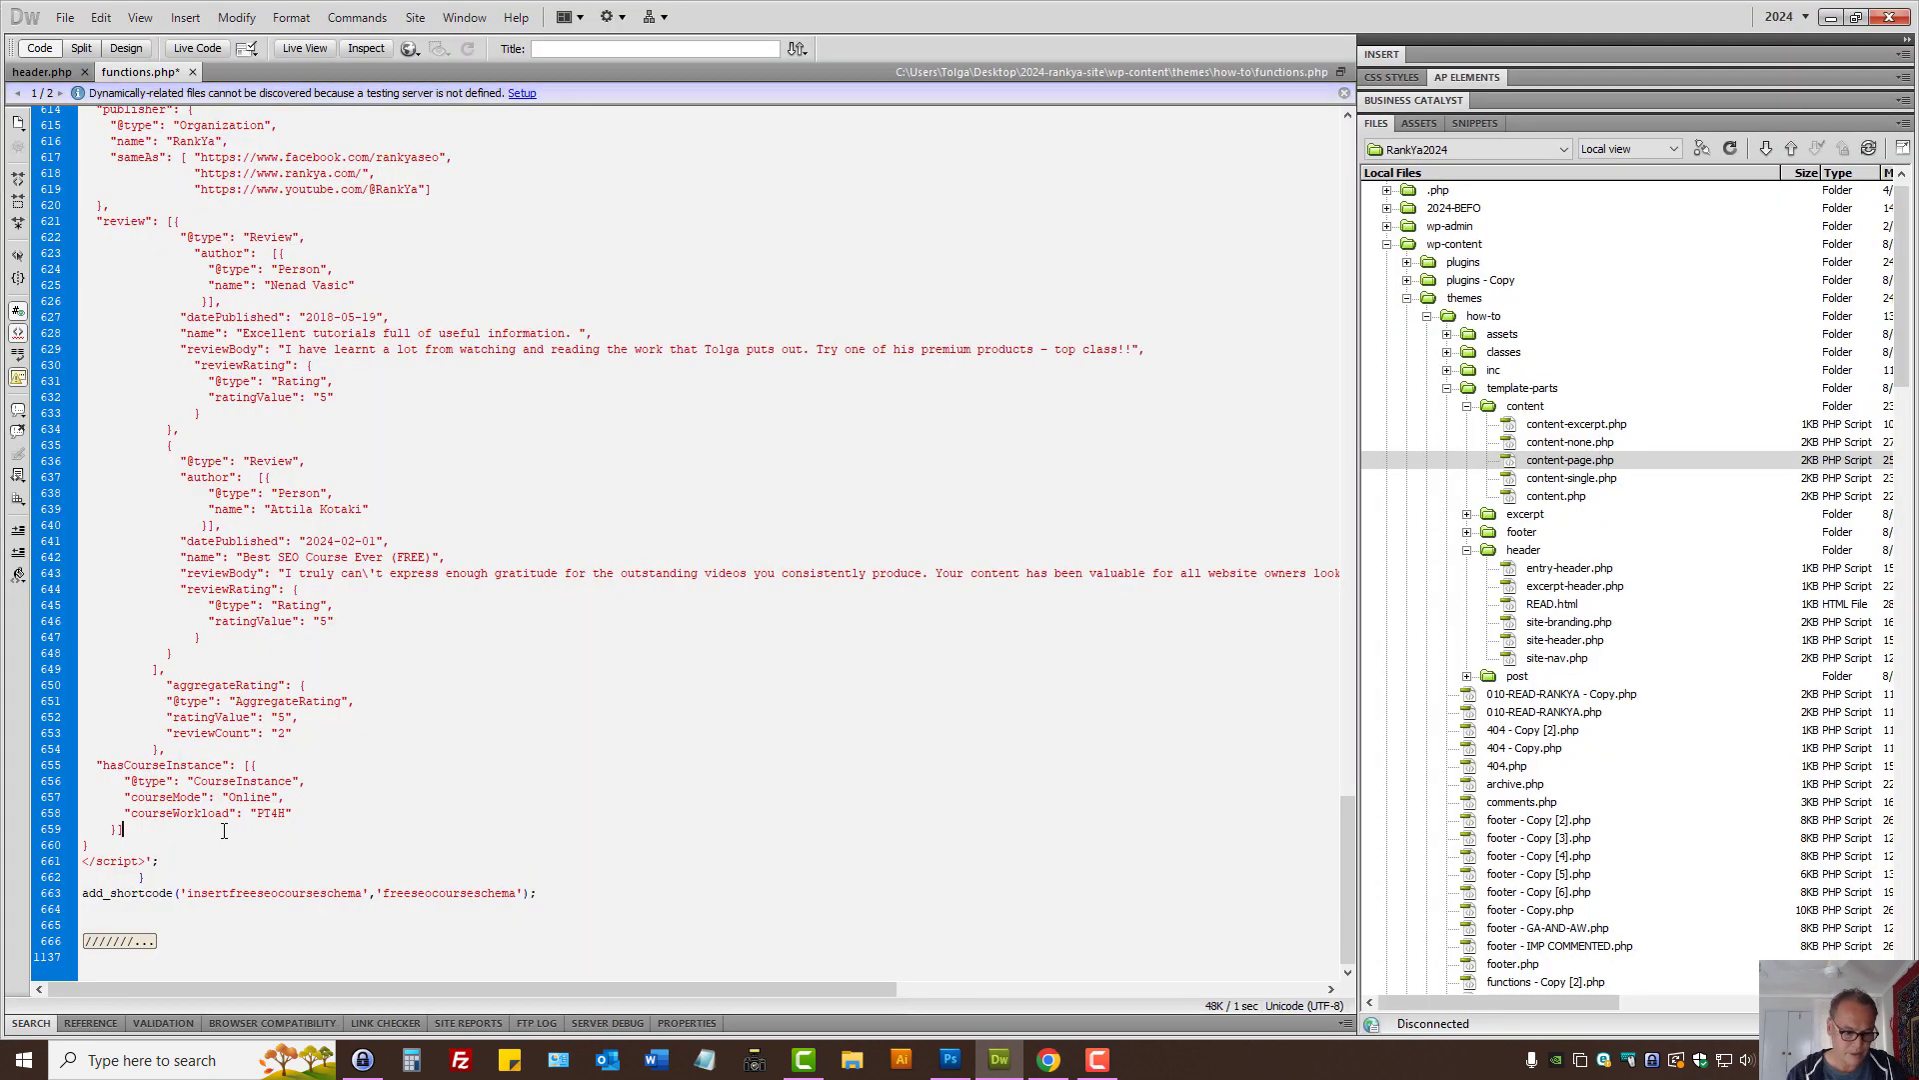
pyautogui.hotkey('ctrl', 'v')
pyautogui.click(131, 829)
pyautogui.press('Return')
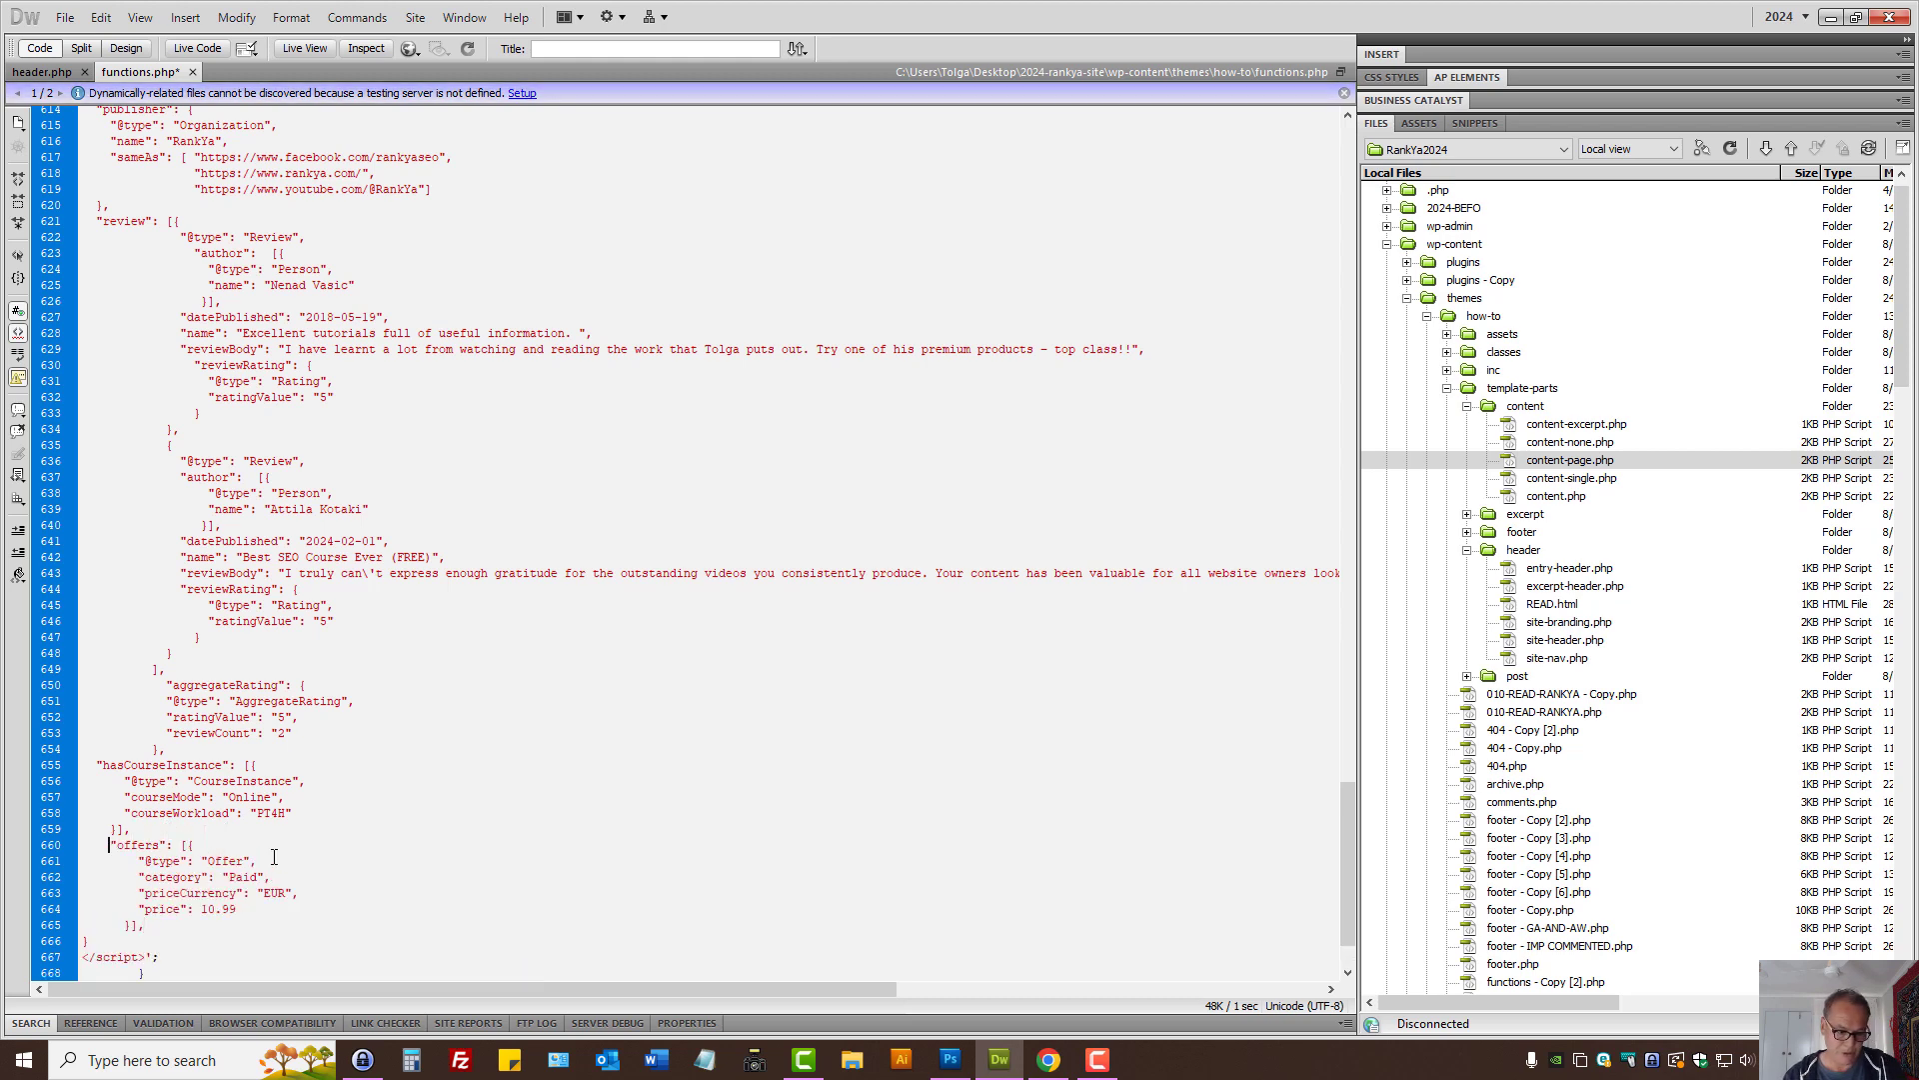
# Step: In the pasted offers block, set priceCurrency to "USD" and price to 199
pyautogui.doubleClick(137, 844)
pyautogui.click(199, 910)
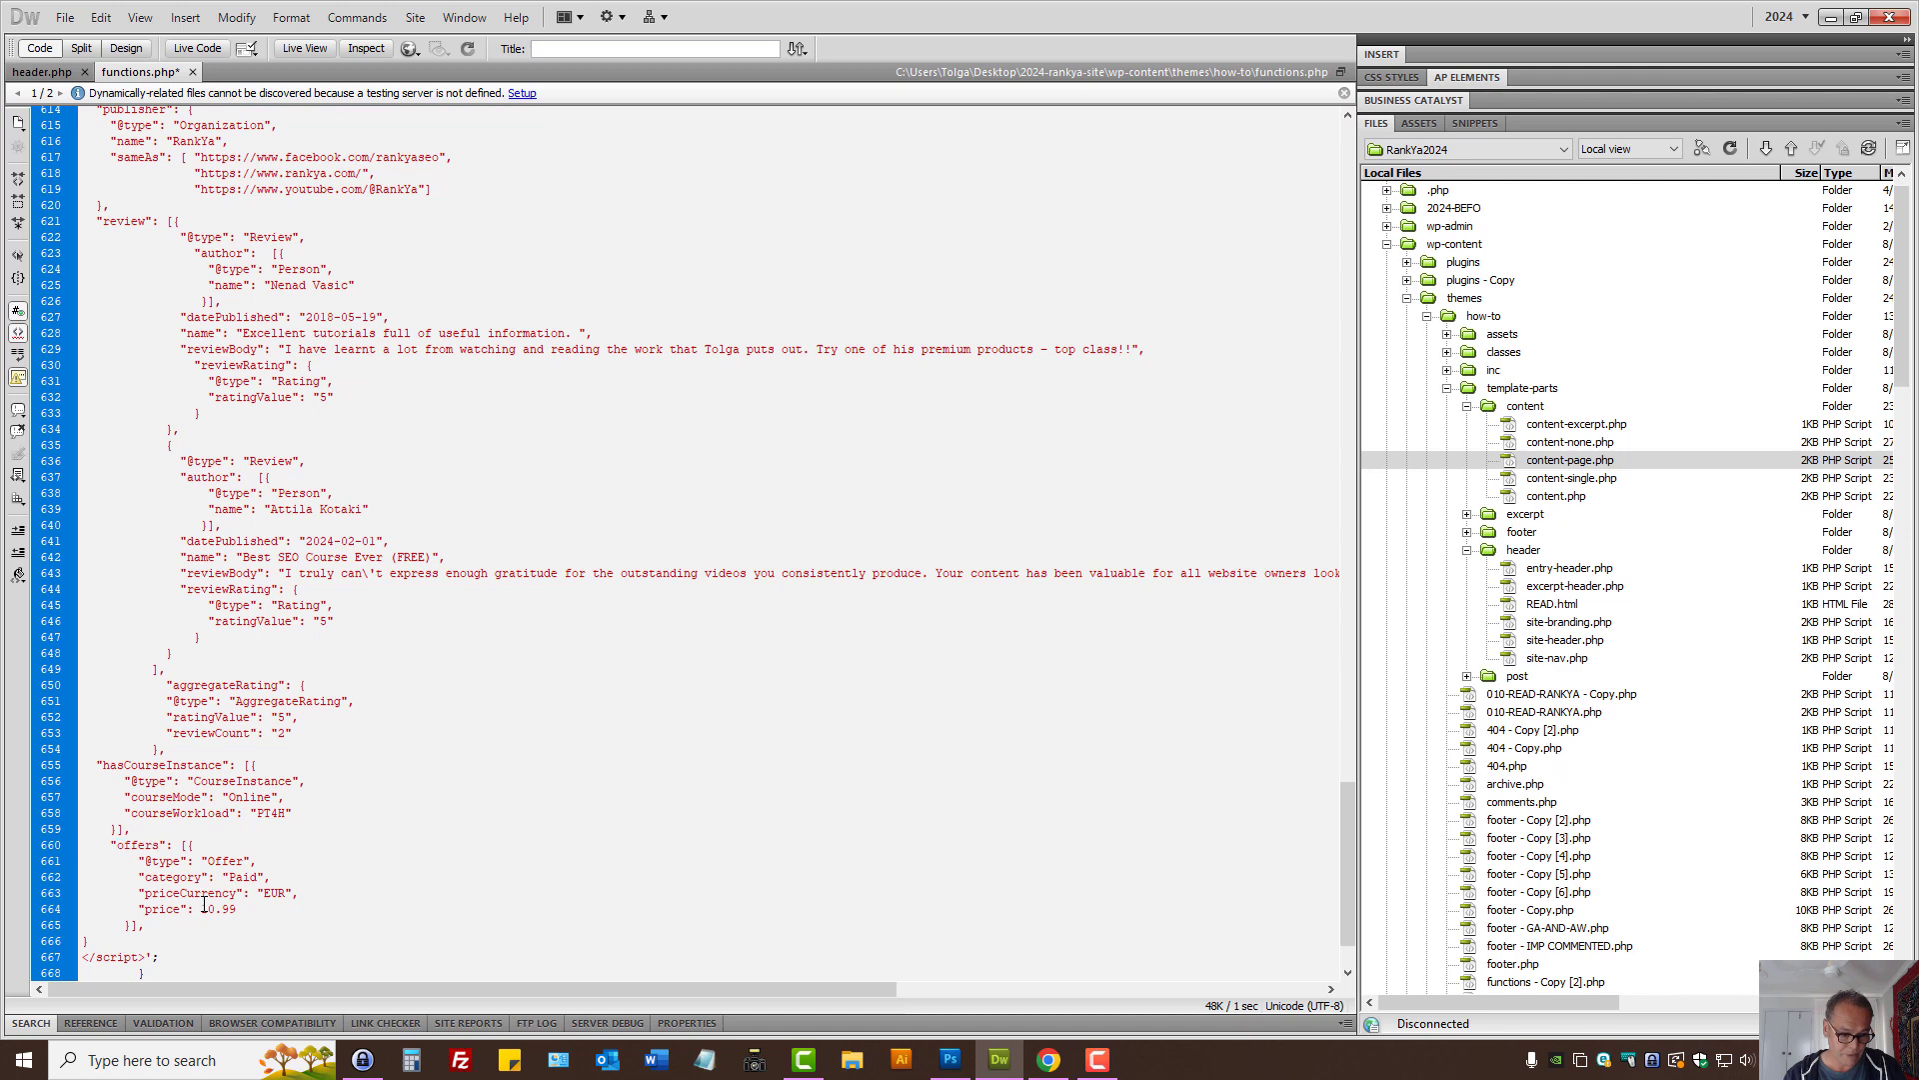
pyautogui.moveTo(268, 883); pyautogui.dragTo(297, 893)
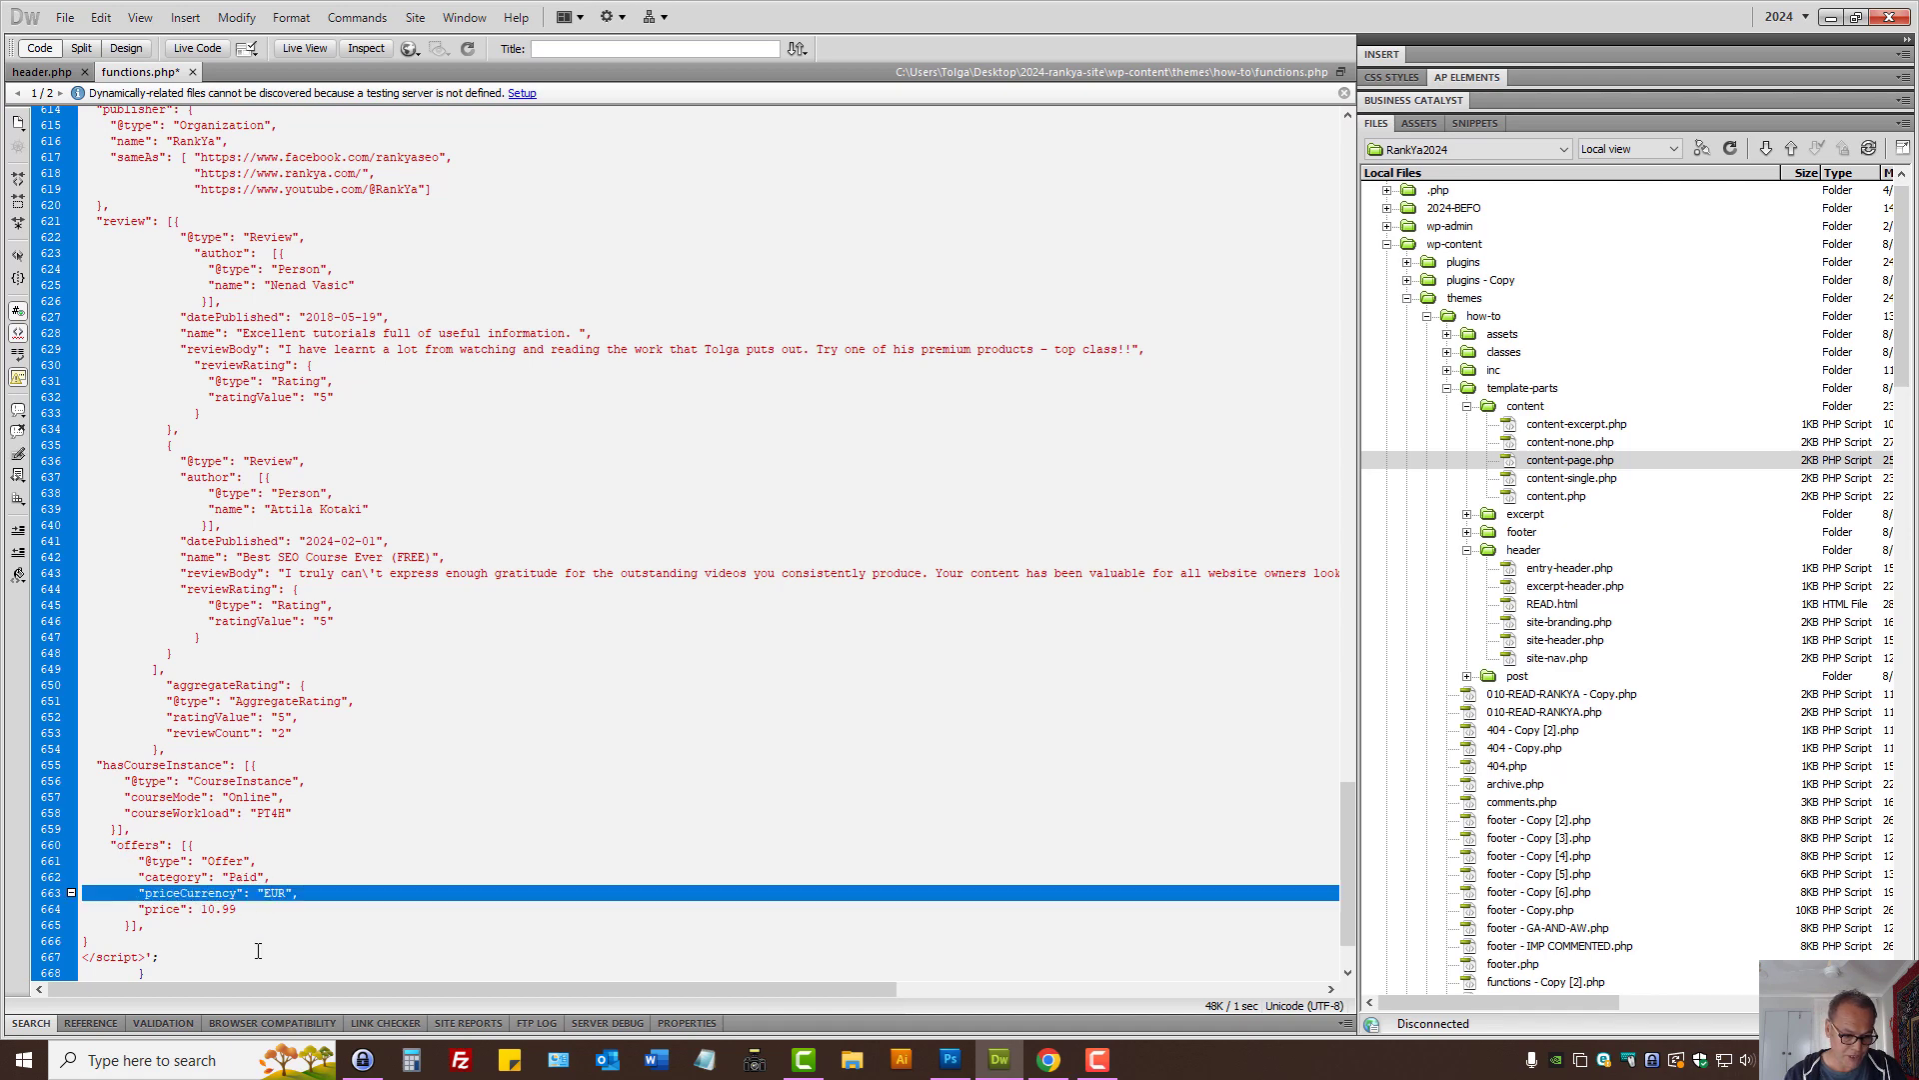
pyautogui.click(297, 892)
pyautogui.doubleClick(277, 891)
pyautogui.write('USD')
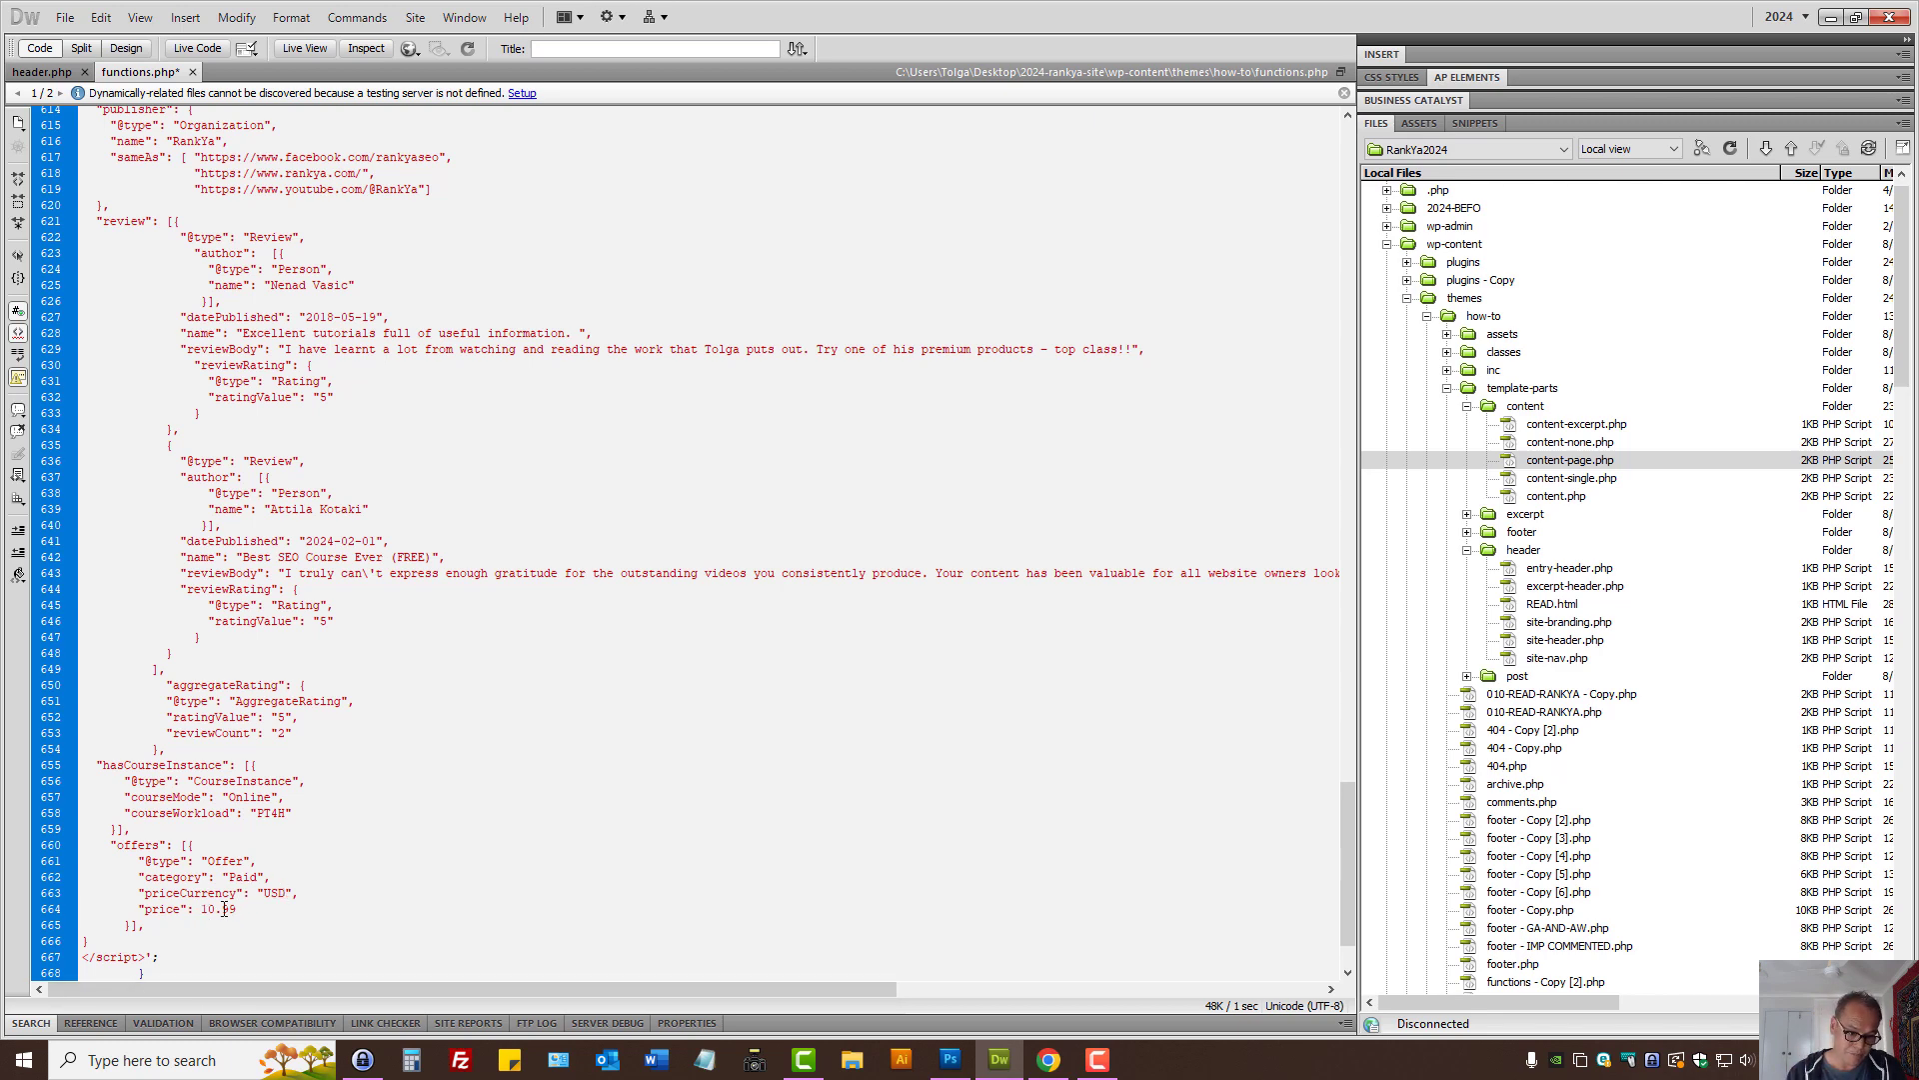
pyautogui.moveTo(201, 909); pyautogui.dragTo(237, 909)
pyautogui.write('199')
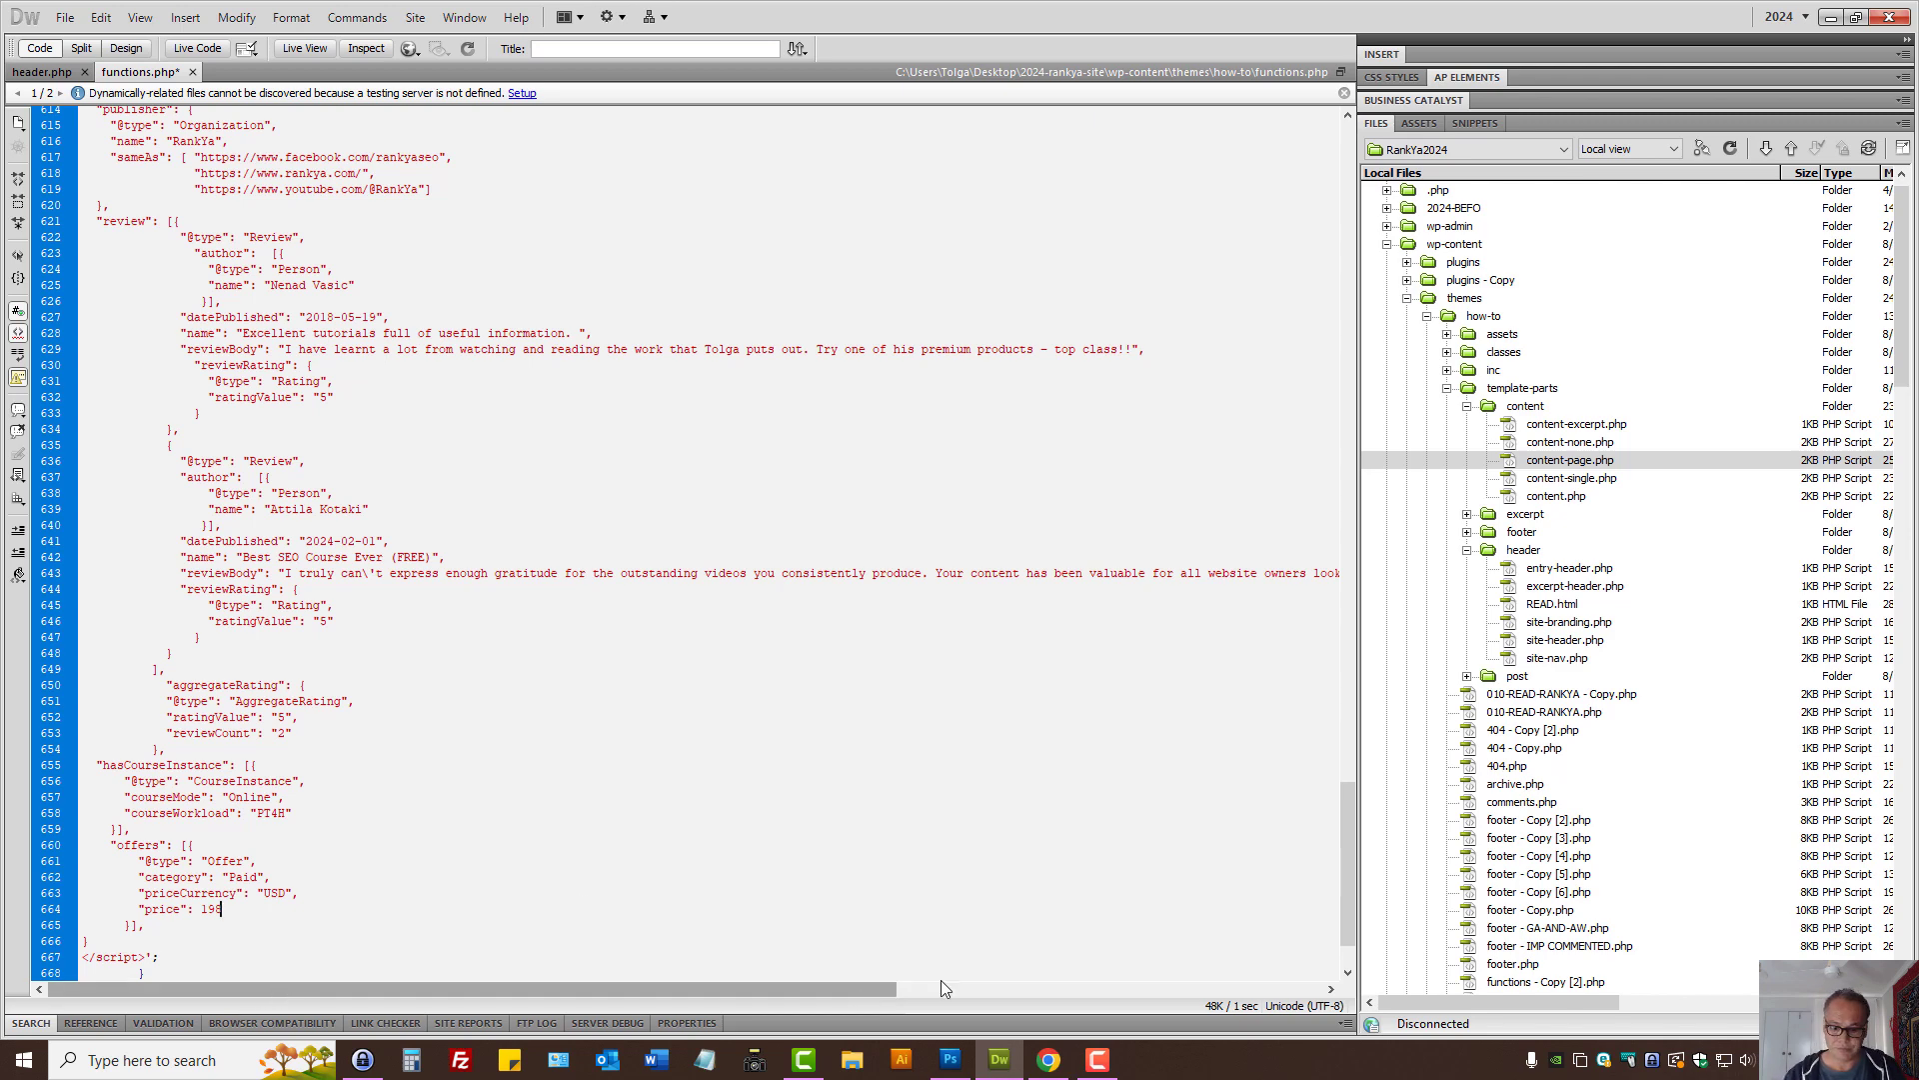
# Step: Switch to Chrome and view the Free Step-by-Step SEO Training Course for 2024 page
pyautogui.click(1047, 1058)
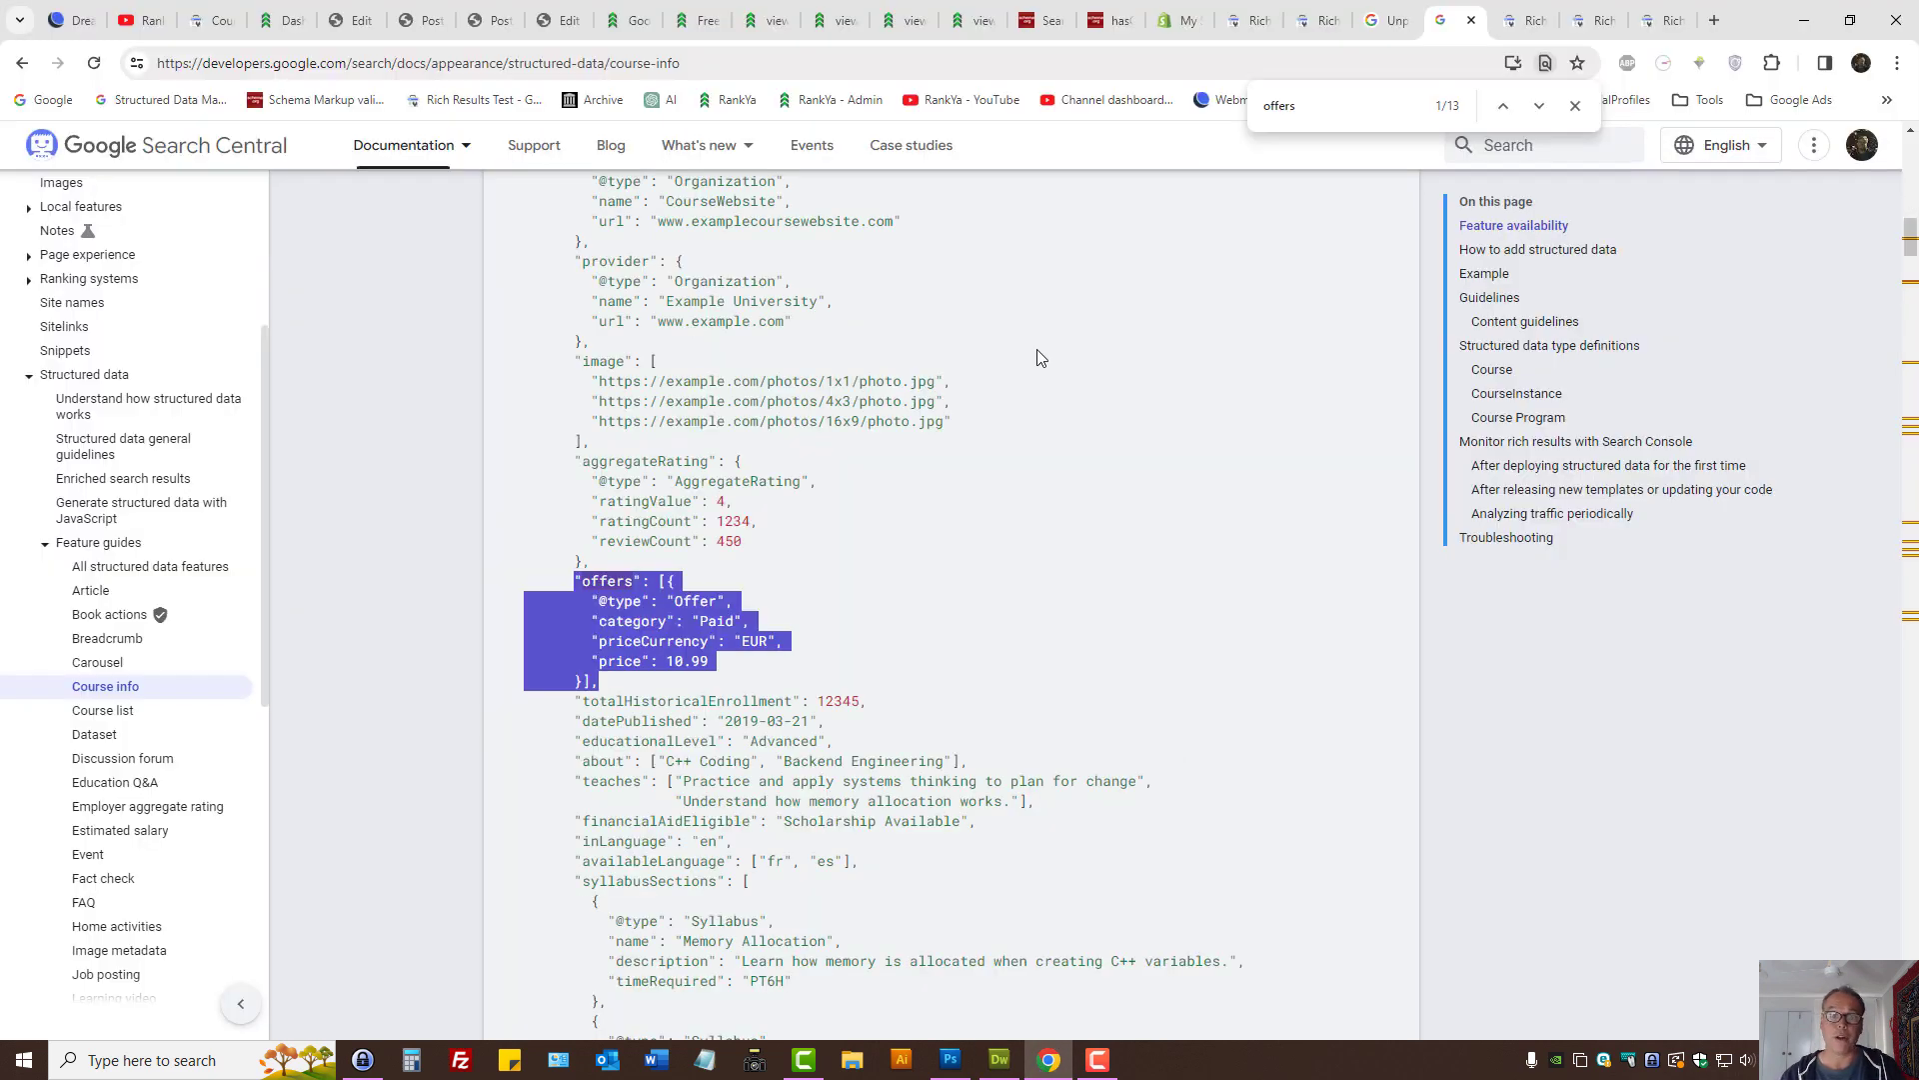
pyautogui.click(701, 18)
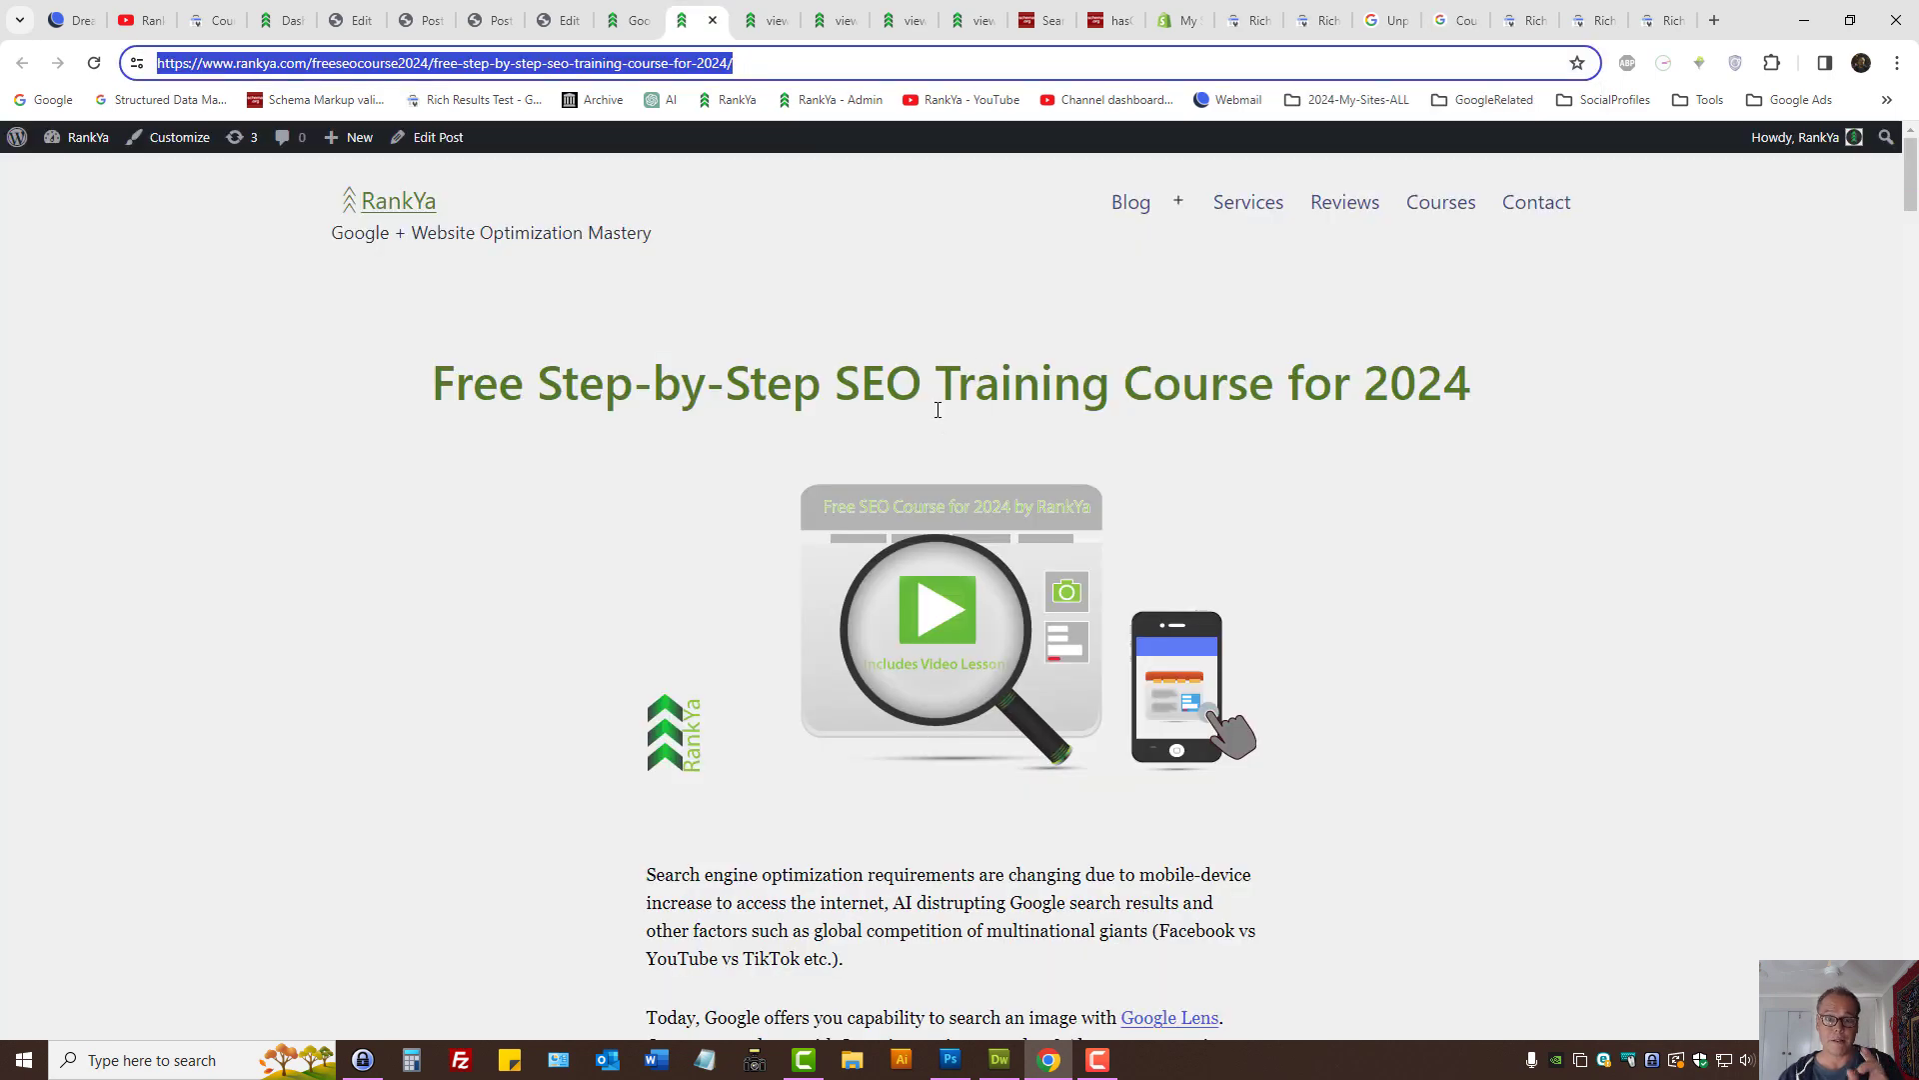
# Step: Review Google's Course info example, the live course page and schema.org's hasCourseInstance page with its Example 1 markup
pyautogui.click(1573, 307)
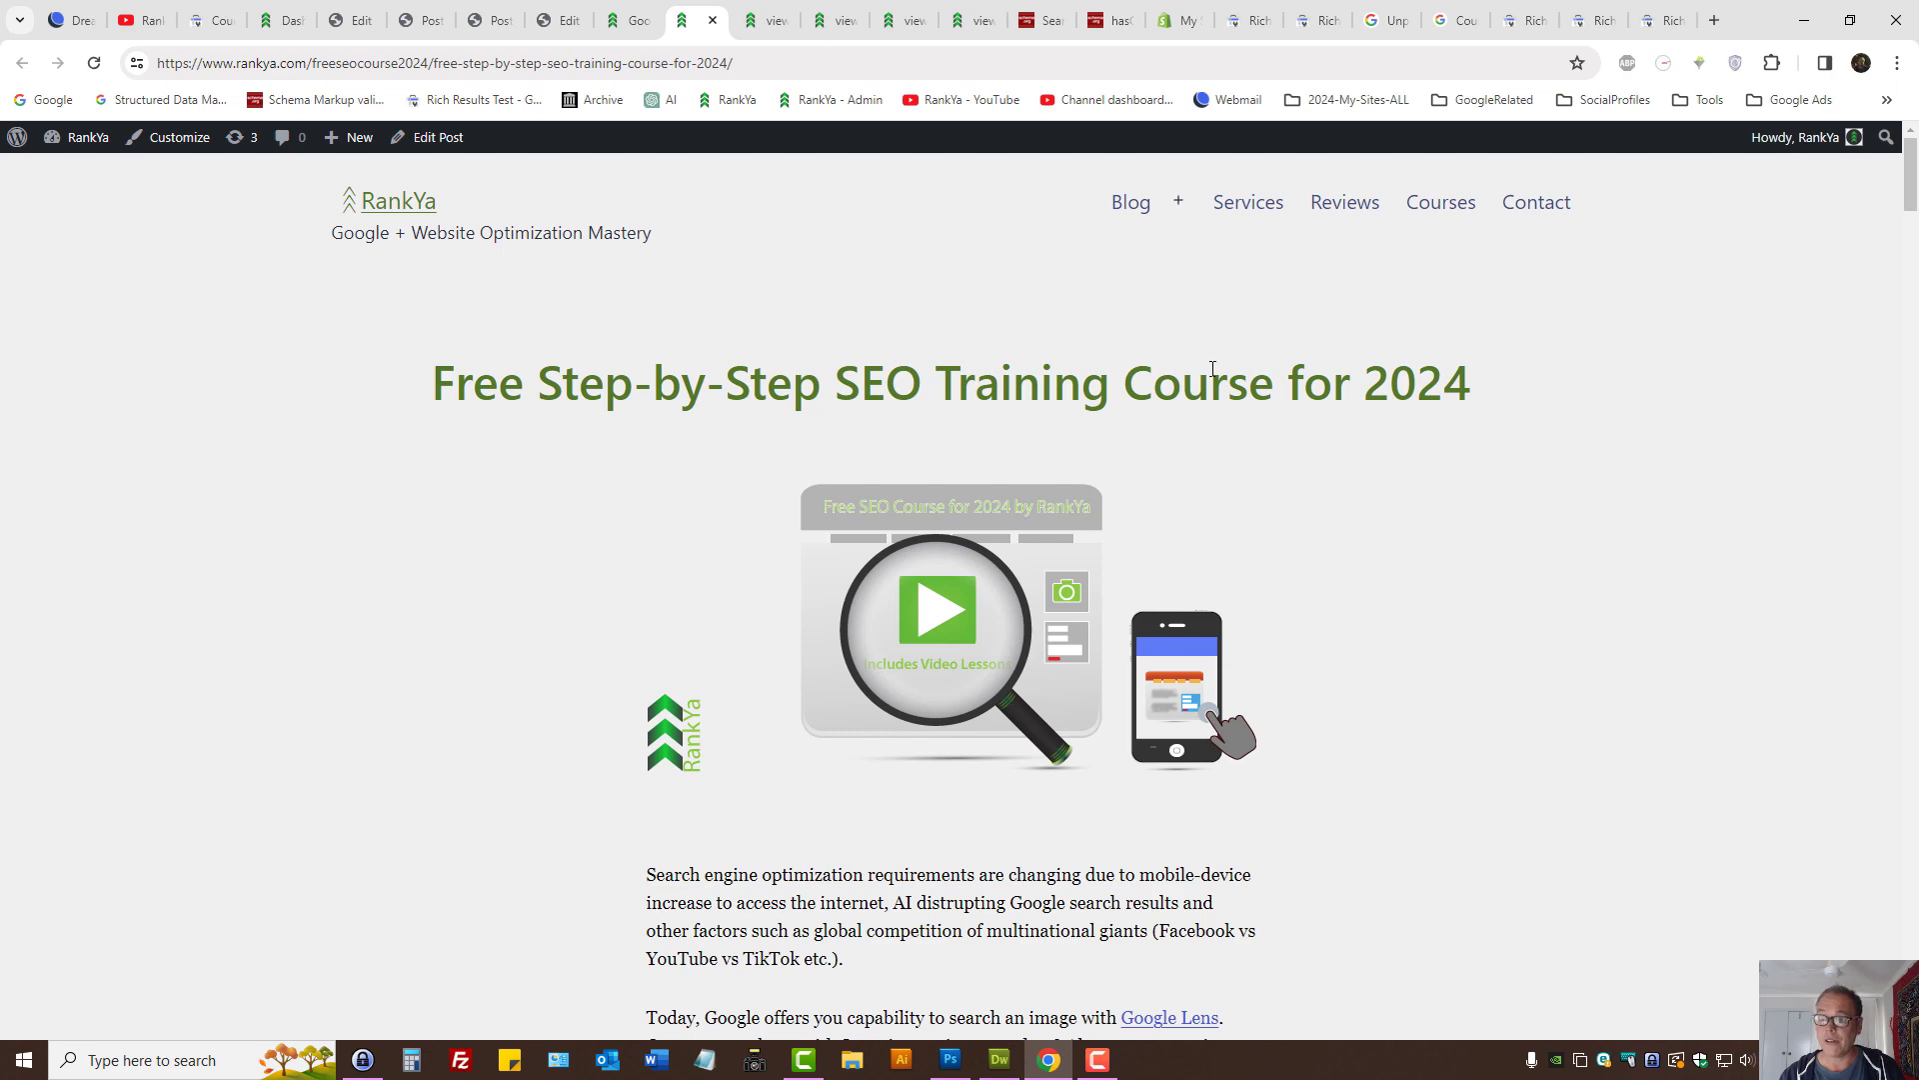
pyautogui.click(1451, 20)
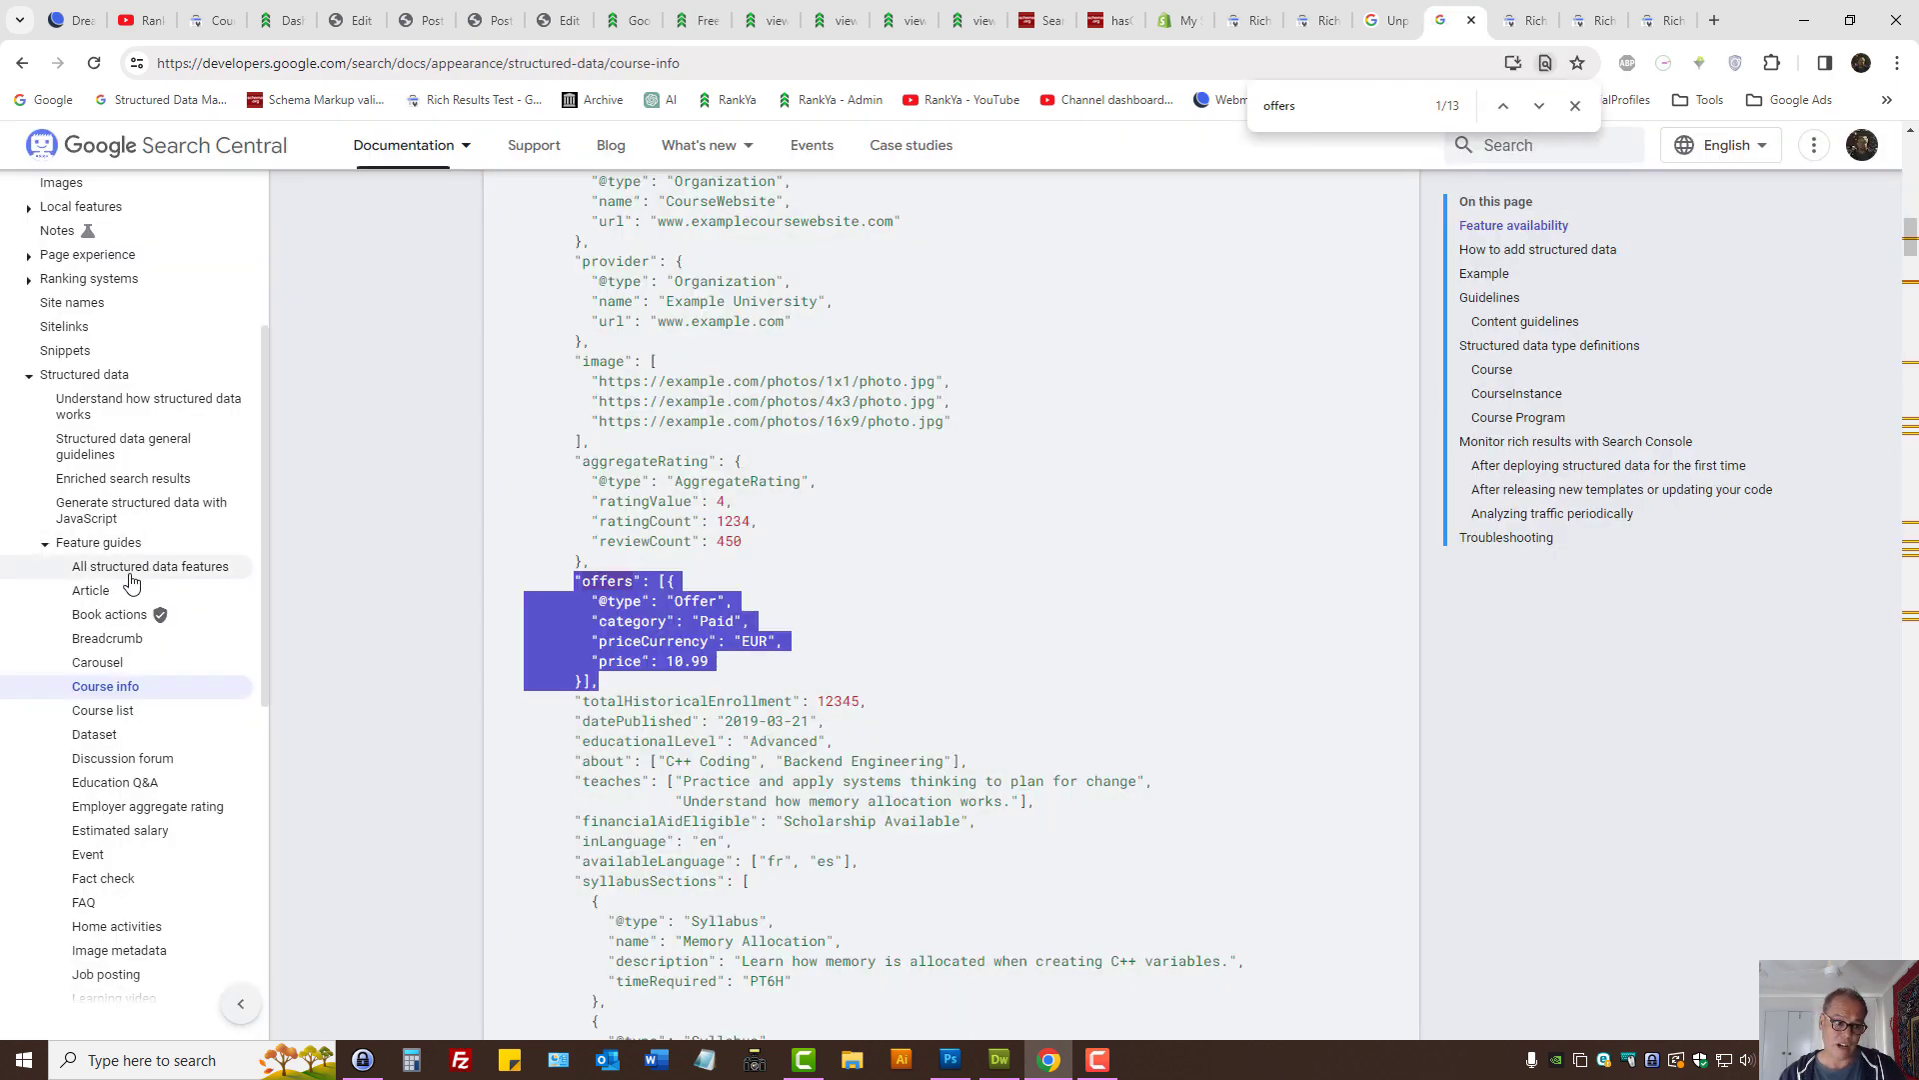
pyautogui.click(497, 578)
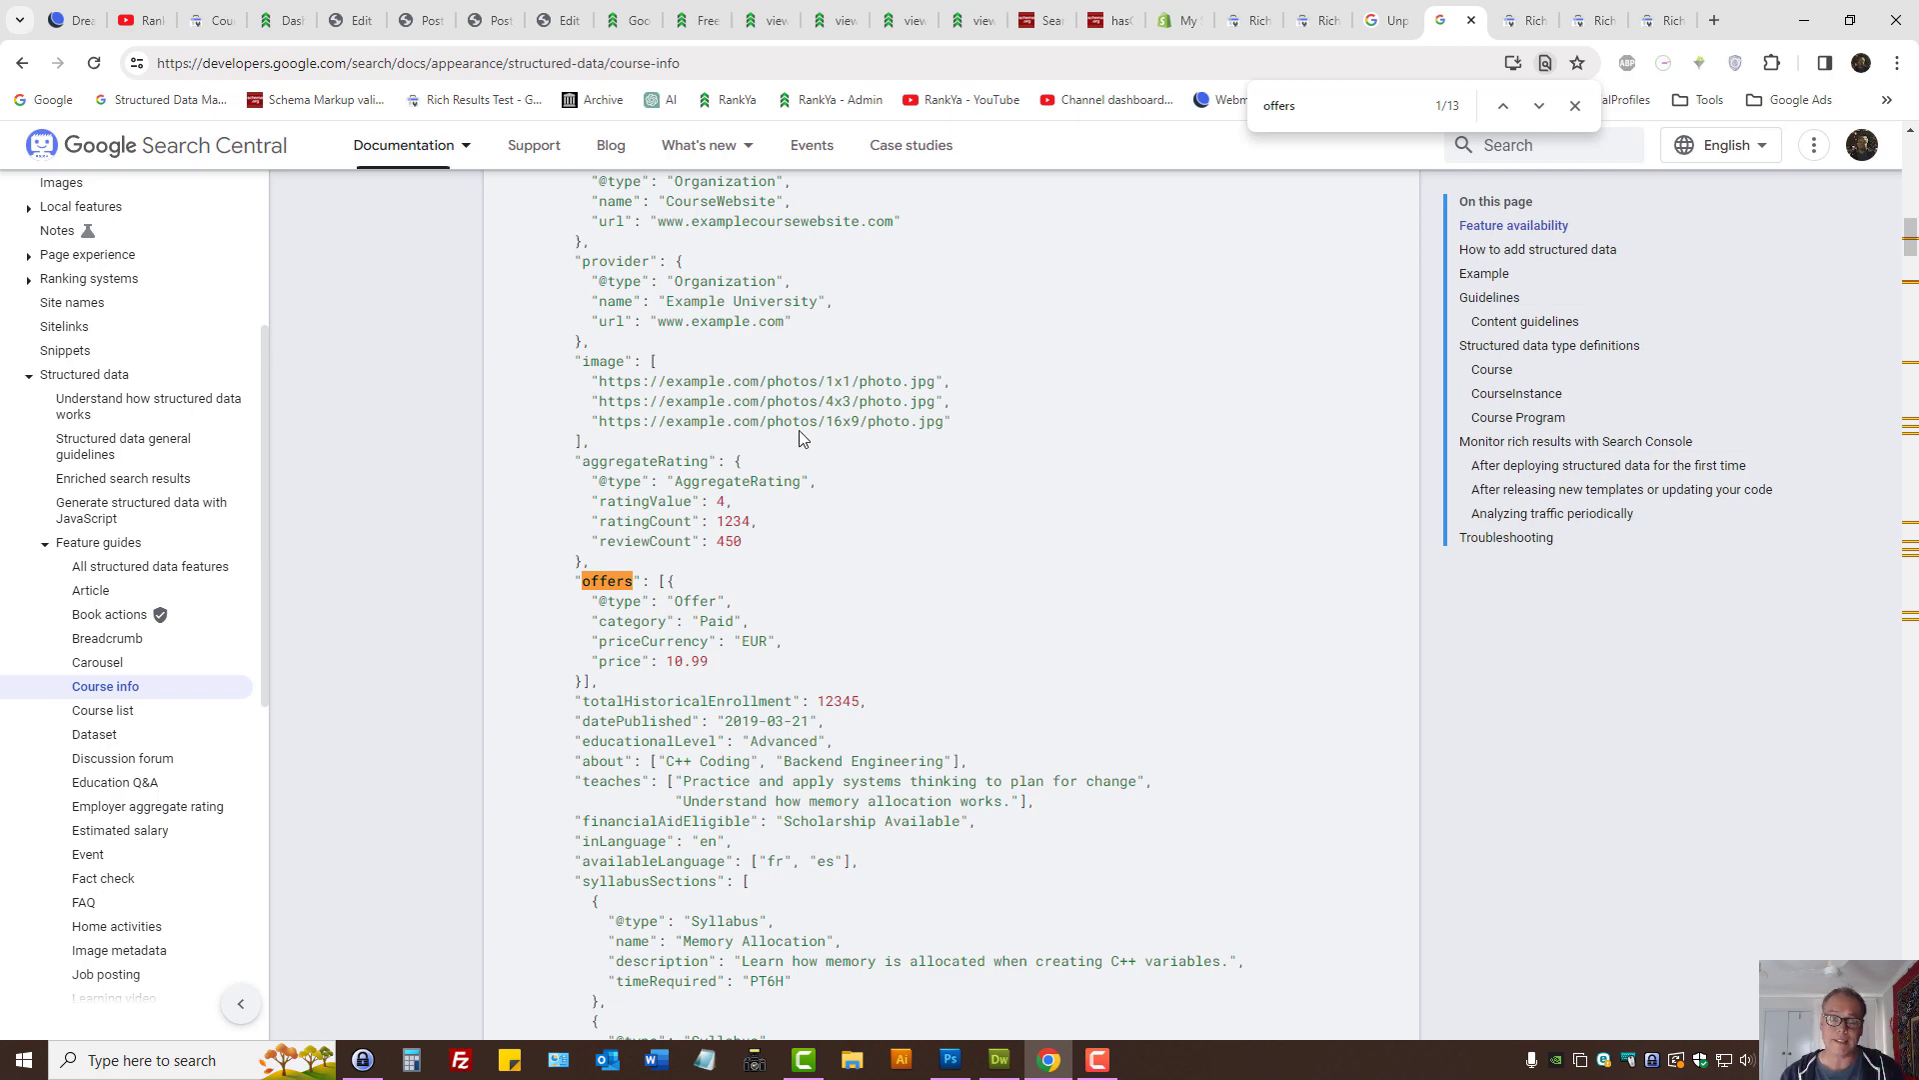
pyautogui.click(704, 14)
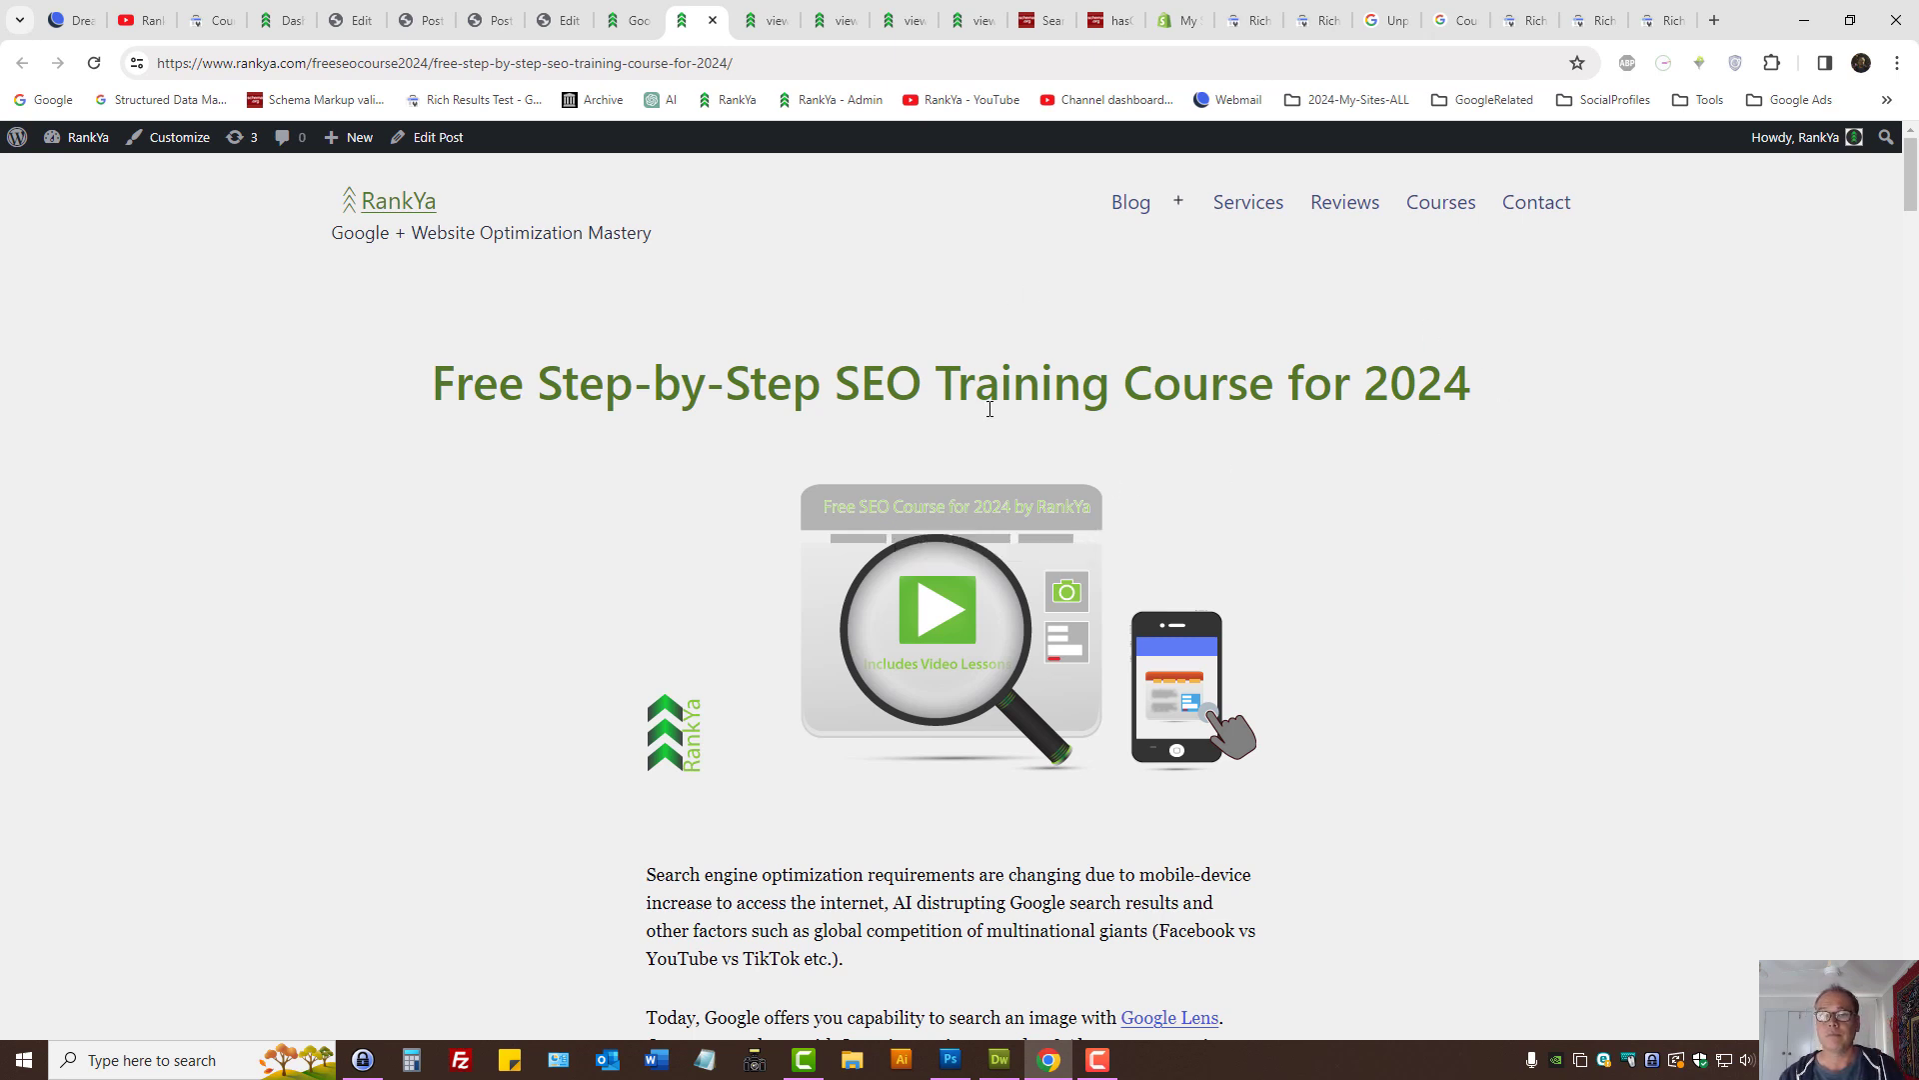
pyautogui.click(1089, 8)
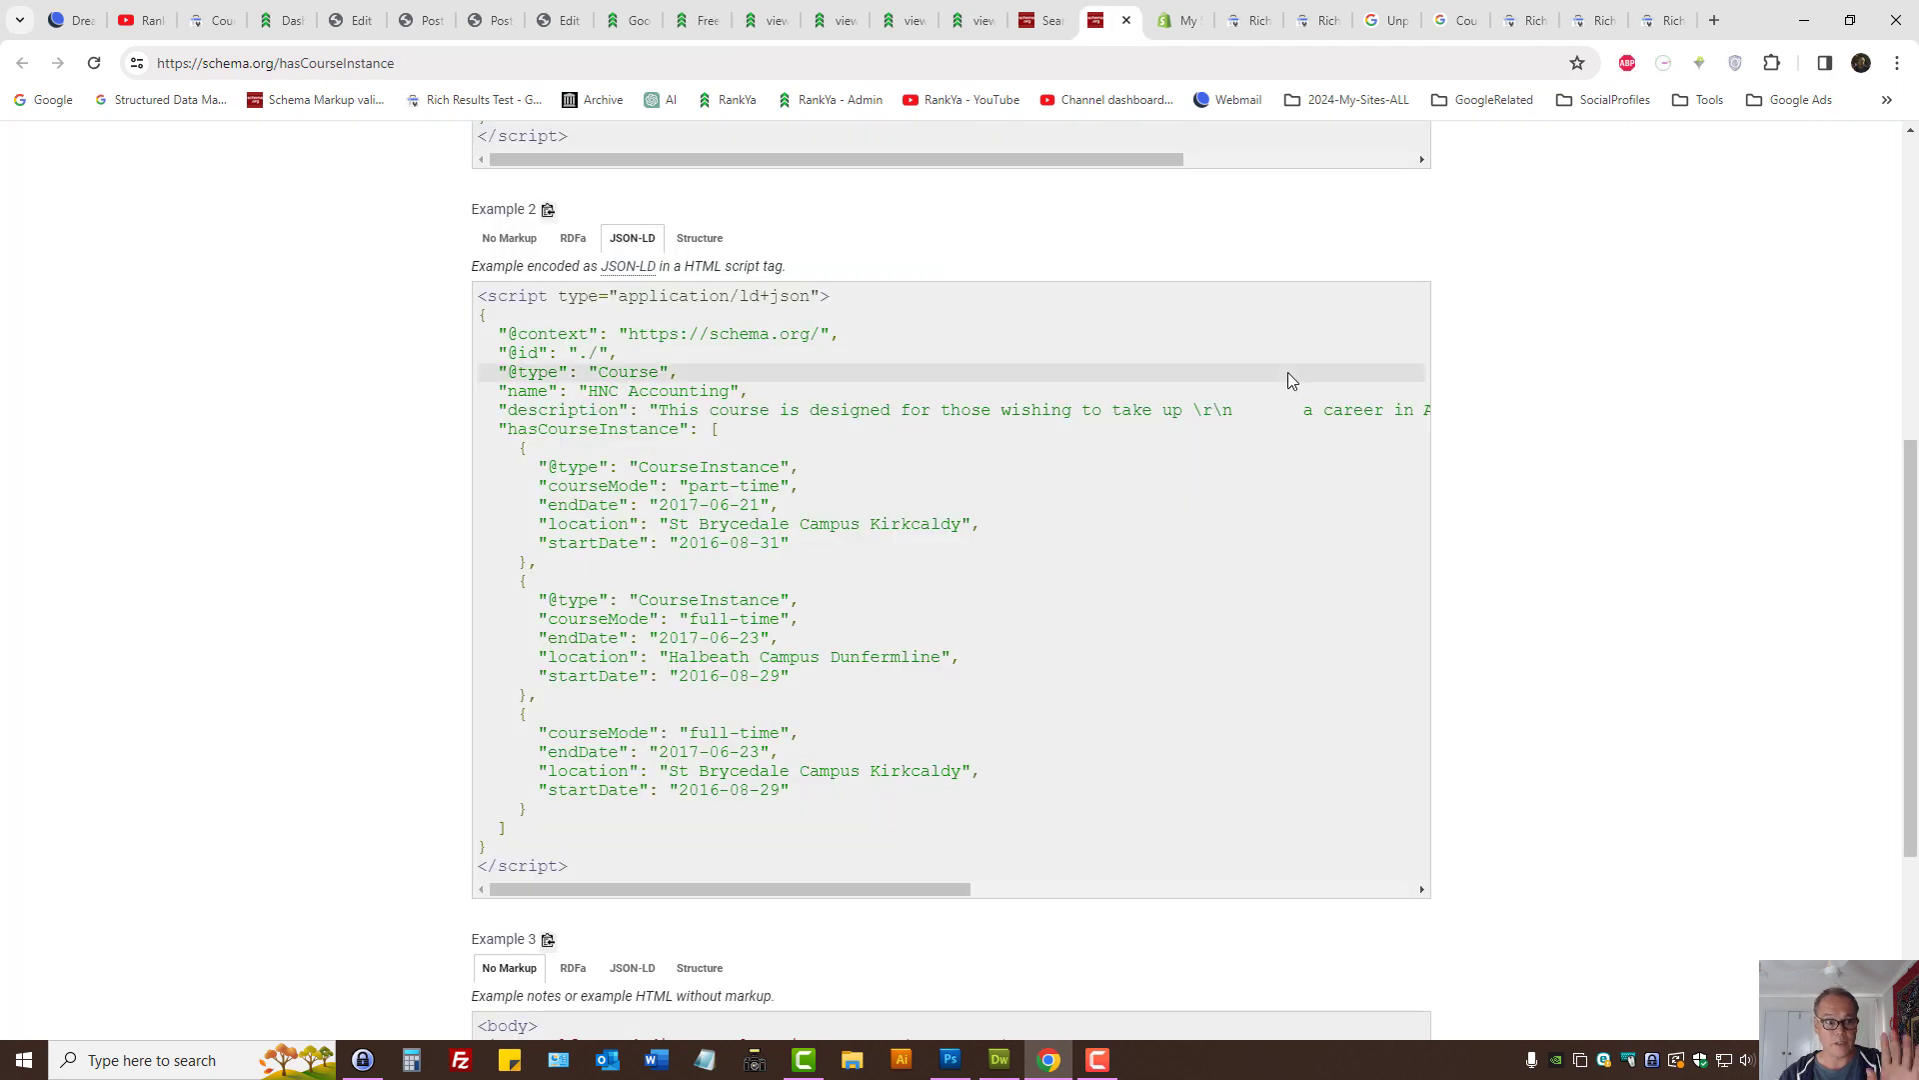
pyautogui.scroll(7, 1160, 436)
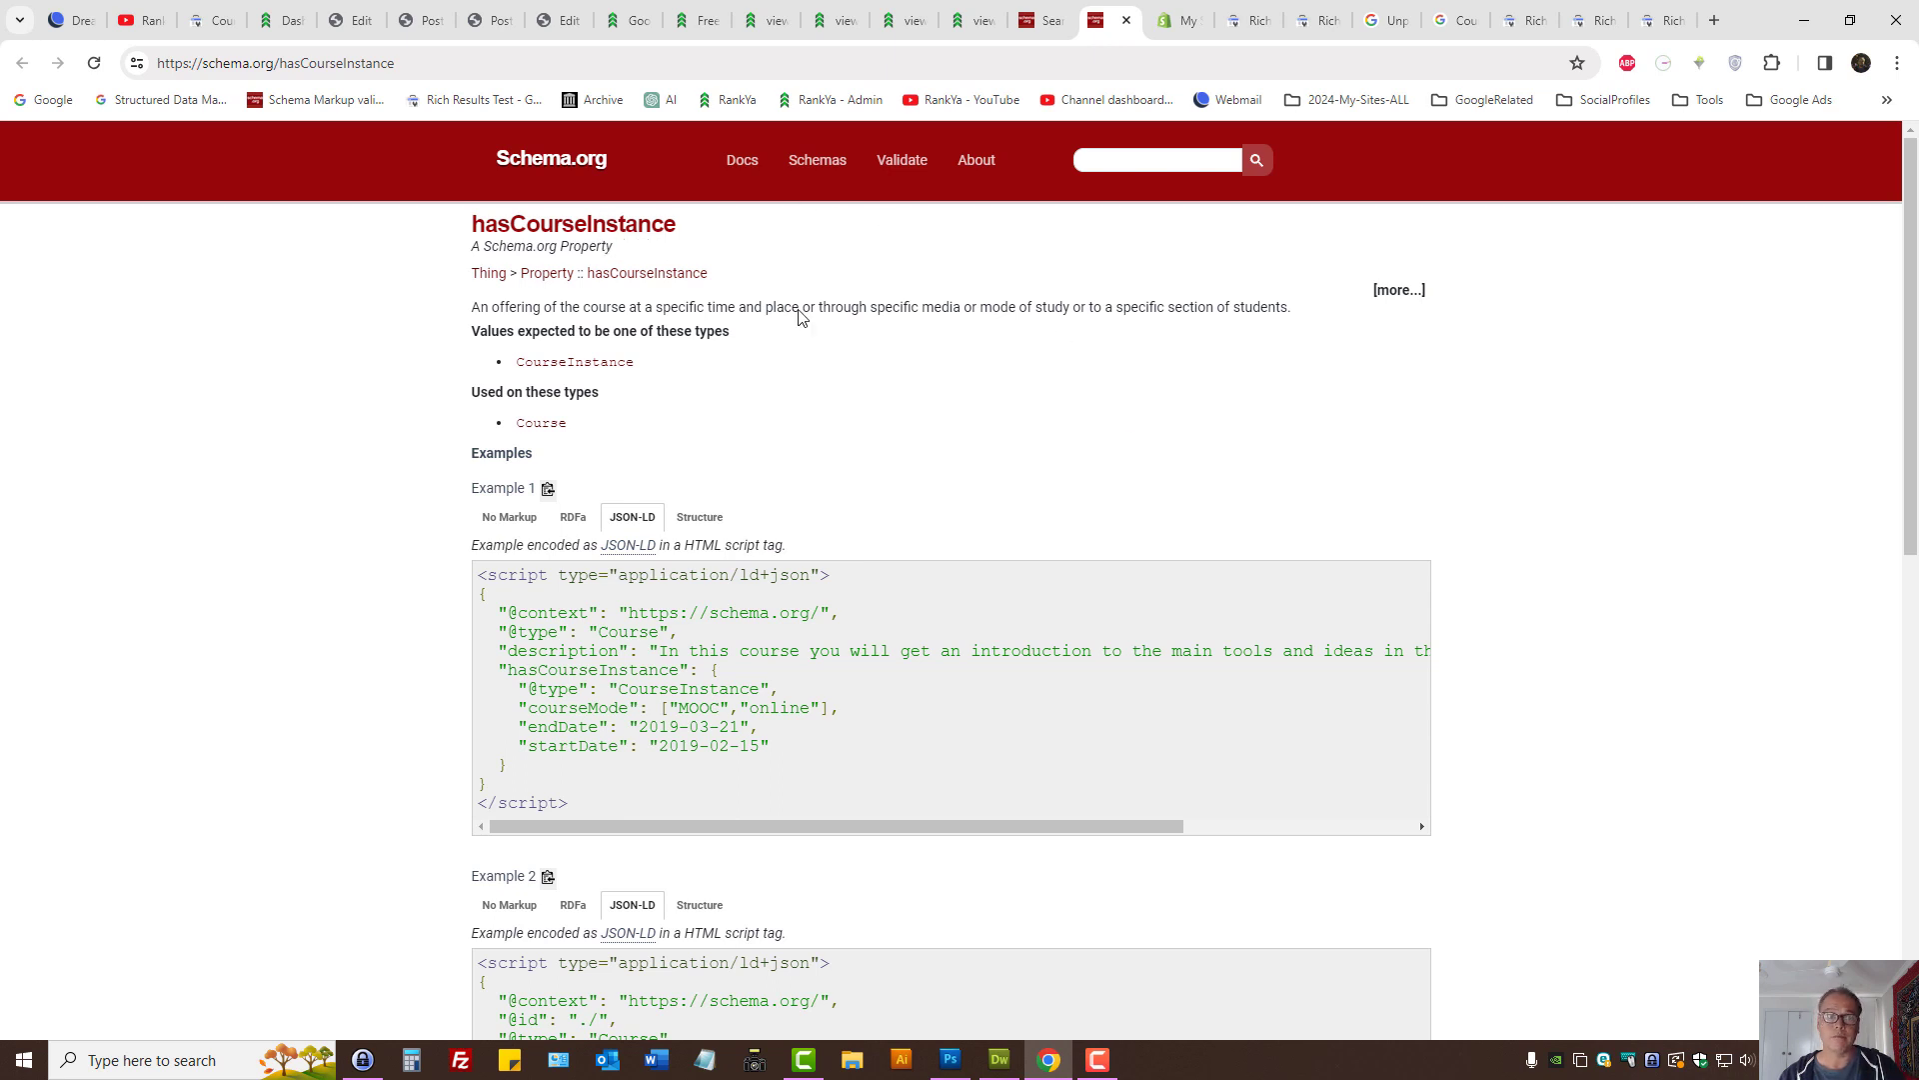
# Step: Return to the Missing field "hasCourseInstance" issue in Search Console, close the affected item's code details and view the issue summary
pyautogui.click(205, 20)
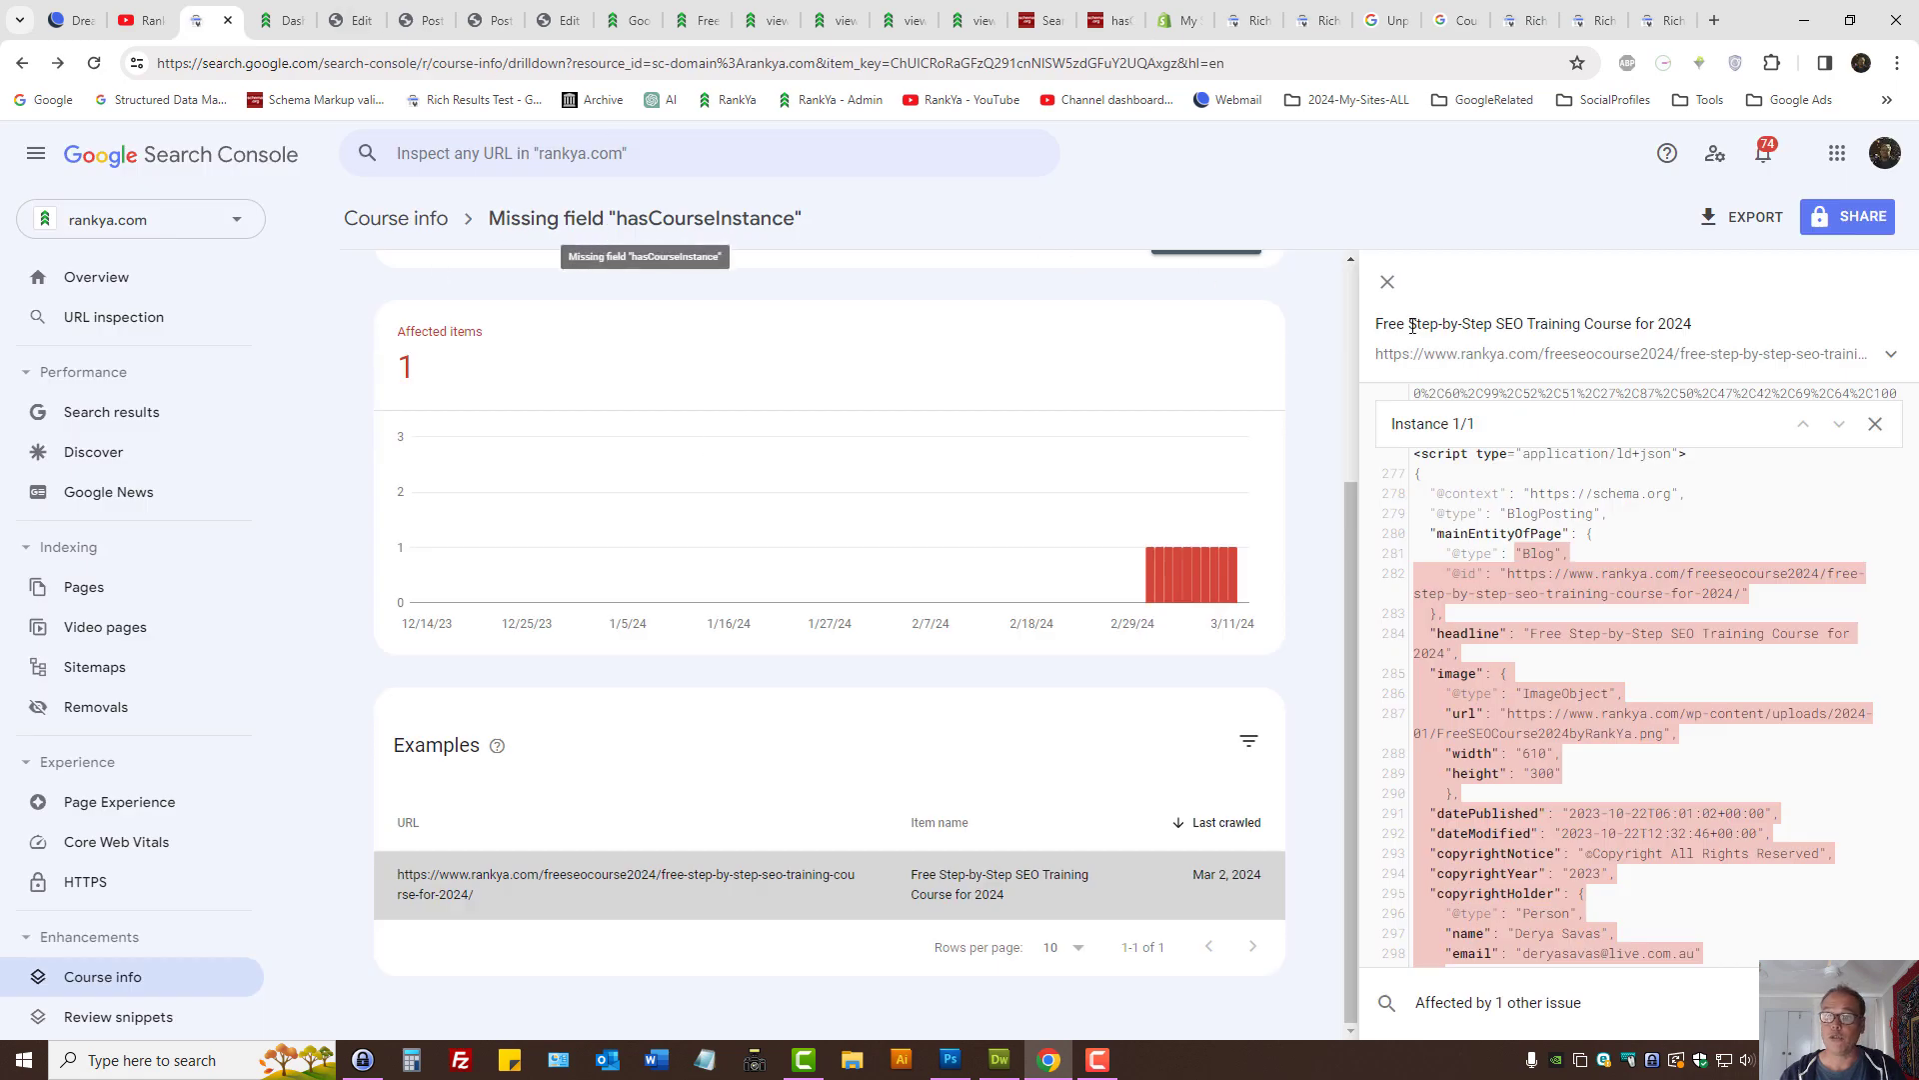
pyautogui.click(1387, 285)
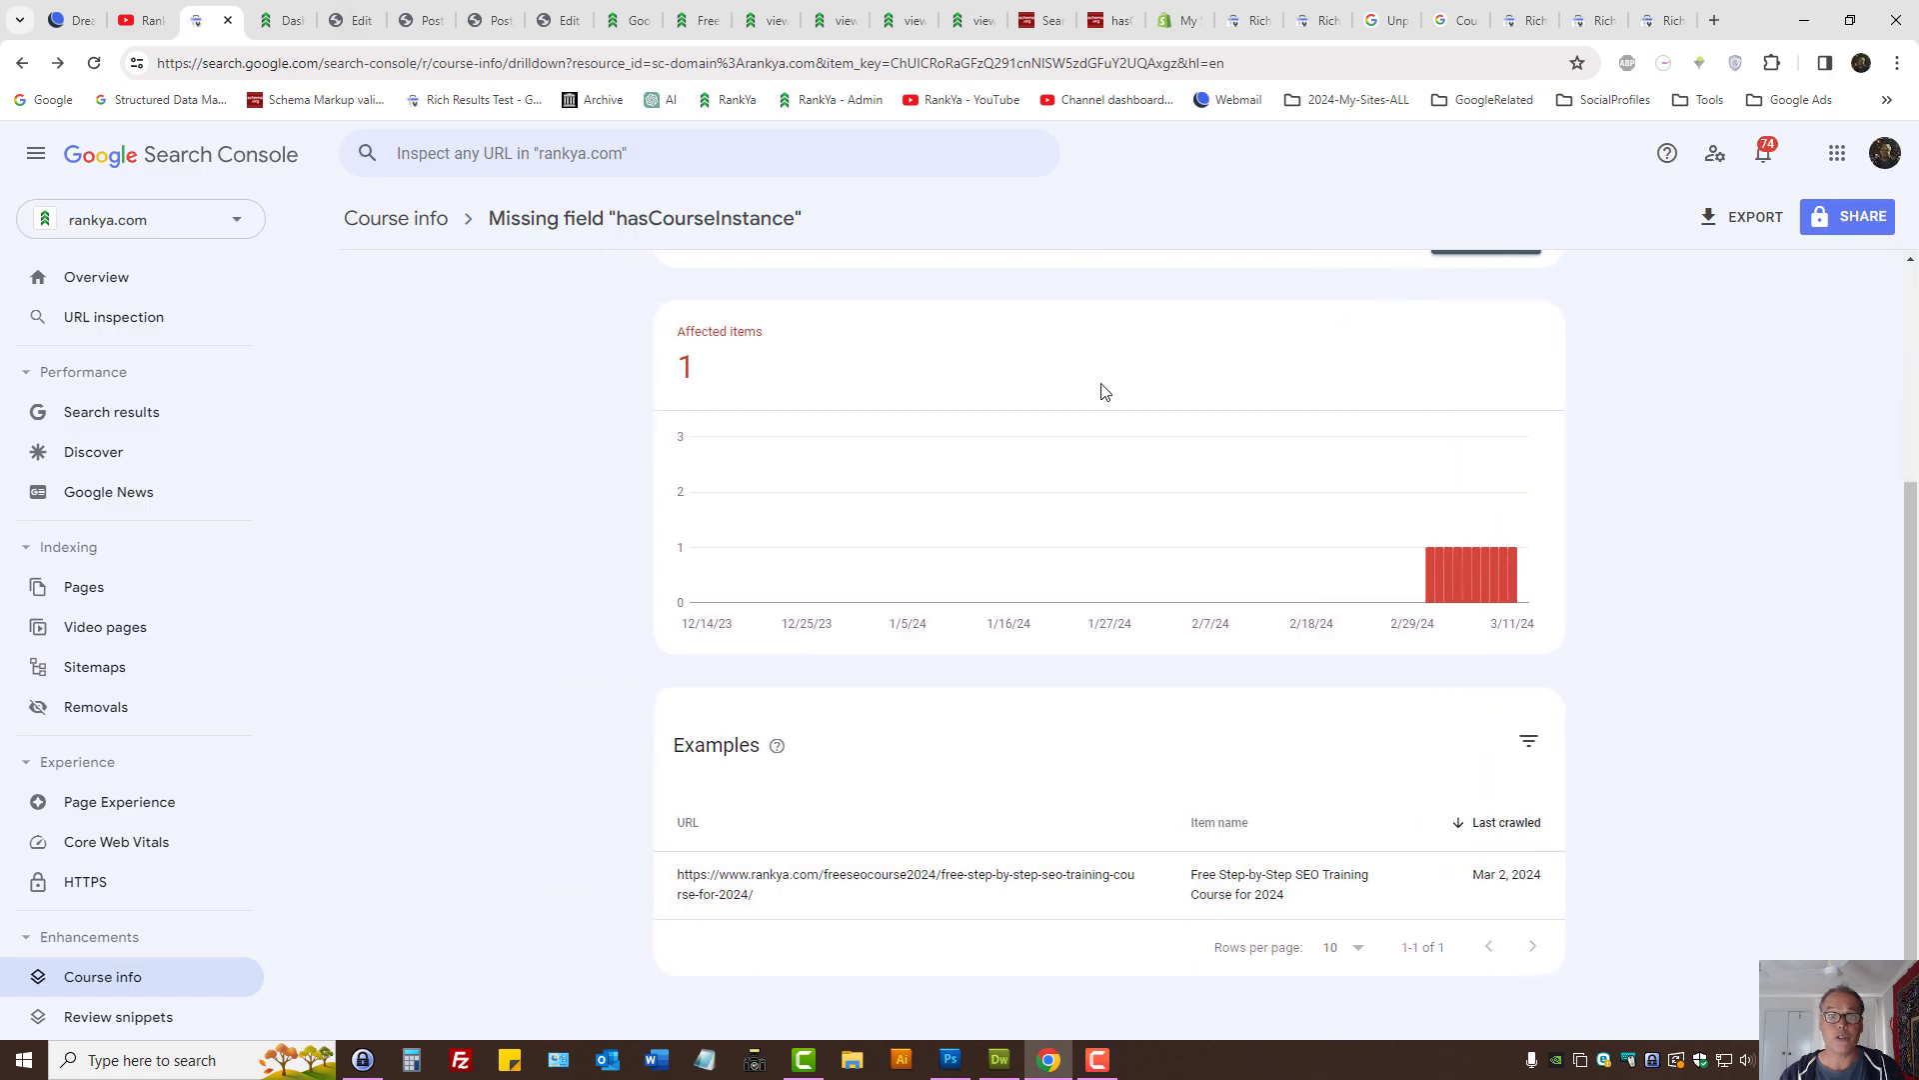
pyautogui.scroll(3, 1059, 437)
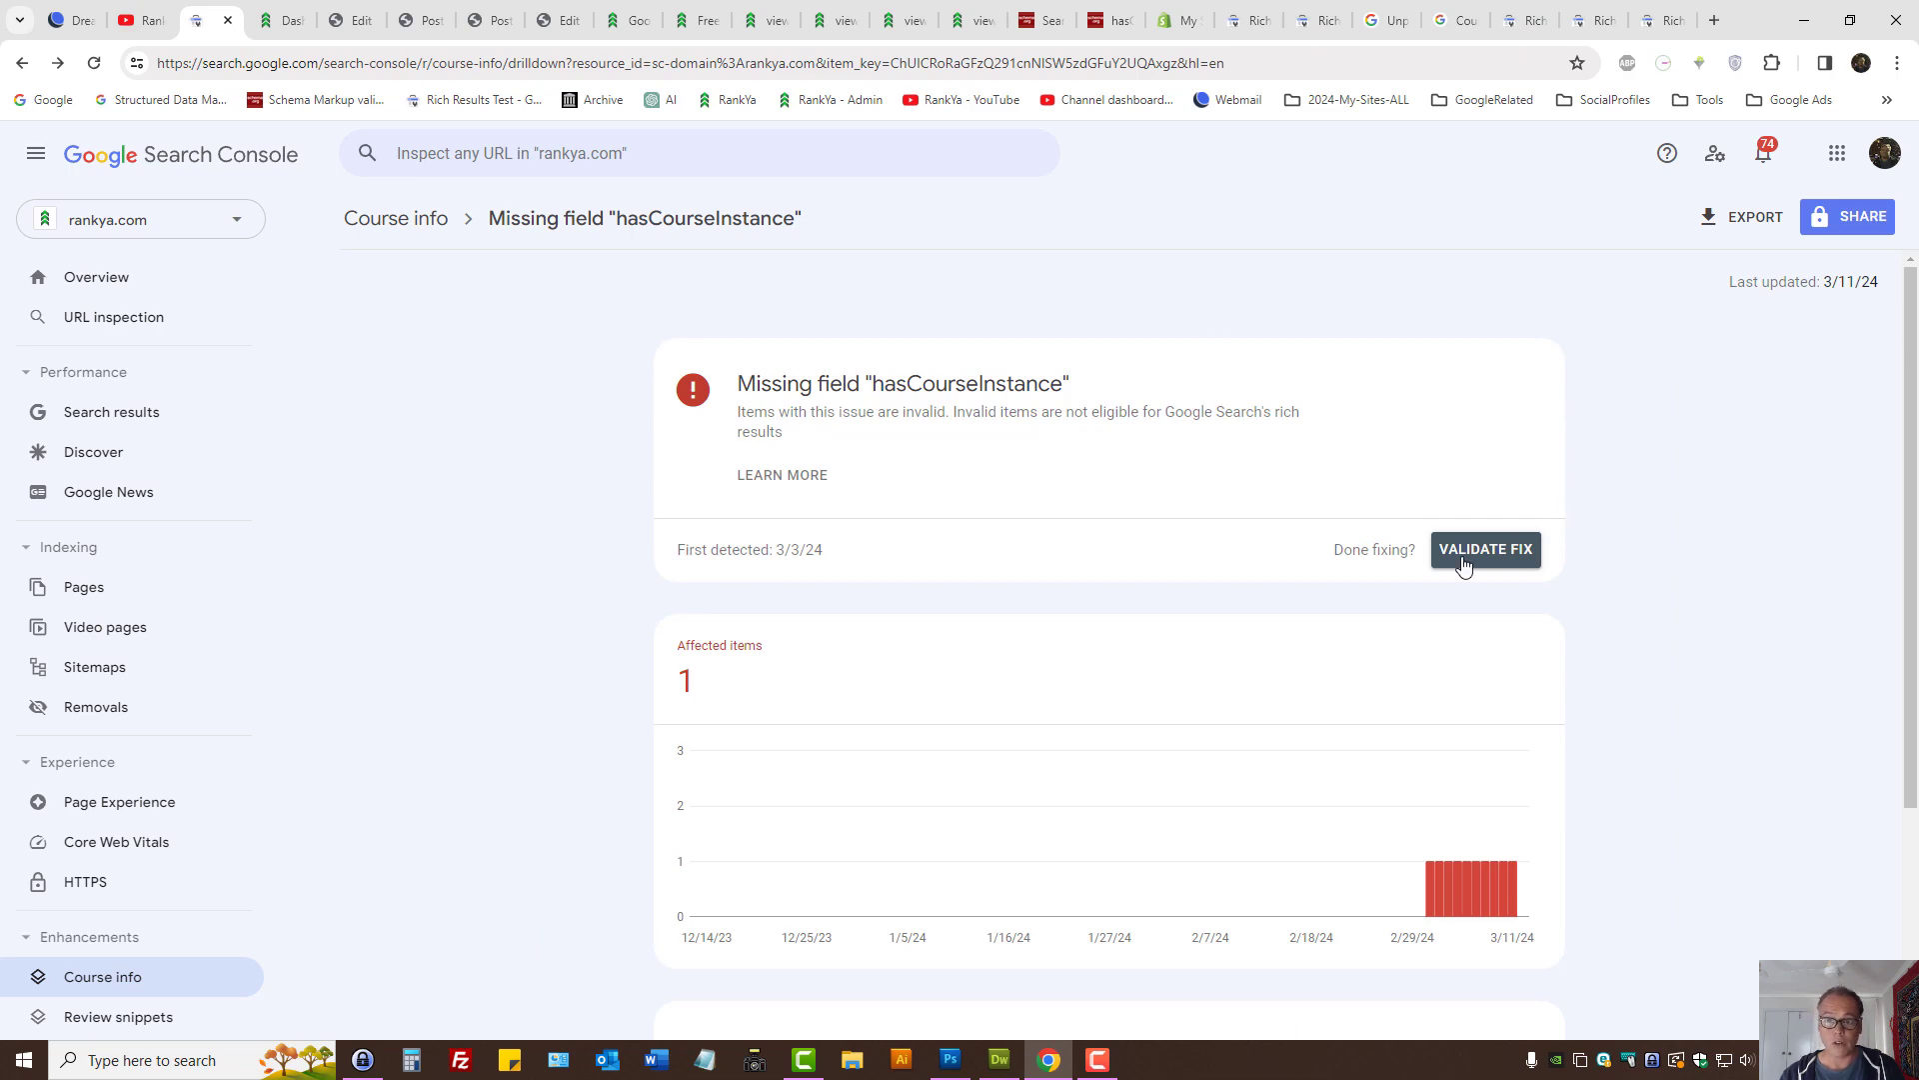
# Step: Copy the Free Step-by-Step SEO Training Course for 2024 page's URL and test it in a new Rich Results Test
pyautogui.click(1258, 22)
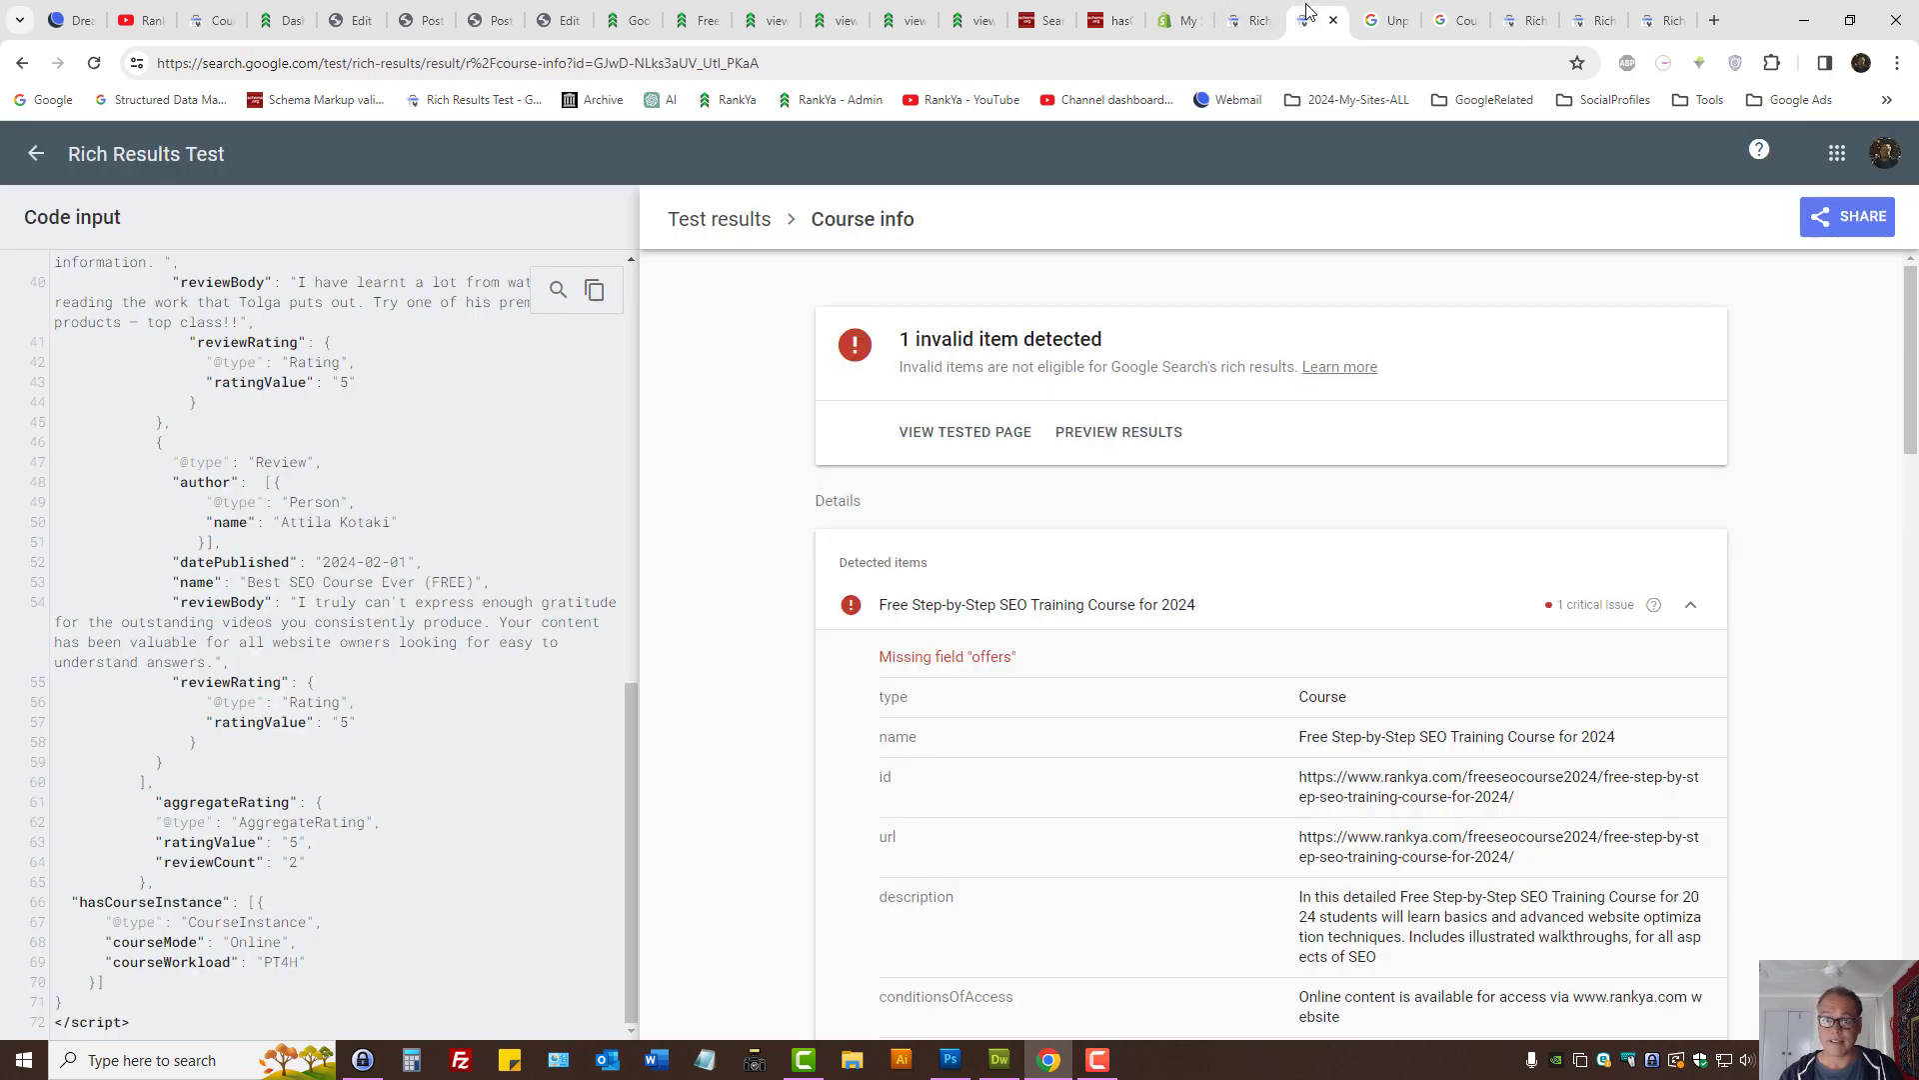
pyautogui.click(704, 14)
pyautogui.click(485, 63)
pyautogui.rightClick(482, 63)
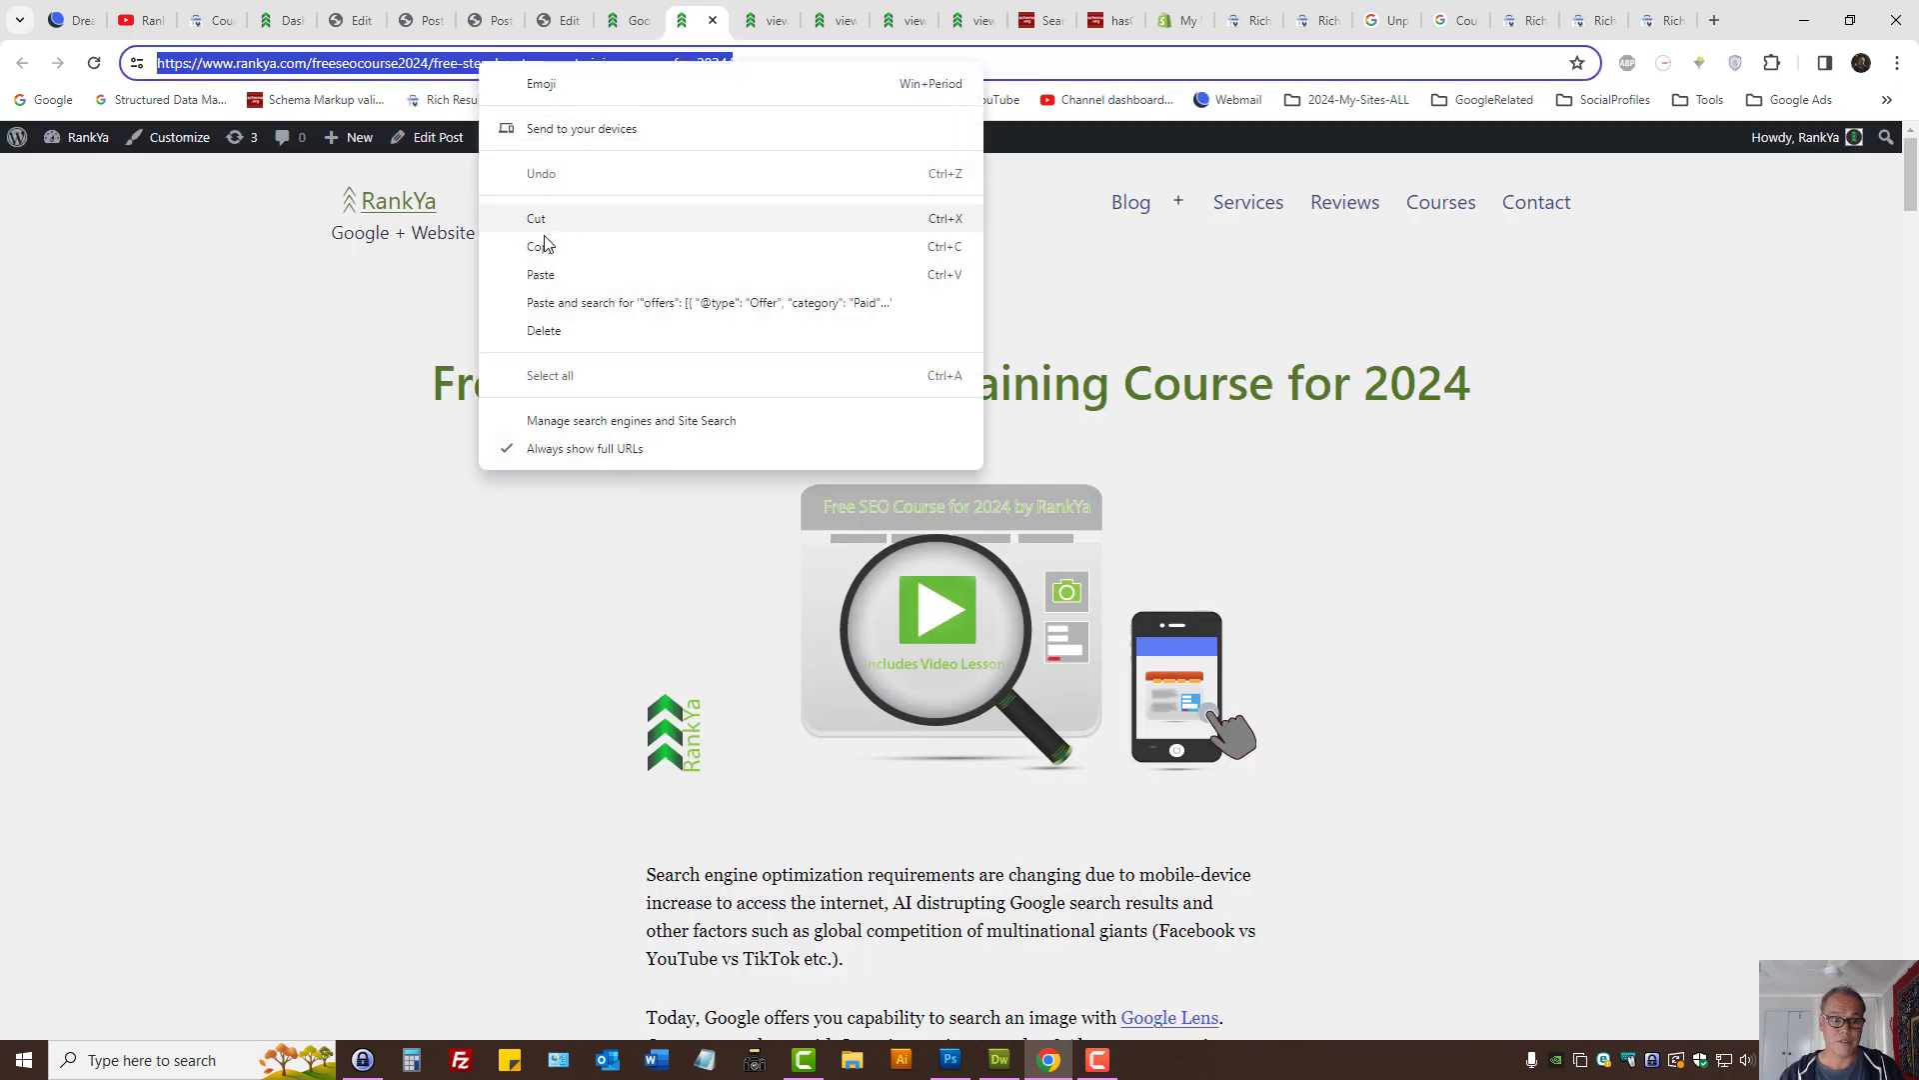
pyautogui.click(542, 255)
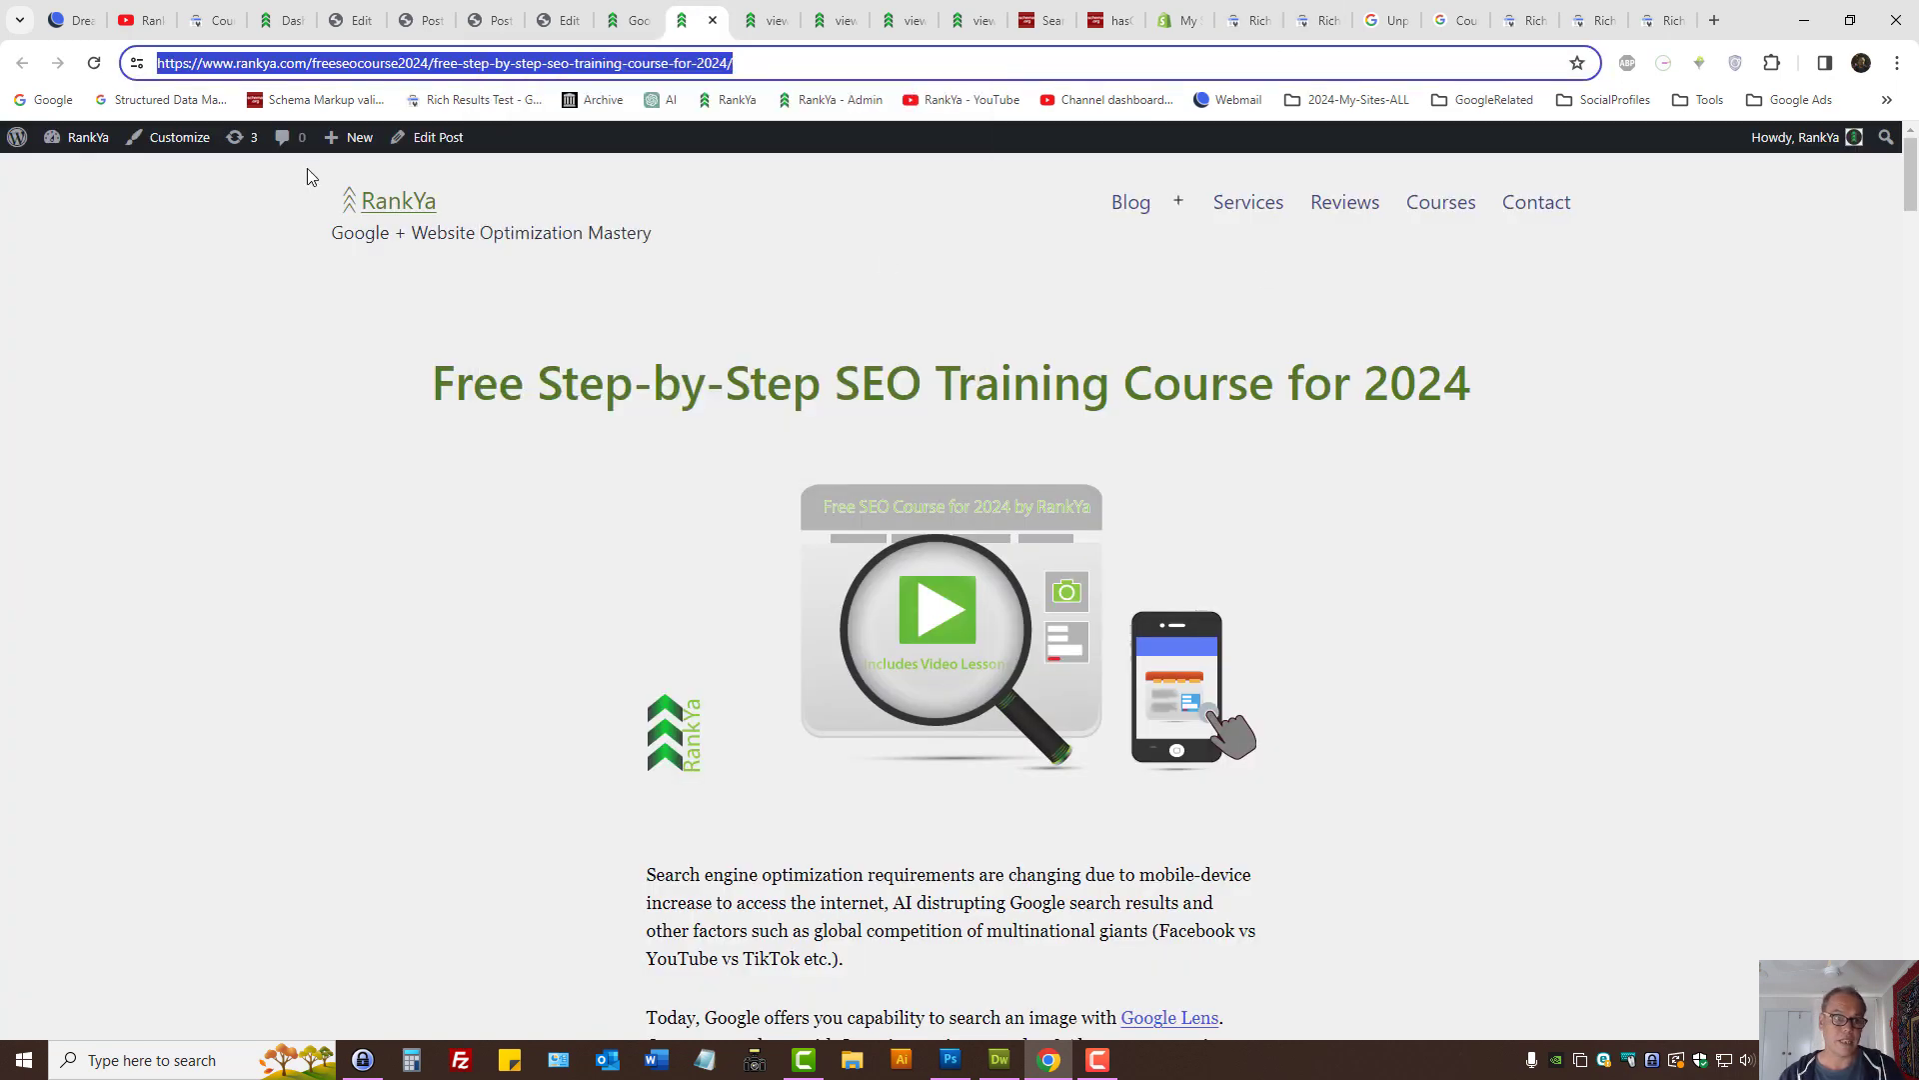
pyautogui.keyDown('ctrl'); pyautogui.keyDown('shift'); pyautogui.click(460, 100); pyautogui.keyUp('shift'); pyautogui.keyUp('ctrl')
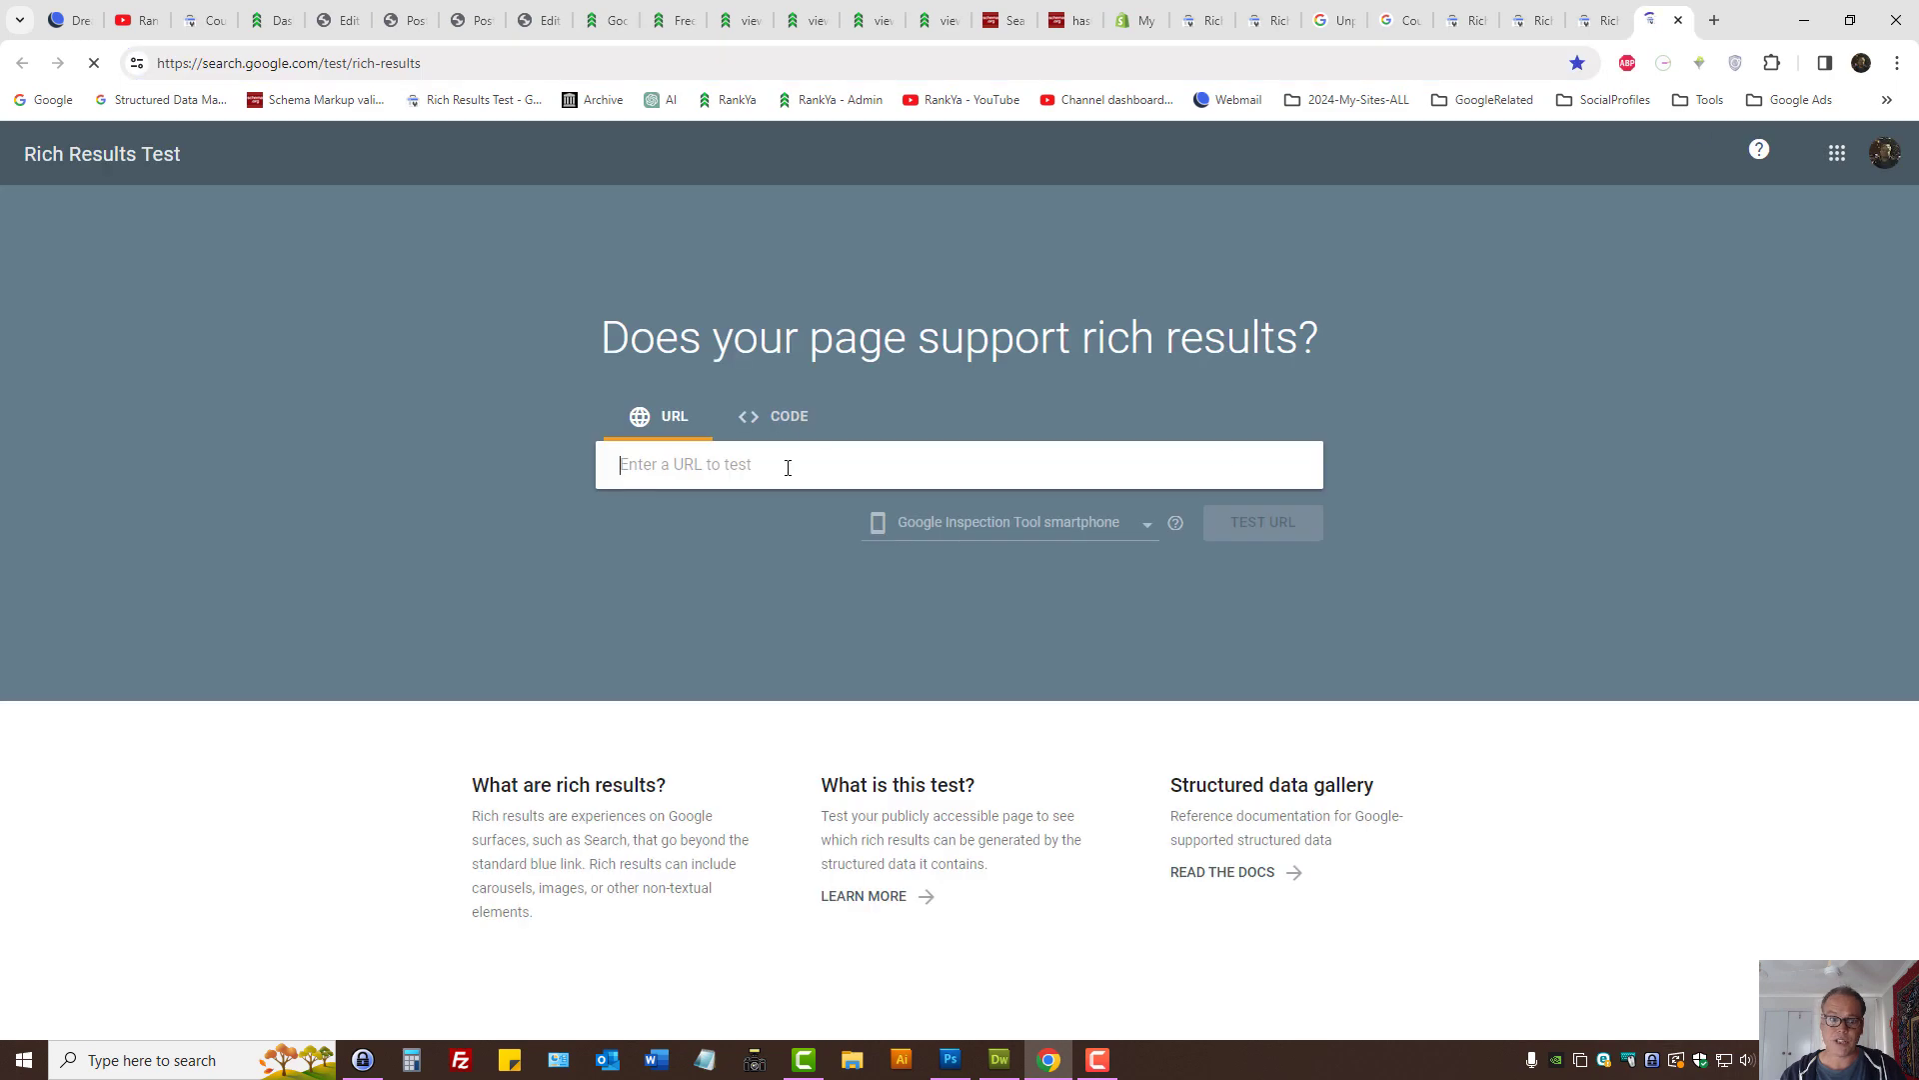
pyautogui.hotkey('ctrl', 'v')
pyautogui.click(1262, 535)
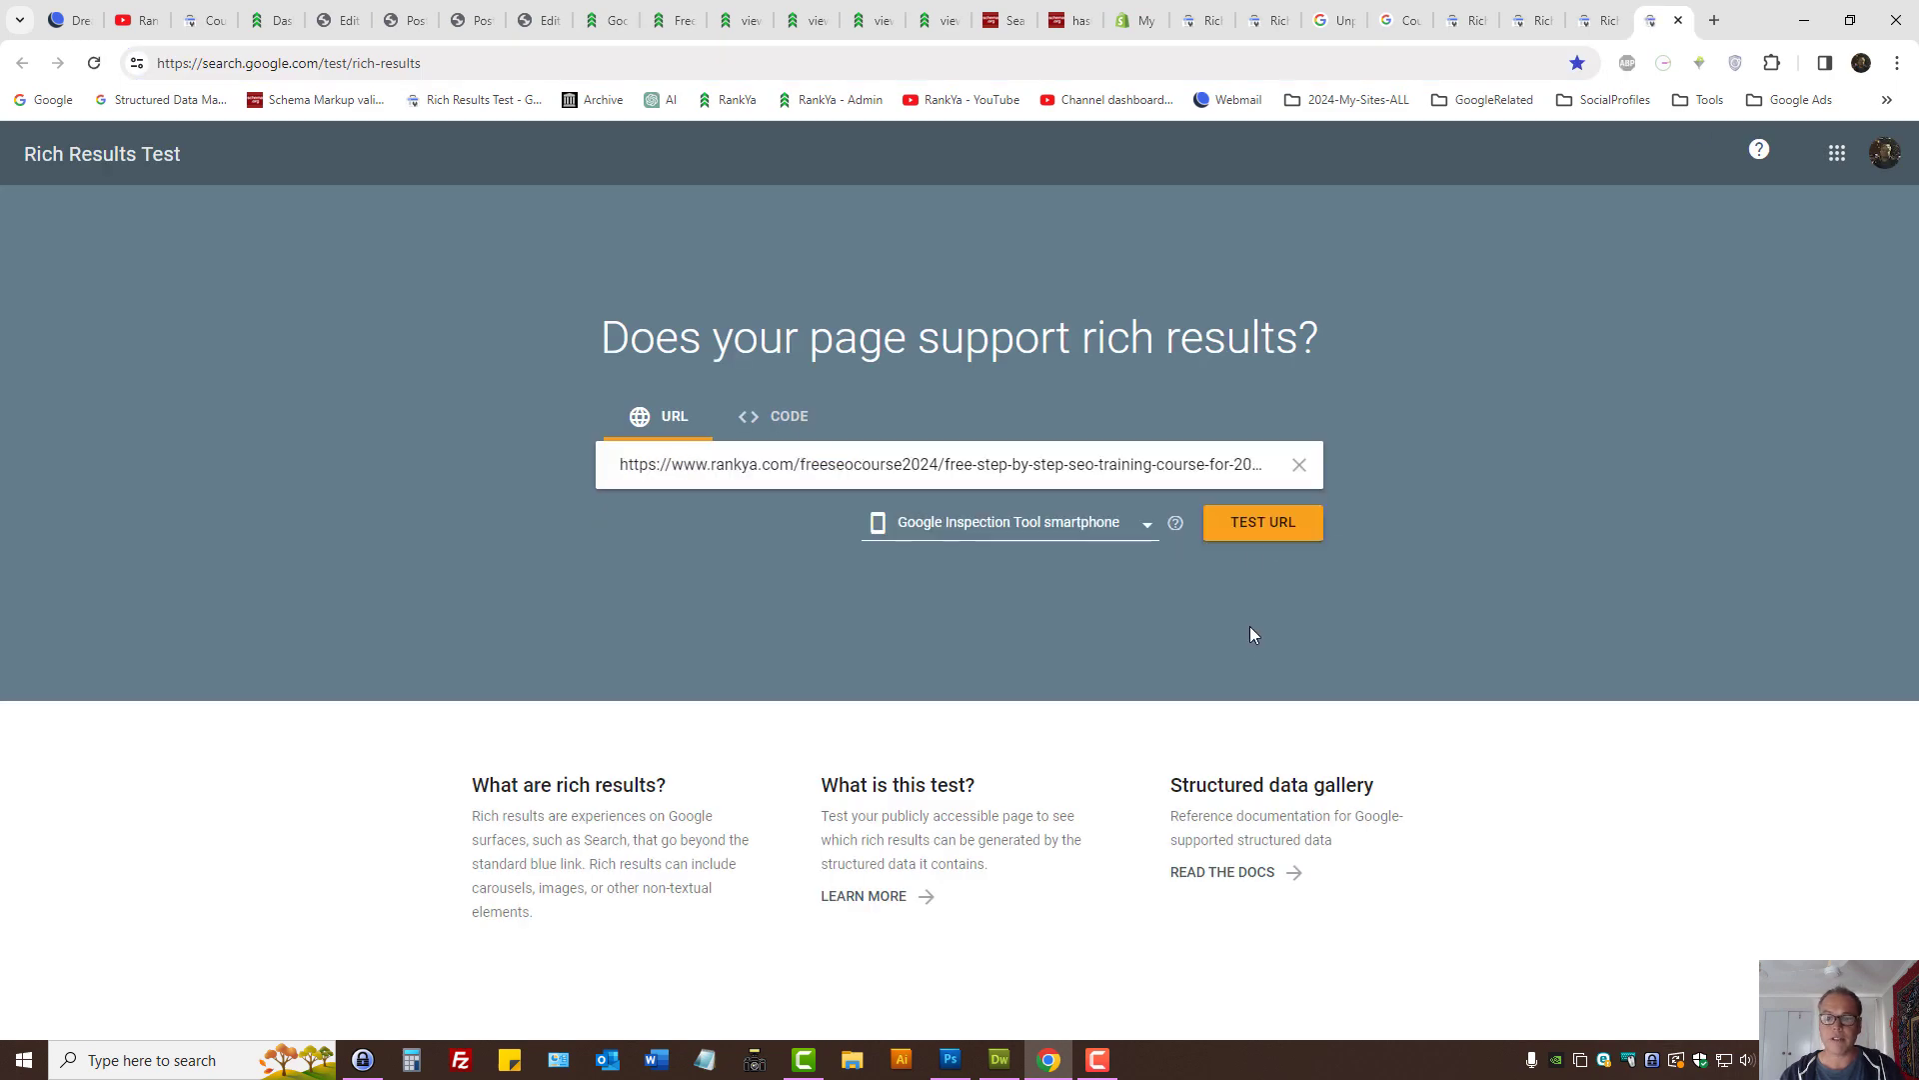
pyautogui.click(1252, 537)
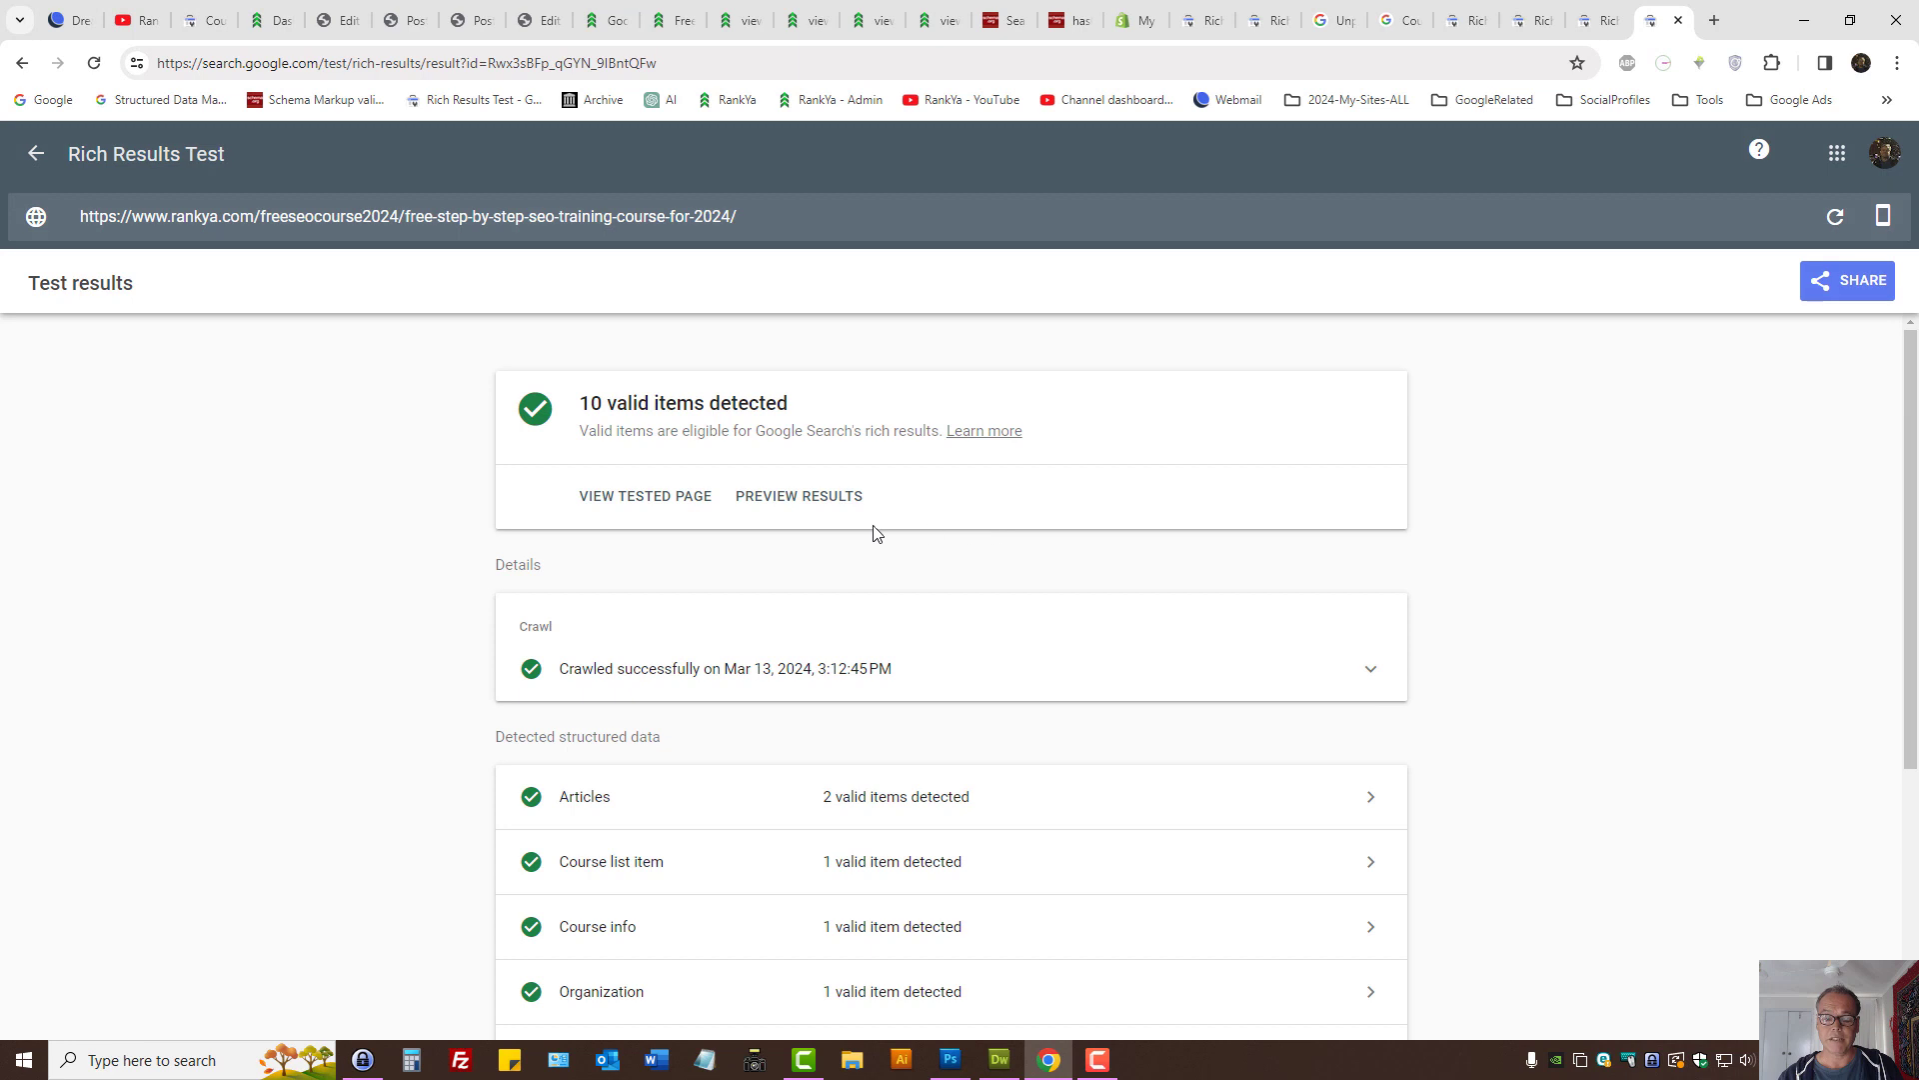
# Step: Review the detected structured data in the Rich Results Test against the Missing field "hasCourseInstance" issue in Search Console
pyautogui.scroll(-4, 343, 549)
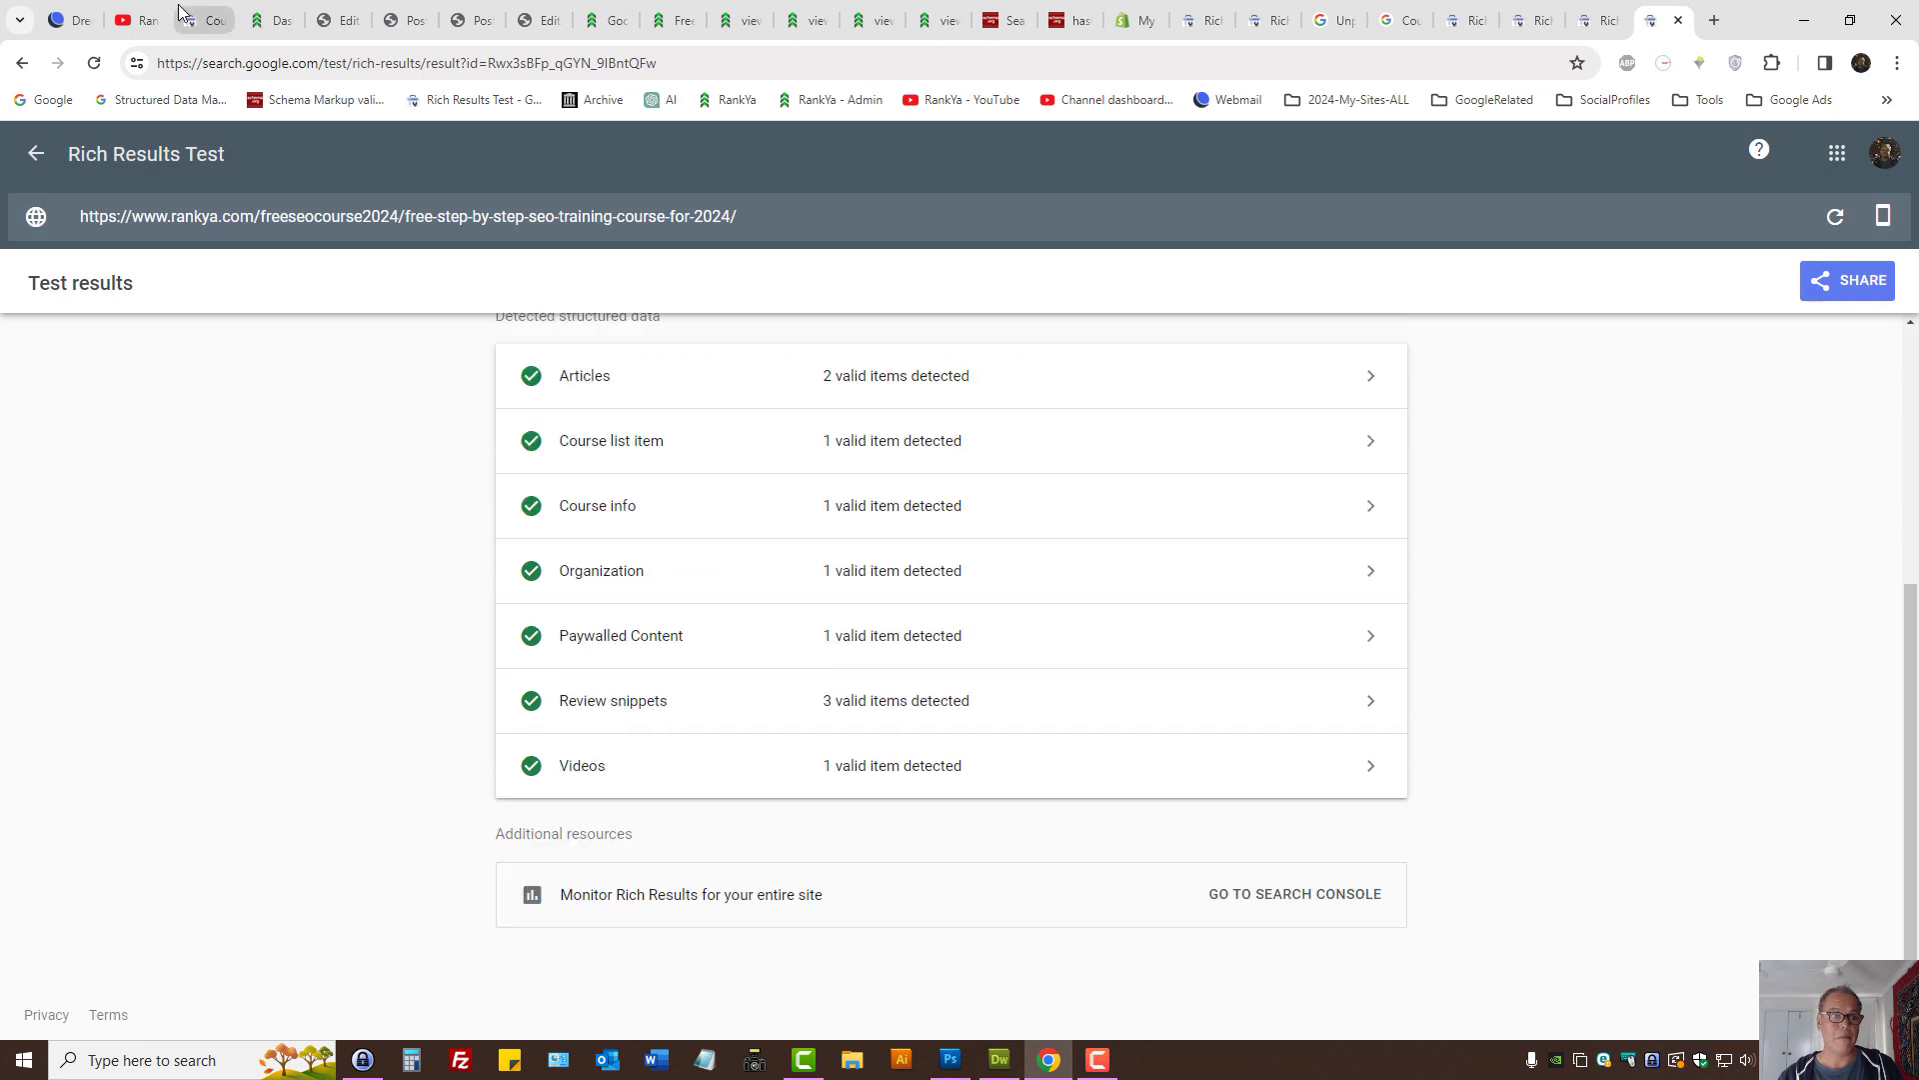
pyautogui.click(205, 22)
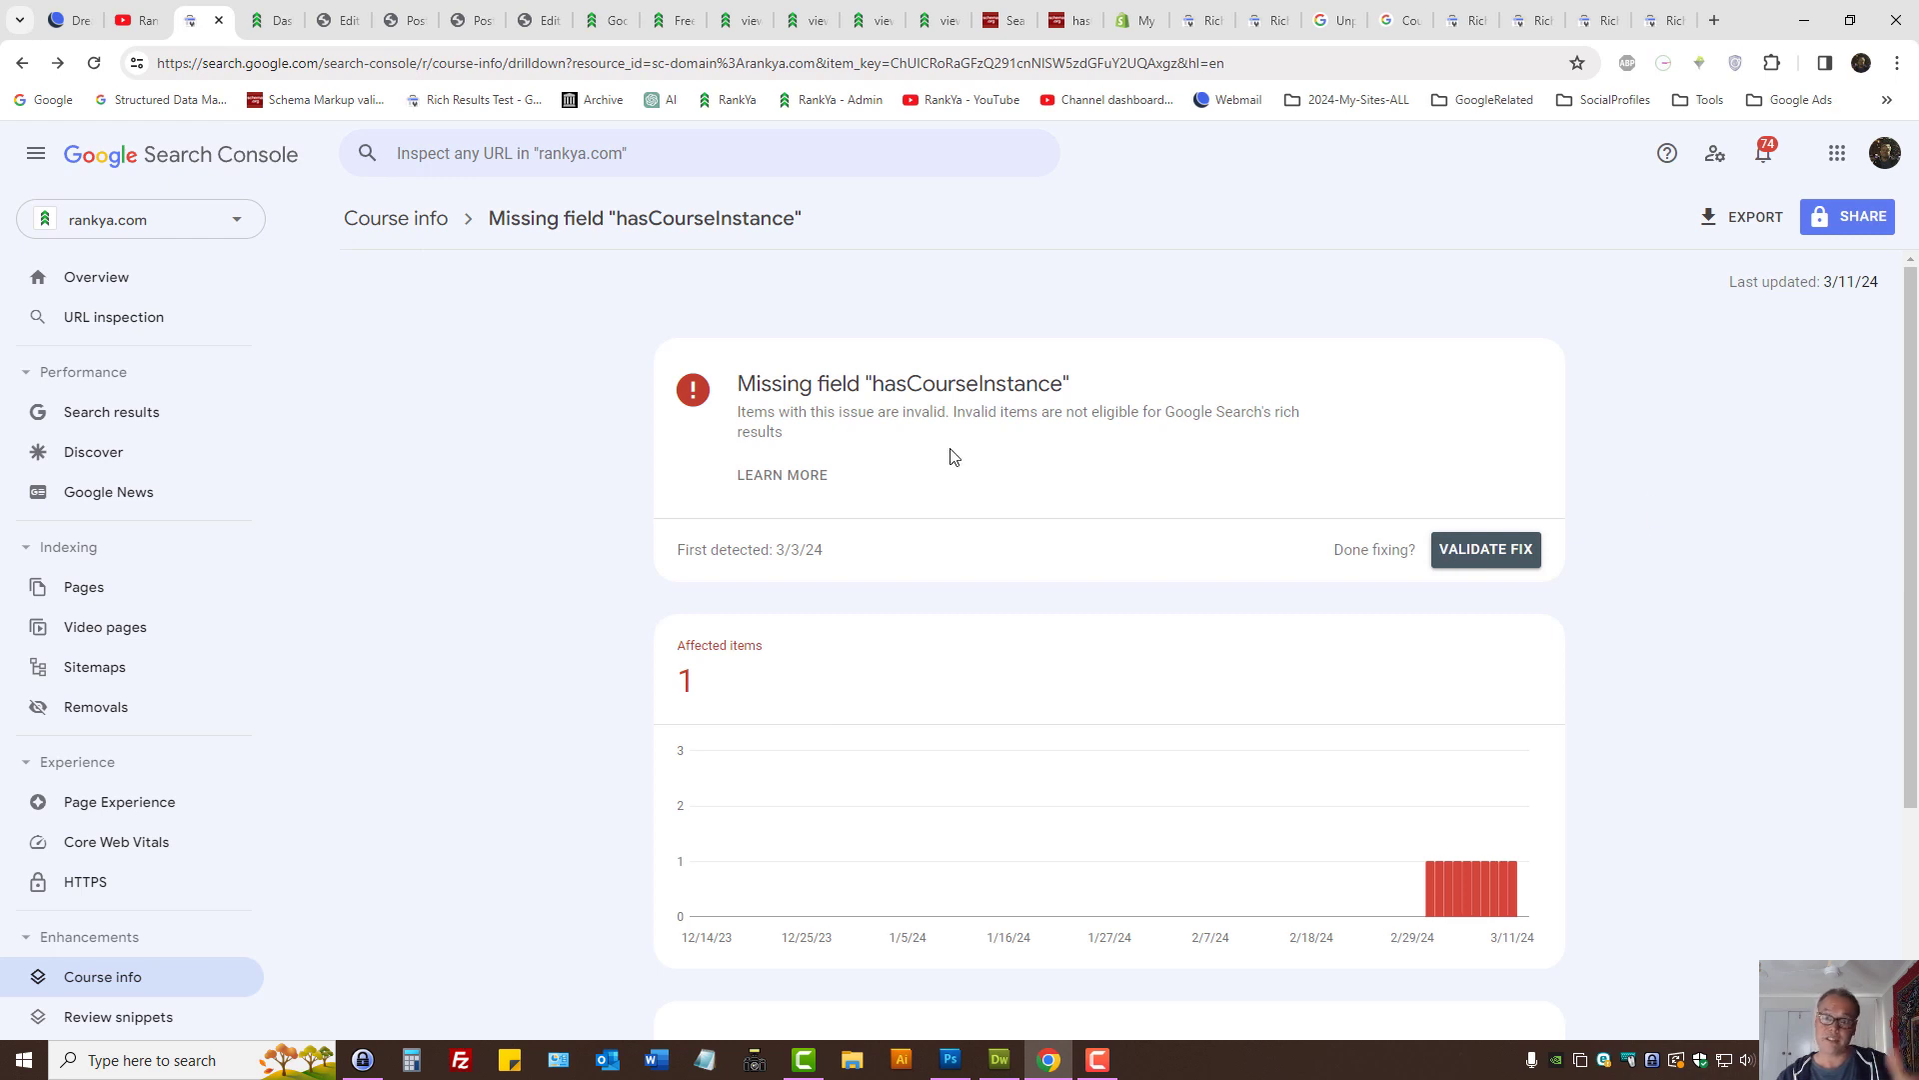
pyautogui.click(1651, 14)
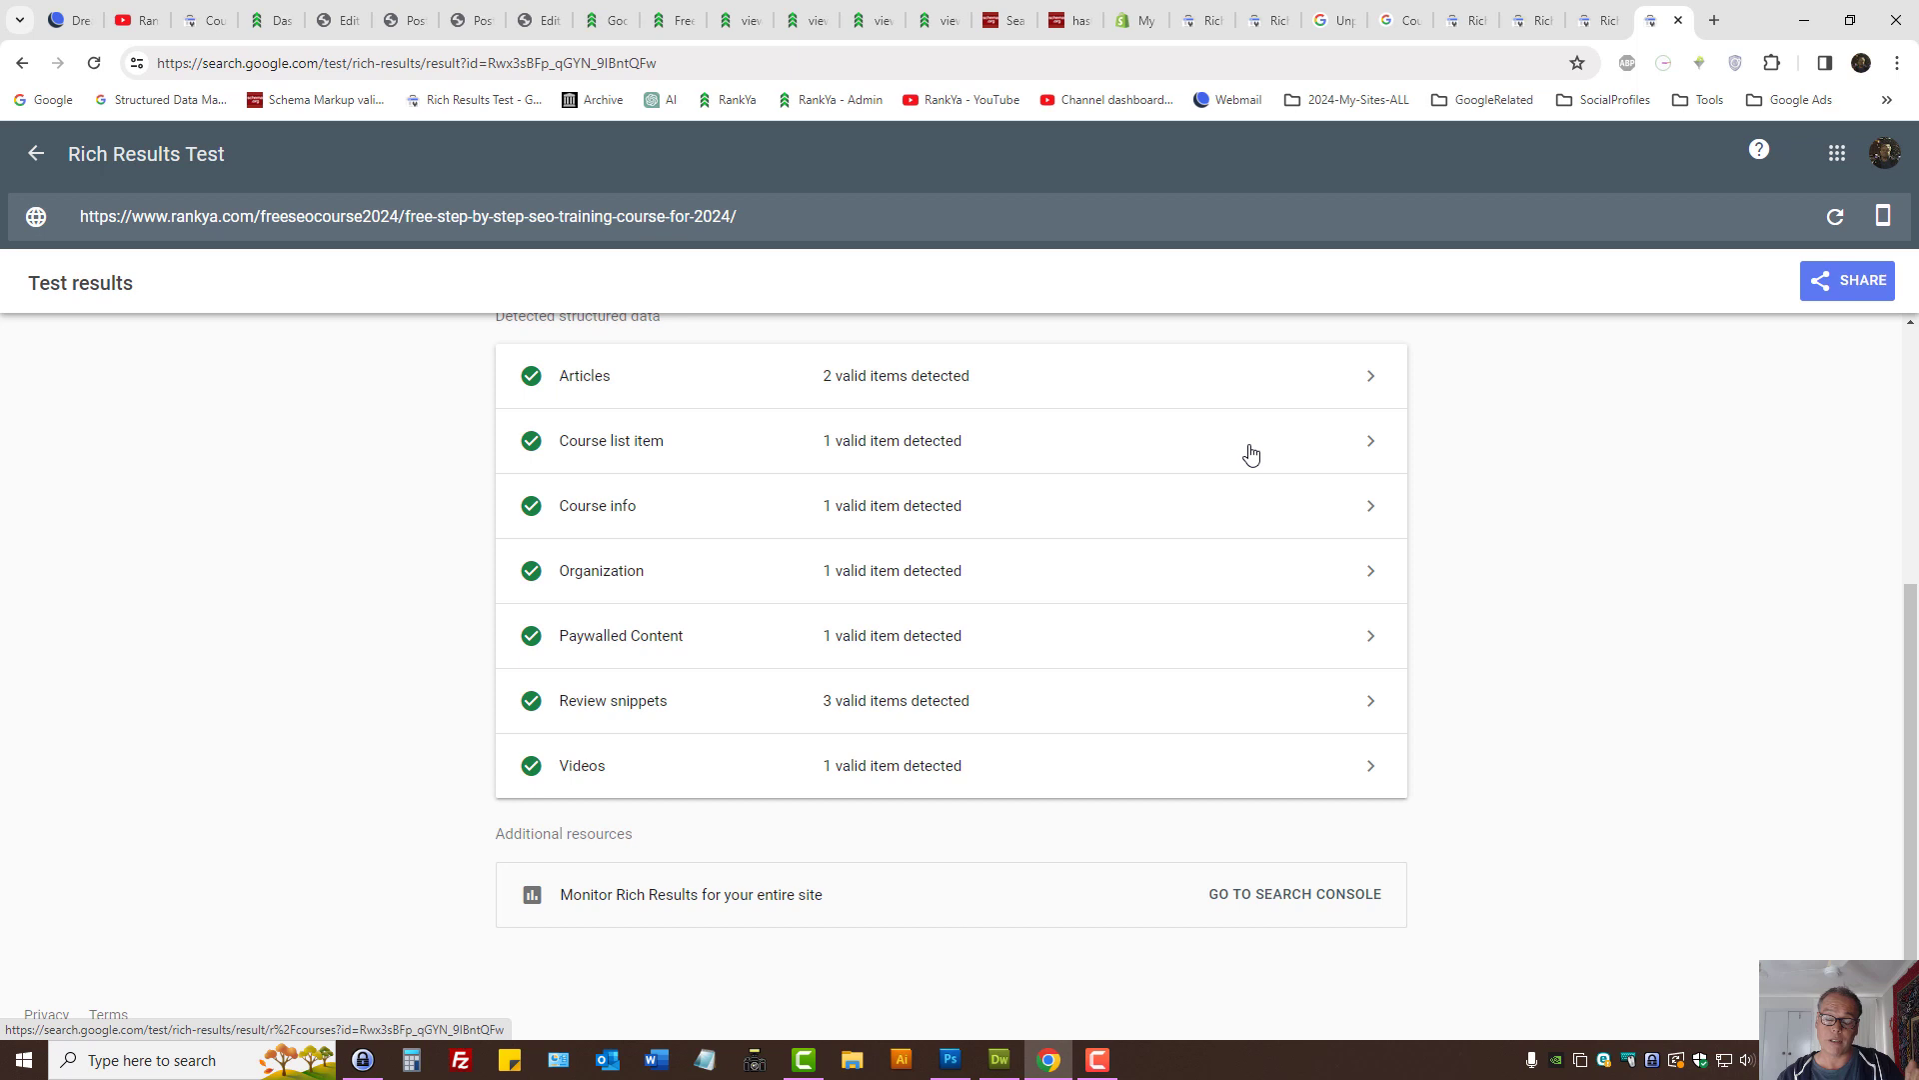
pyautogui.scroll(5, 545, 730)
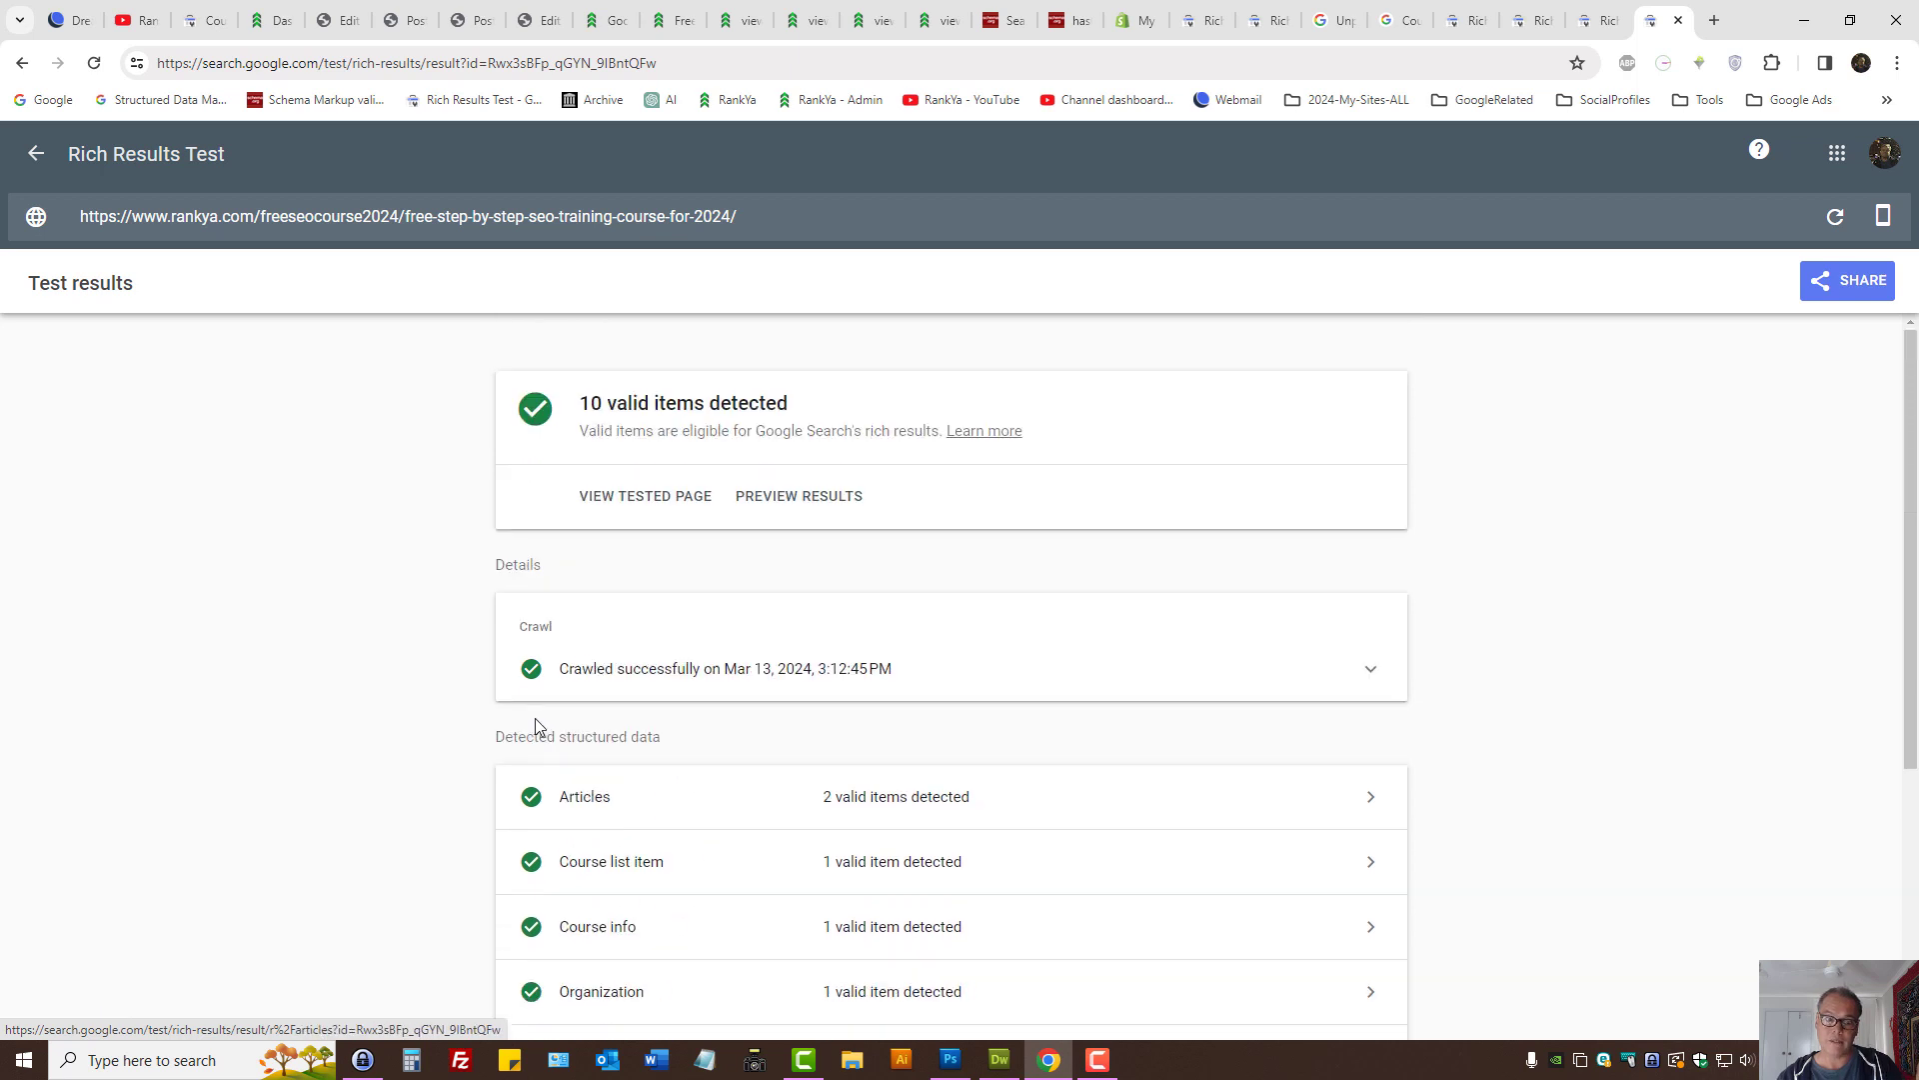
pyautogui.scroll(-3, 390, 724)
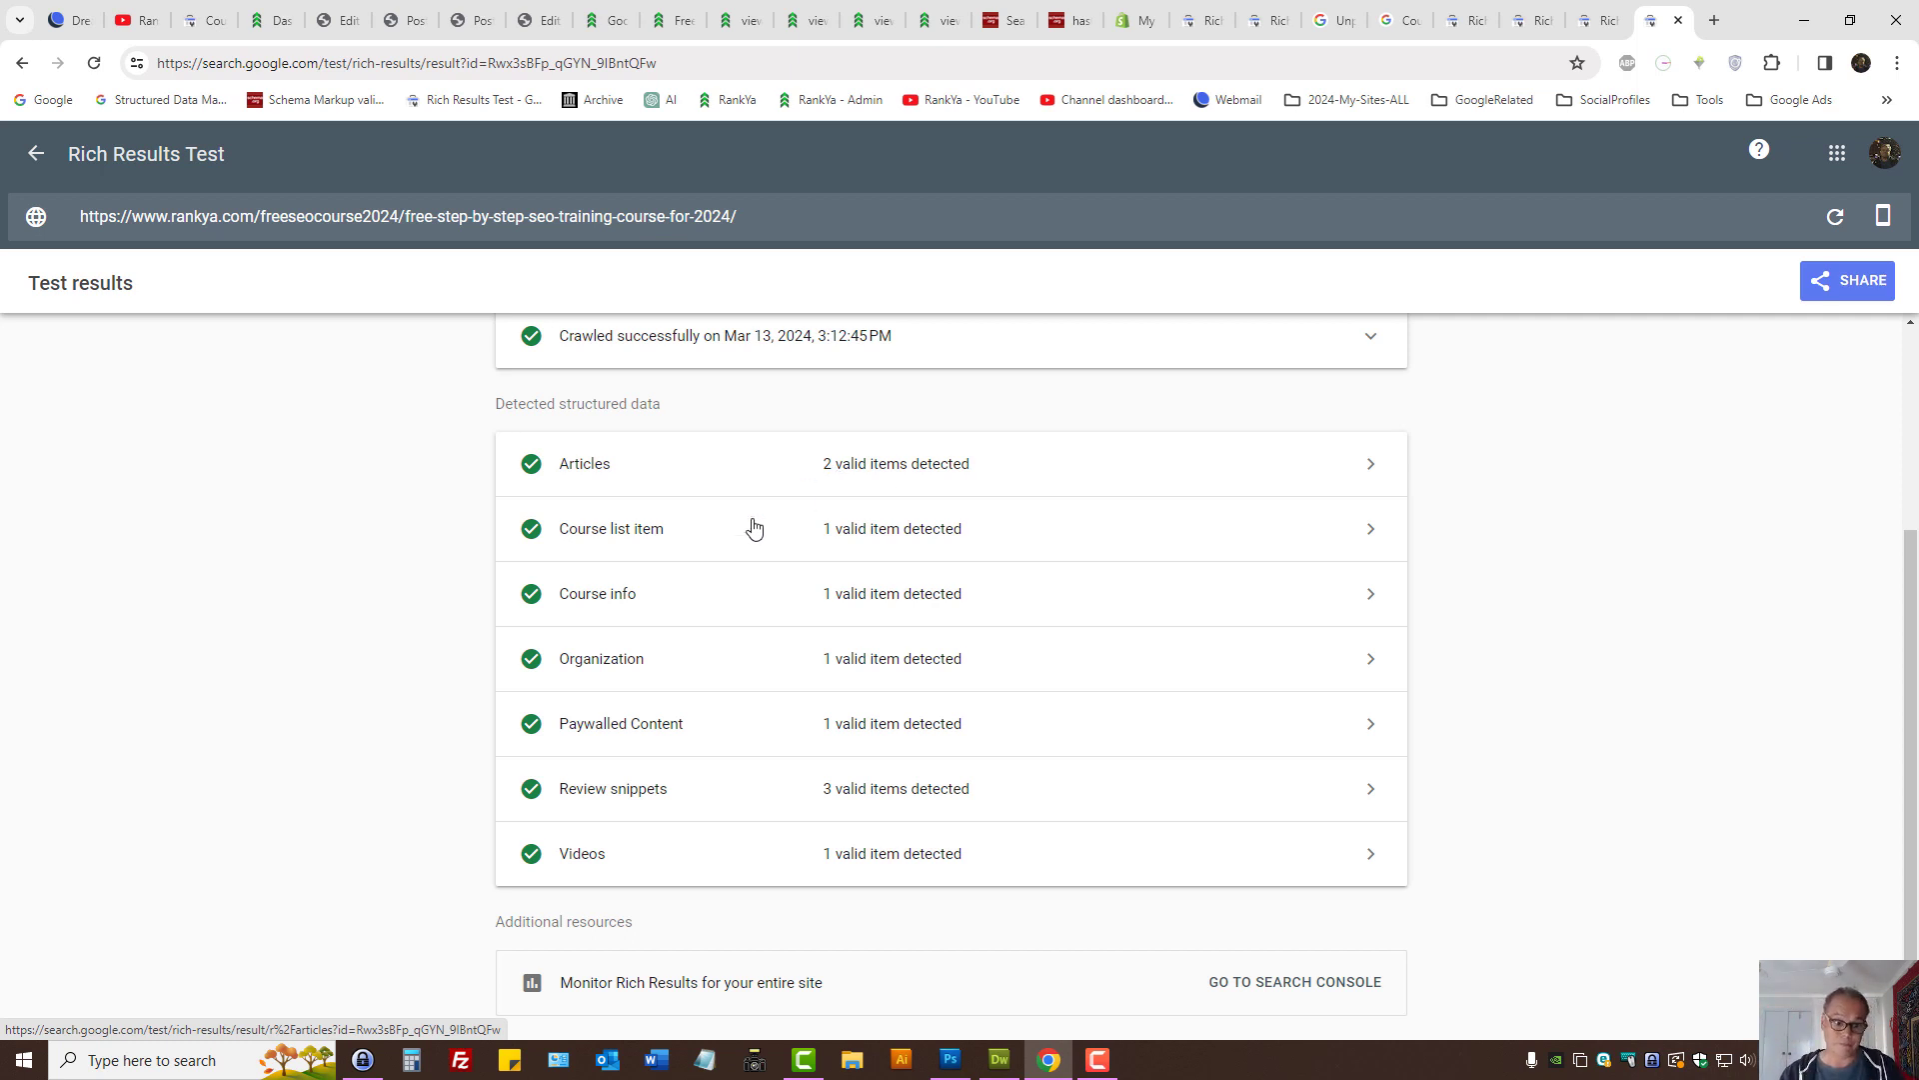
# Step: Open the Course info result, expand the Free Step-by-Step SEO Training Course for 2024 item and check its hasCourseInstance and offers fields
pyautogui.click(607, 601)
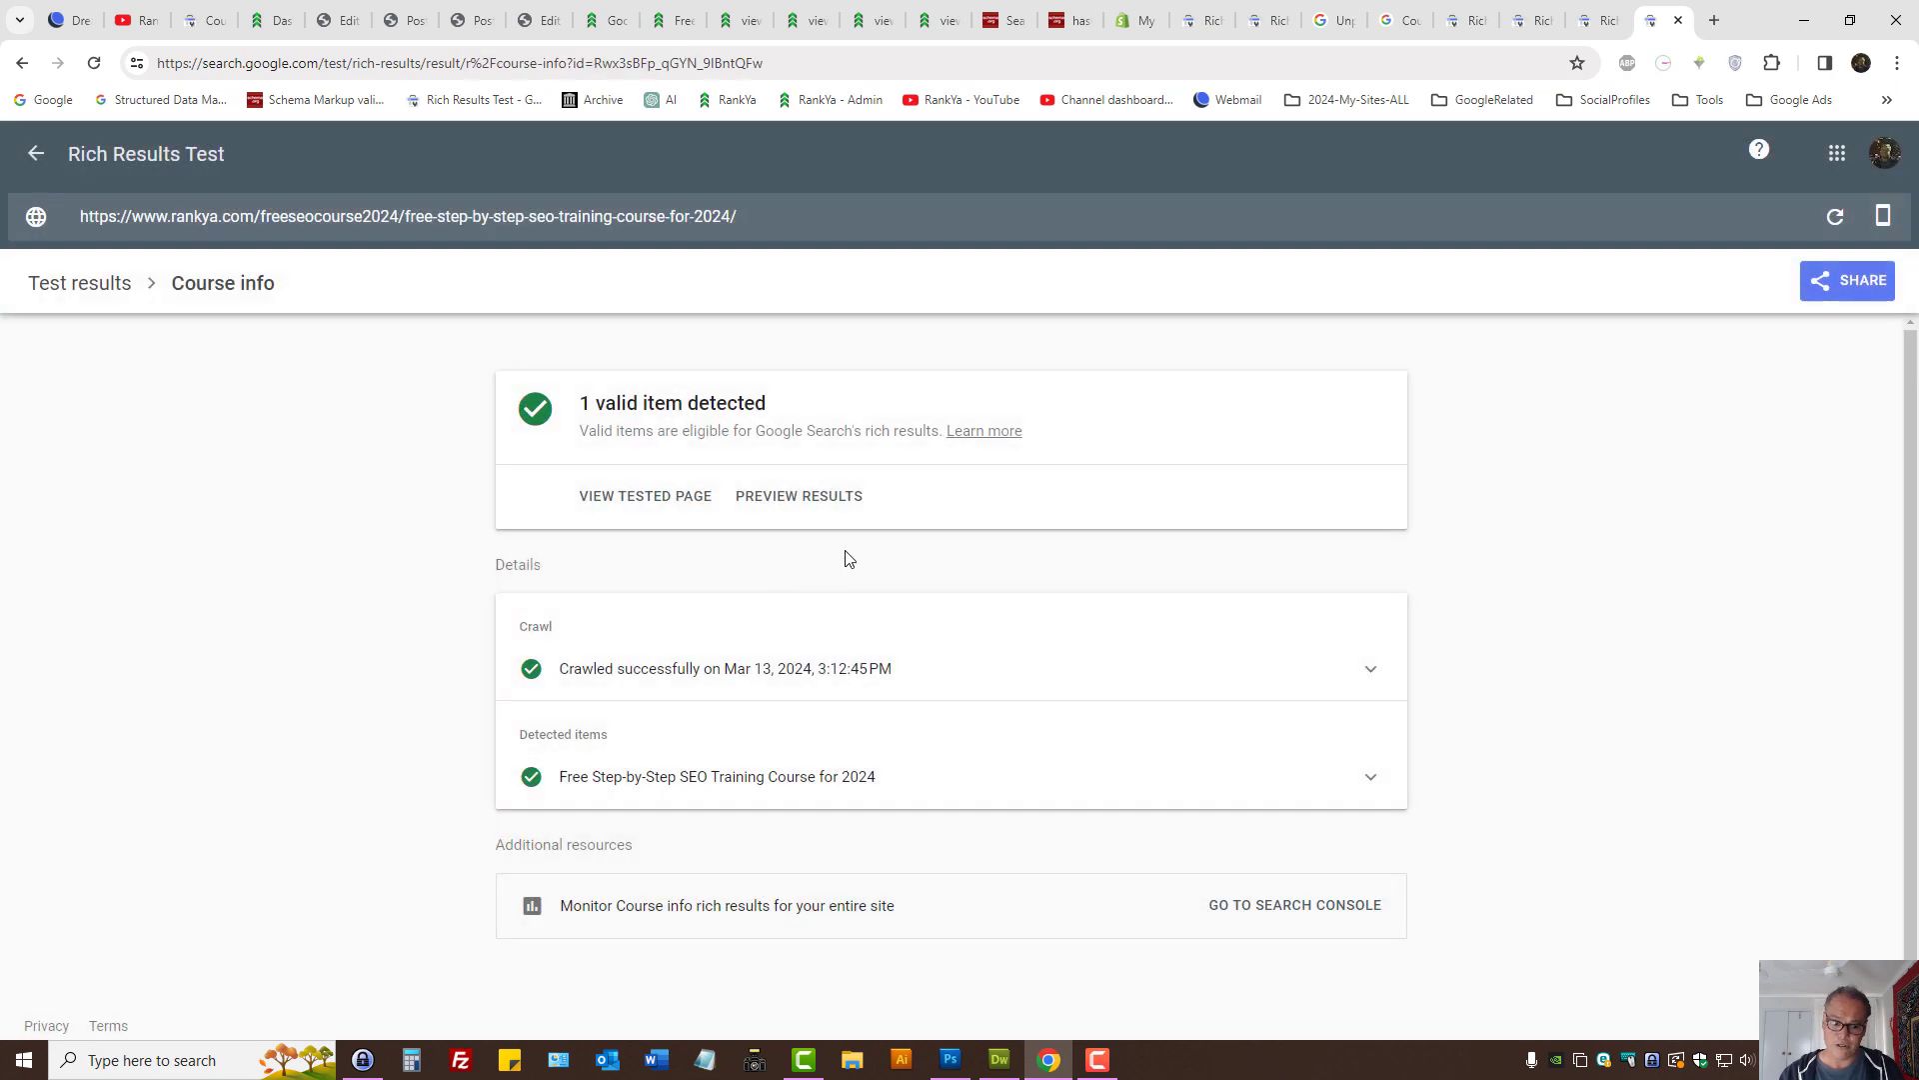
pyautogui.click(640, 780)
pyautogui.scroll(-20, 1045, 635)
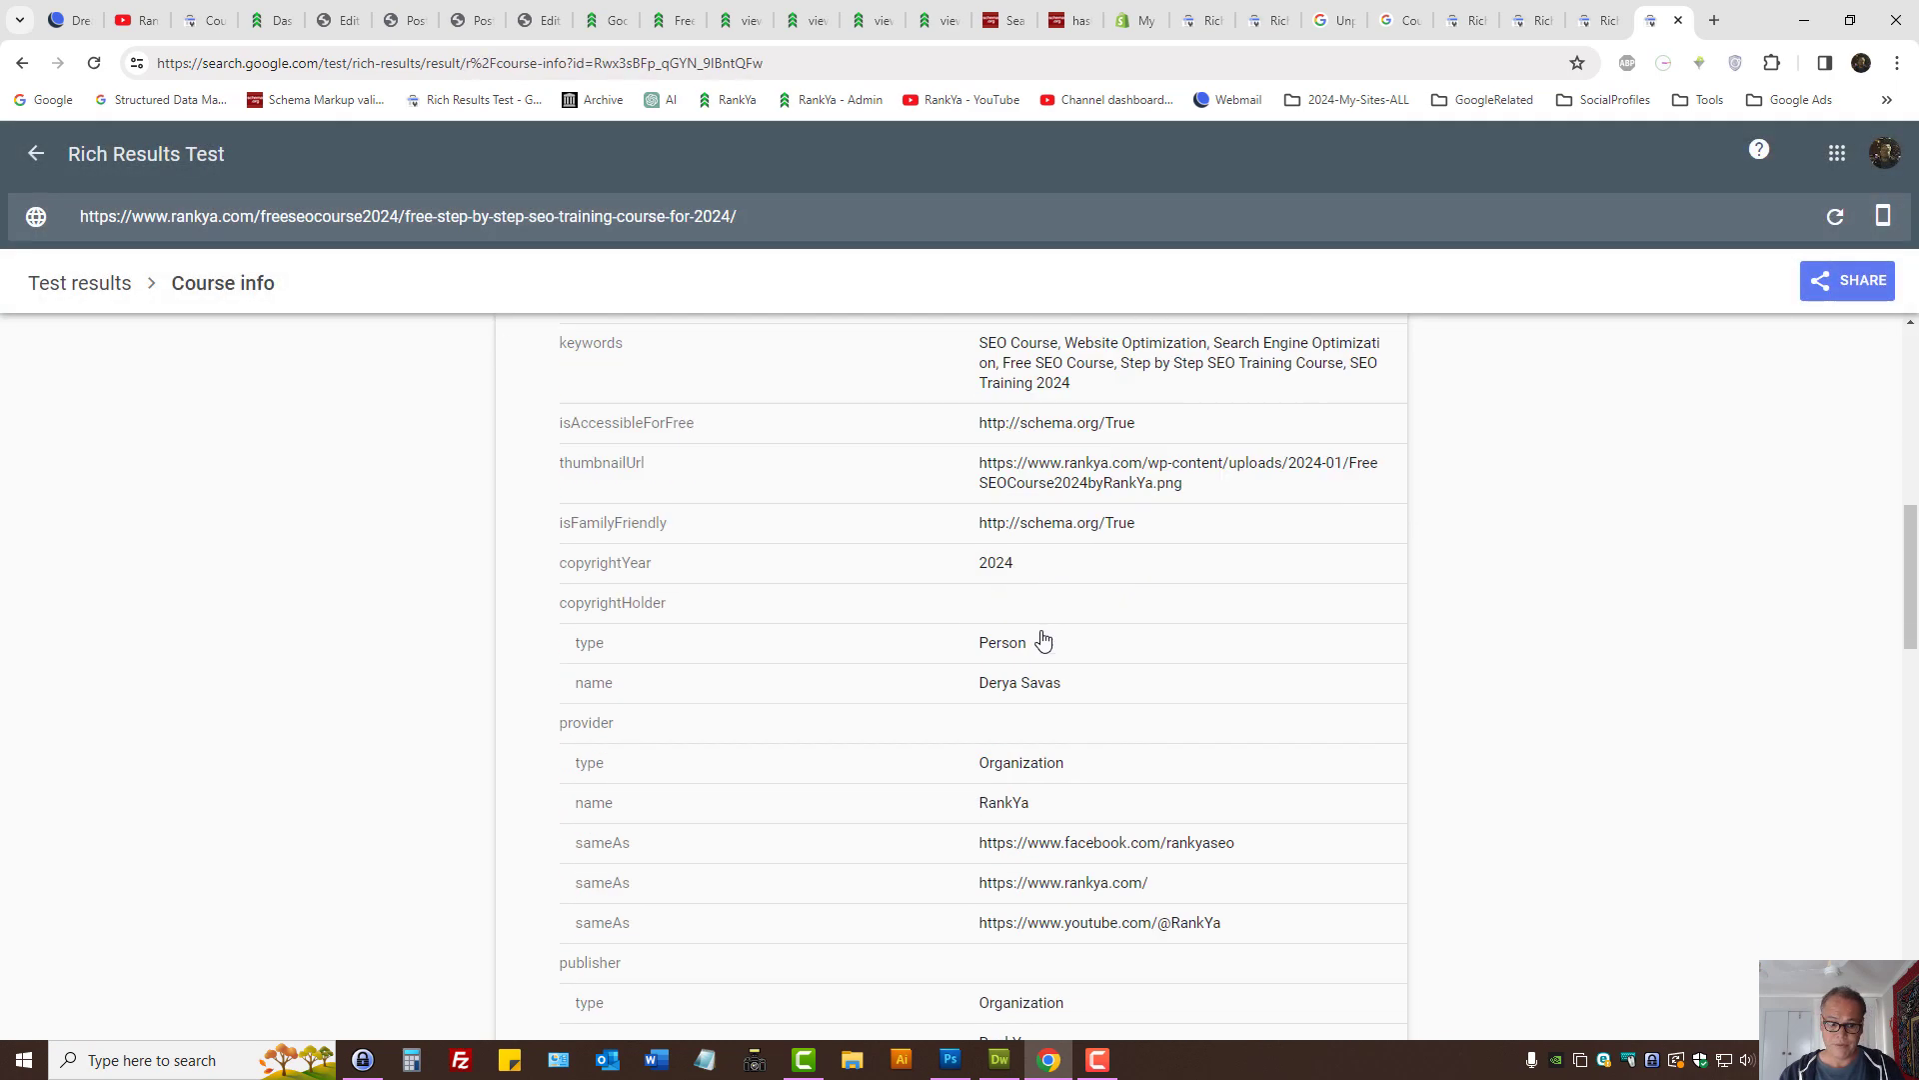
pyautogui.scroll(-4, 957, 708)
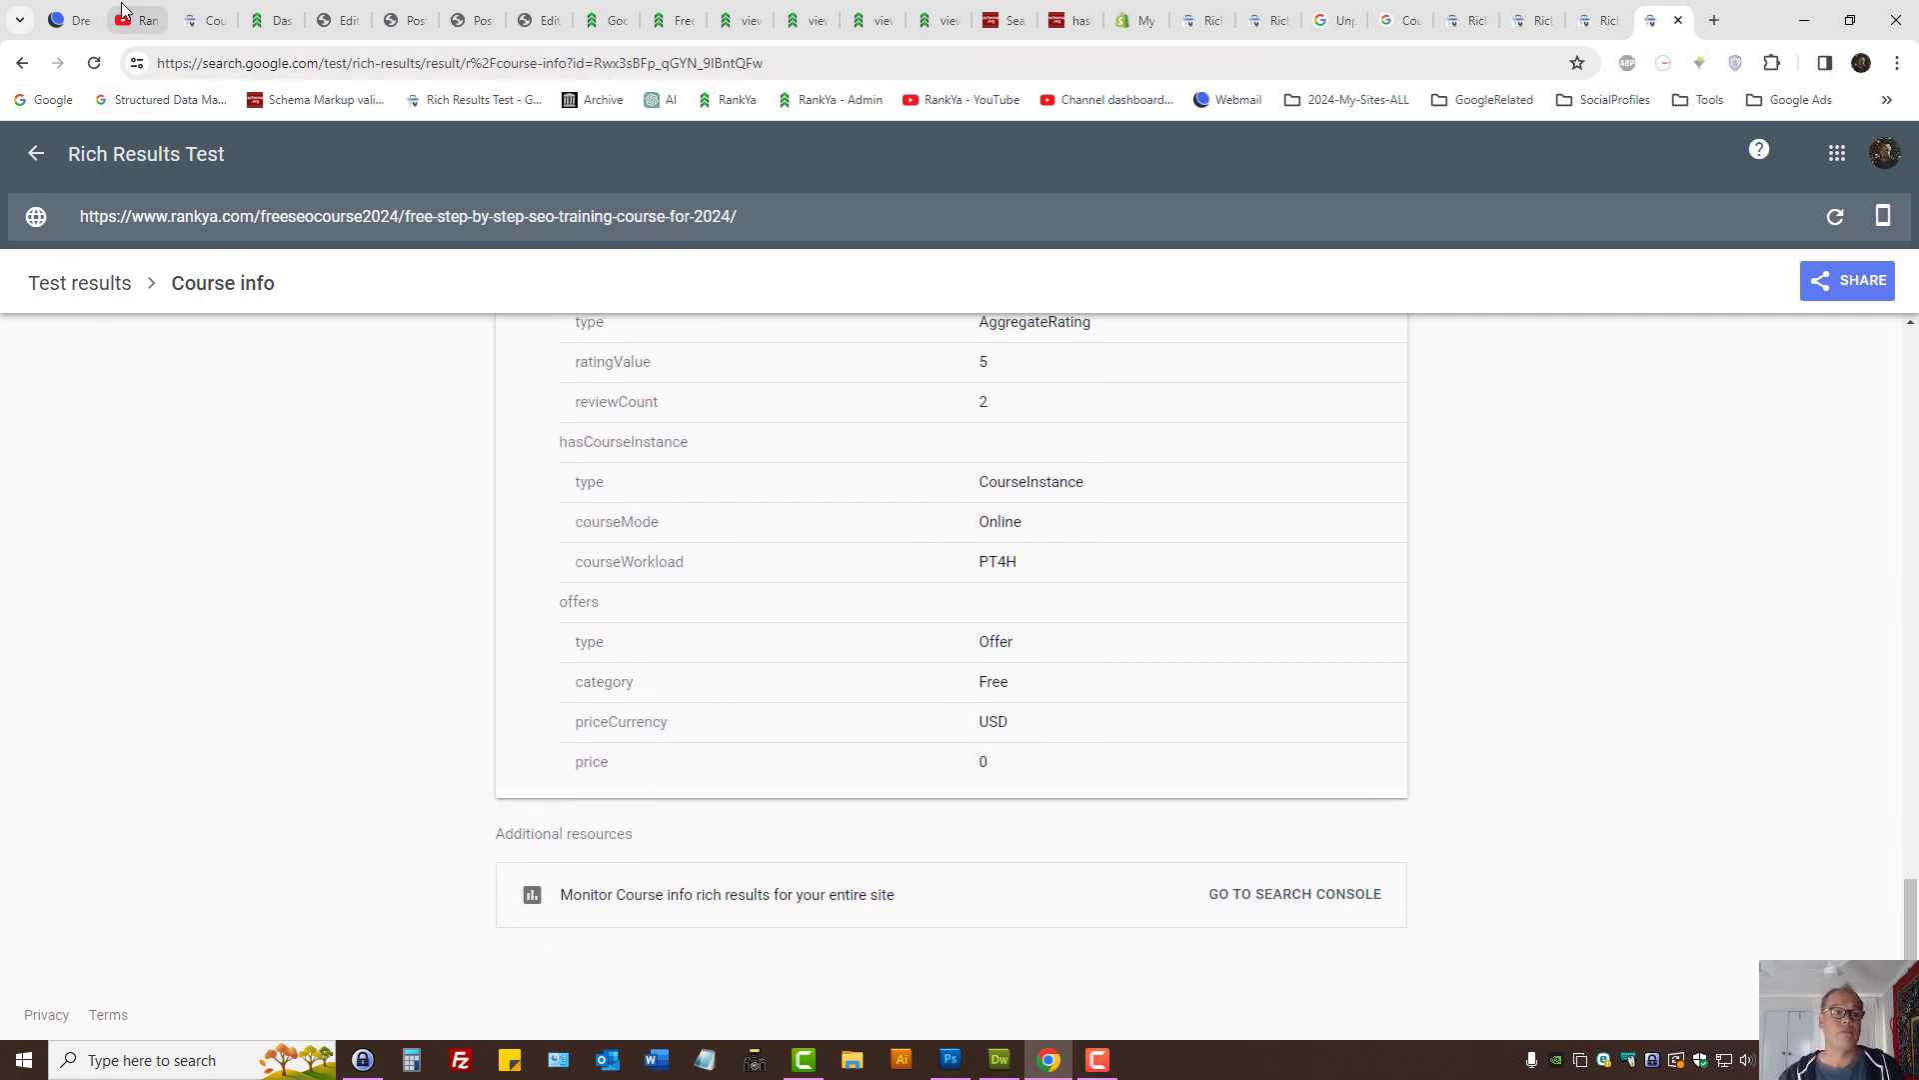
pyautogui.scroll(20, 230, 382)
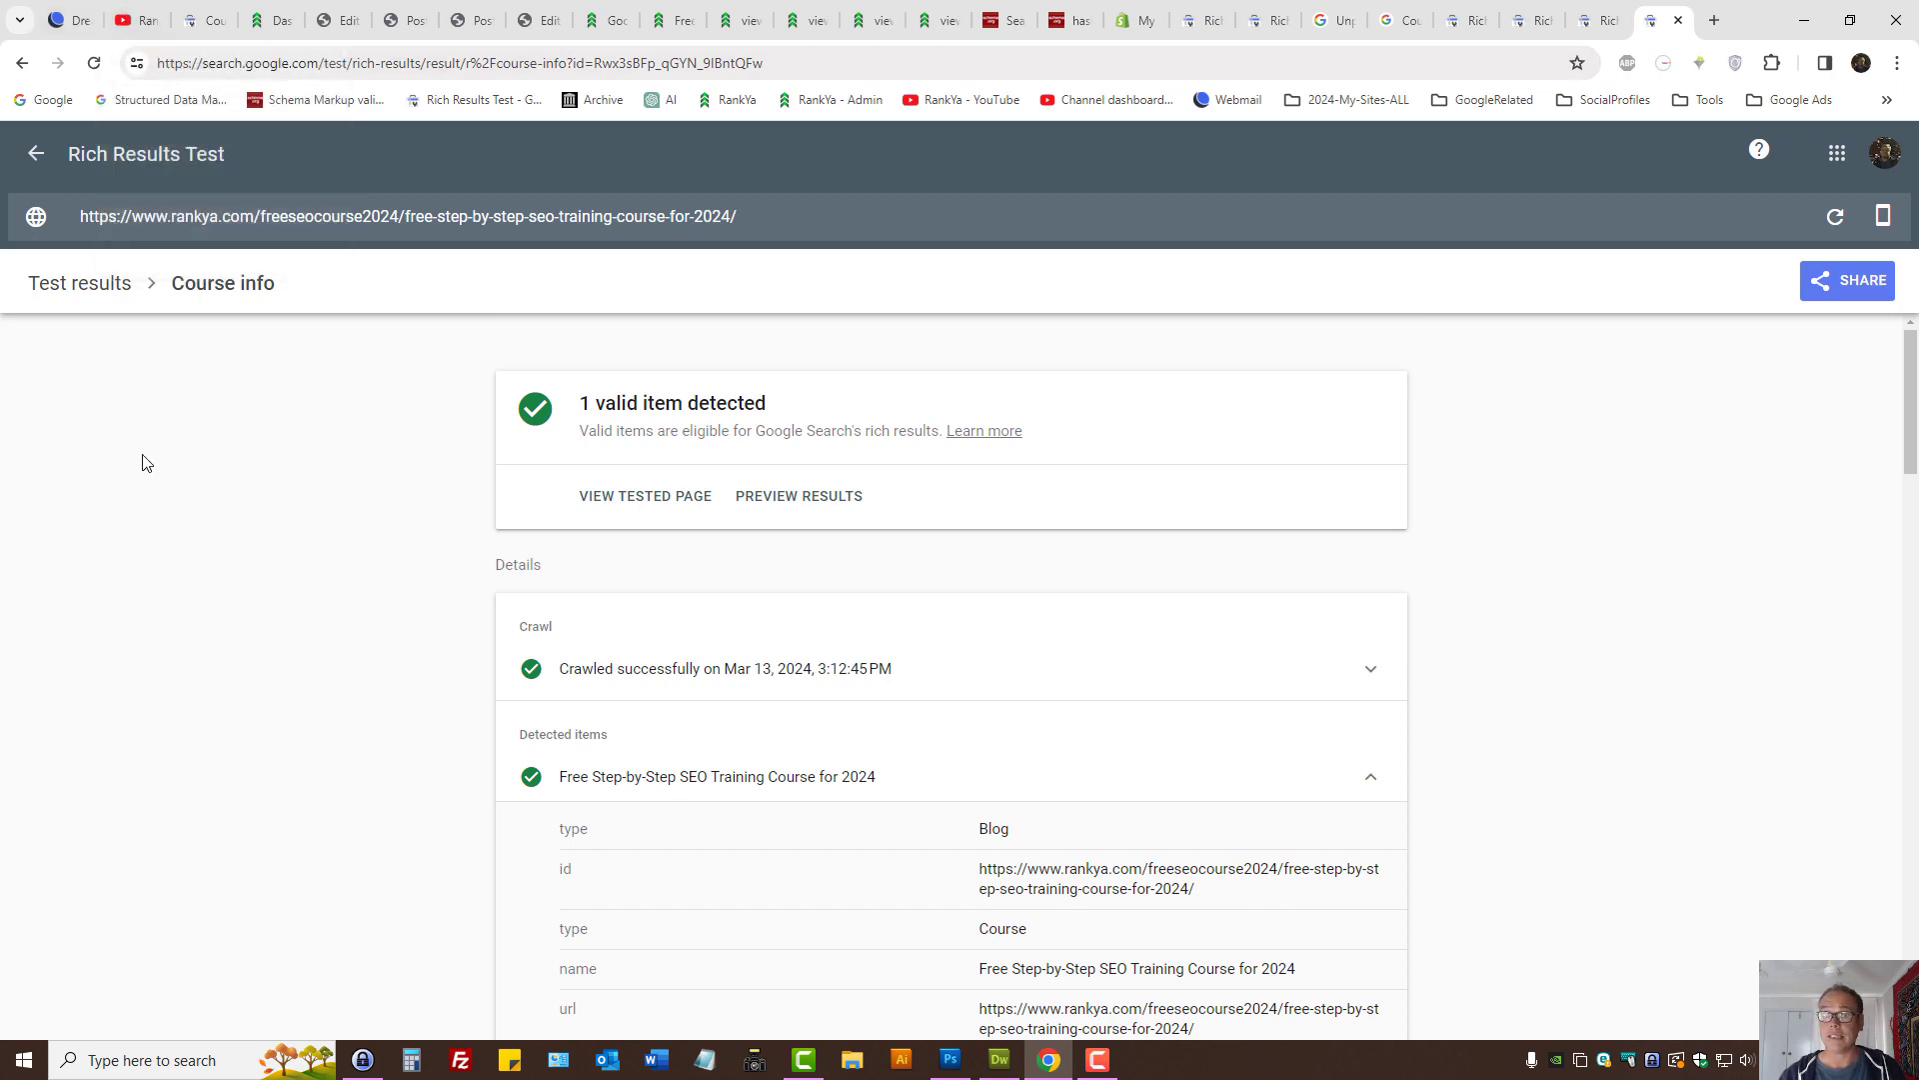
# Step: View the RankYa YouTube channel page, checking back on the "hasCourseInstance" issue in Search Console in between
pyautogui.click(138, 20)
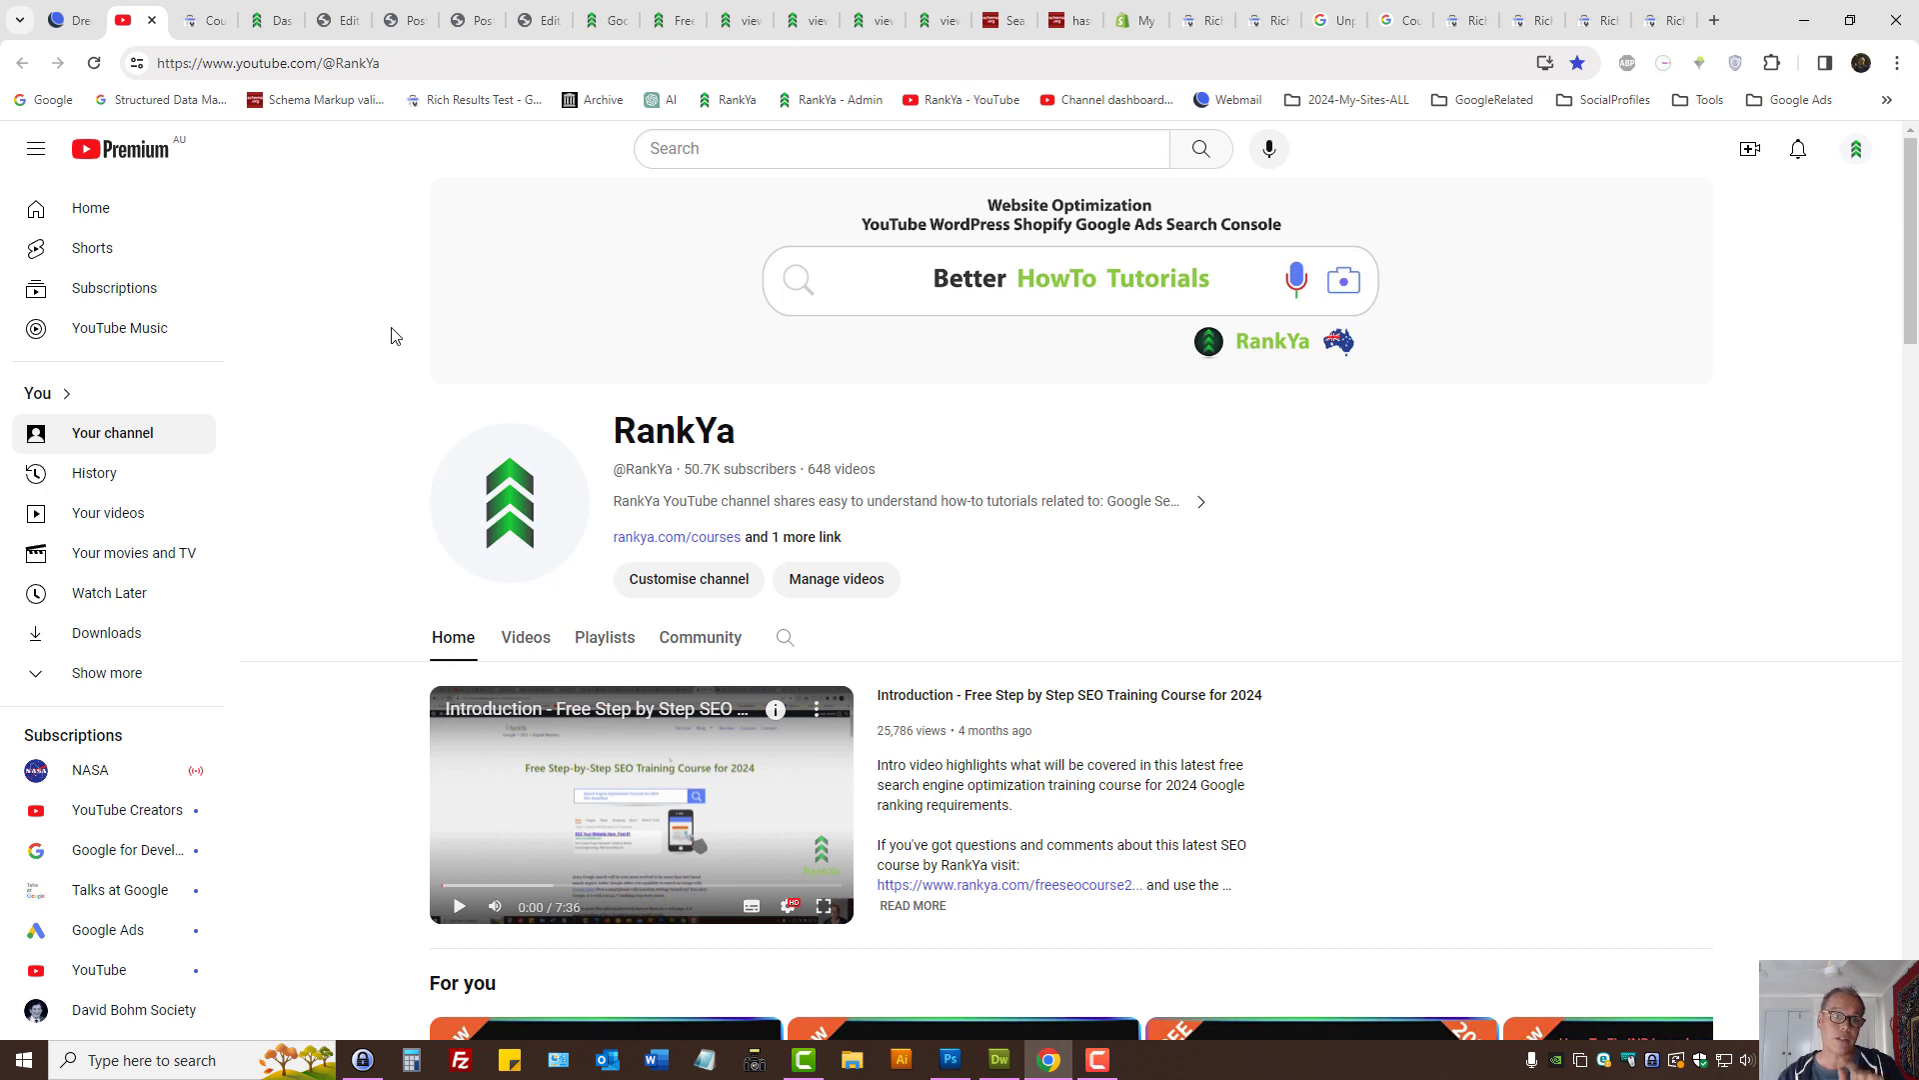
pyautogui.click(200, 18)
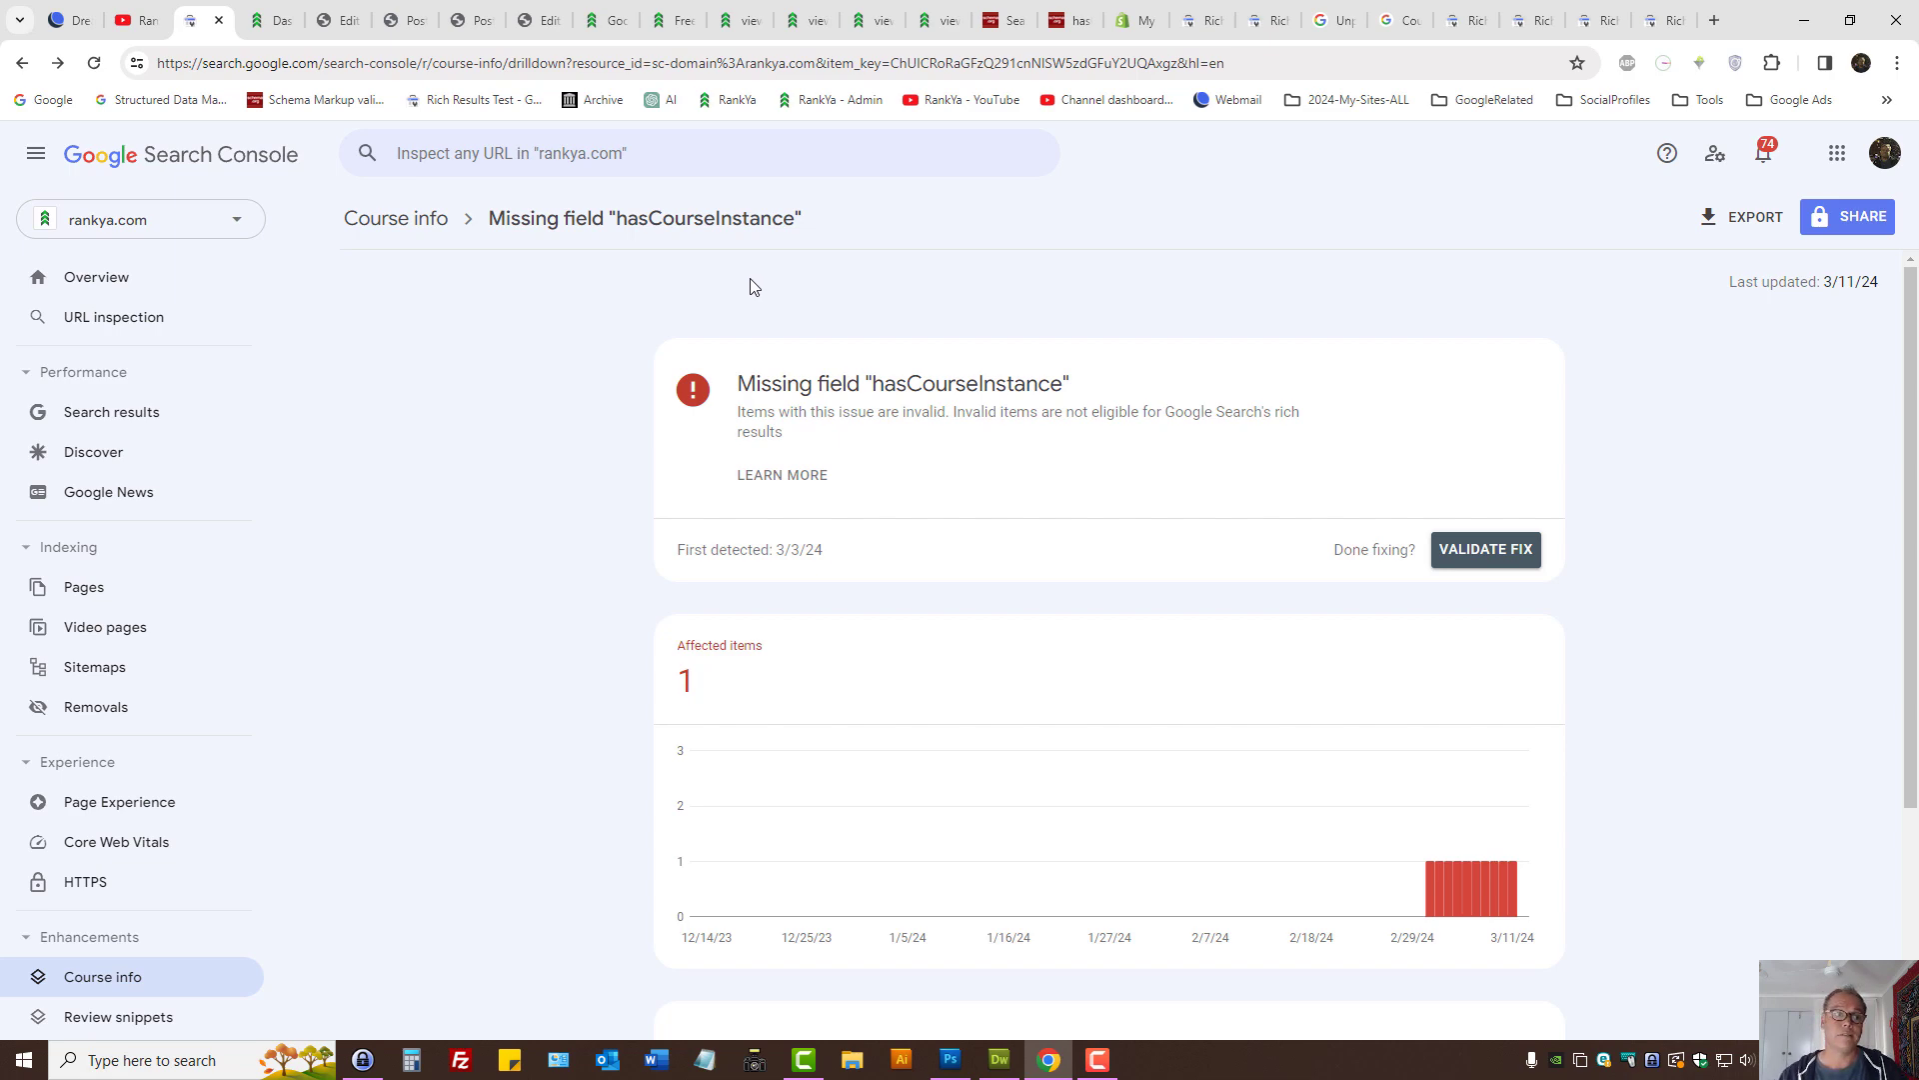
pyautogui.click(140, 20)
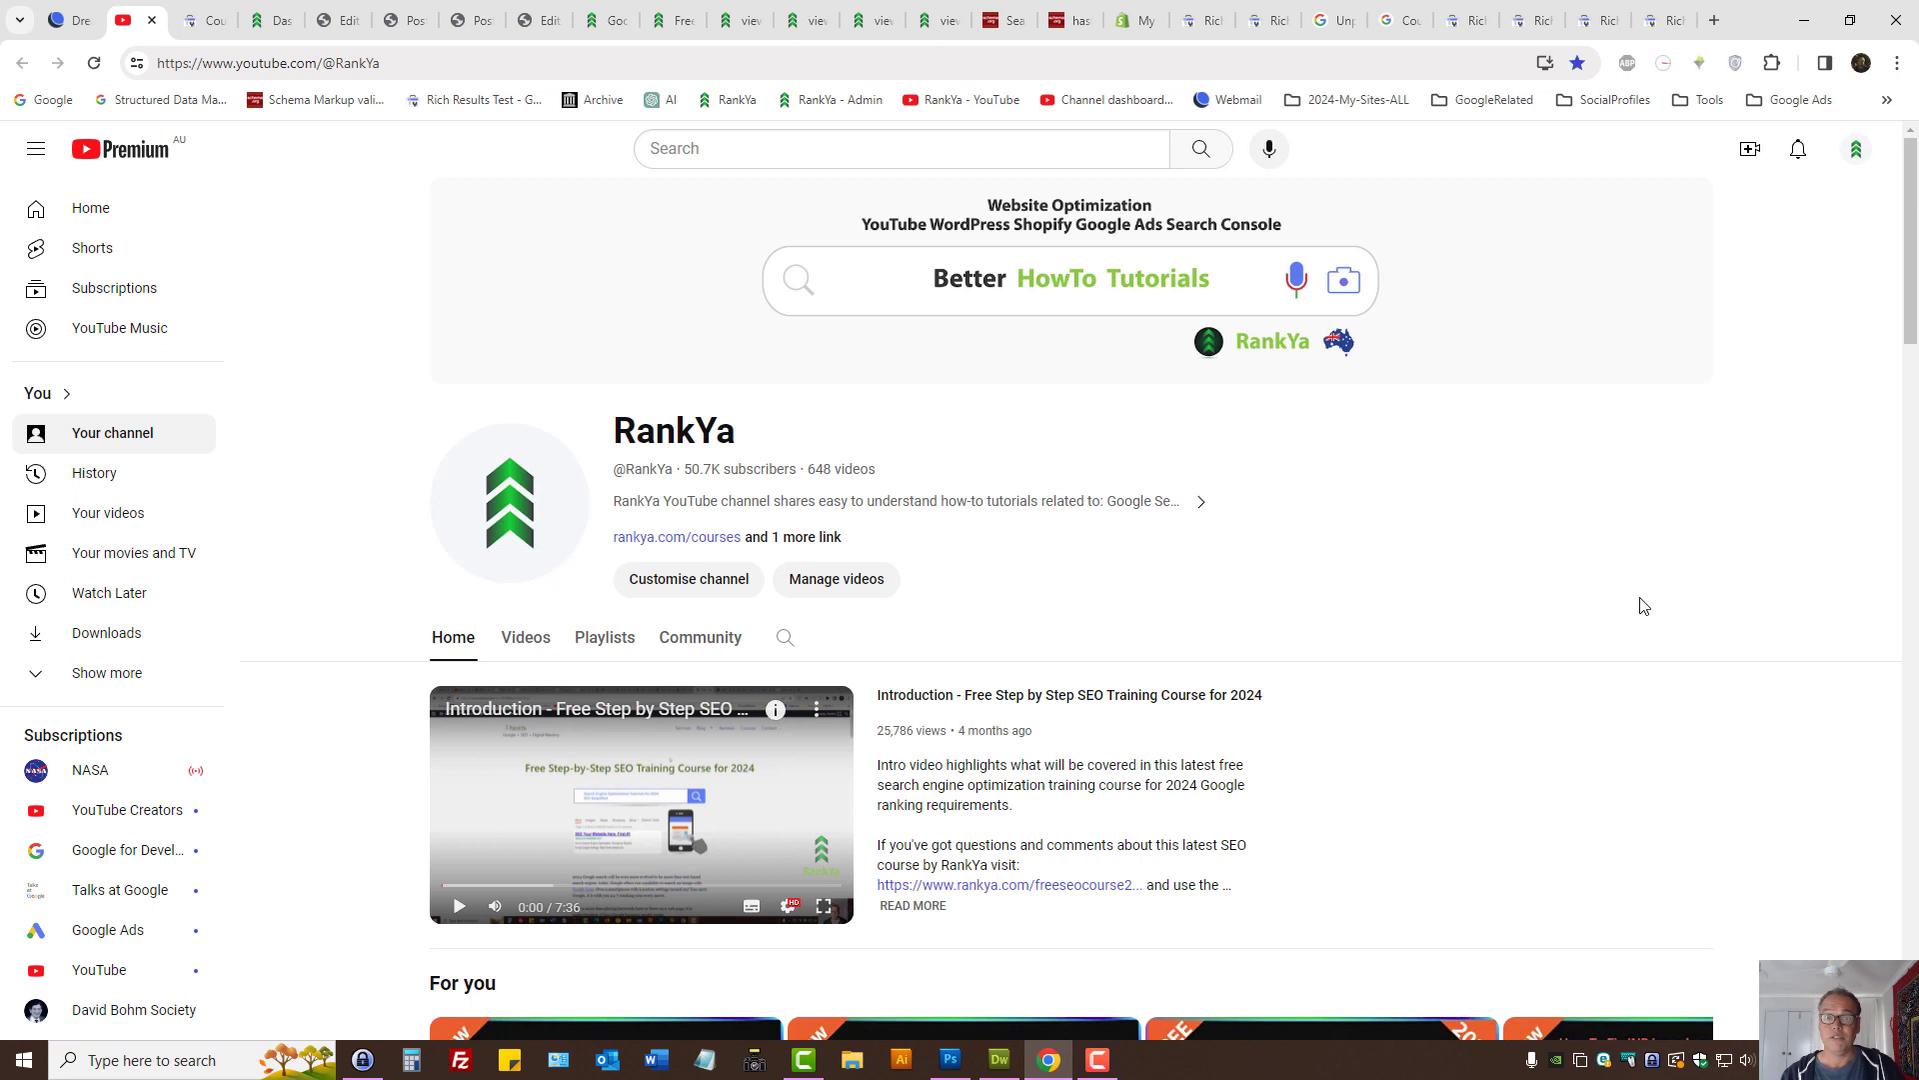